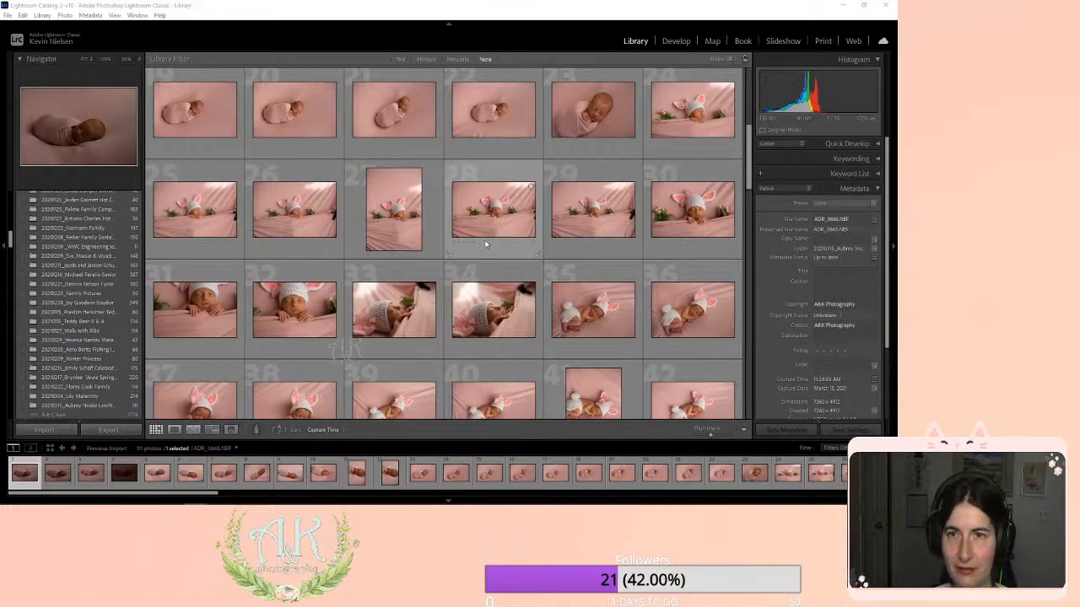
Step: Open the Develop module and bring up the bunny-hat newborn photo ADR_0689.NEF
left_click(676, 41)
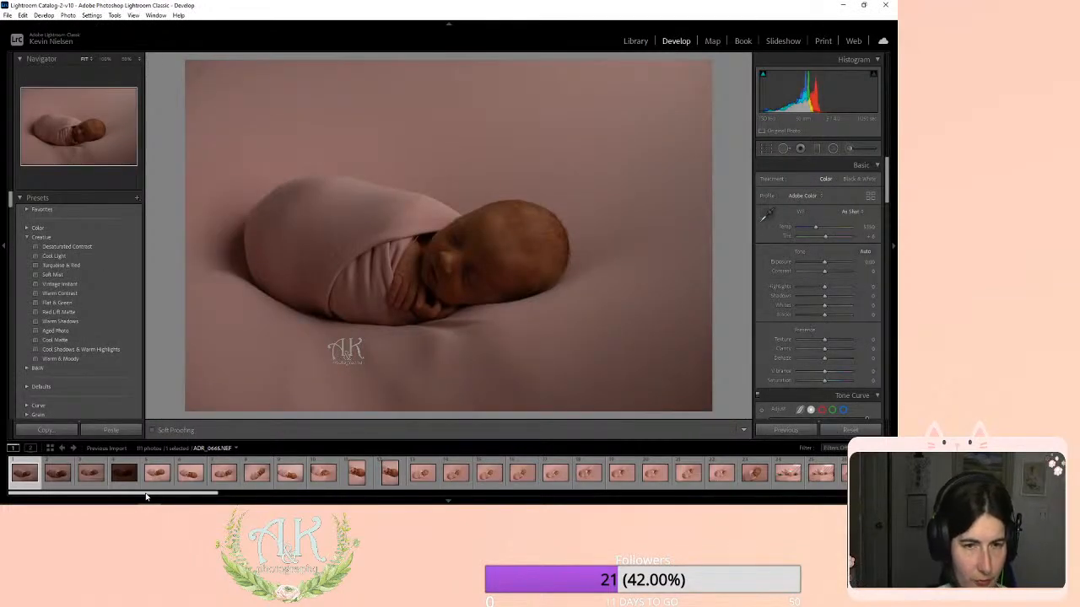
scroll(145, 498, "down", 5)
left_click(244, 474)
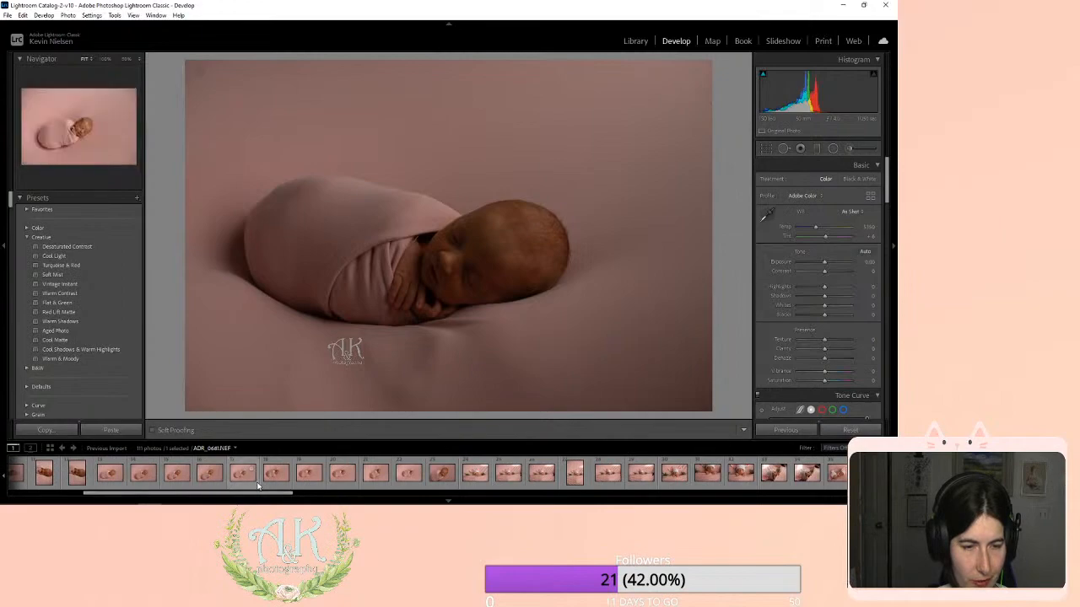
left_click_drag(268, 495, 316, 498)
left_click(291, 473)
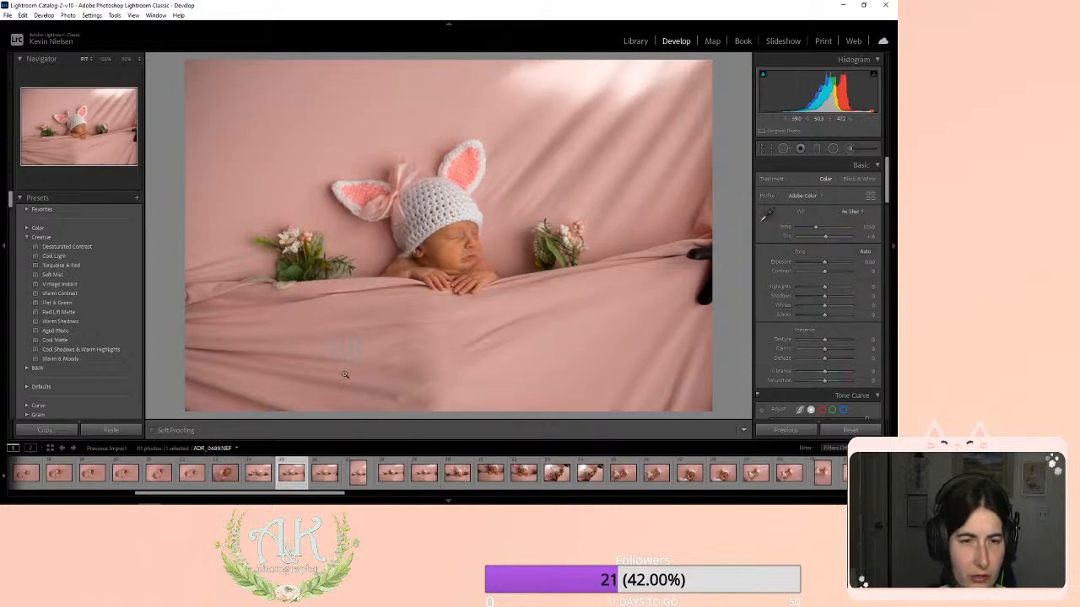
Step: Compare the neighbouring bunny-hat shots from ADR_0690.NEF to ADR_0694.NEF at full-frame view
left_click(321, 480)
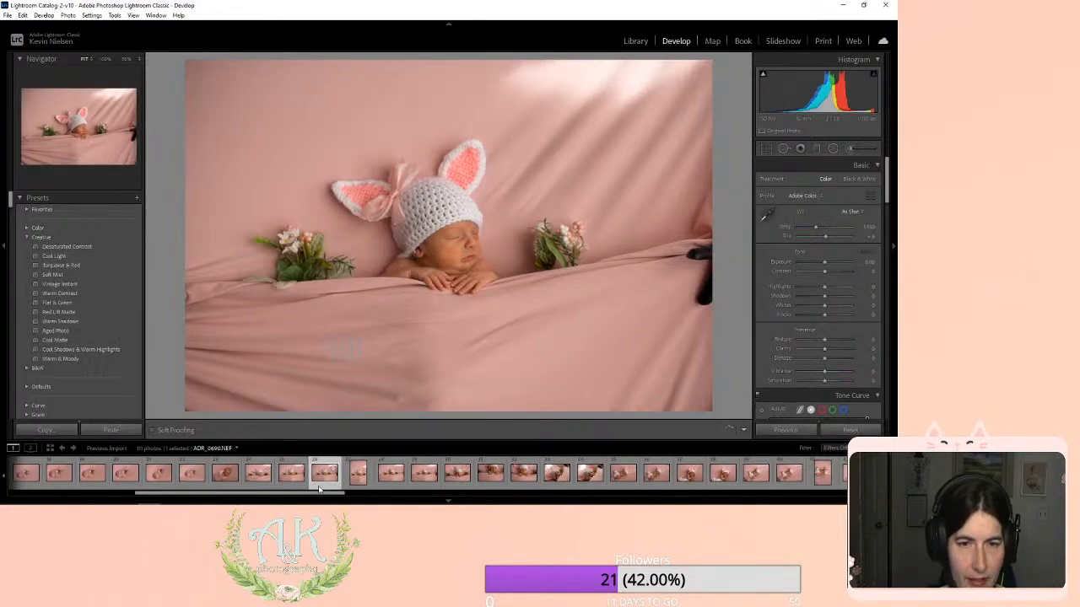
left_click(423, 475)
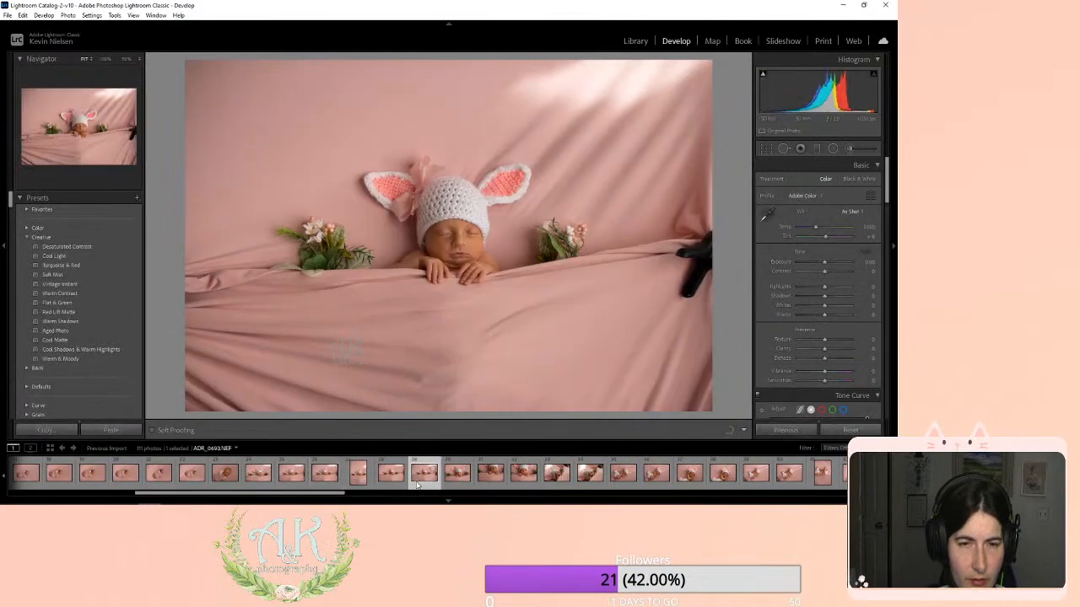
left_click(423, 477)
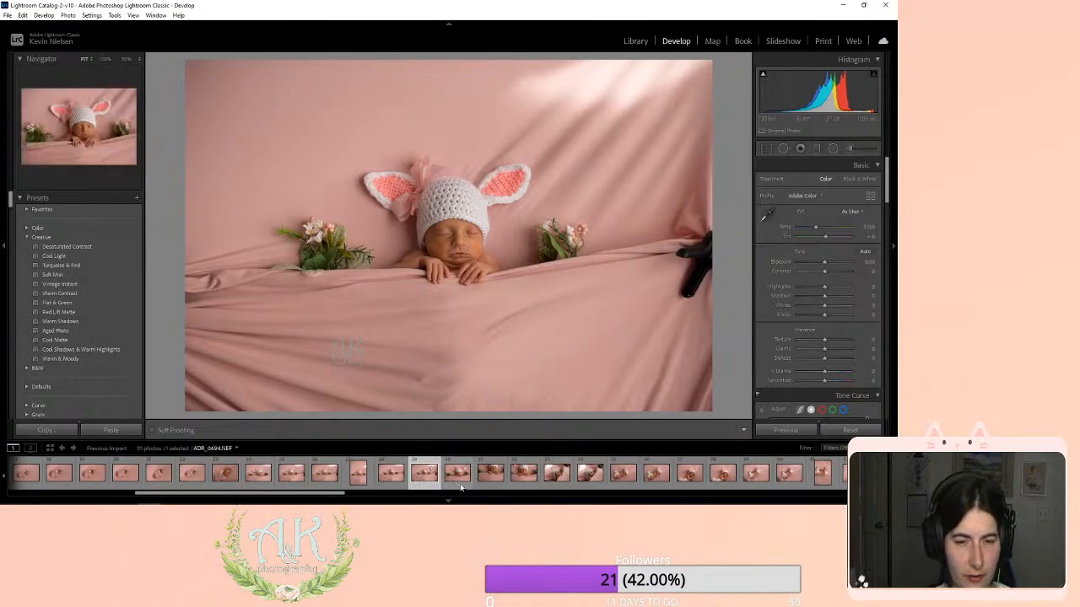
left_click(326, 486)
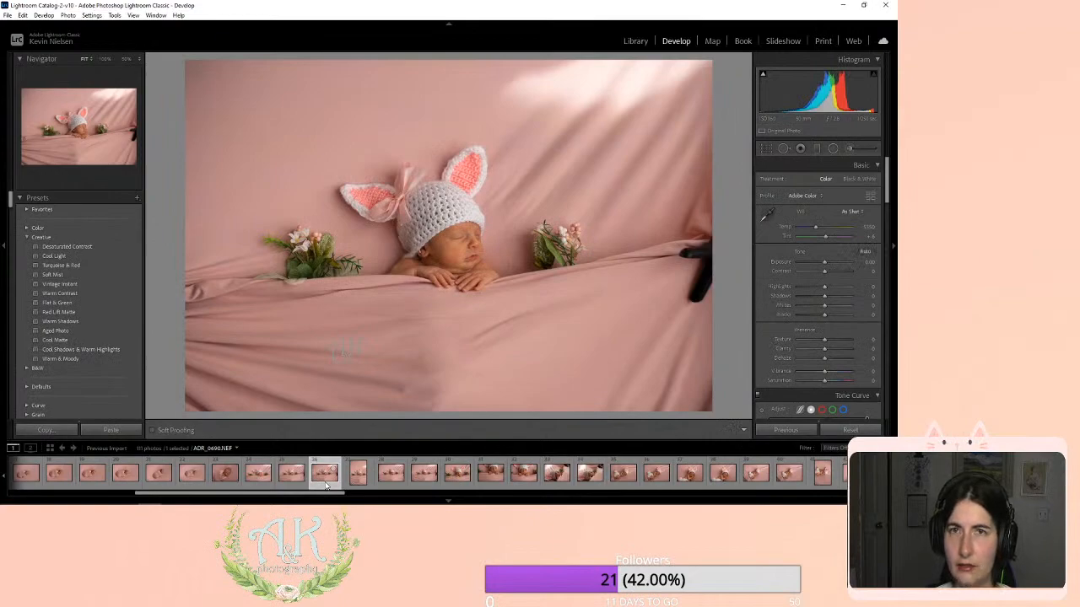
left_click(390, 479)
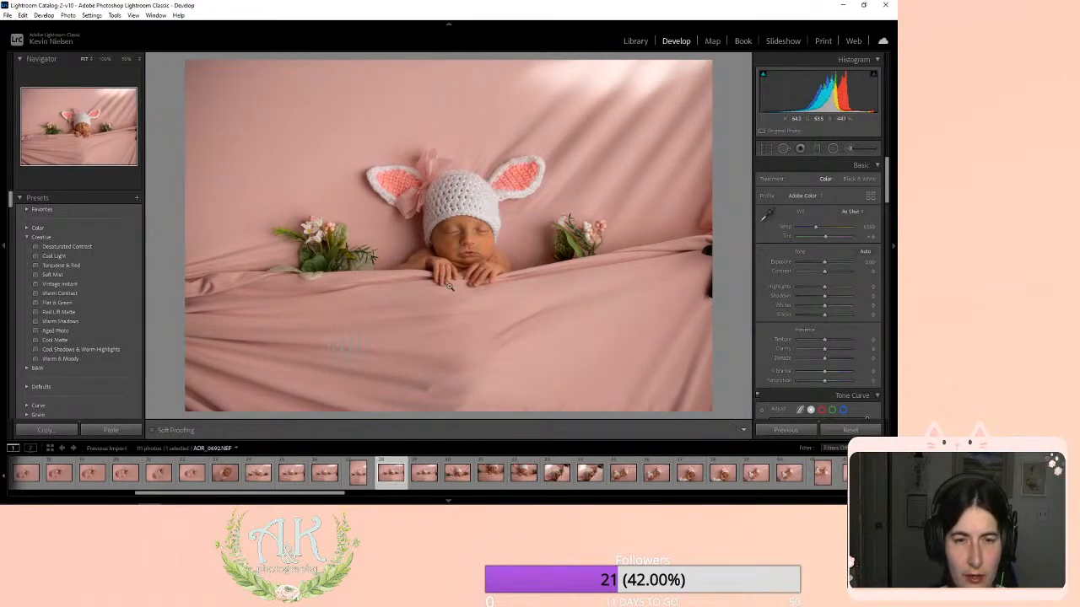
left_click(427, 486)
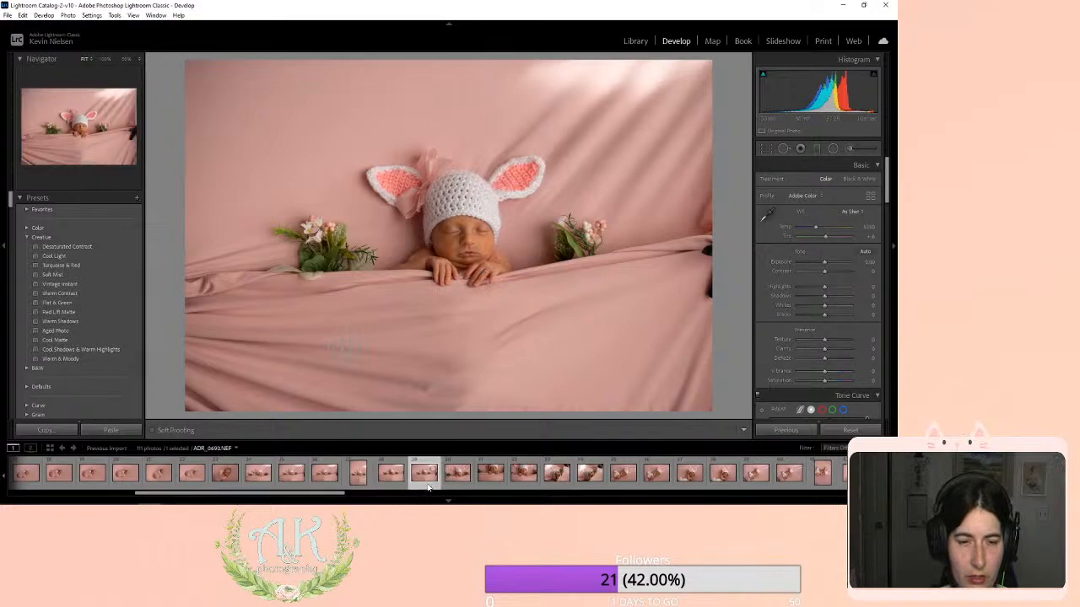
left_click(397, 485)
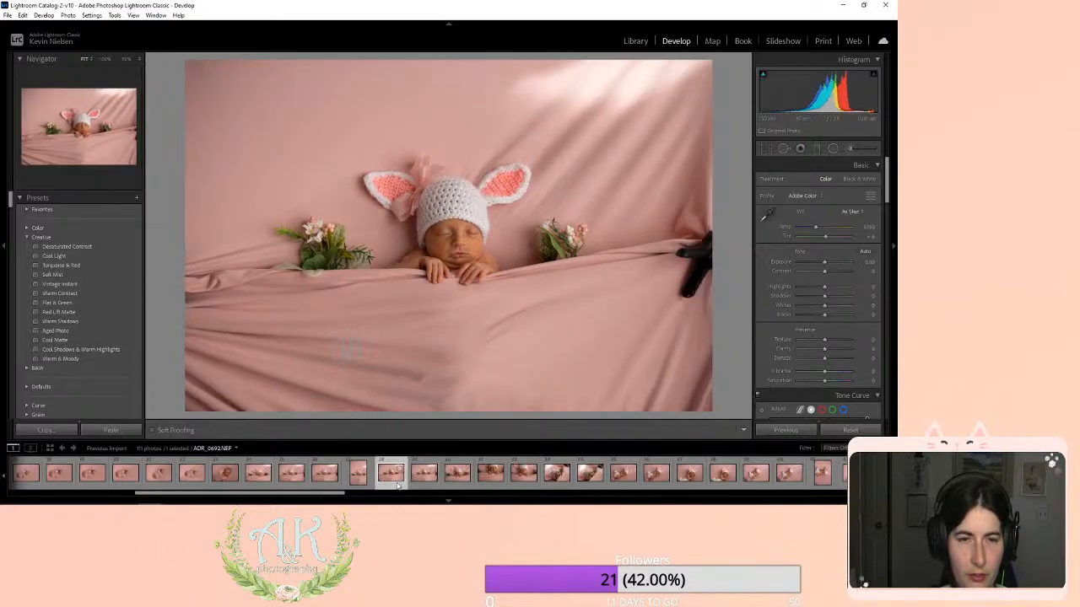
left_click(426, 484)
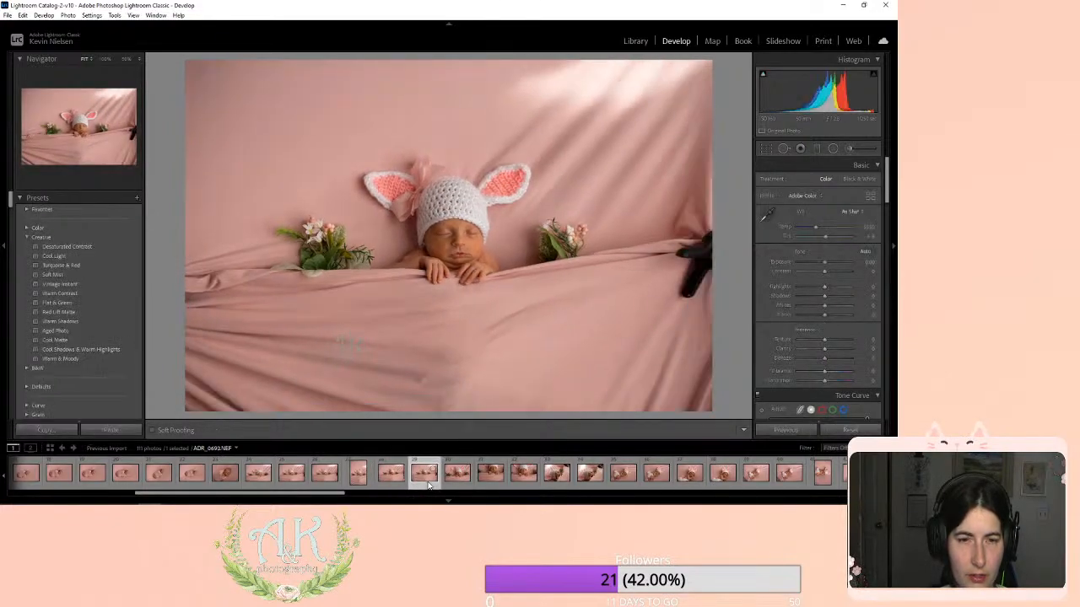
Step: Compare the baby's face in ADR_0692.NEF and ADR_0693.NEF at 100%, and keep ADR_0693.NEF selected for editing
left_click(445, 234)
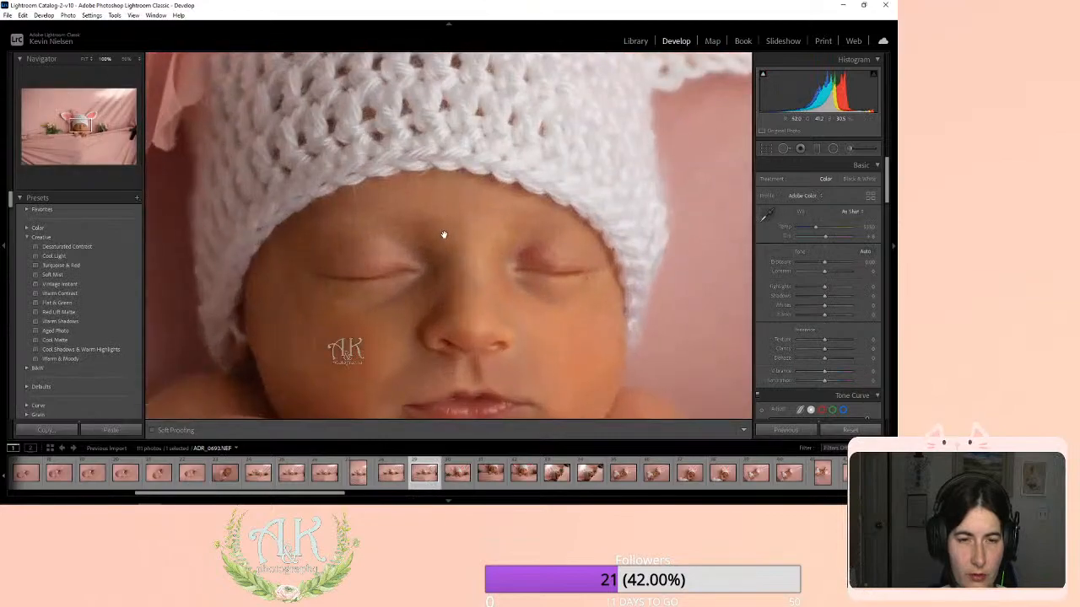
left_click(390, 487)
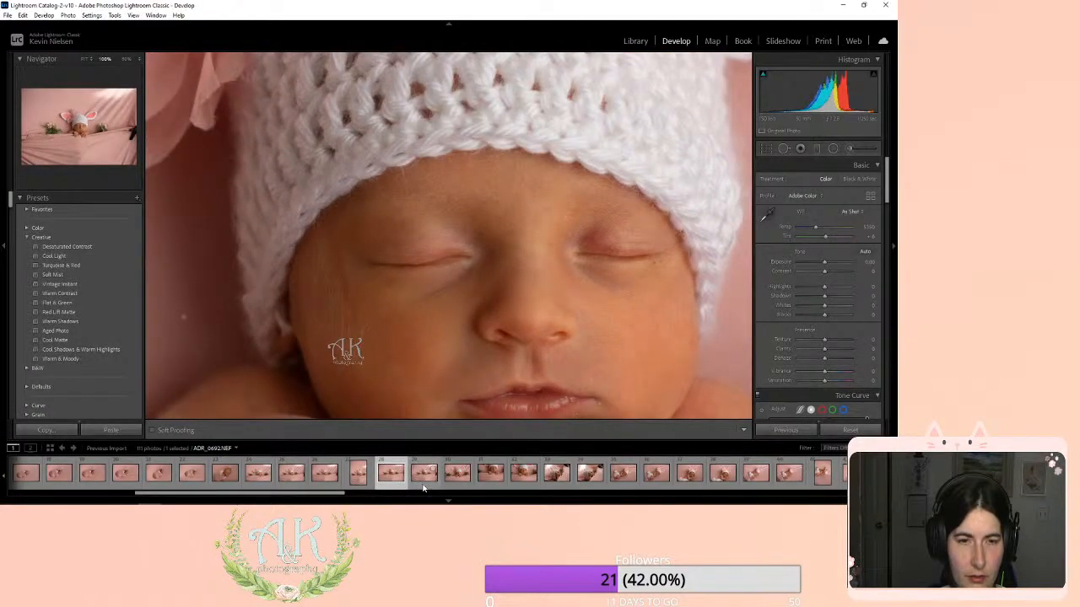
left_click(423, 487)
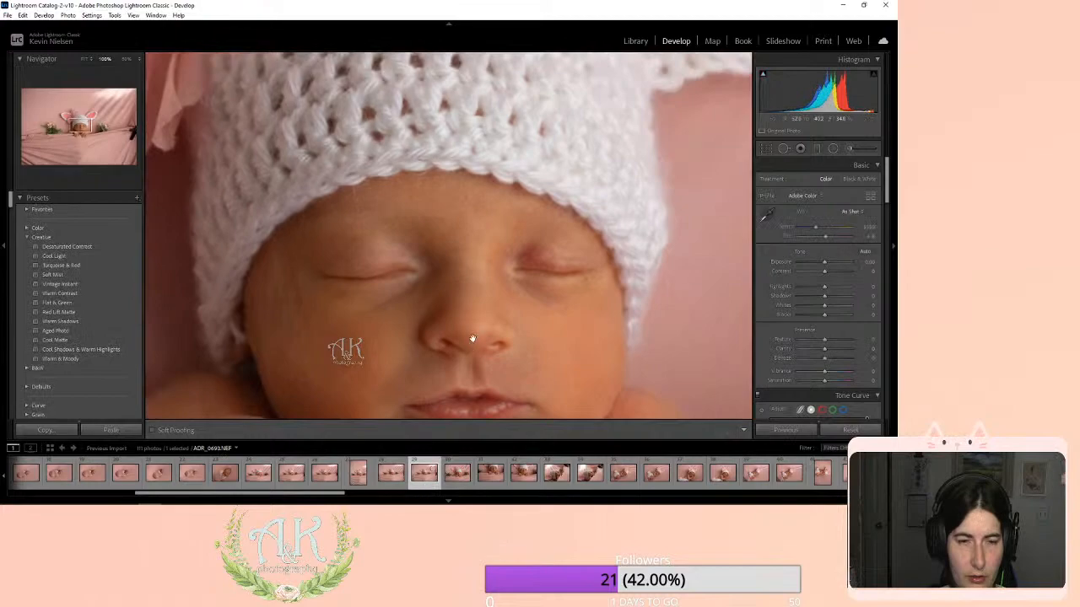
key("z")
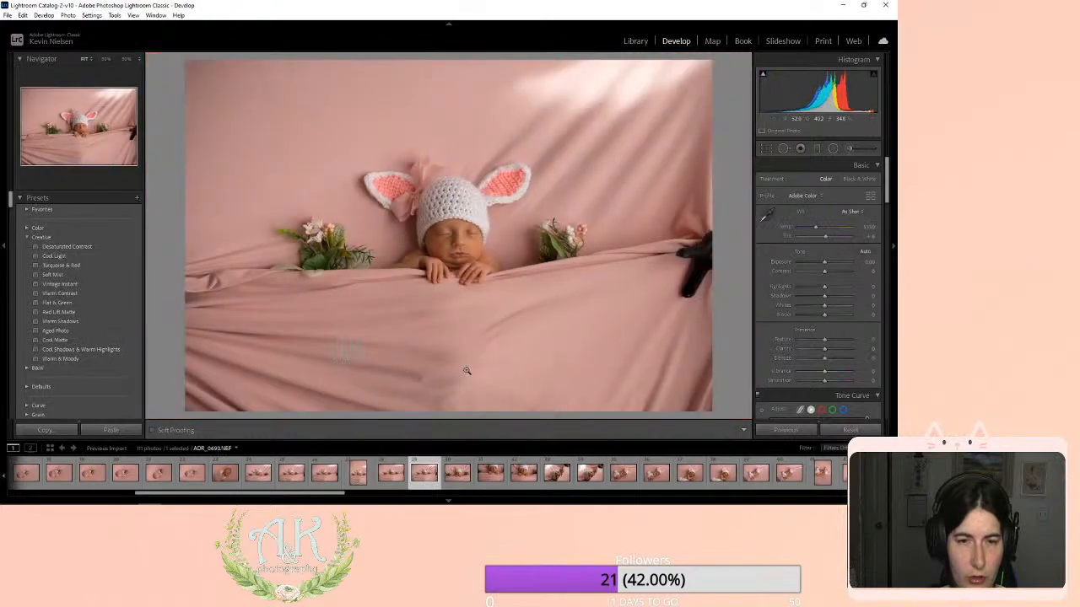
left_click(402, 486)
left_click(431, 488)
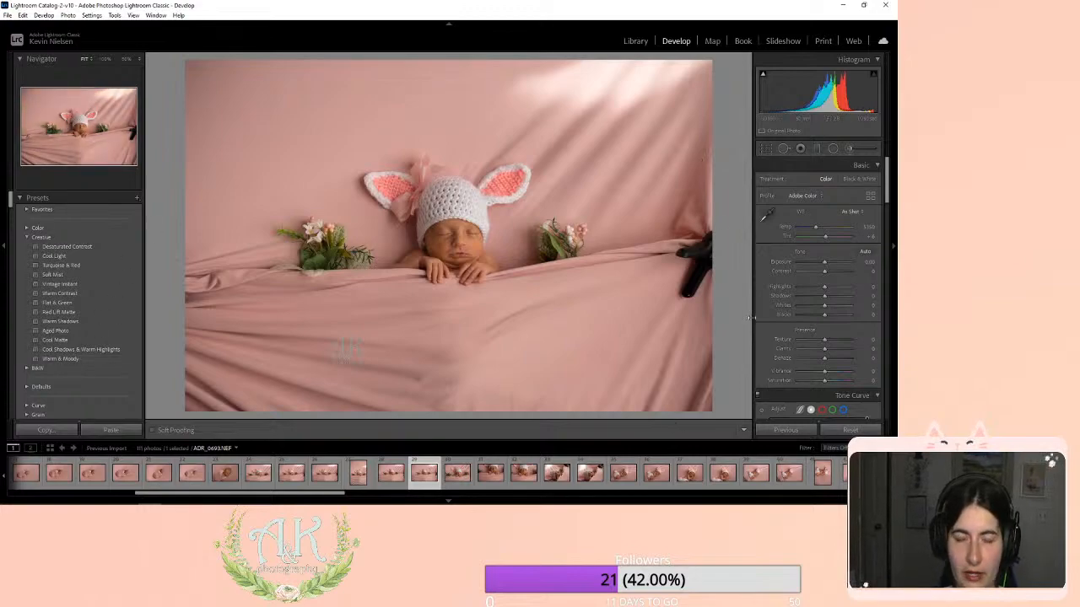
key("Right")
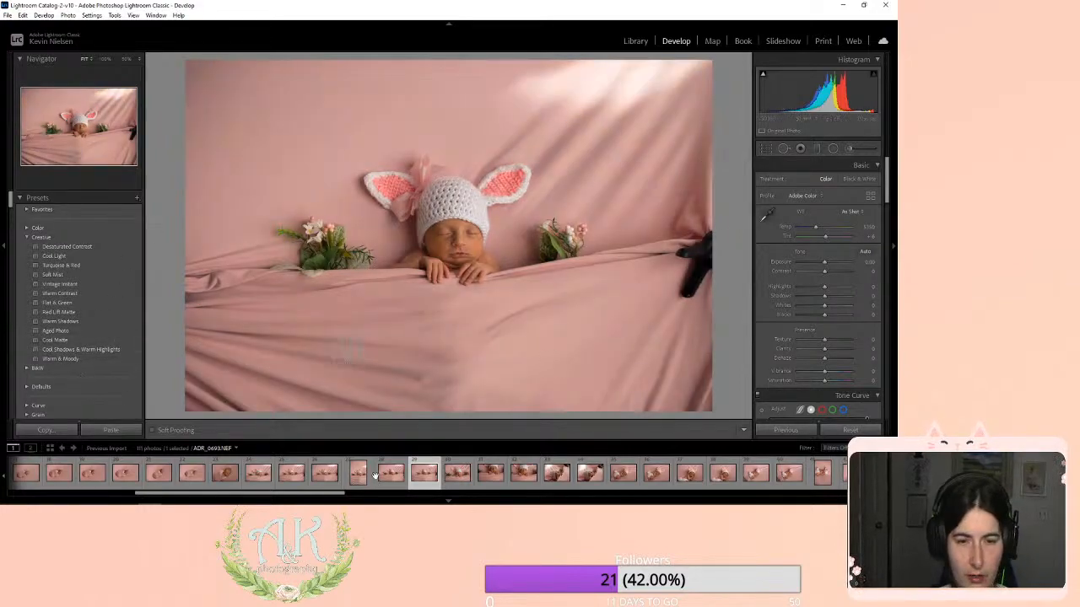
Step: Adjust the photo's tone to Exposure +0.53, Contrast -4, Highlights +26, Shadows +14, Whites +18 and Blacks +23
scroll(90, 283, "down", 5)
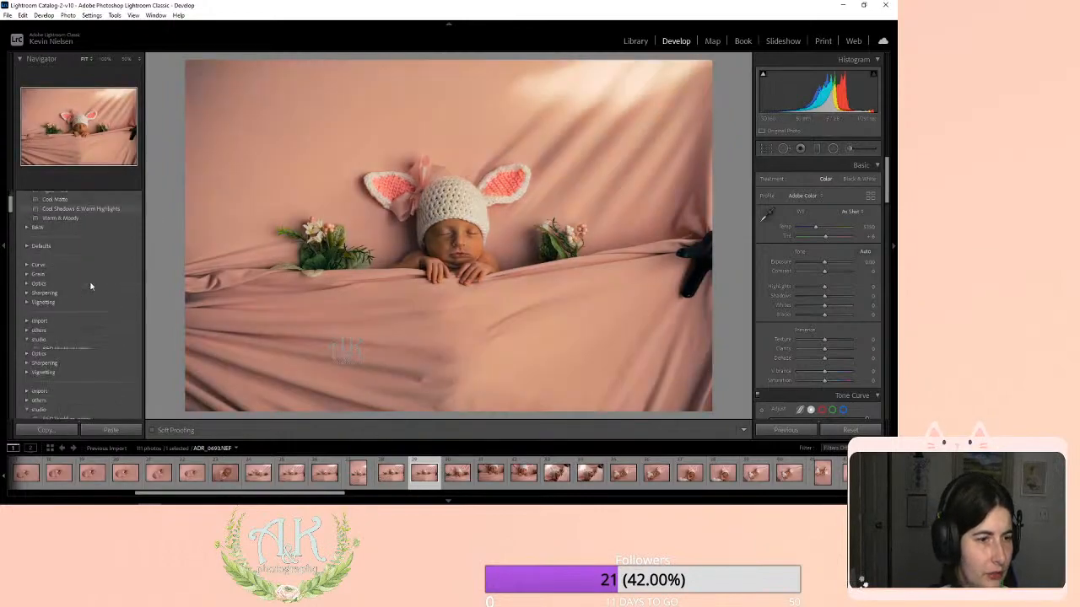
scroll(90, 286, "down", 5)
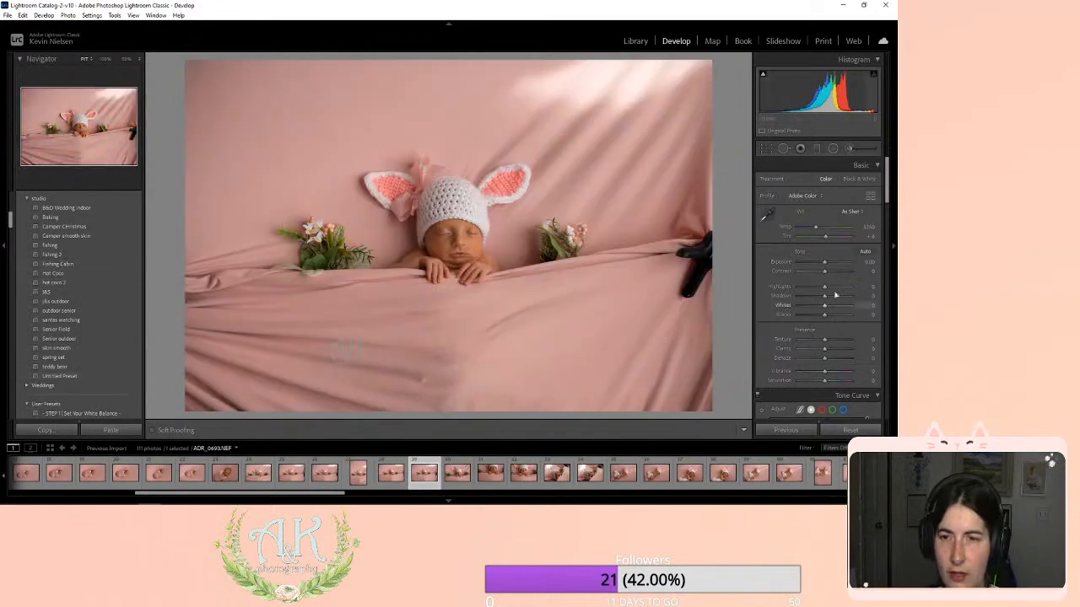
left_click_drag(824, 266, 827, 266)
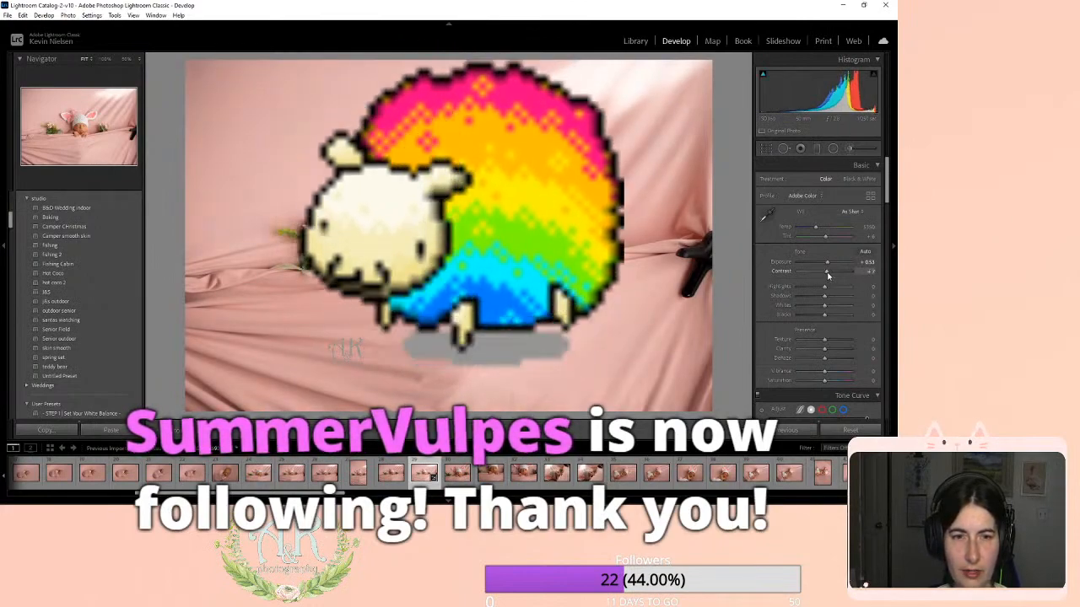
left_click_drag(823, 276, 828, 290)
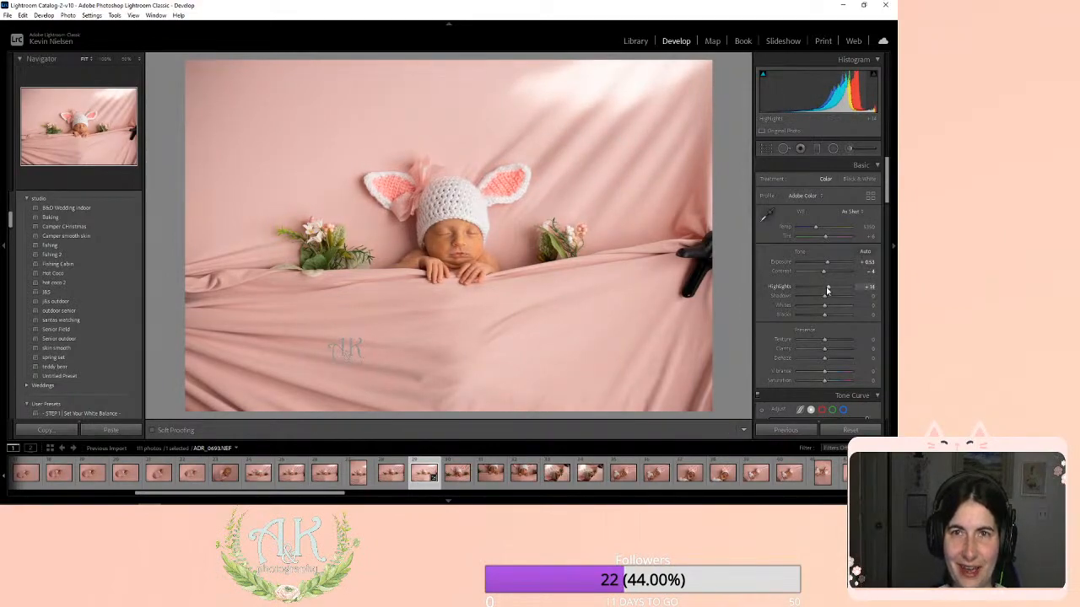
left_click_drag(828, 290, 850, 327)
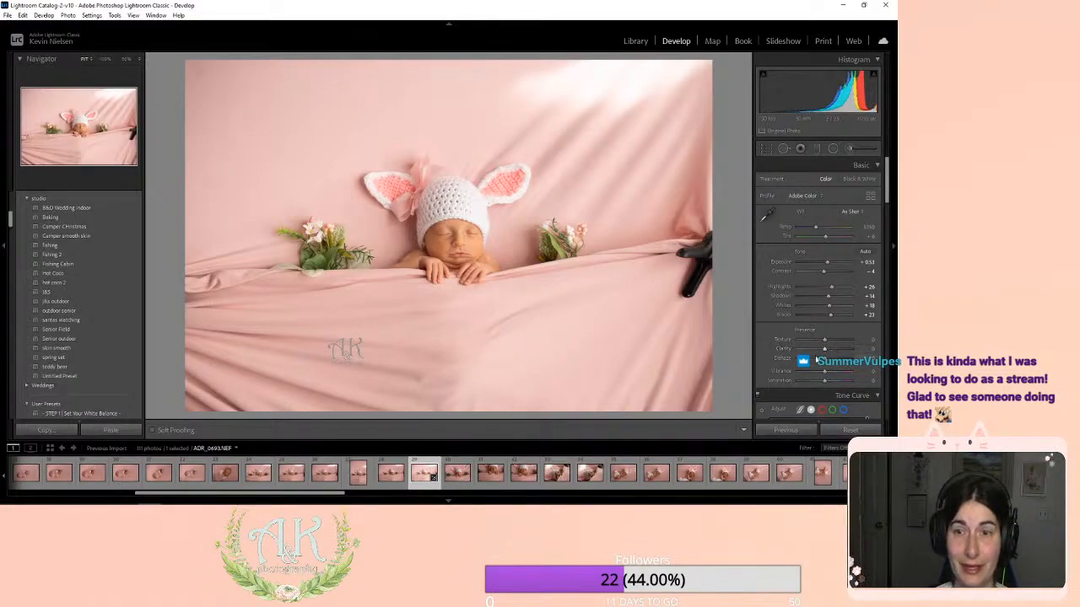
Step: Set the photo's presence values to Texture +4, Clarity -4, Vibrance +5 and Saturation +2
left_click_drag(824, 342, 825, 344)
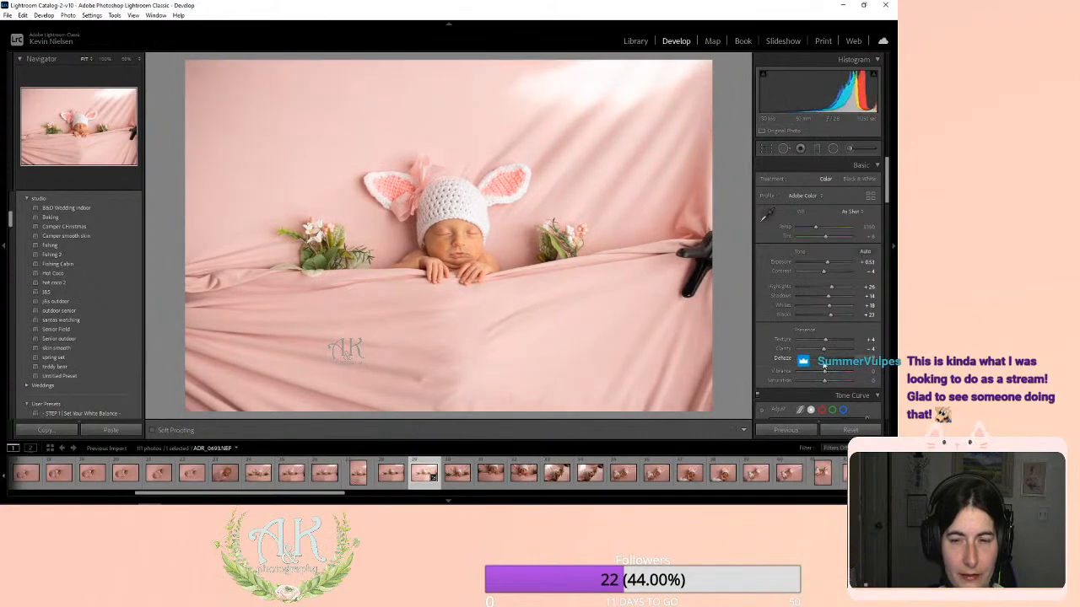
left_click_drag(825, 372, 827, 383)
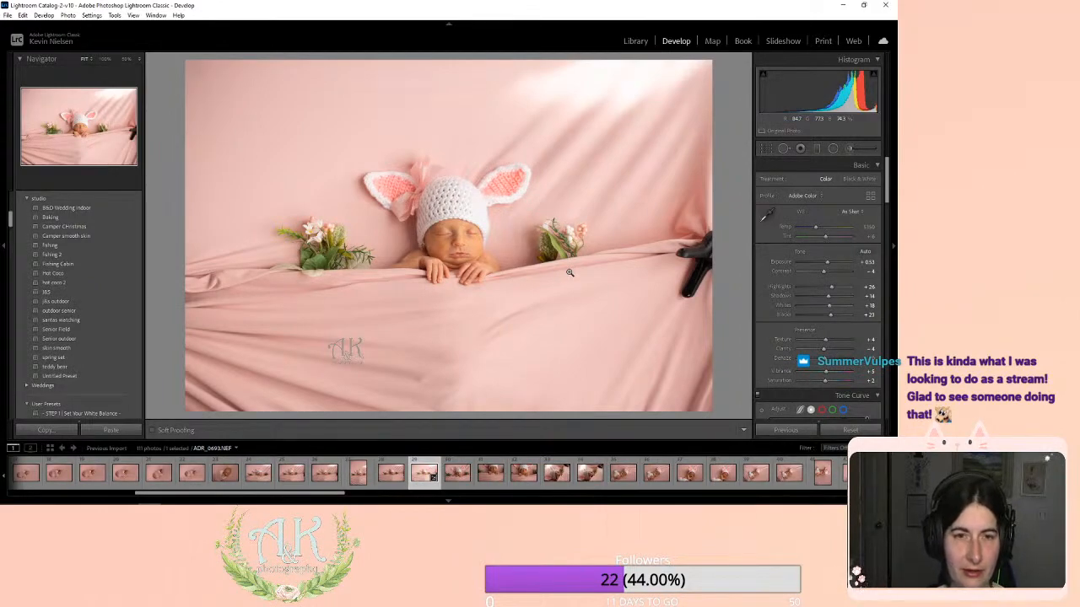
right_click(414, 476)
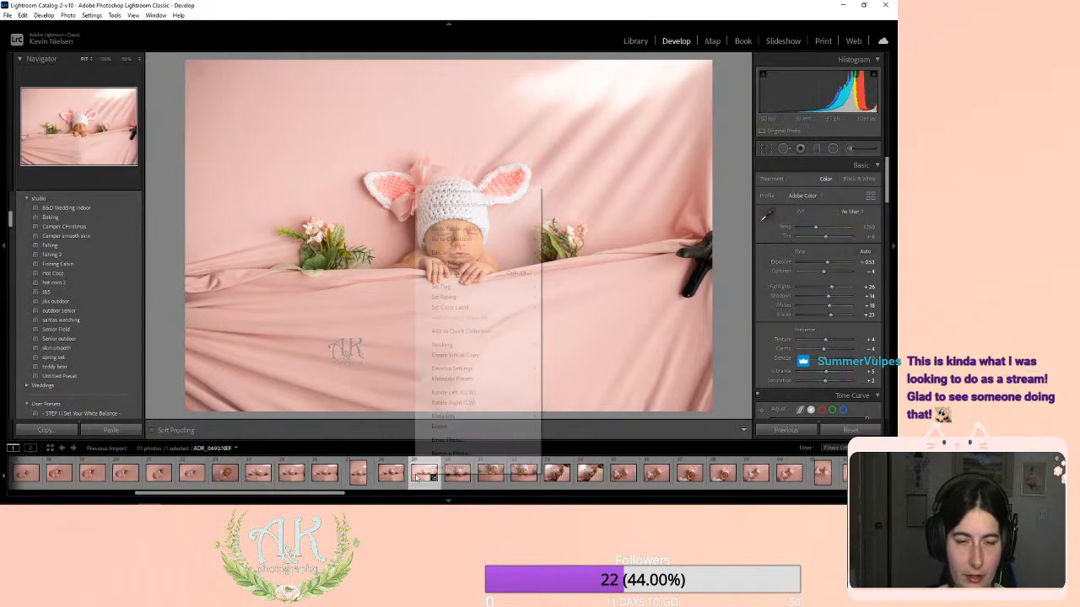
mouse_move(440, 429)
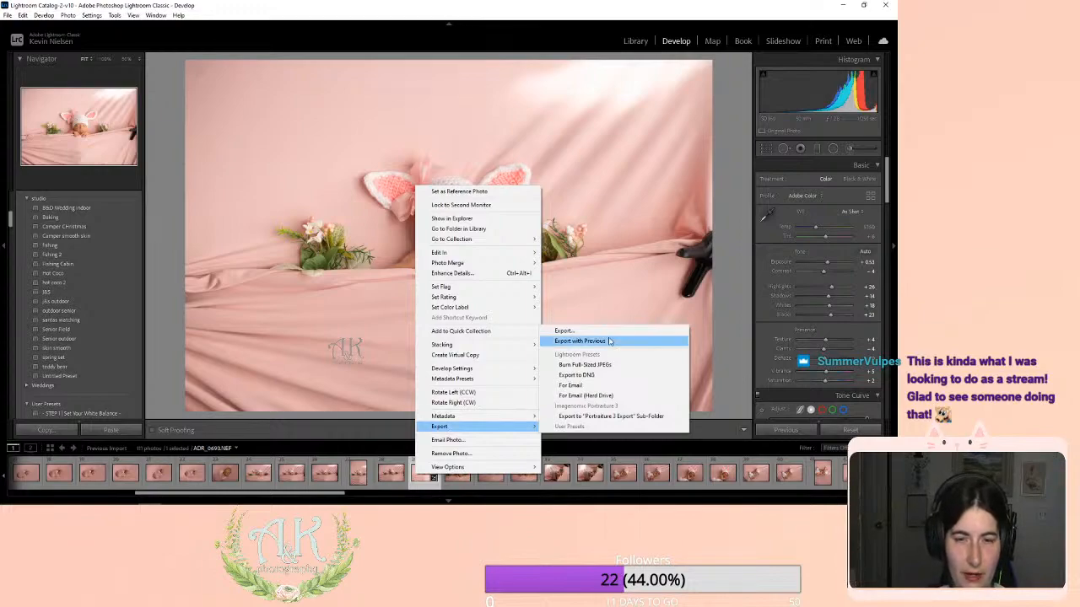
left_click(773, 295)
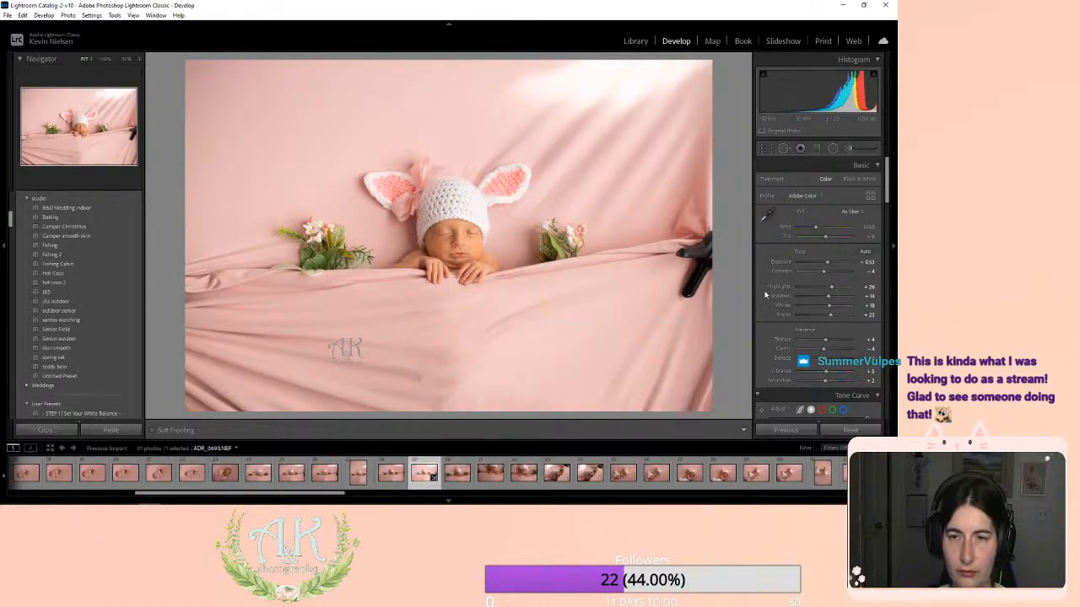
Step: Set the photo's Luminance noise reduction to 4 in the Detail settings
scroll(818, 302, "down", 10)
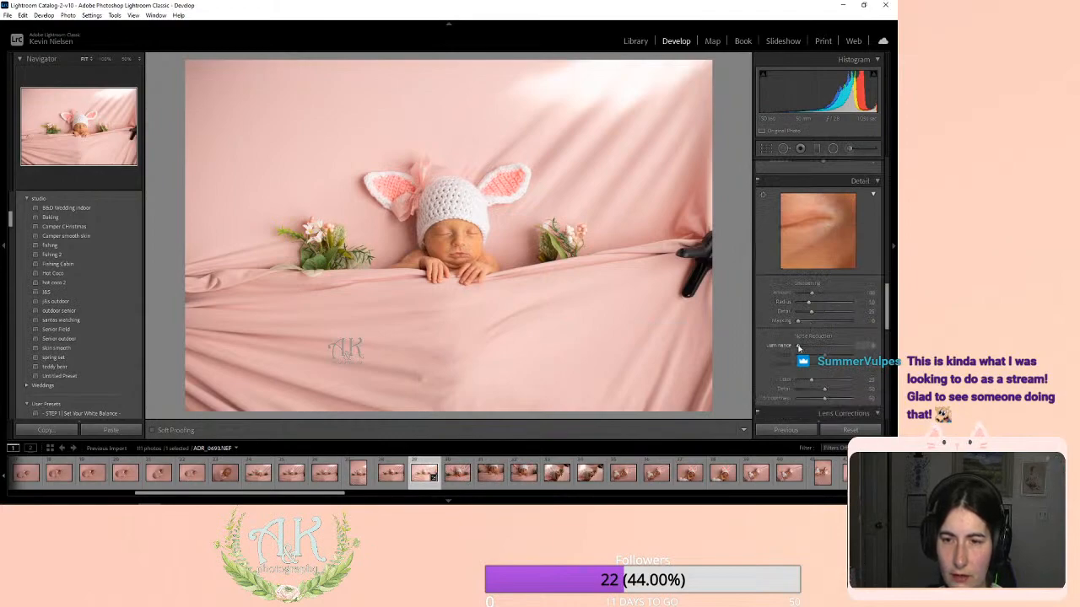
left_click_drag(799, 347, 799, 349)
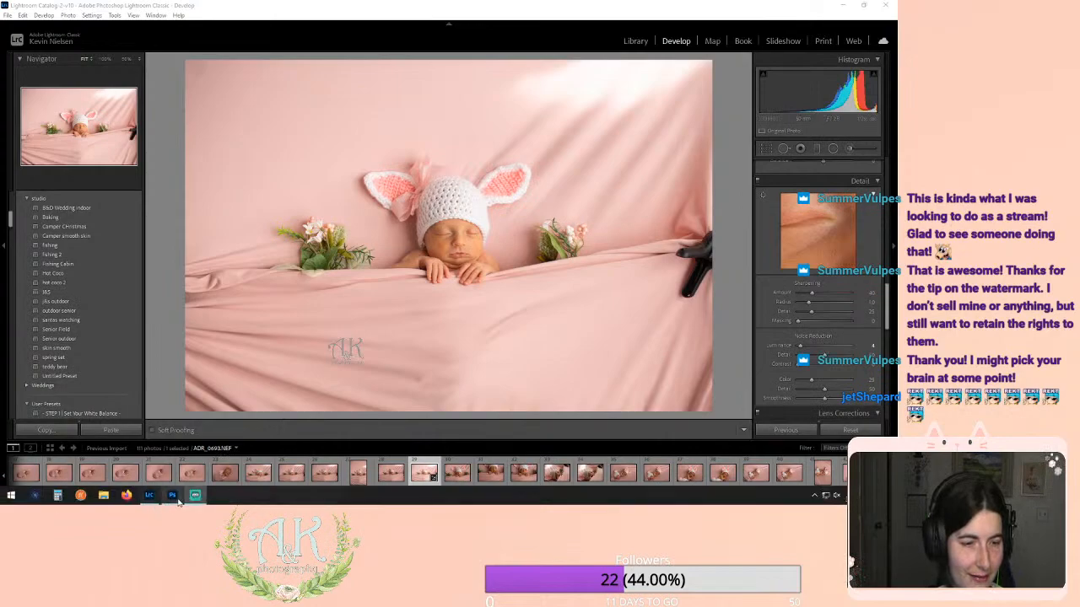
left_click(173, 497)
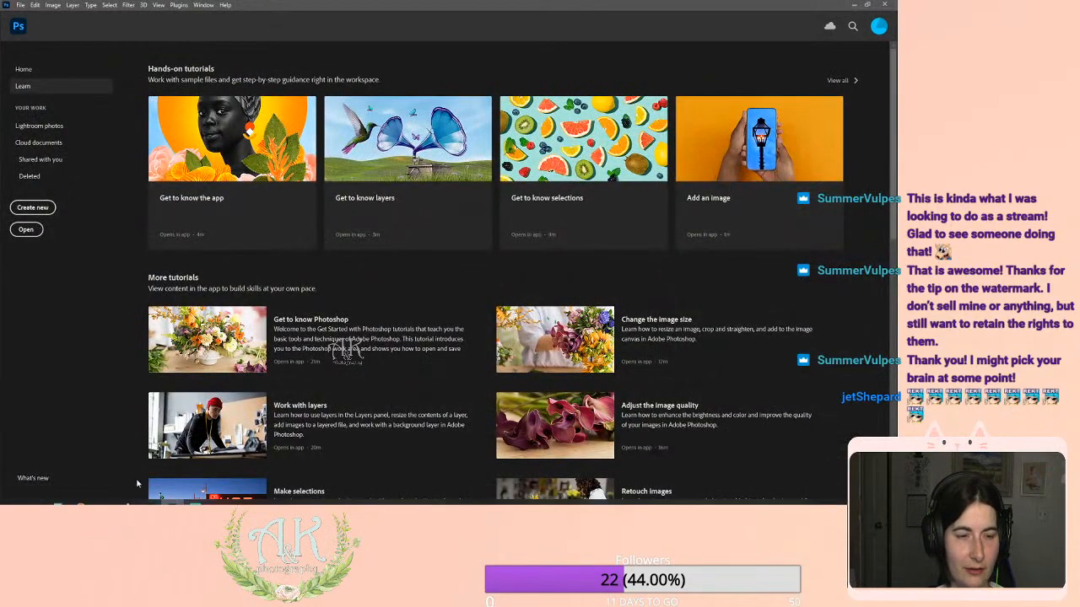
left_click(149, 496)
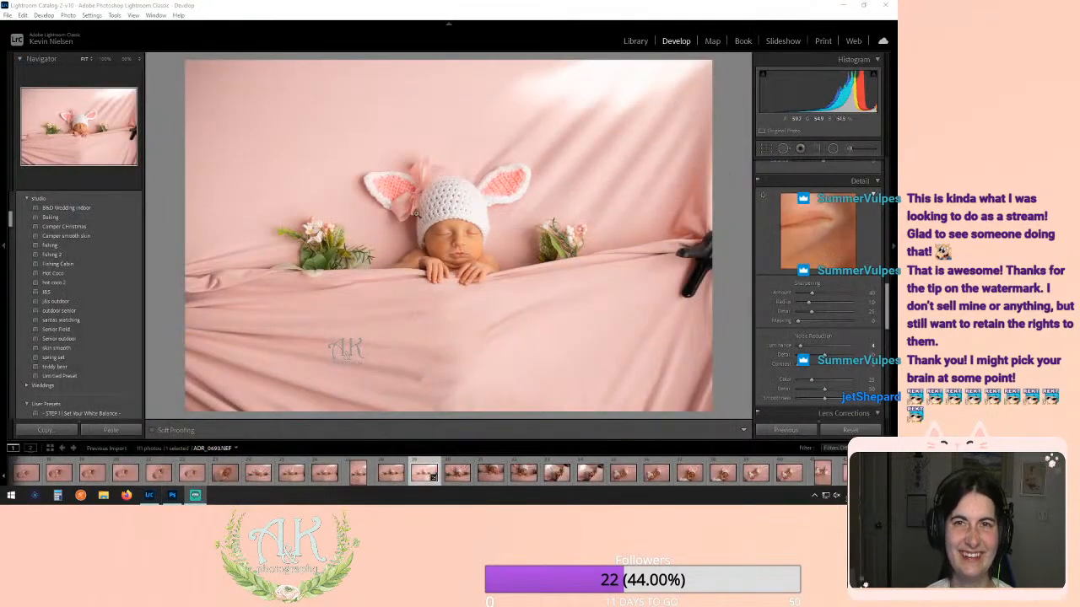
Step: Export the edited photo to a subfolder named edits within the original photo's folder
right_click(537, 324)
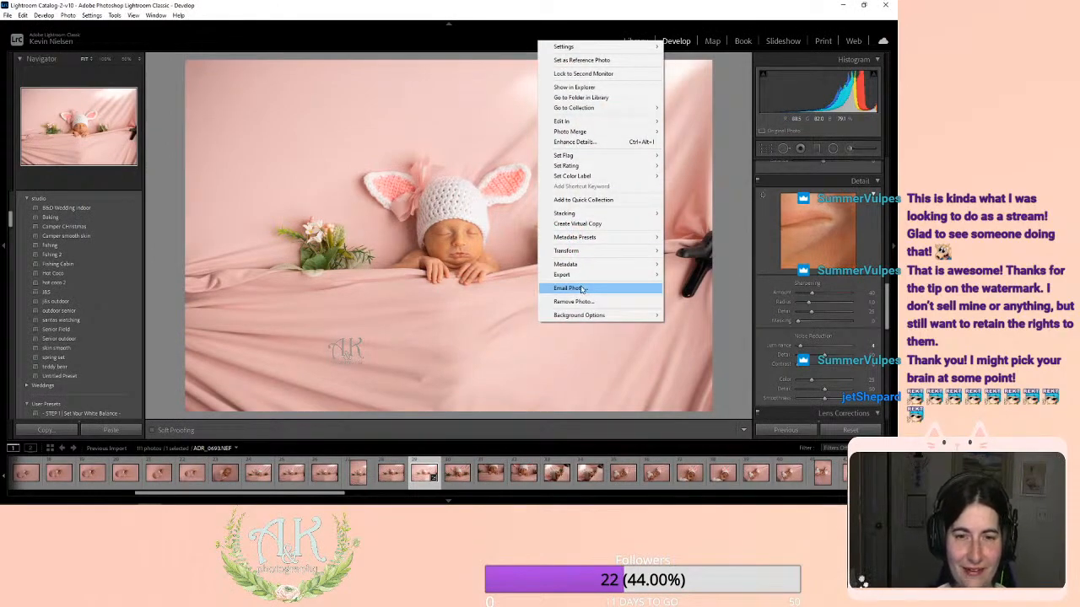
mouse_move(588, 279)
left_click(712, 275)
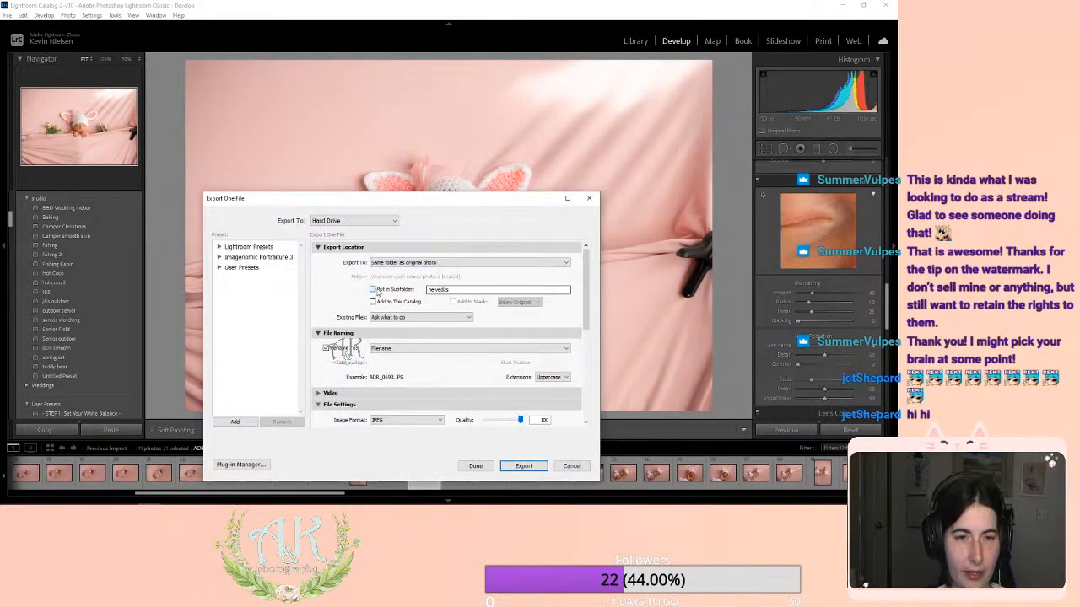
double_click(469, 291)
key("BackSpace")
type("edi")
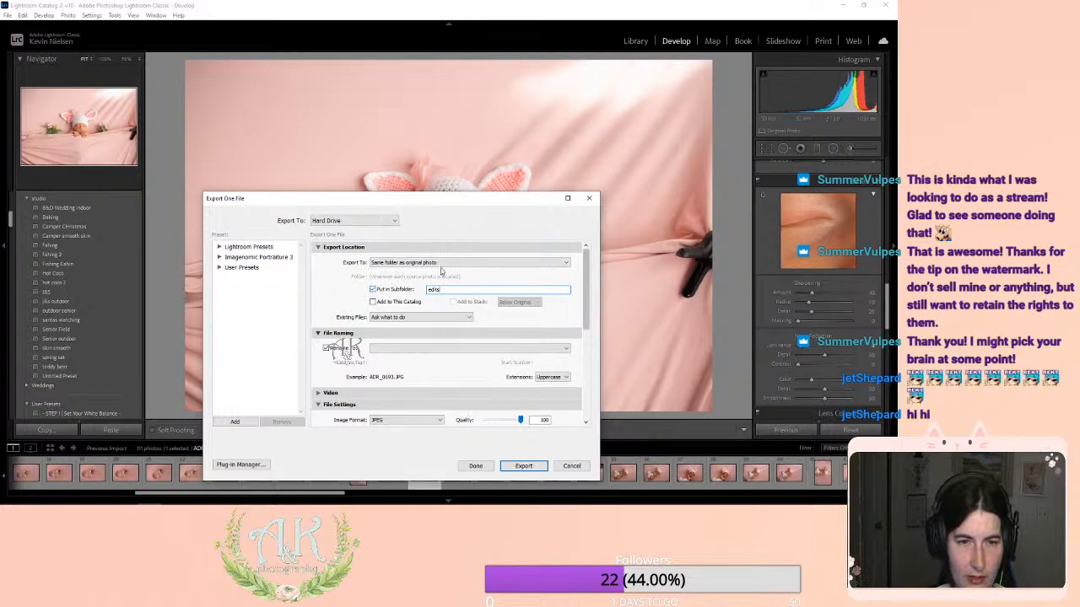
left_click(523, 465)
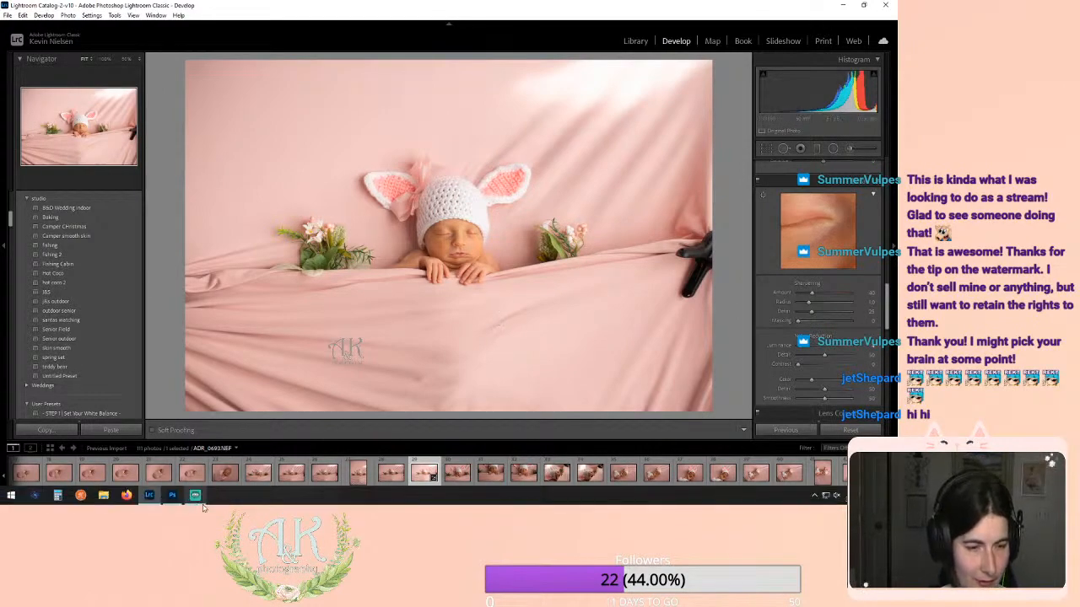
Step: Switch to Photoshop and open the exported photo ADR_0695.JPG from the newborn session's edits folder on the A&K Photo drive
left_click(168, 496)
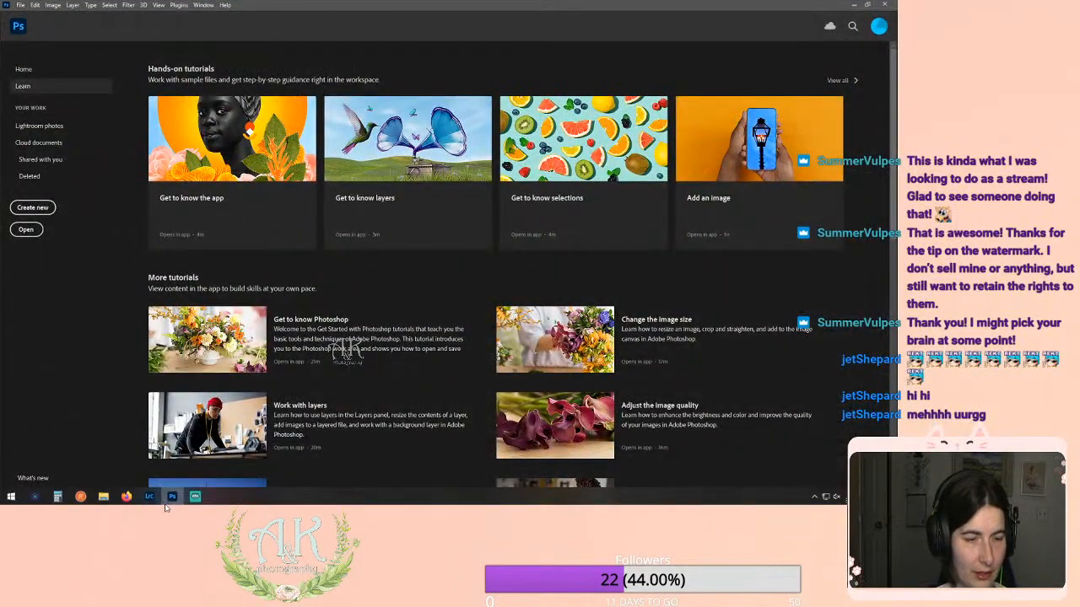
left_click(176, 503)
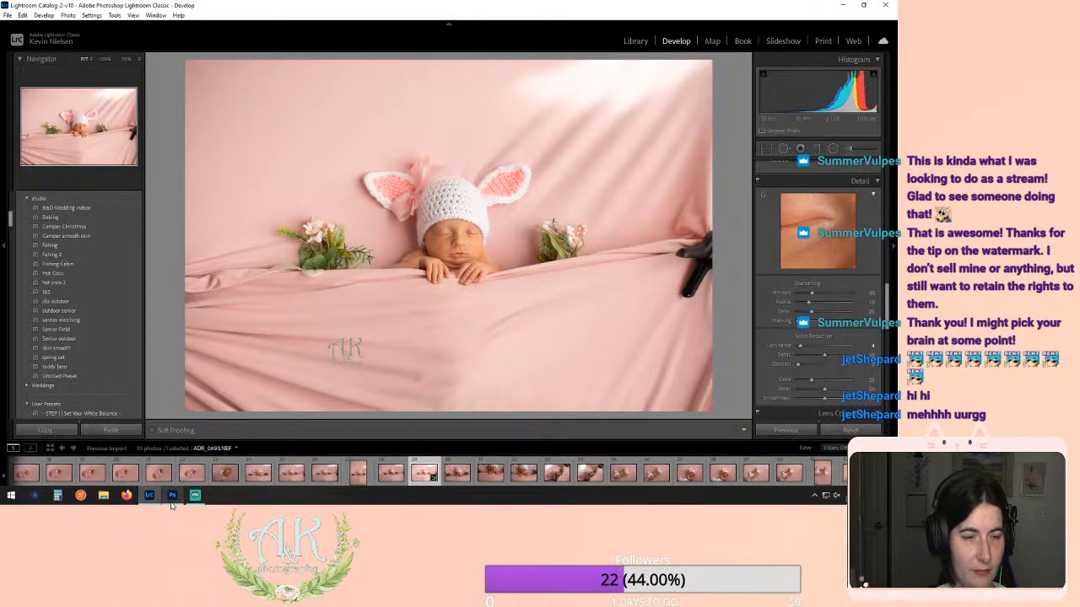
left_click(172, 503)
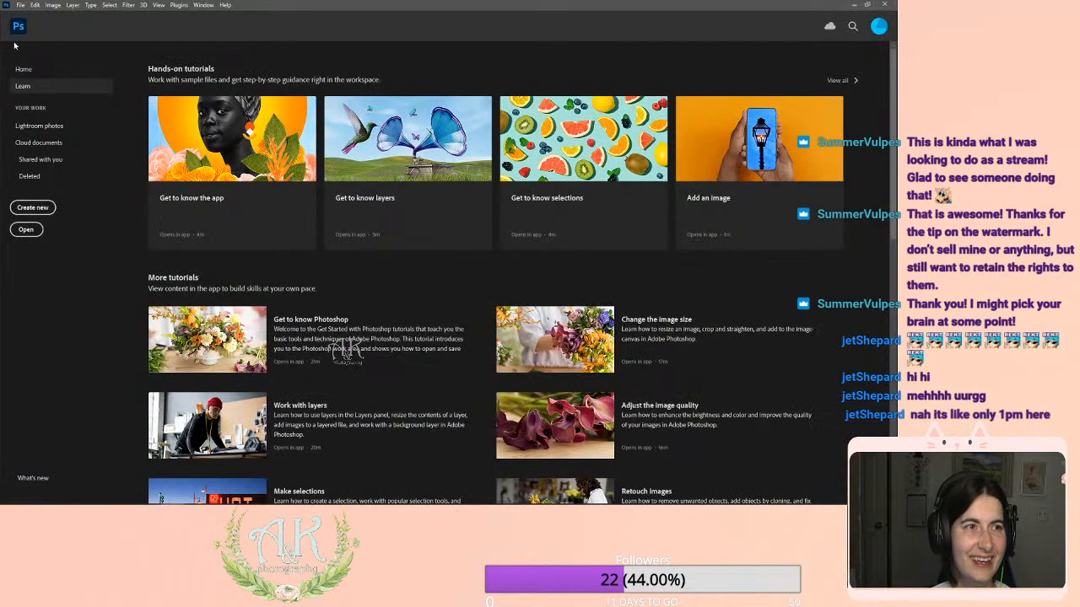
left_click(20, 5)
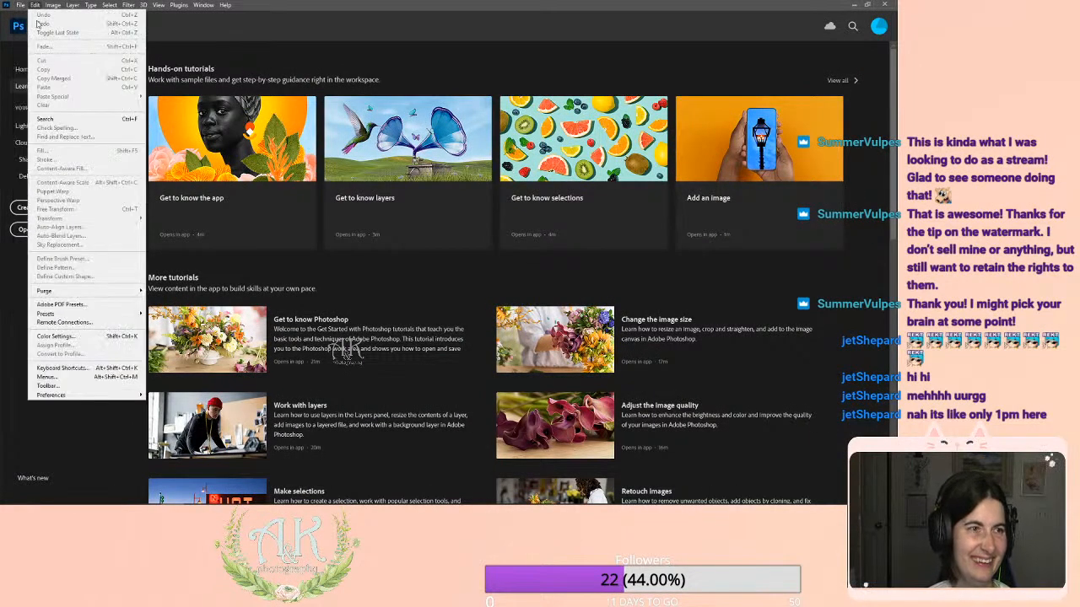
left_click(31, 23)
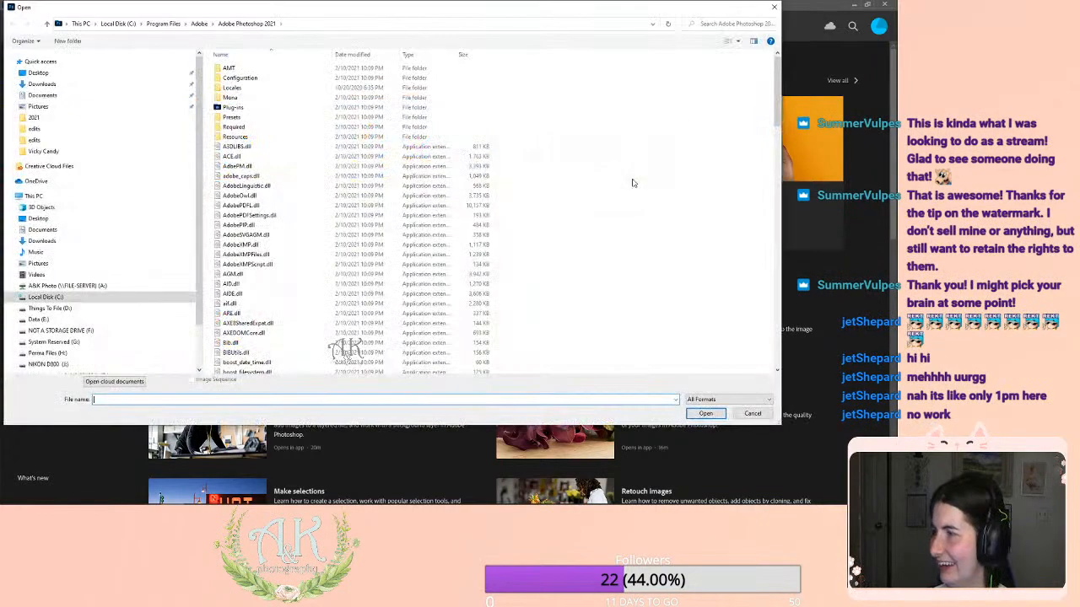
left_click(68, 286)
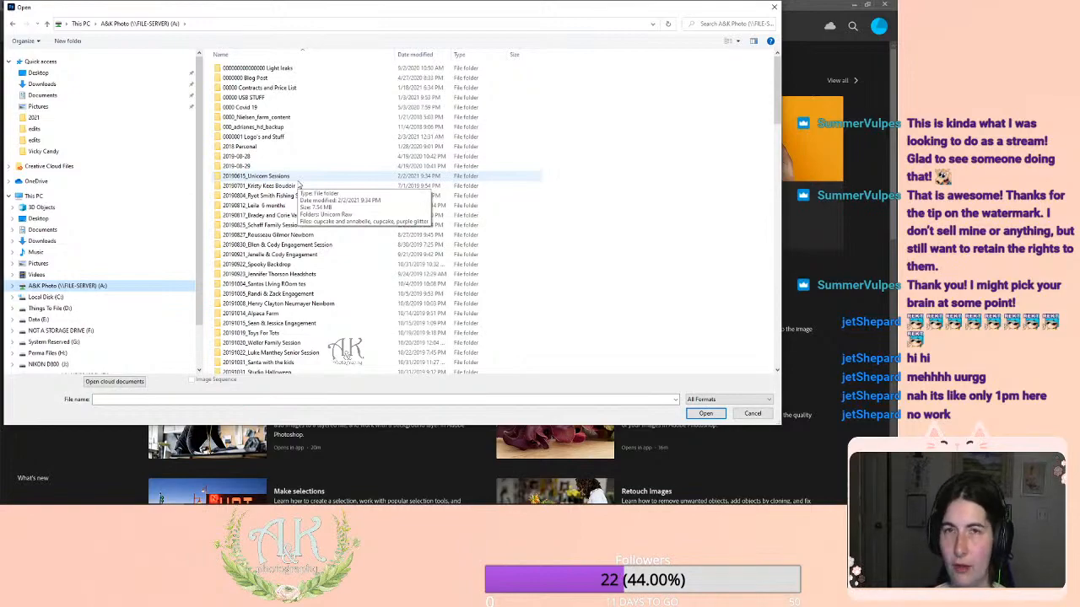
scroll(316, 333, "down", 20)
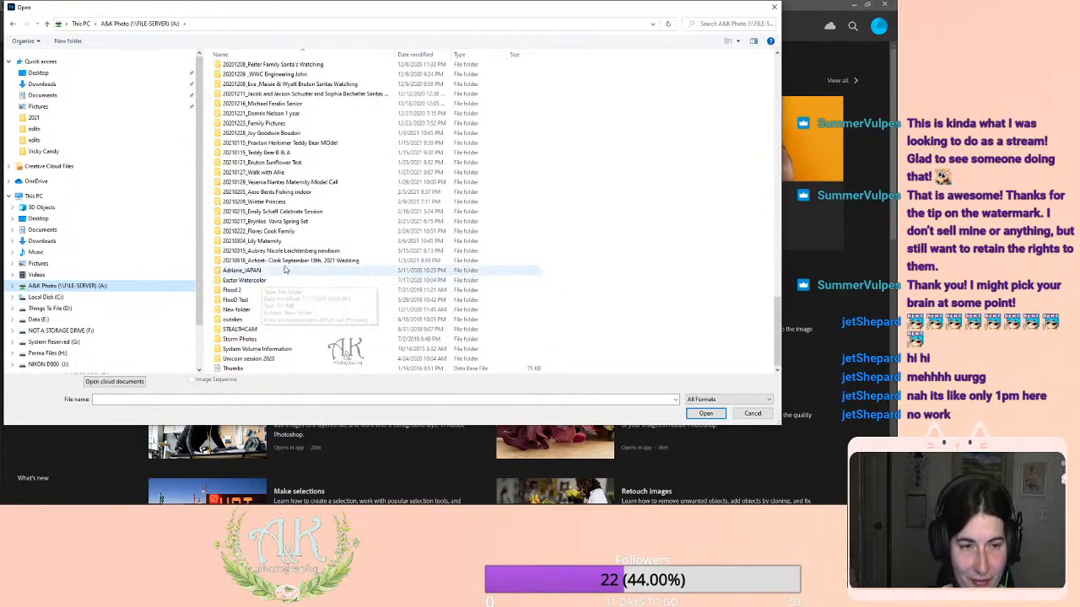
double_click(296, 251)
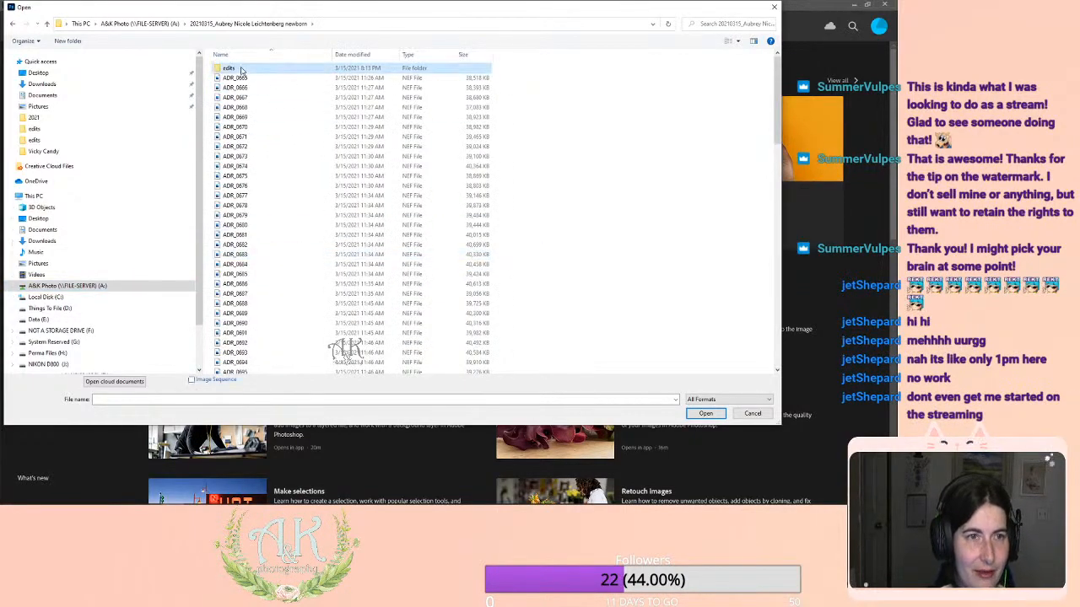
double_click(231, 69)
left_click(228, 69)
left_click(705, 413)
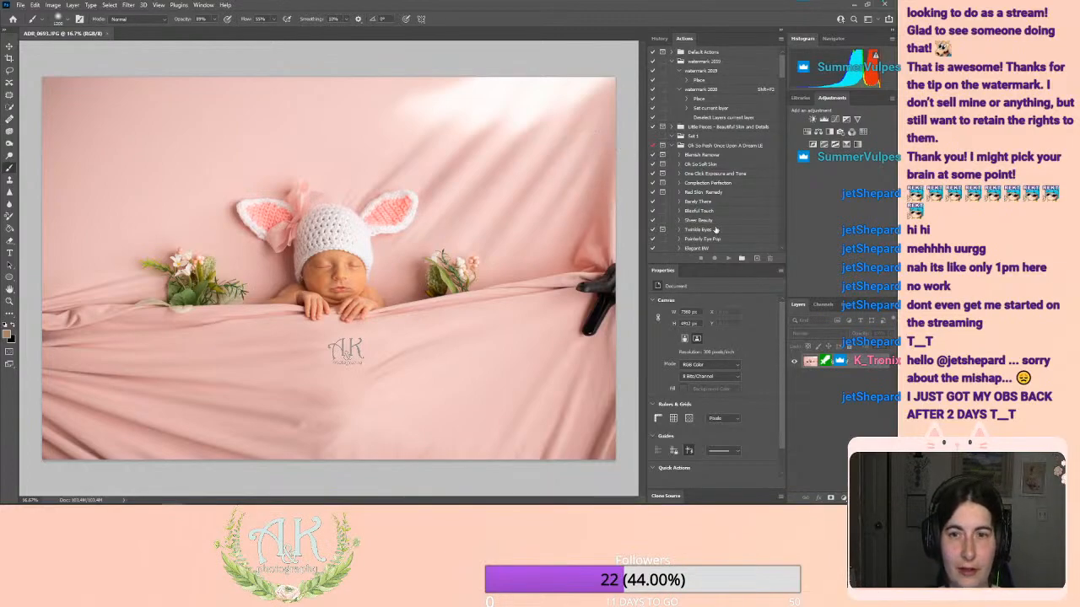
Step: Run the Van Gogh (Clean + Bright) action on the photo
scroll(729, 196, "down", 4)
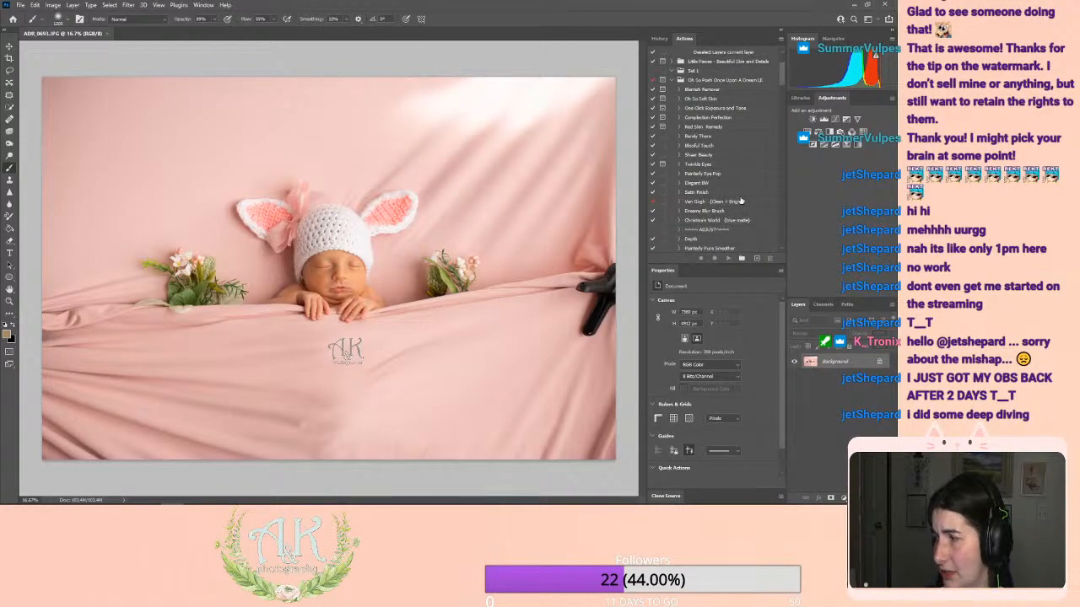
left_click(739, 202)
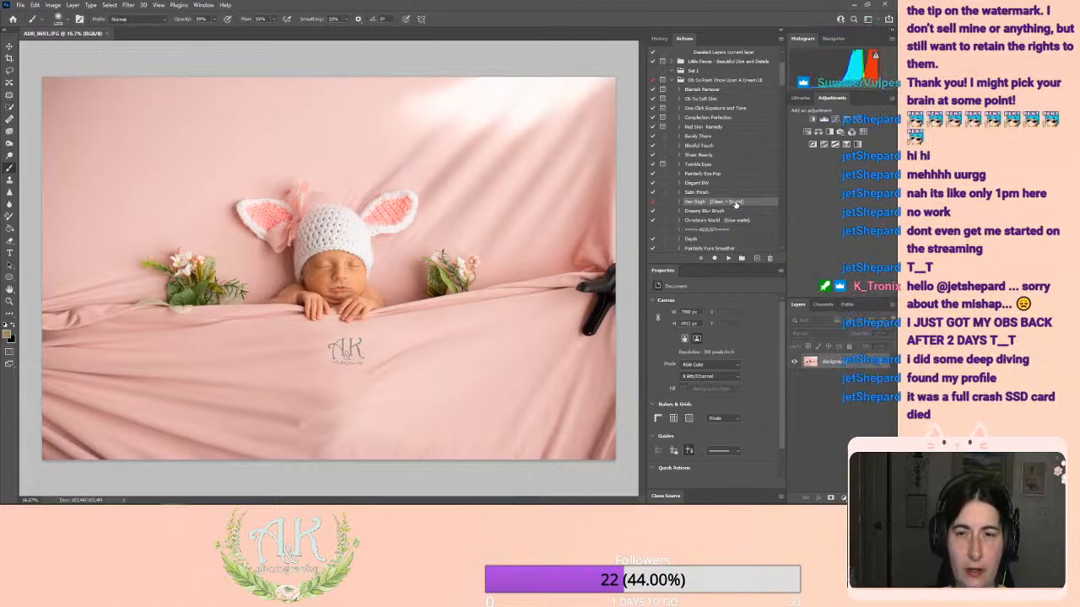
left_click(728, 258)
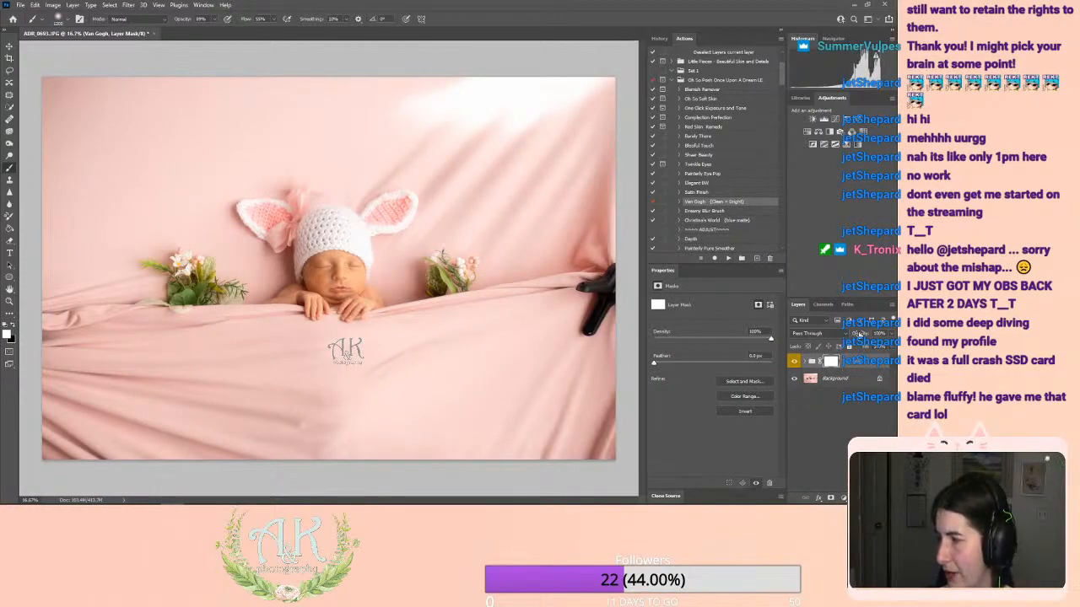
Step: Compare the photo with and without the Van Gogh group, and set the group's opacity to 67%
left_click(794, 361)
left_click(794, 361)
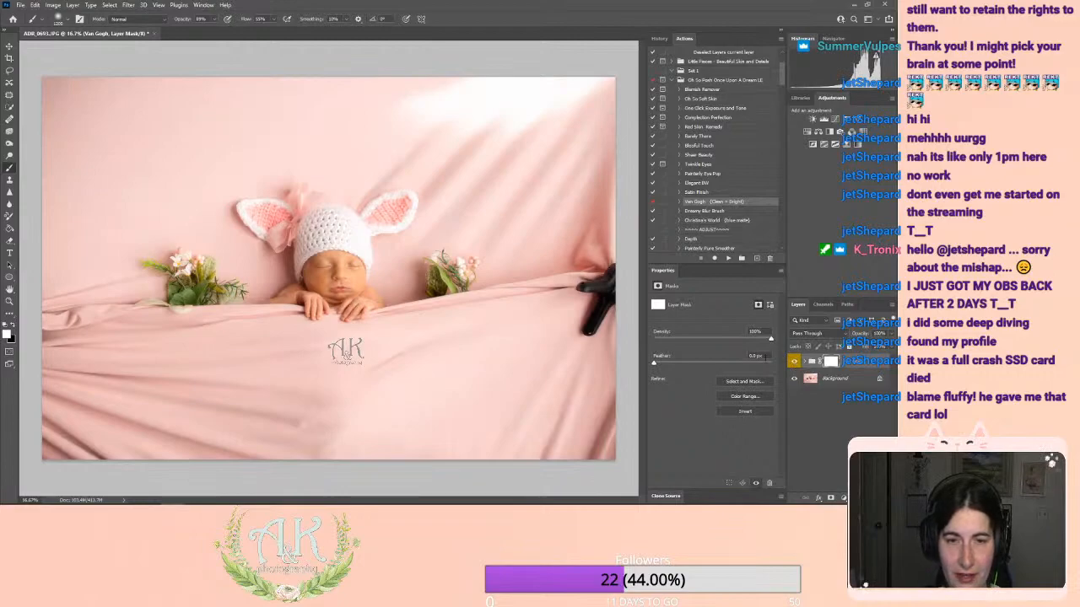
left_click(794, 363)
left_click(794, 363)
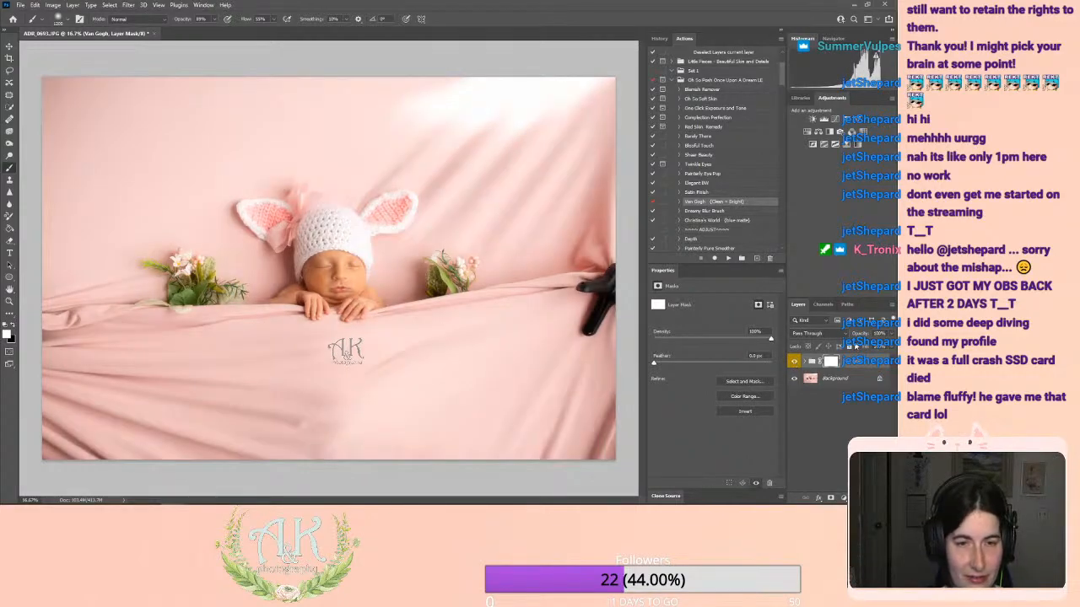
mouse_move(891, 342)
left_mouse_down()
mouse_move(843, 349)
mouse_move(878, 353)
left_mouse_up()
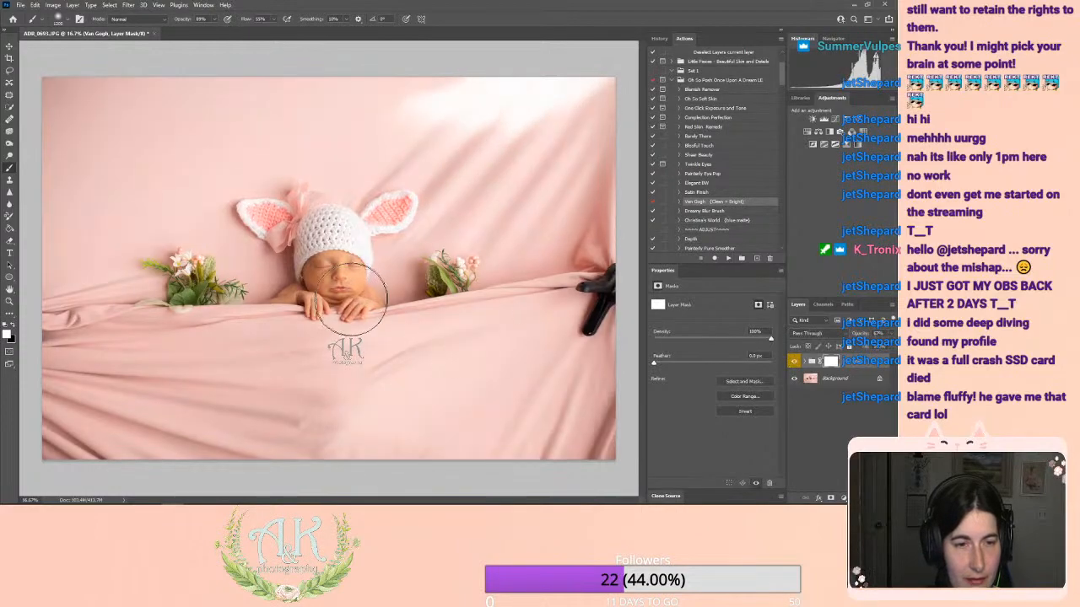
Step: Inspect the baby's face up close and compare the whole photo with the Van Gogh group hidden and shown
left_click(9, 301)
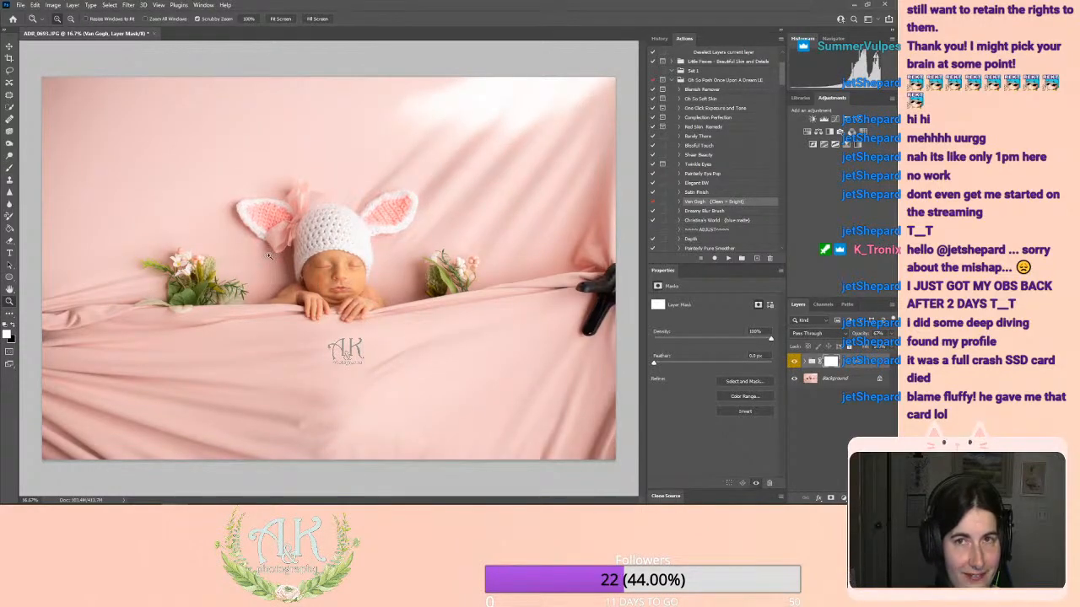
left_click(321, 263)
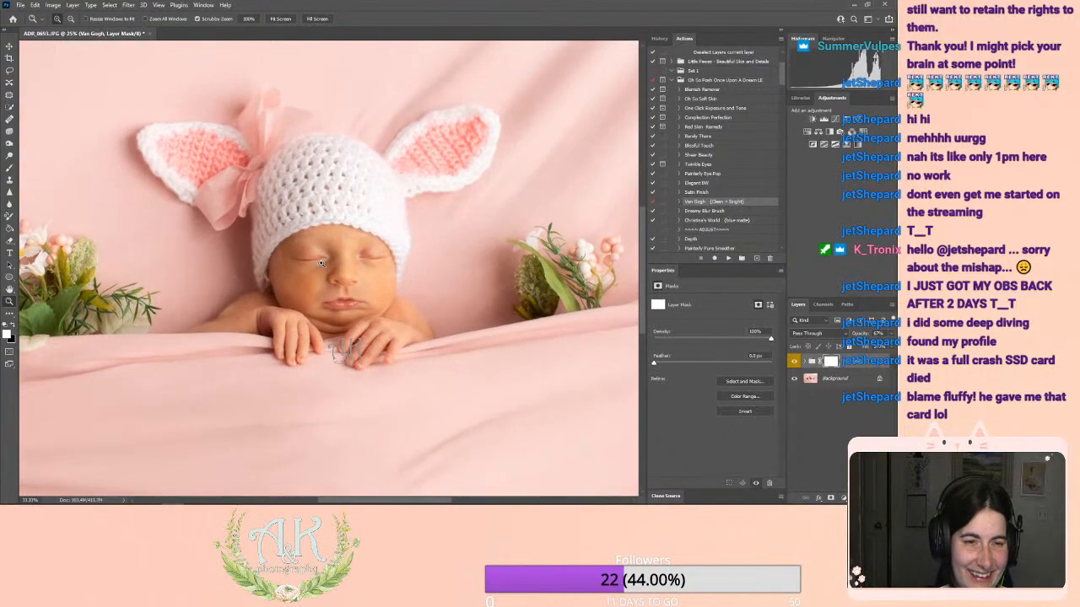
left_click(322, 264)
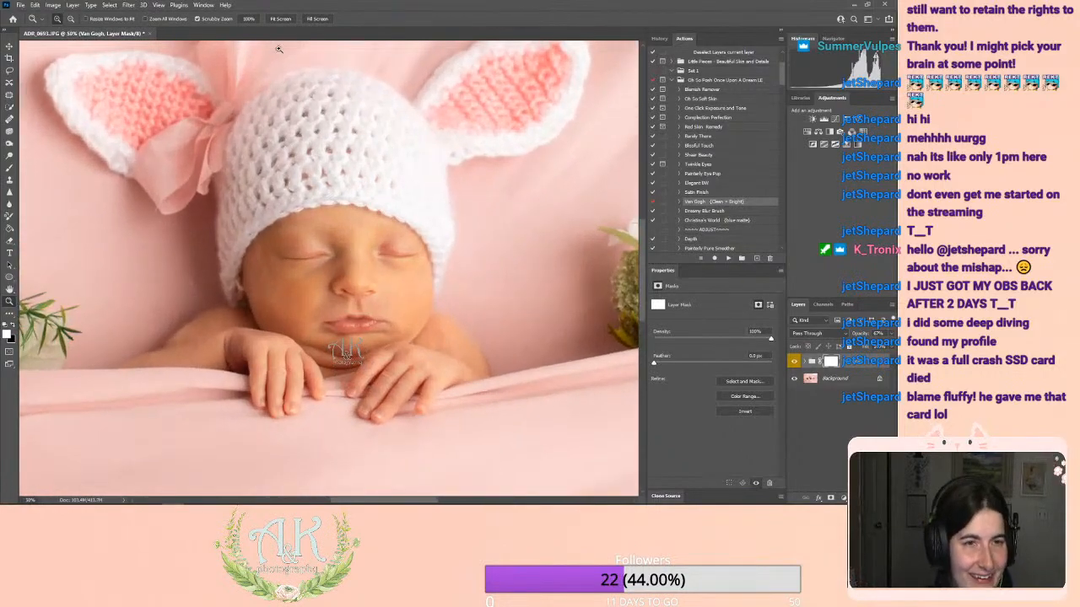
left_click(280, 18)
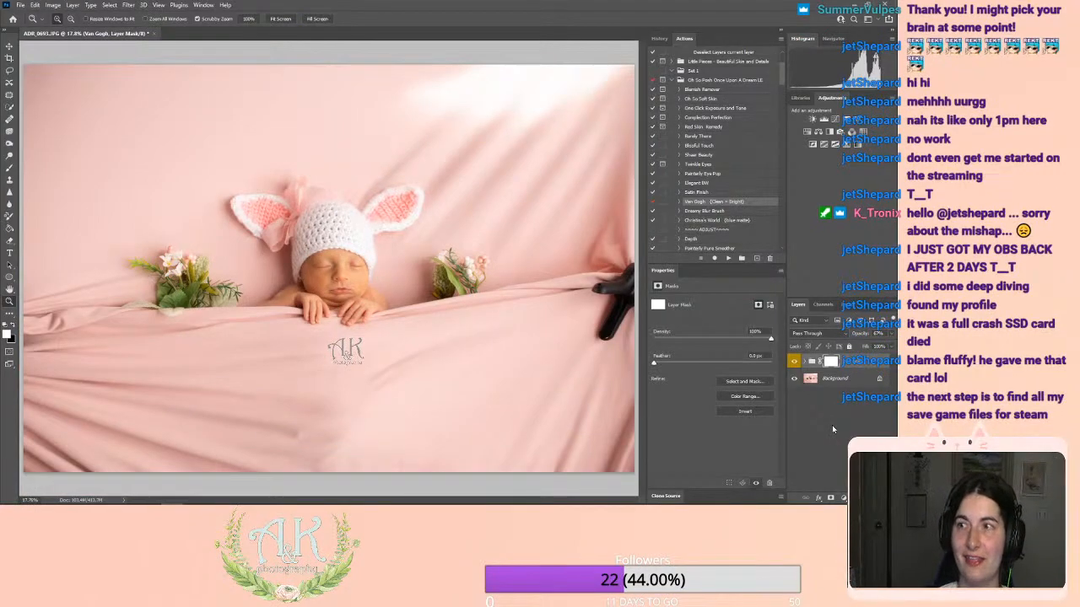
left_click(794, 360)
left_click(794, 360)
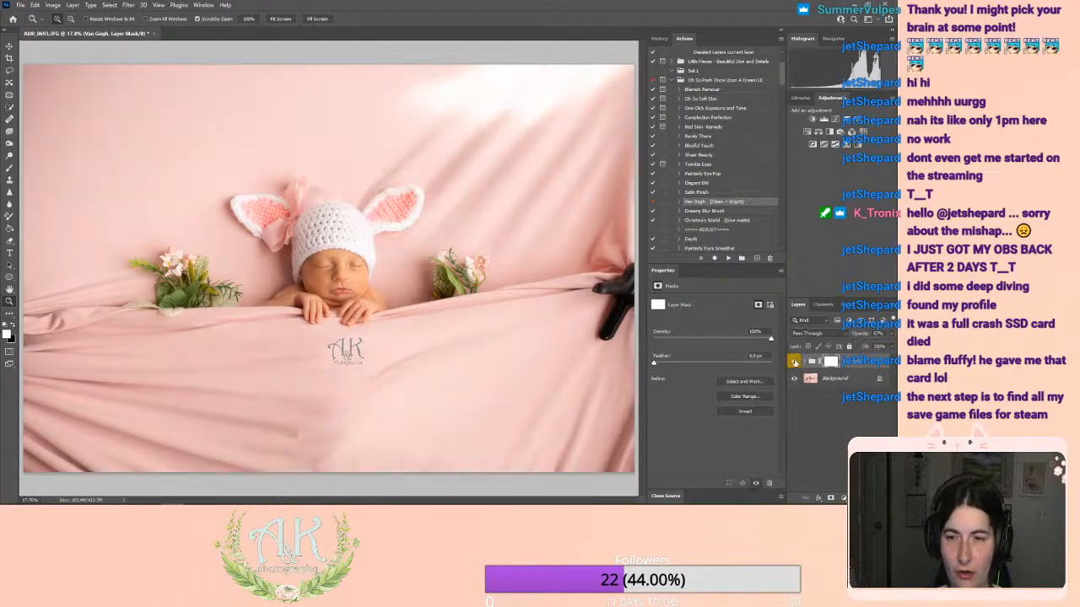
left_click(794, 360)
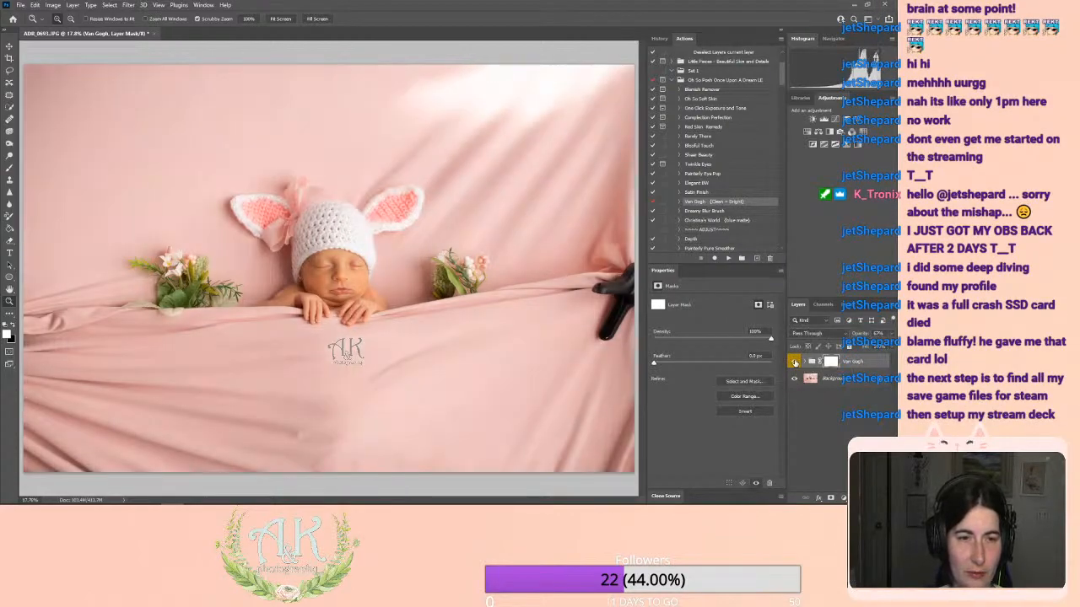
left_click(794, 360)
left_click(794, 361)
left_click(794, 361)
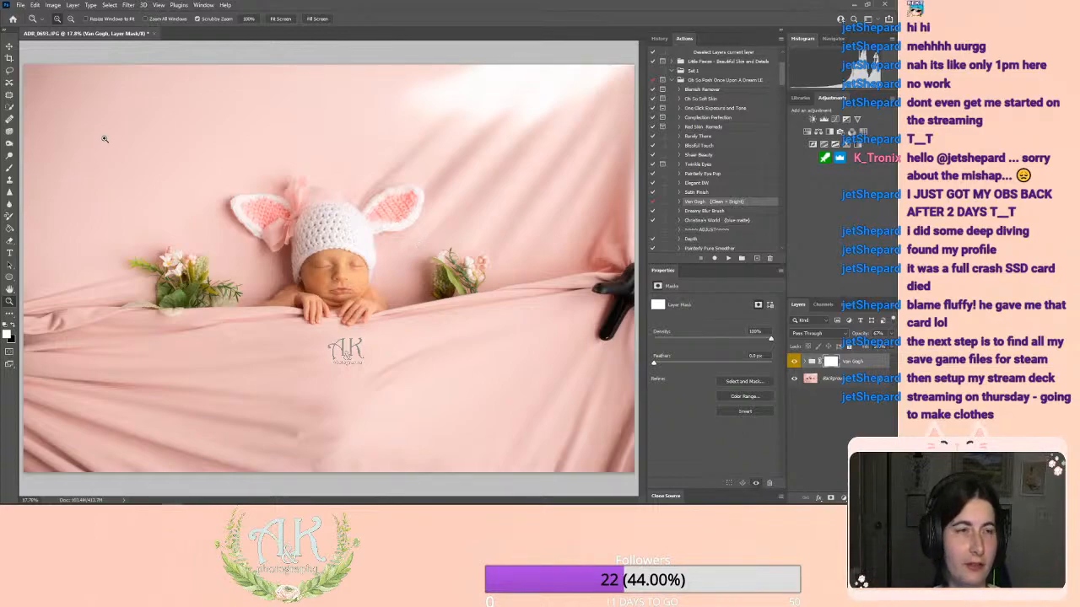
Step: Flatten the image into a single background layer
left_click(74, 5)
mouse_move(53, 5)
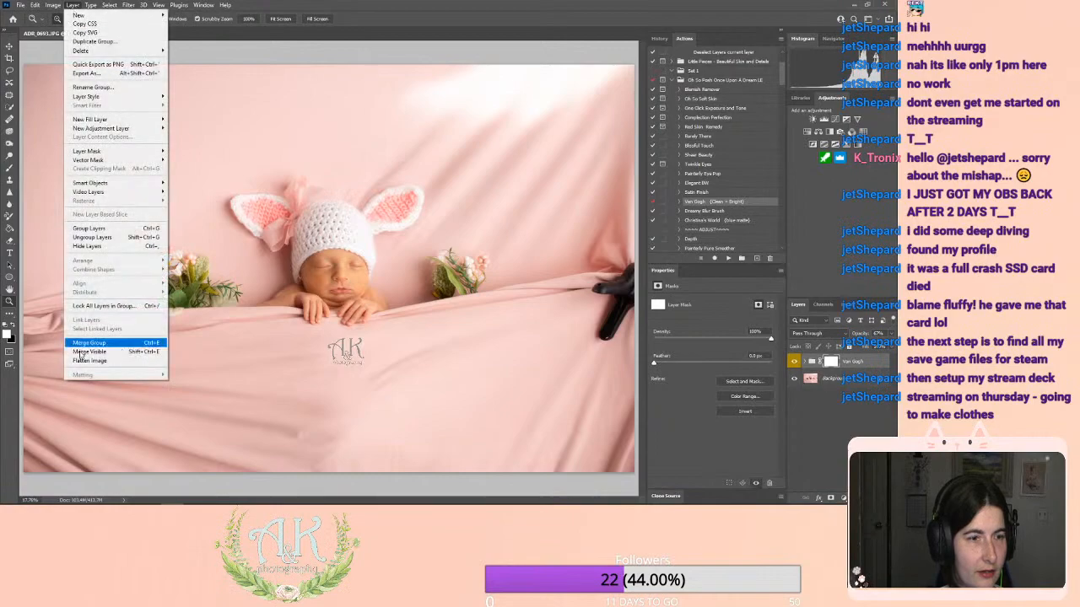
left_click(85, 360)
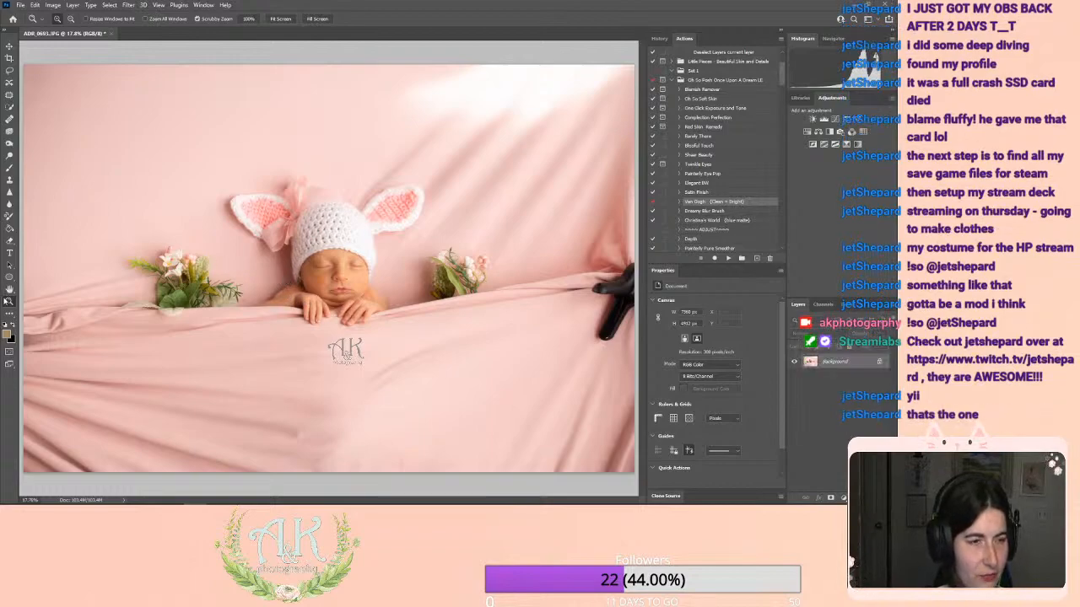
Step: Outline the small light speck on the pink backdrop beside the hat with the Patch tool and fill the selection to remove it
left_click_drag(289, 277, 289, 277)
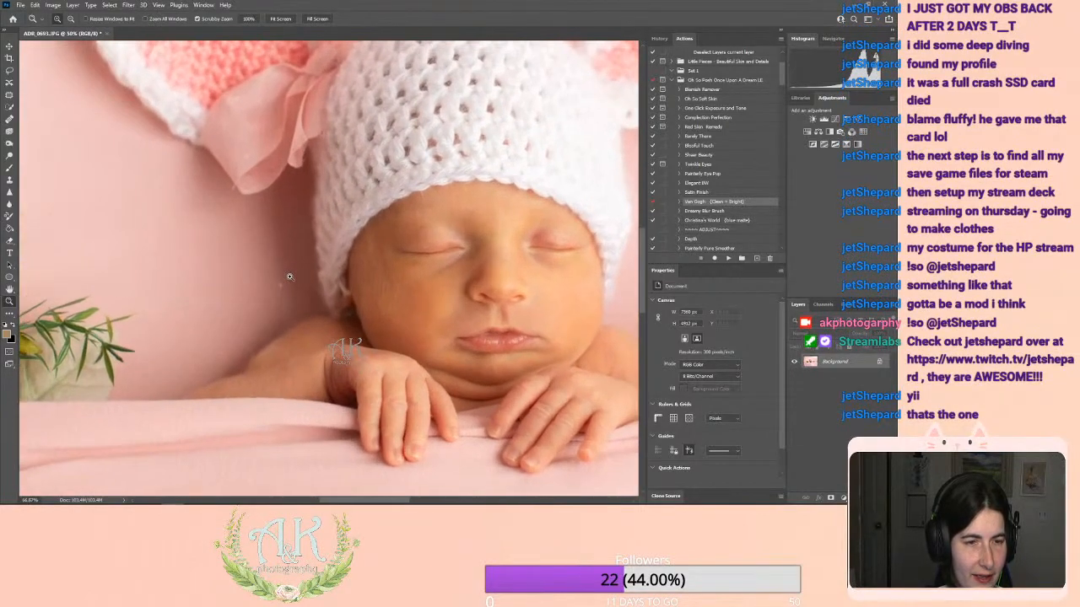
left_click(289, 277)
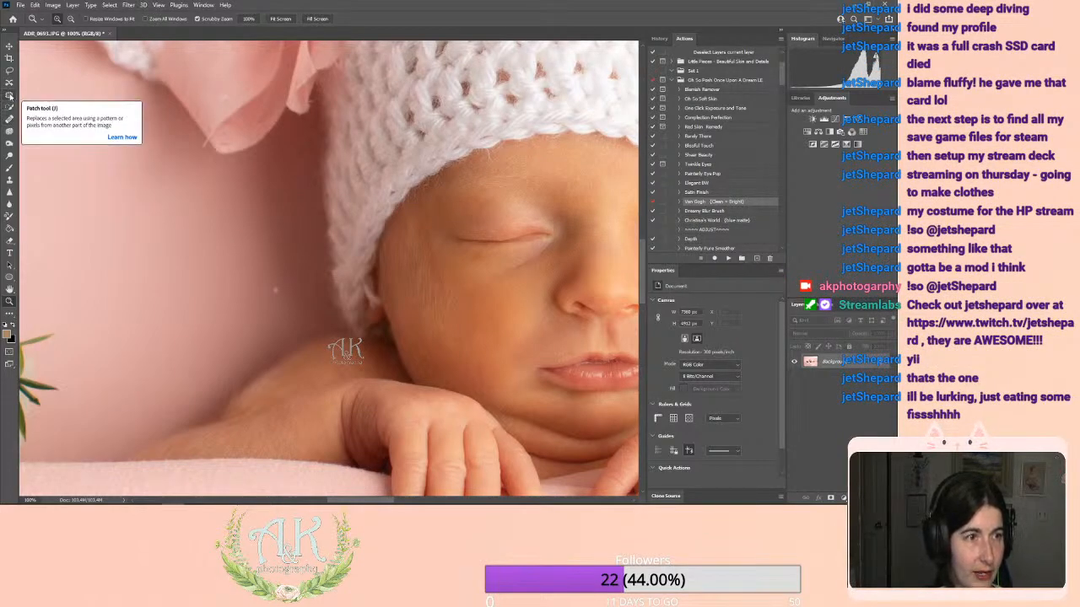
left_click(9, 96)
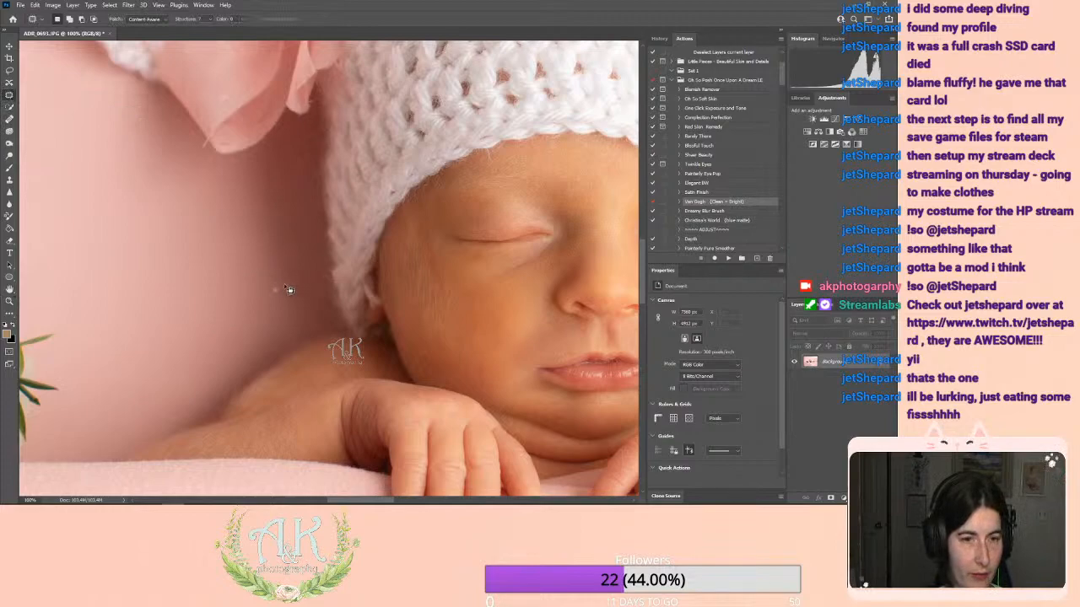
mouse_move(283, 286)
left_mouse_down()
mouse_move(276, 296)
mouse_move(281, 284)
left_mouse_up()
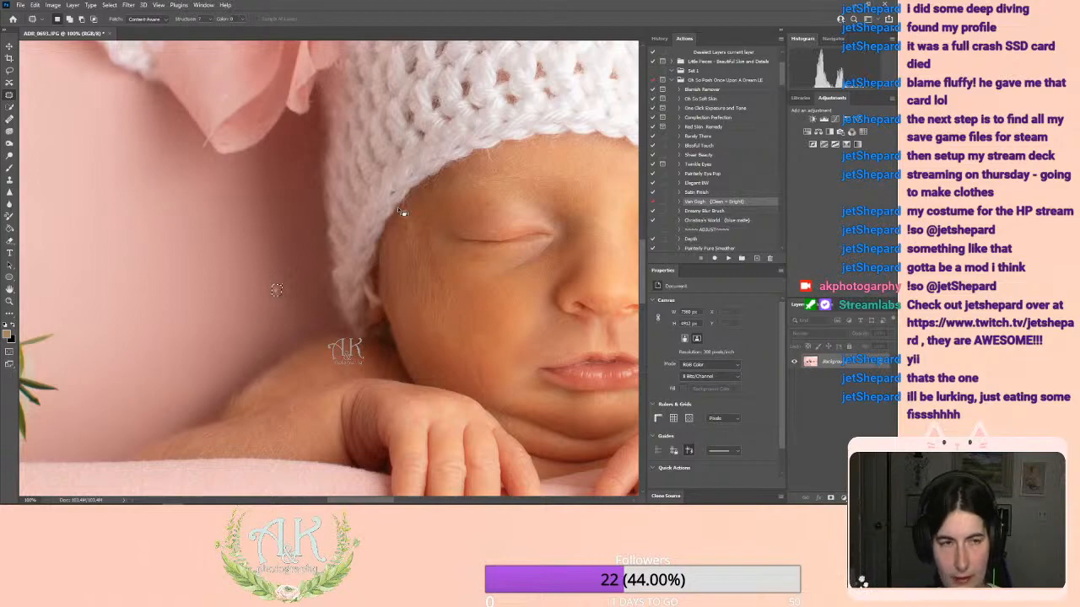
key("shift+BackSpace")
key("Return")
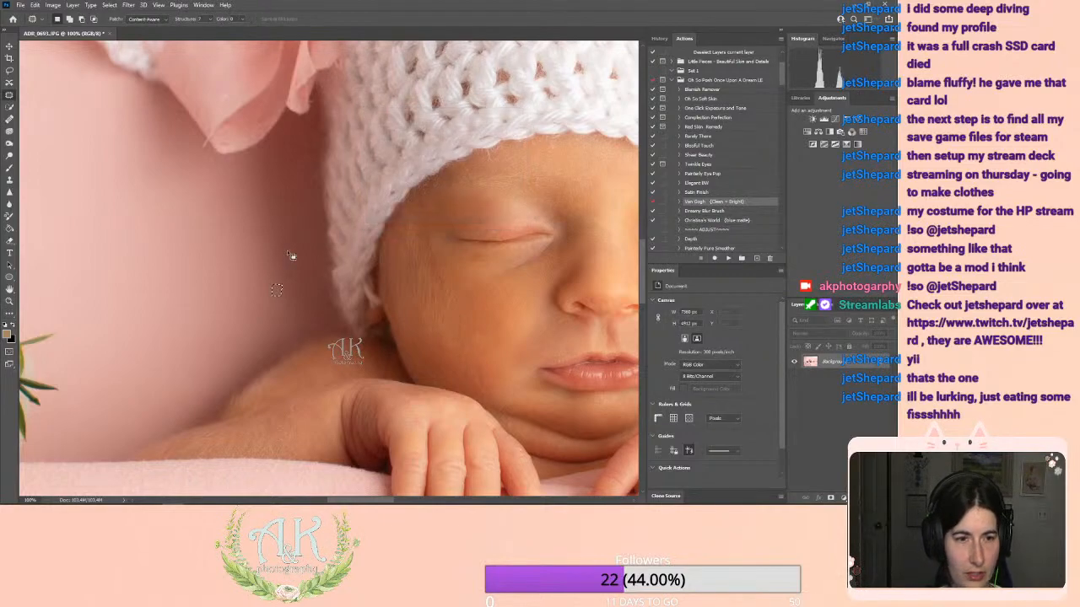
left_click(10, 301)
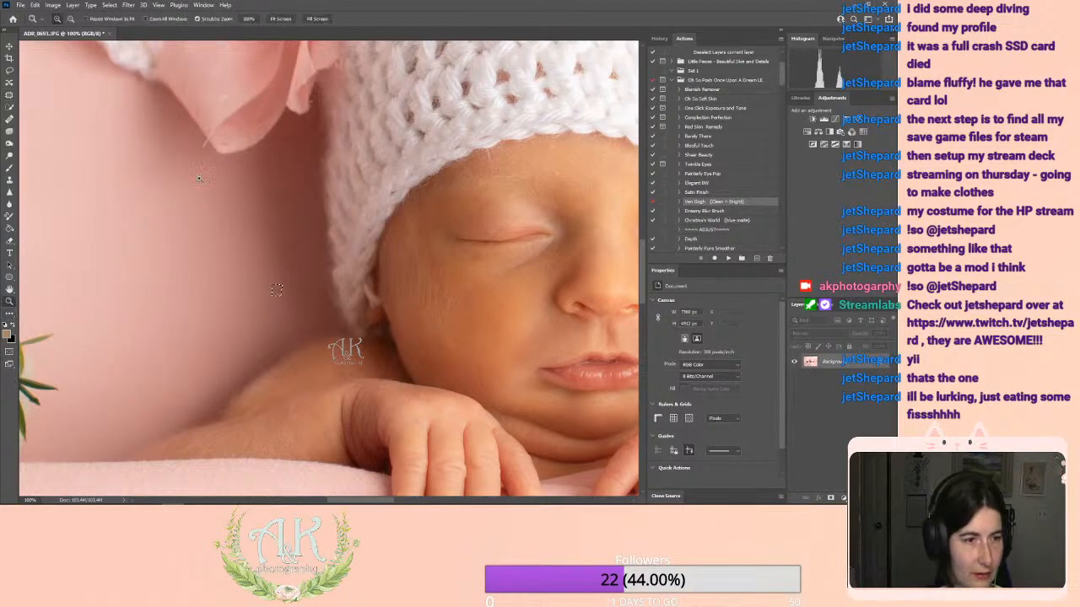
left_click(280, 18)
Step: Run the Complection Perfection action on the photo and continue past its instruction message
left_click(9, 106)
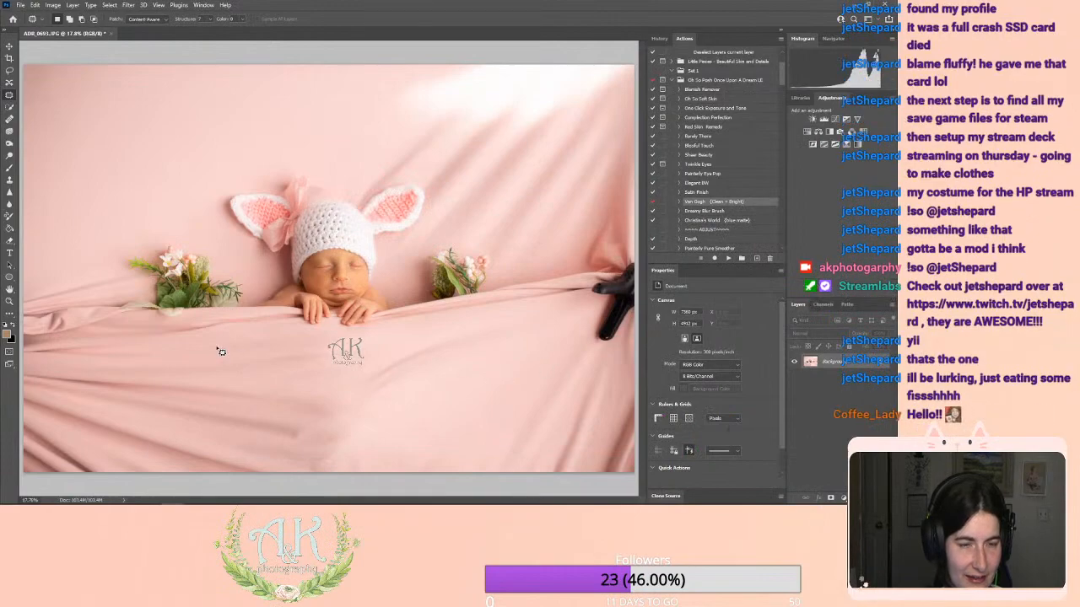
scroll(744, 219, "up", 1)
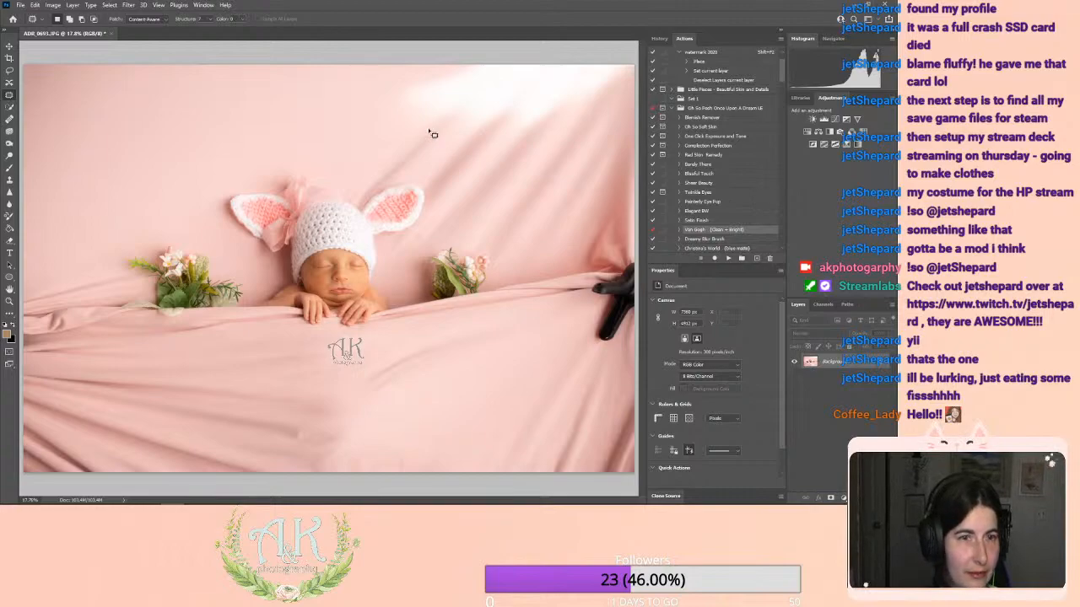
scroll(675, 174, "up", 1)
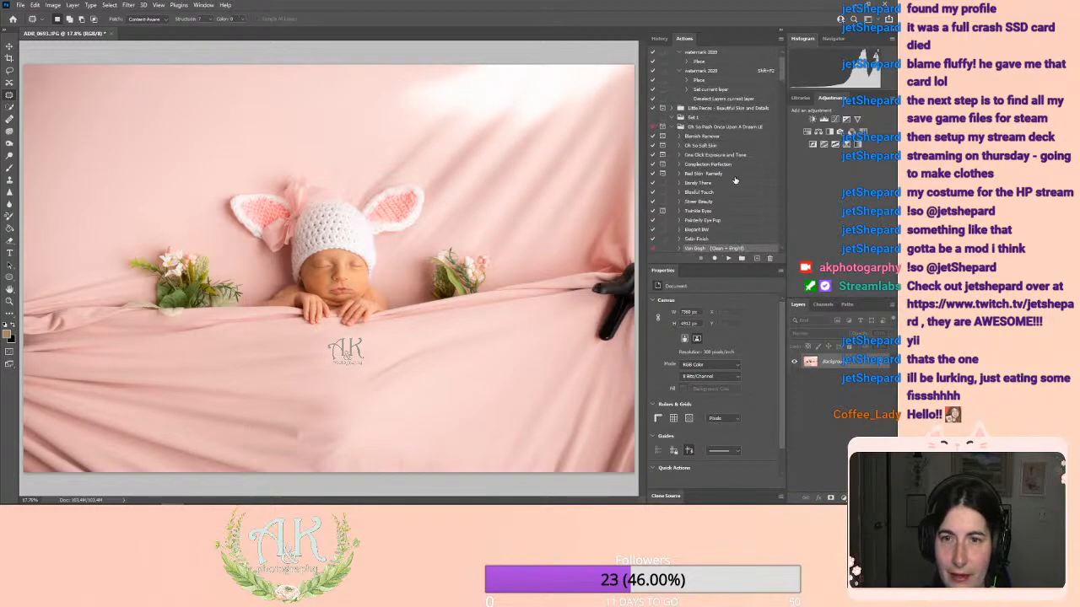
left_click(7, 299)
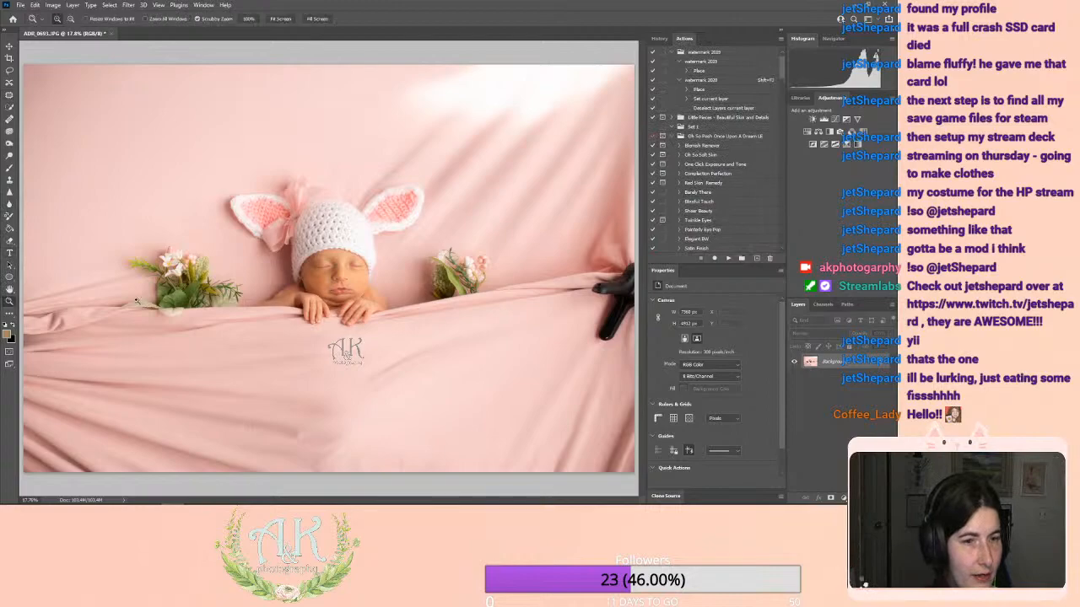
left_click_drag(326, 288, 515, 269)
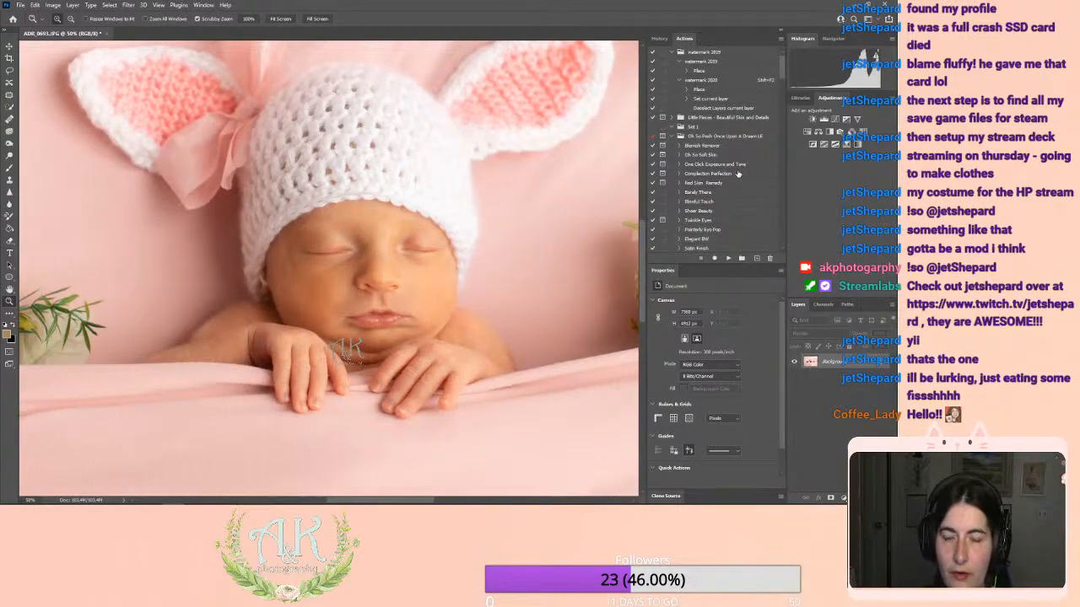
left_click(737, 173)
left_click(729, 259)
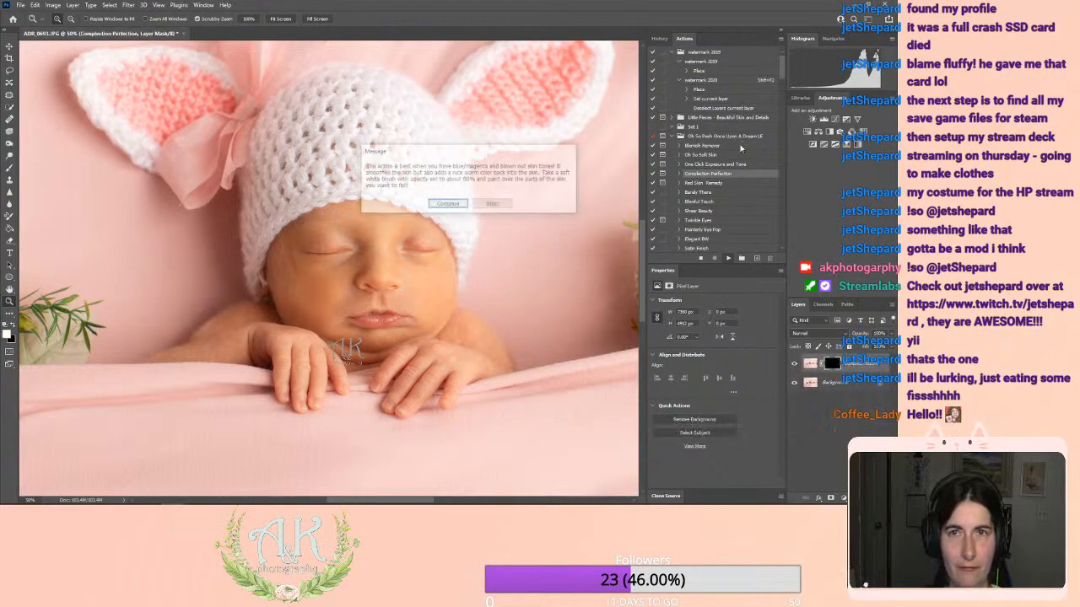
left_click(448, 204)
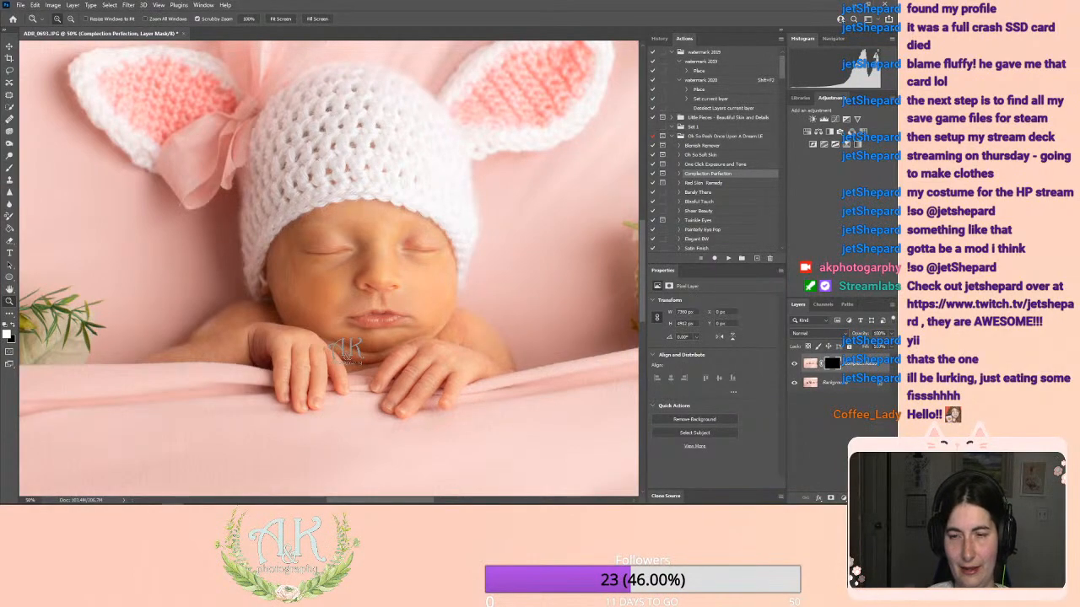
Step: Paint the Complection Perfection effect onto the baby's face with a smaller white brush at 46% opacity
left_click(9, 168)
key("bracketleft")
key("bracketleft")
key("bracketleft")
key("bracketleft")
key("bracketleft")
key("bracketleft")
key("bracketleft")
key("bracketleft")
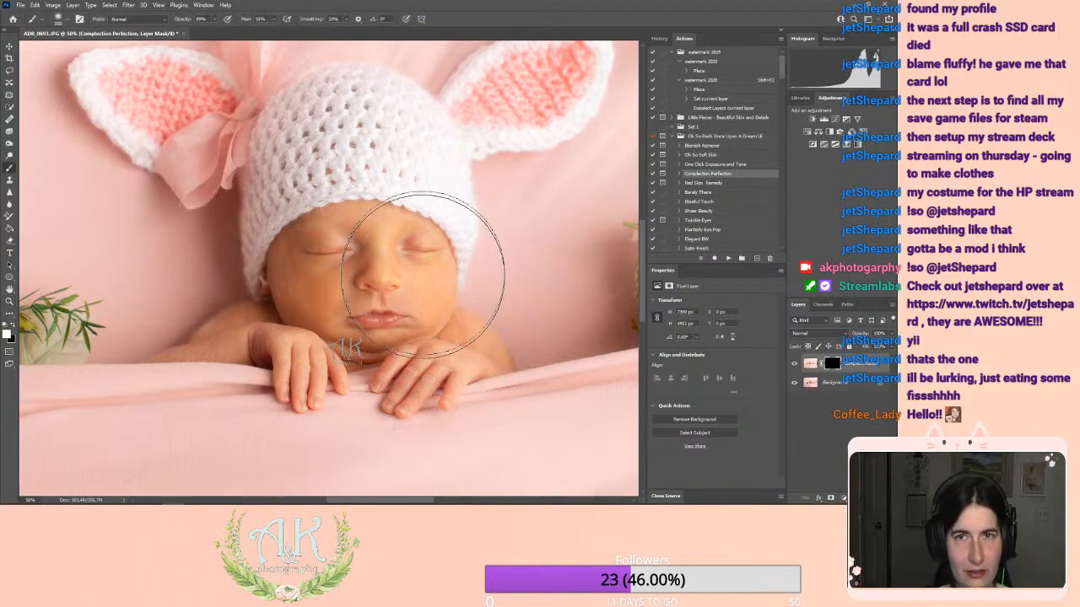
key("bracketleft")
key("bracketleft")
key("bracketleft")
key("bracketleft")
key("bracketleft")
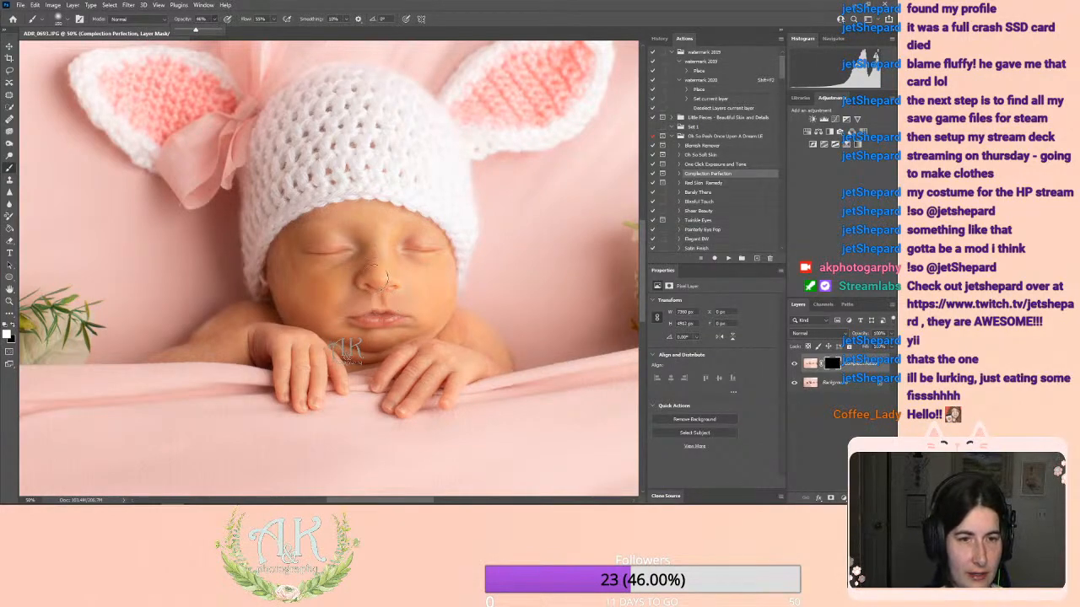
left_click(372, 258)
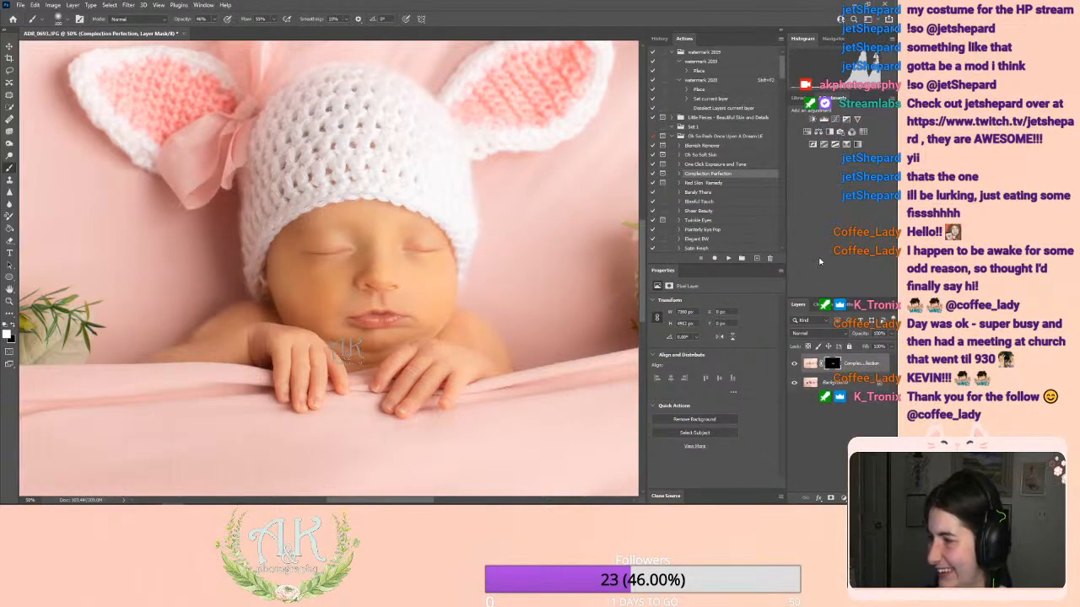
Step: Lower the Complection Perfection layer's opacity slightly and compare the baby's skin with the layer hidden and shown
left_click(890, 335)
mouse_move(892, 341)
left_mouse_down()
mouse_move(838, 359)
mouse_move(884, 349)
left_mouse_up()
left_click(794, 364)
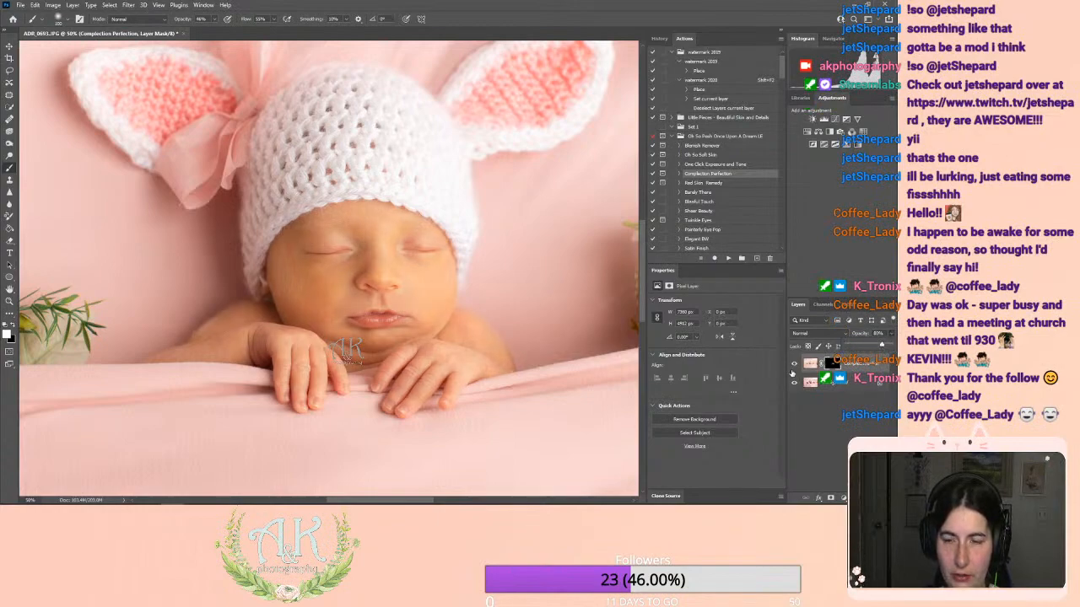
left_click(794, 363)
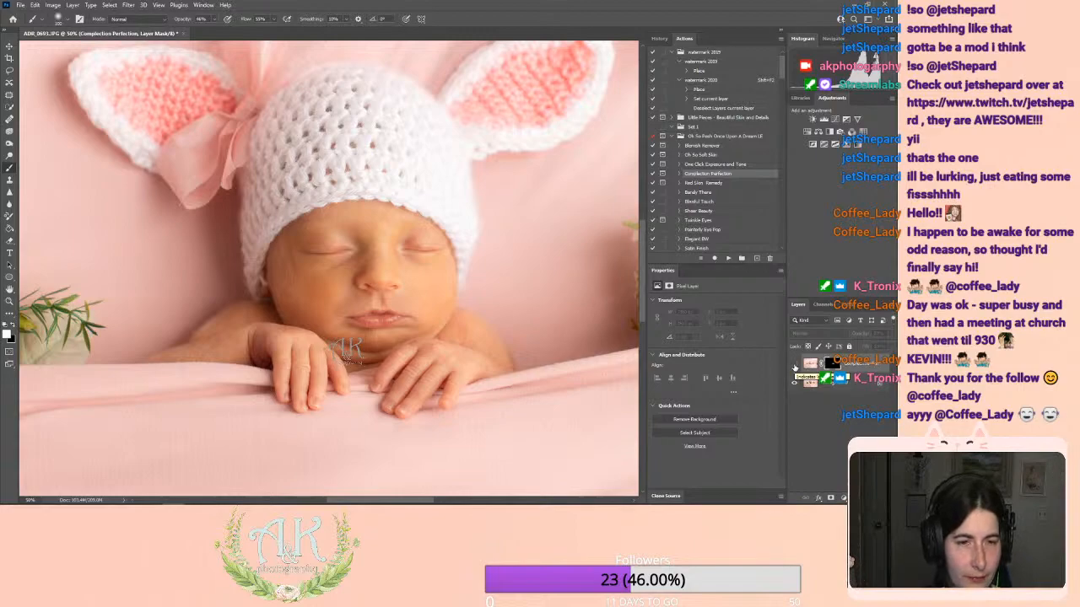
left_click(794, 365)
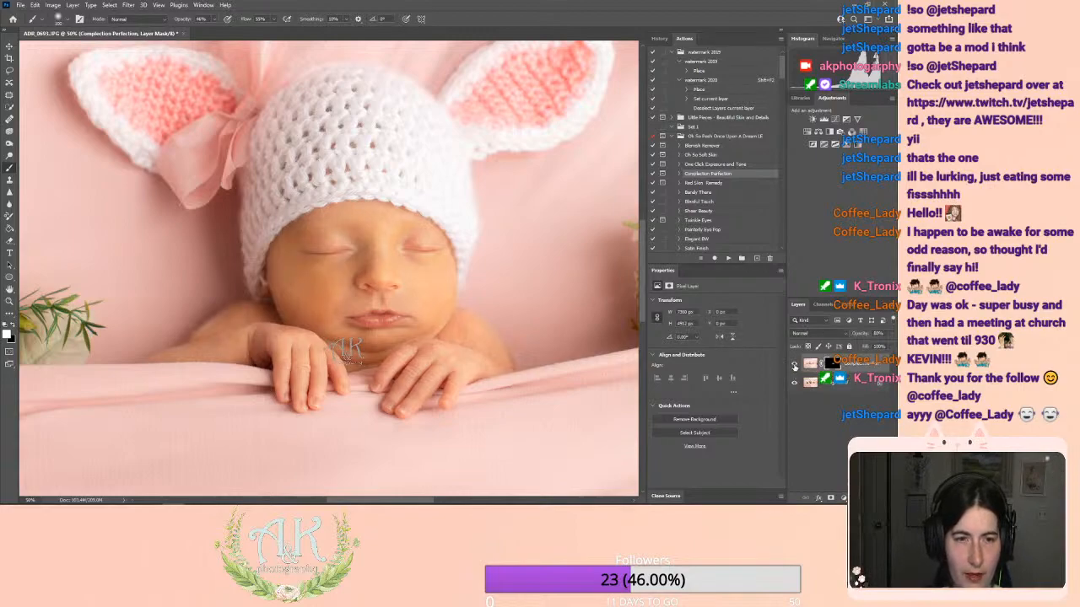
left_click(794, 365)
left_click(794, 365)
left_click(794, 365)
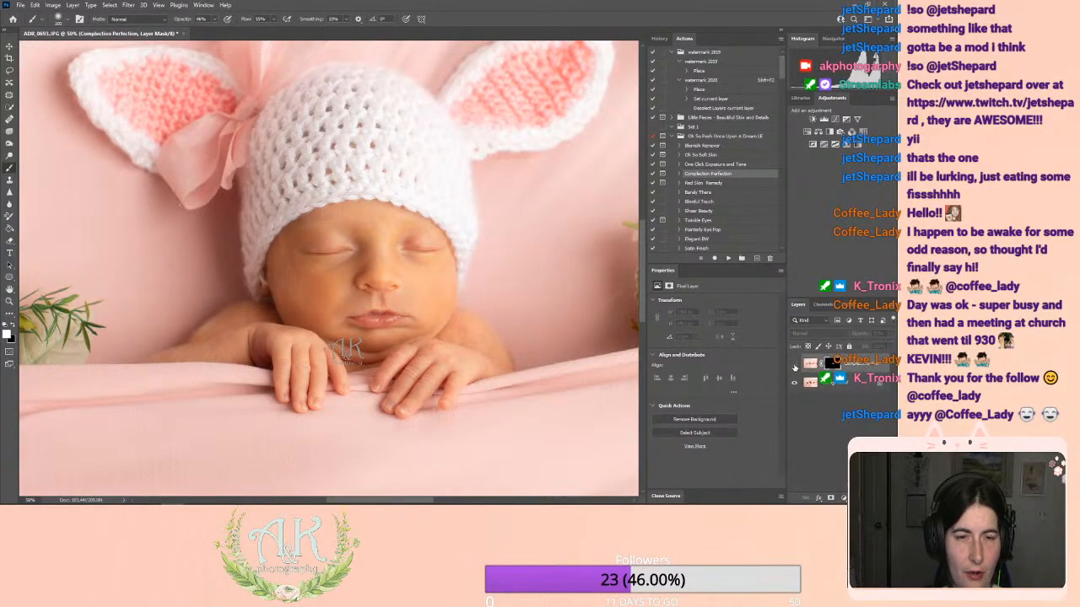
left_click(793, 365)
left_click(794, 365)
left_click(793, 366)
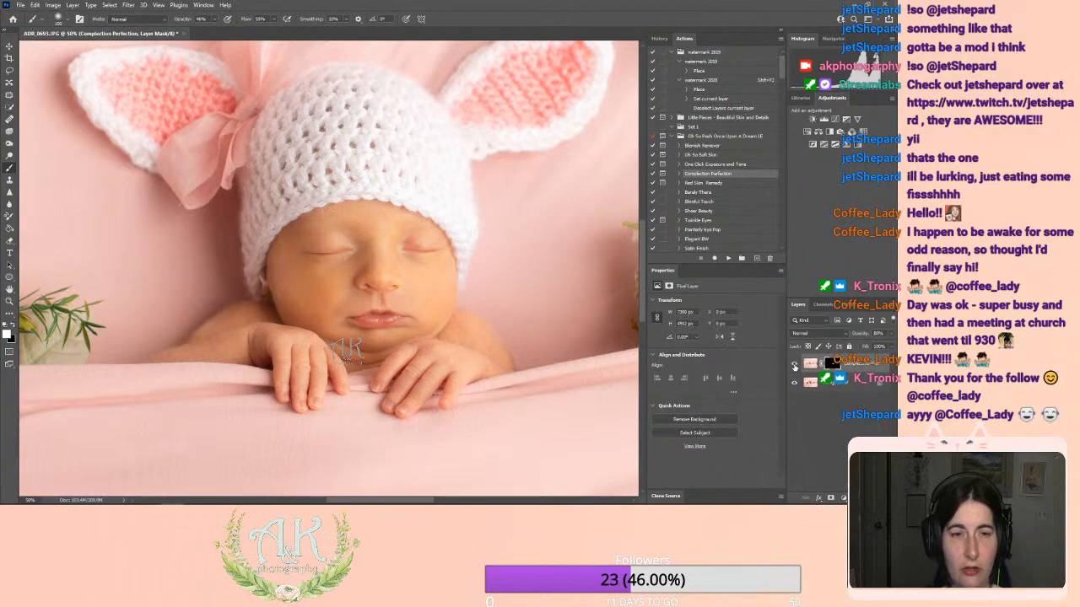
left_click(794, 366)
left_click(794, 366)
left_click(794, 366)
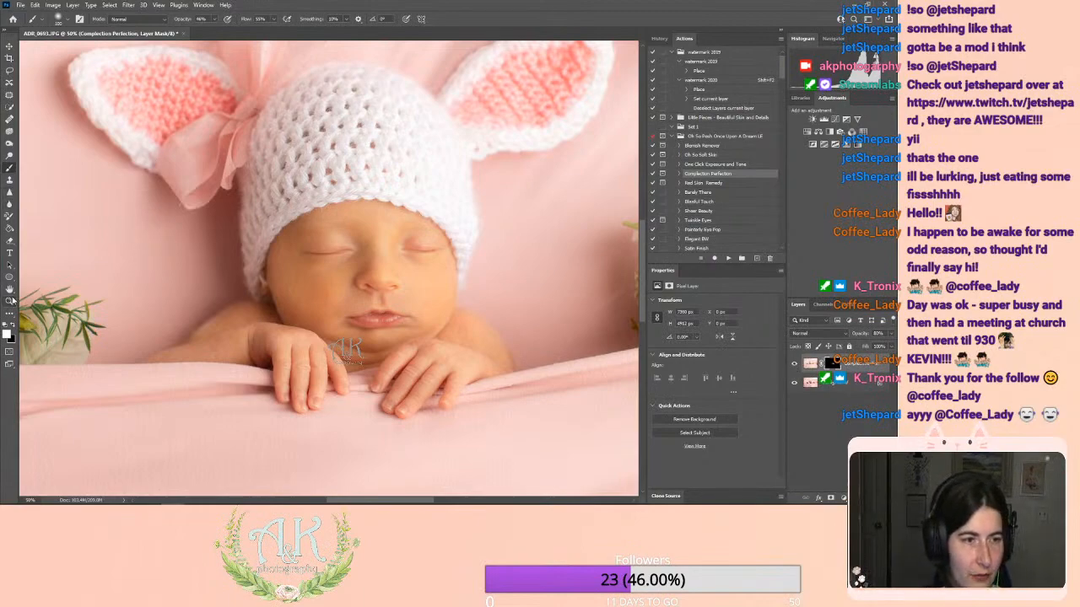
Step: Ready the Burn tool for midtones with a very small brush over the baby's face
left_click(9, 300)
left_click(130, 361)
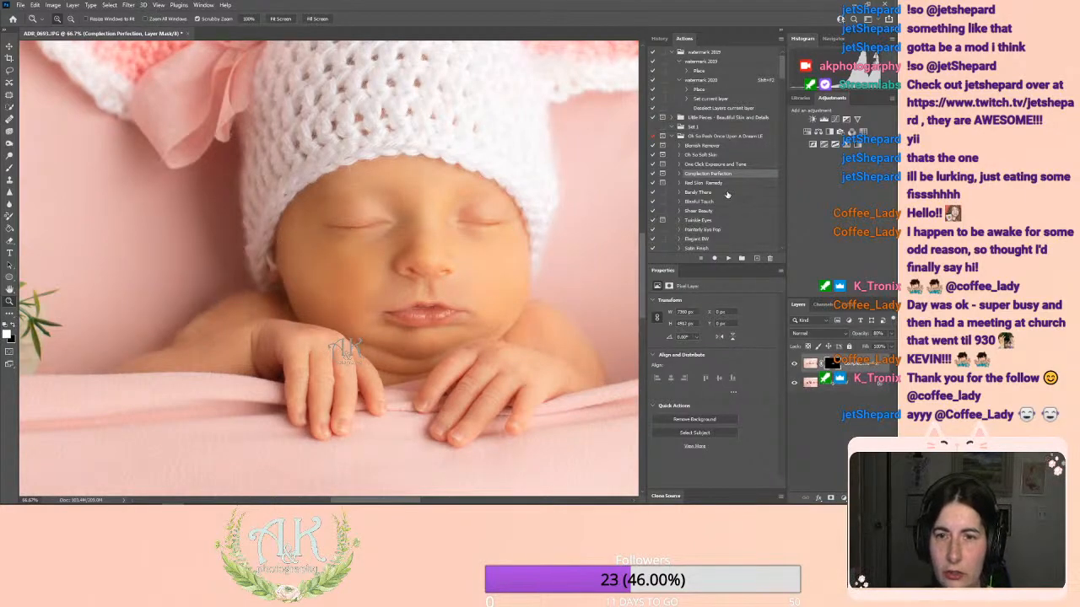
scroll(736, 195, "down", 1)
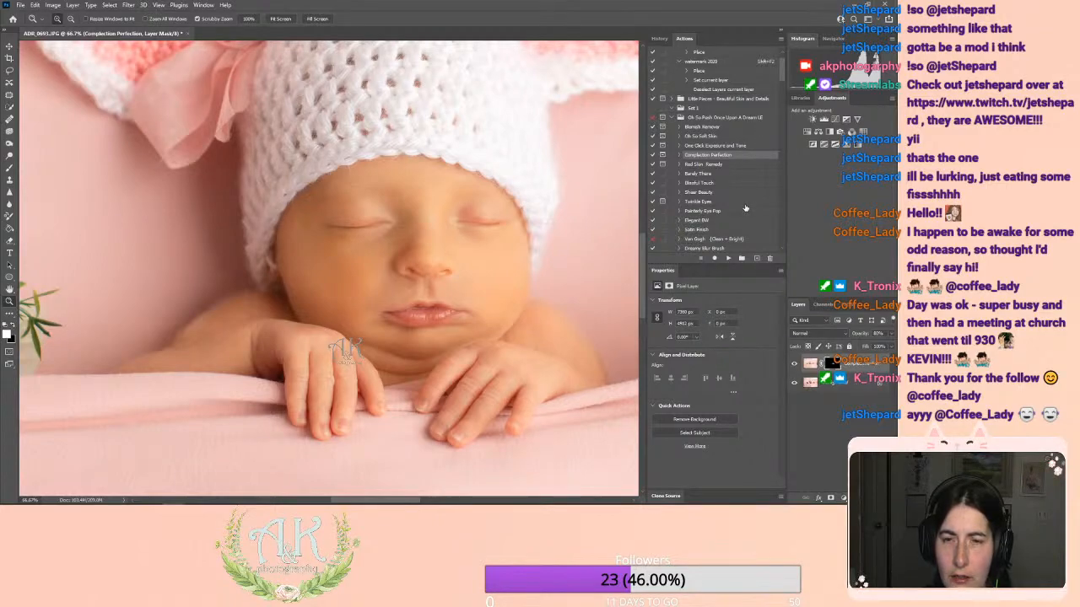
left_click(9, 143)
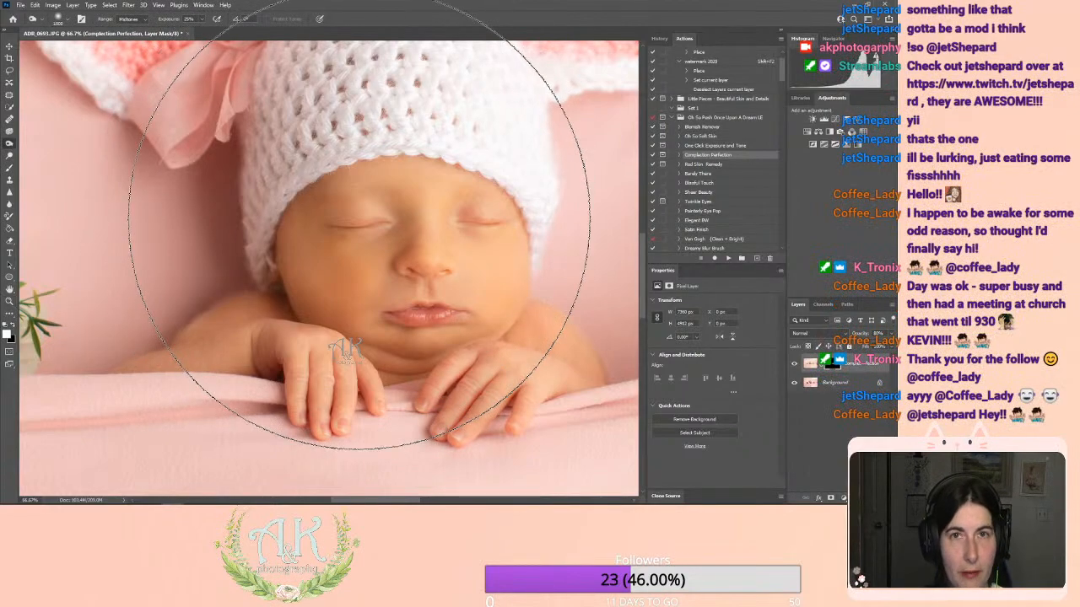
key("bracketleft")
key("bracketleft")
key("bracketleft")
key("bracketleft")
key("bracketleft")
key("bracketleft")
key("bracketleft")
key("bracketleft")
key("bracketleft")
key("bracketleft")
key("bracketleft")
key("bracketleft")
key("bracketleft")
key("bracketleft")
key("bracketleft")
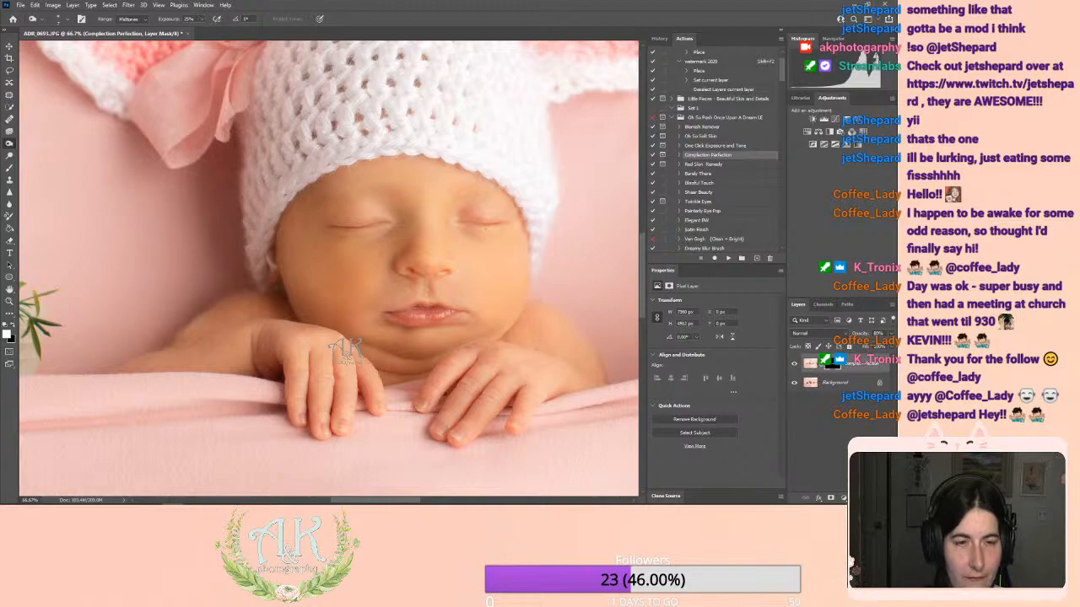
Step: Examine the skin around the baby's eyes, cheeks, nose and mouth at 200% zoom
left_click(9, 302)
left_click(290, 252)
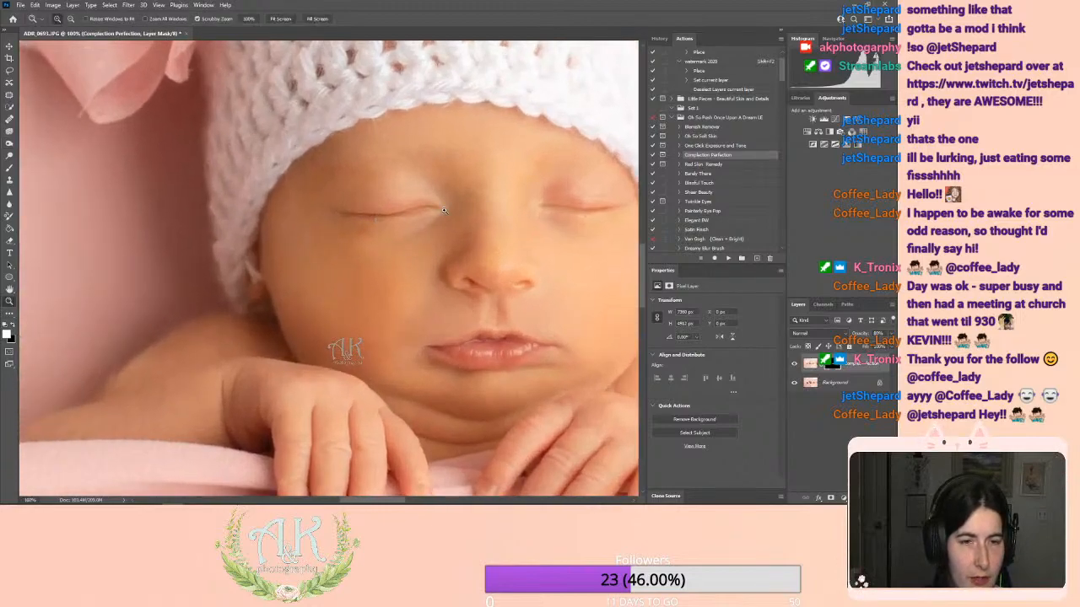
left_click(445, 211)
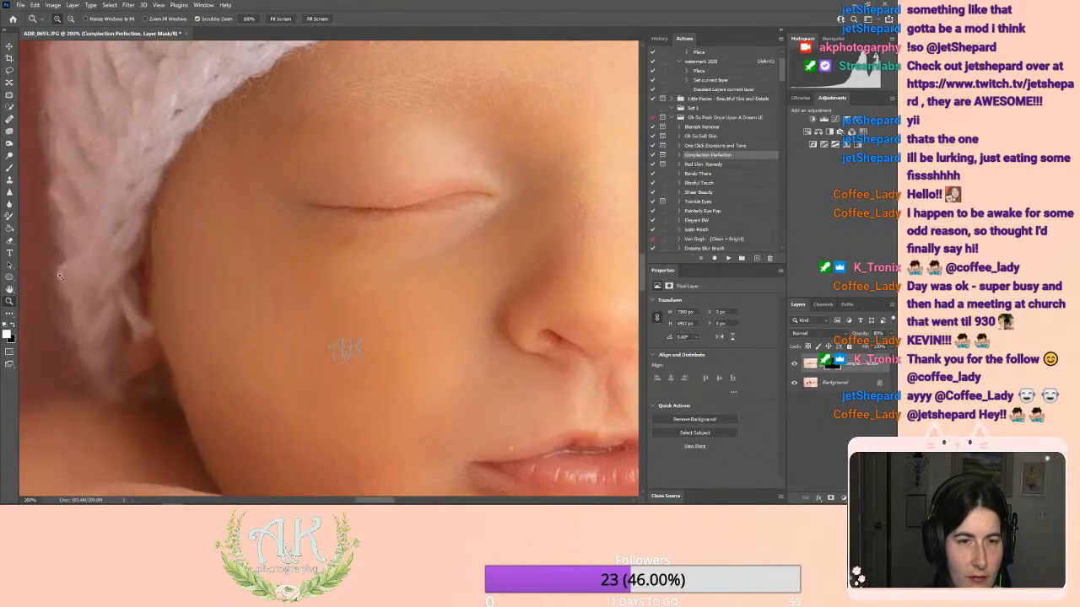
left_click(9, 146)
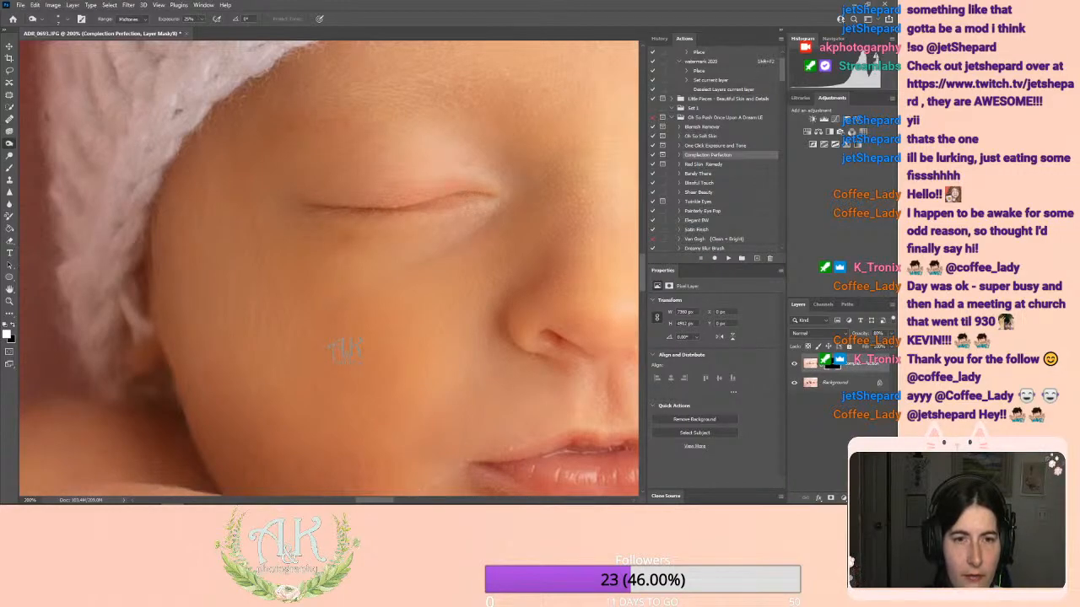
left_click_drag(369, 500, 405, 501)
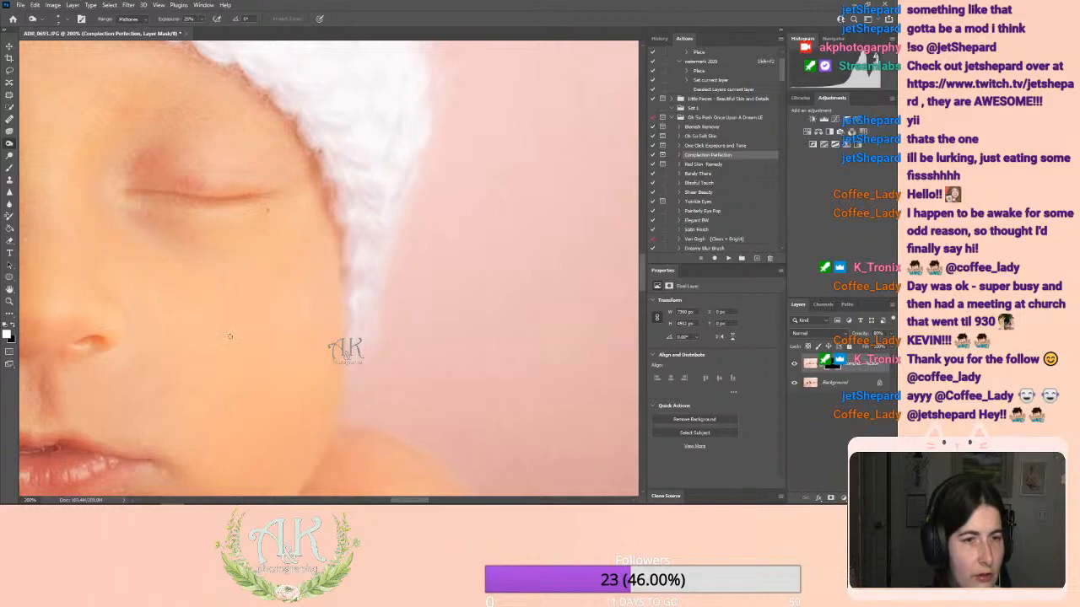
mouse_move(393, 503)
left_mouse_down()
mouse_move(365, 502)
mouse_move(393, 504)
left_mouse_up()
scroll(361, 399, "down", 3)
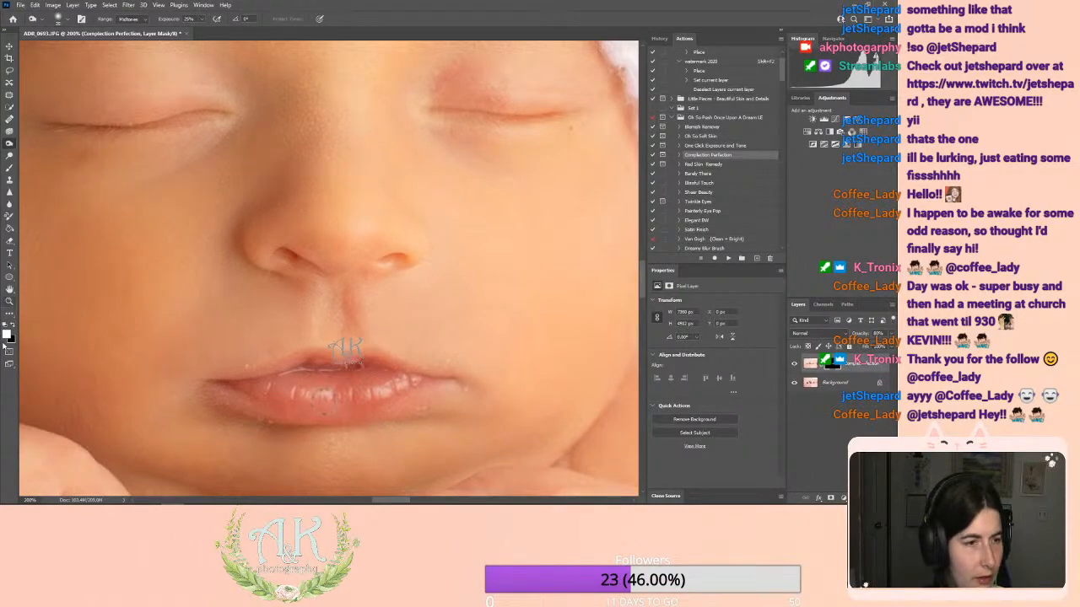
Step: Compare the whole photo with the Complection Perfection layer hidden and shown, and flatten the image
left_click(9, 301)
left_click(287, 18)
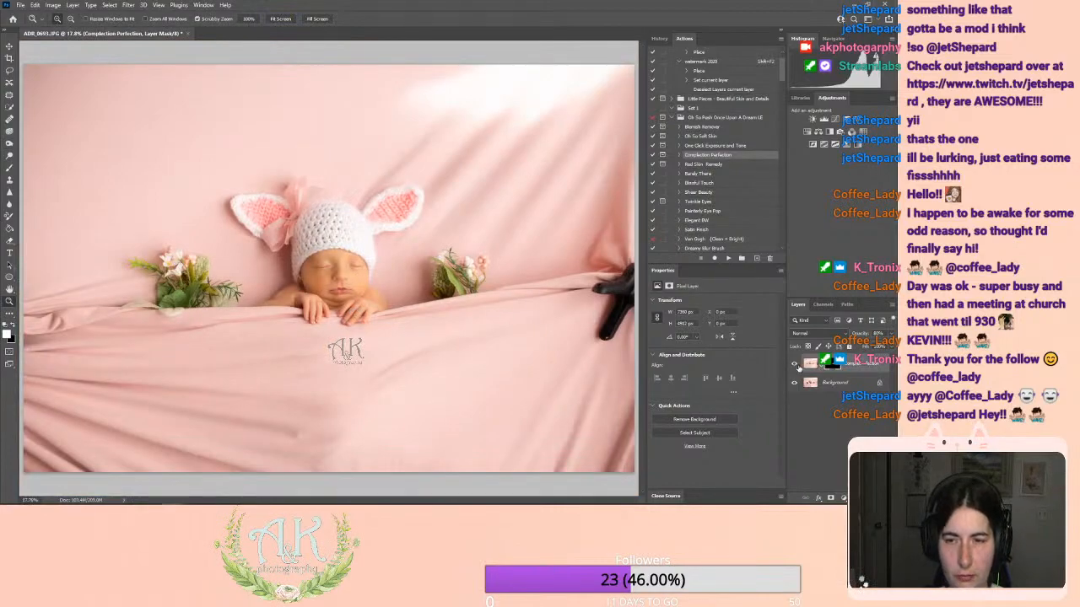
left_click(794, 363)
left_click(794, 364)
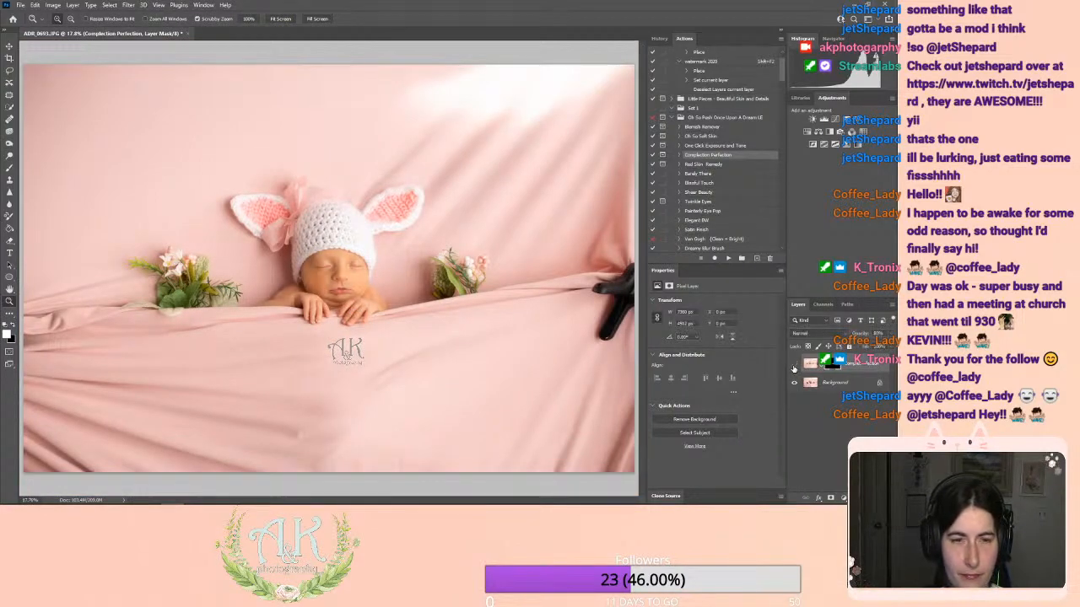
left_click(794, 364)
left_click(794, 364)
left_click(794, 363)
left_click(794, 363)
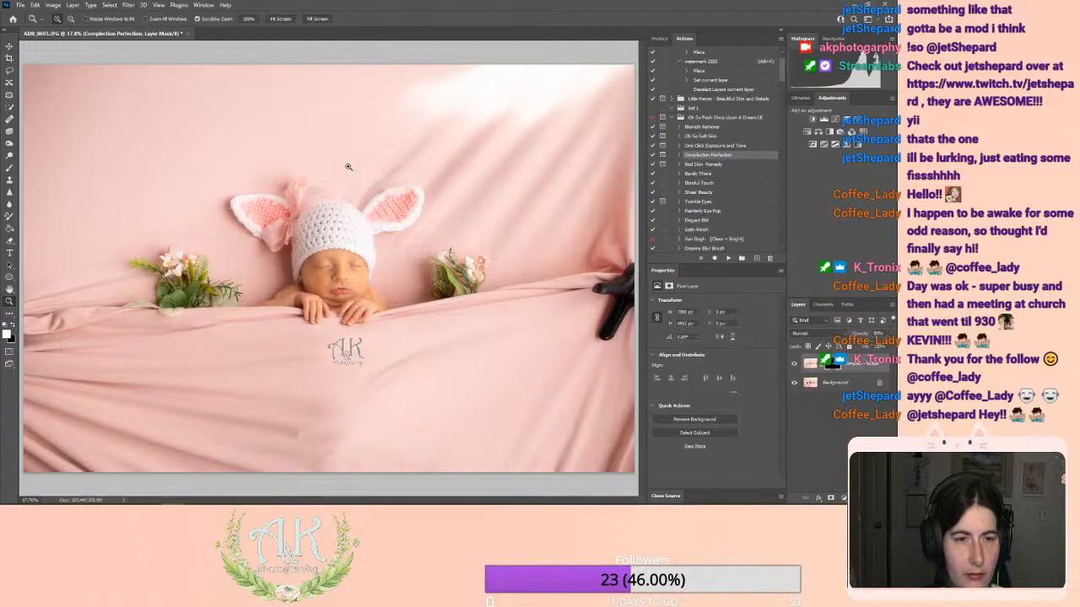
left_click(72, 5)
left_click(105, 360)
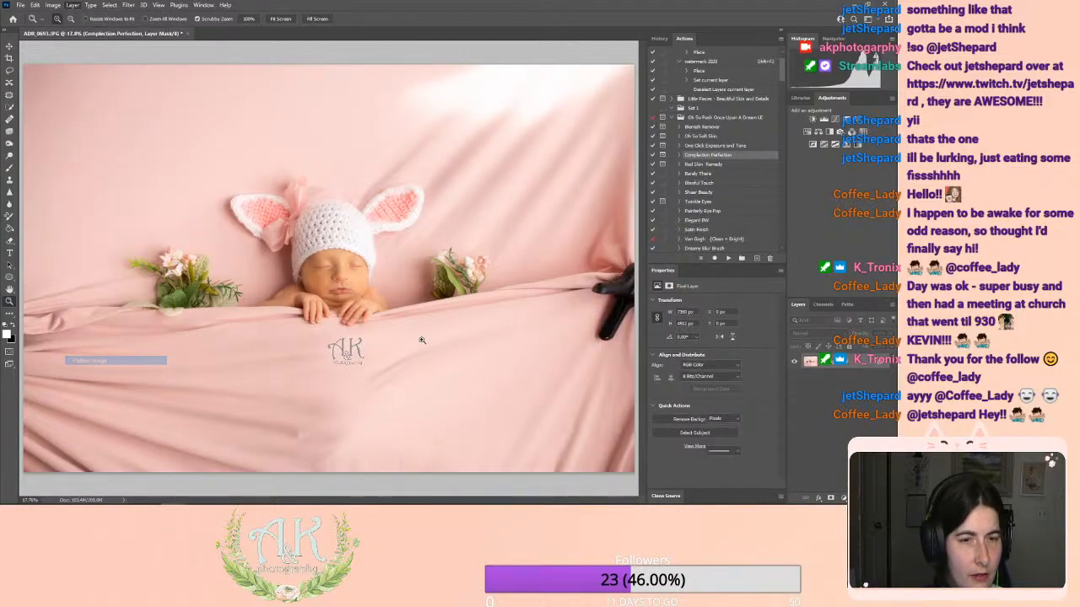
Step: Lower the Burn tool's midtones exposure to about 6% and lightly darken the skin on the baby's forehead
left_click_drag(339, 277, 380, 243)
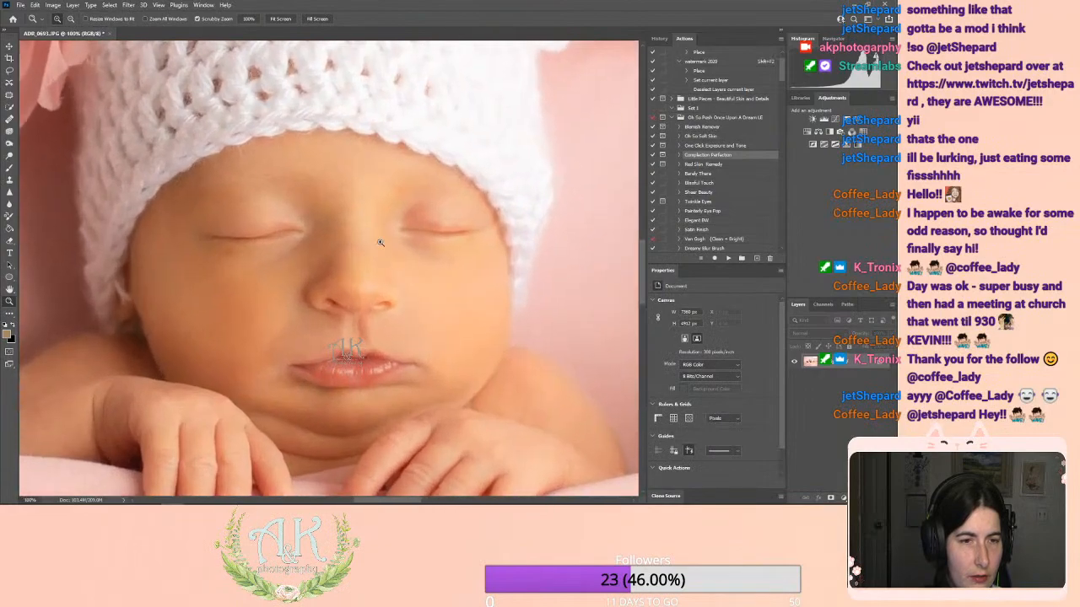
scroll(337, 287, "up", 2)
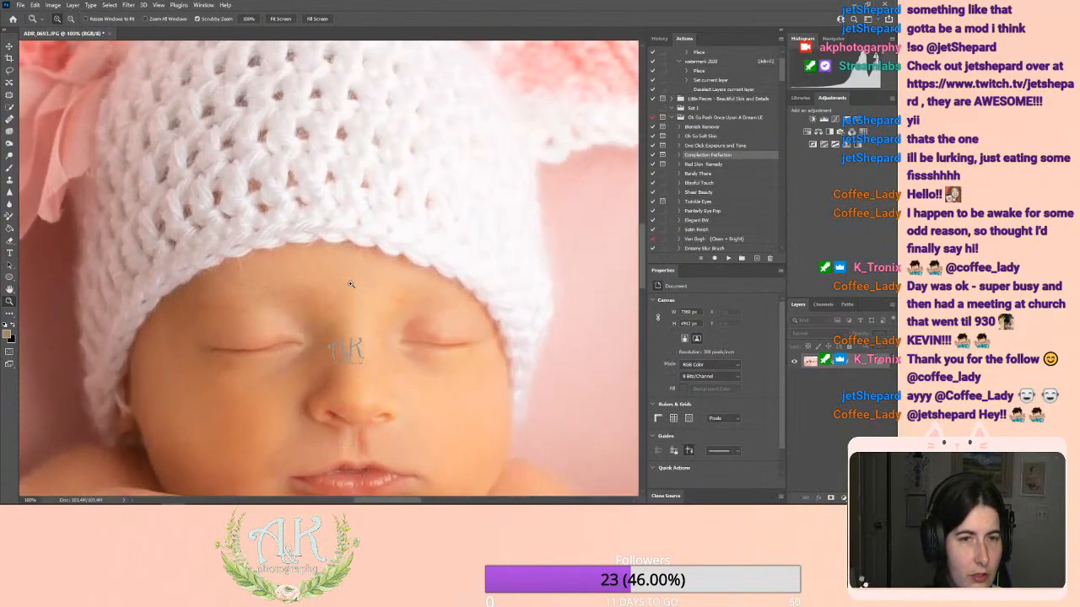
scroll(351, 284, "down", 2)
left_click(8, 143)
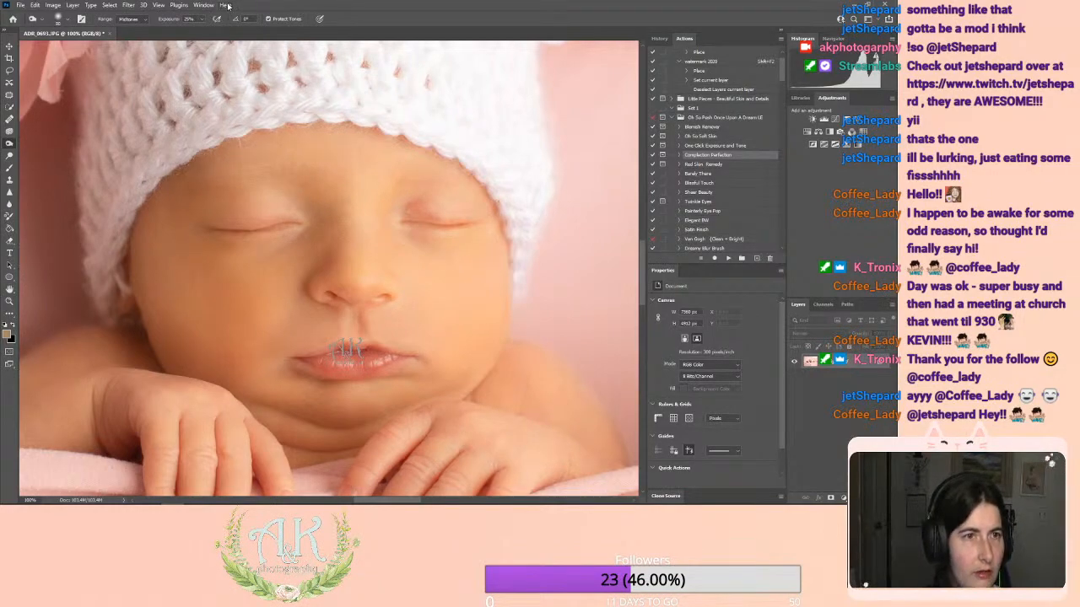
left_click(202, 20)
left_click(193, 29)
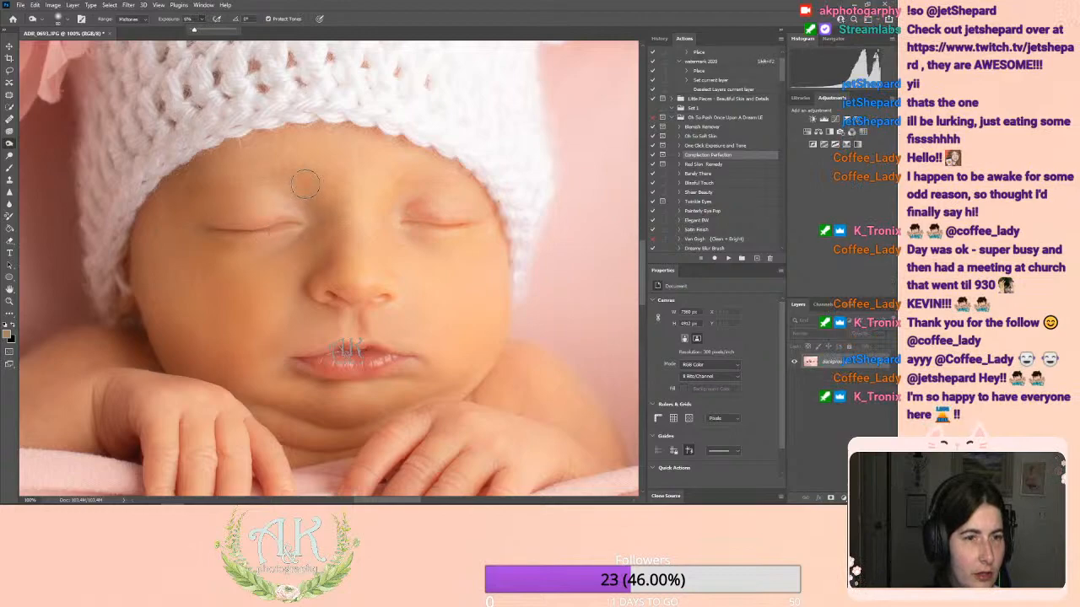
left_click(263, 174)
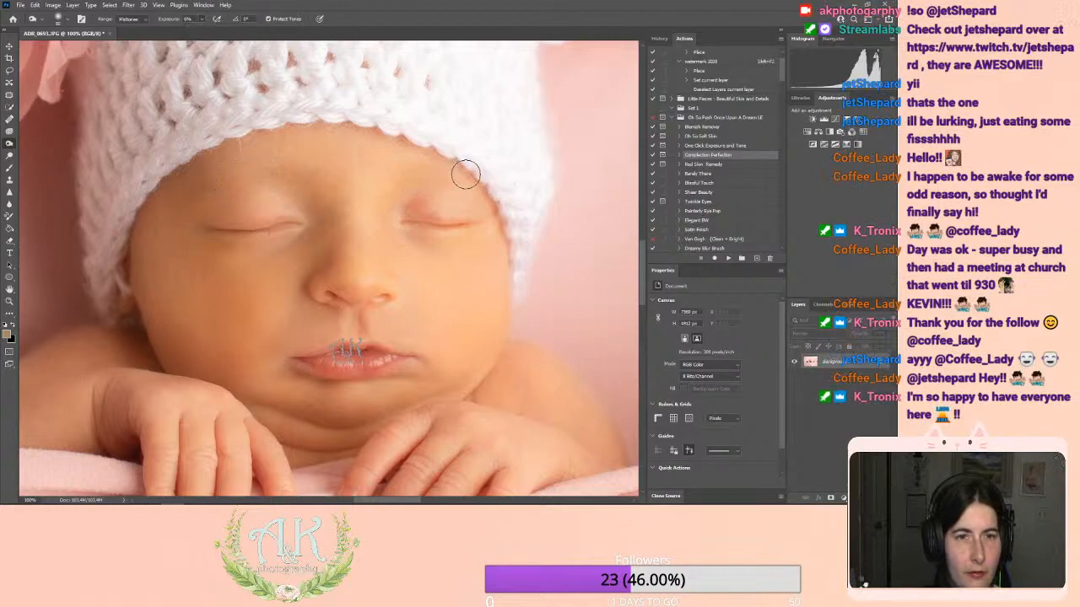
scroll(296, 355, "down", 5)
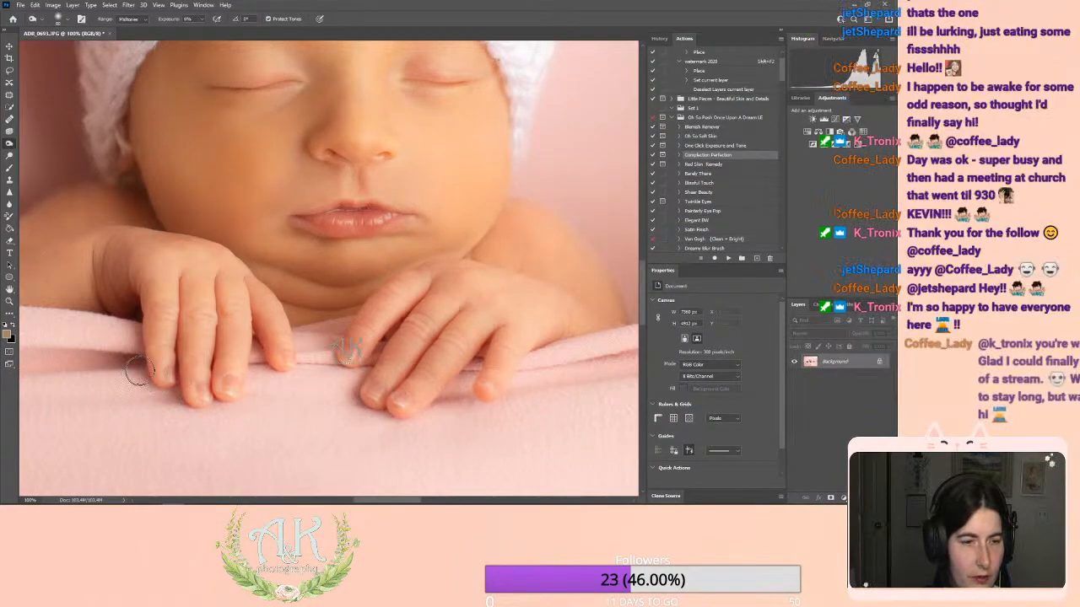
Step: Try to patch the creased backdrop above the bunny ear with a content-aware Patch selection, and deselect
left_click(9, 301)
left_click(272, 18)
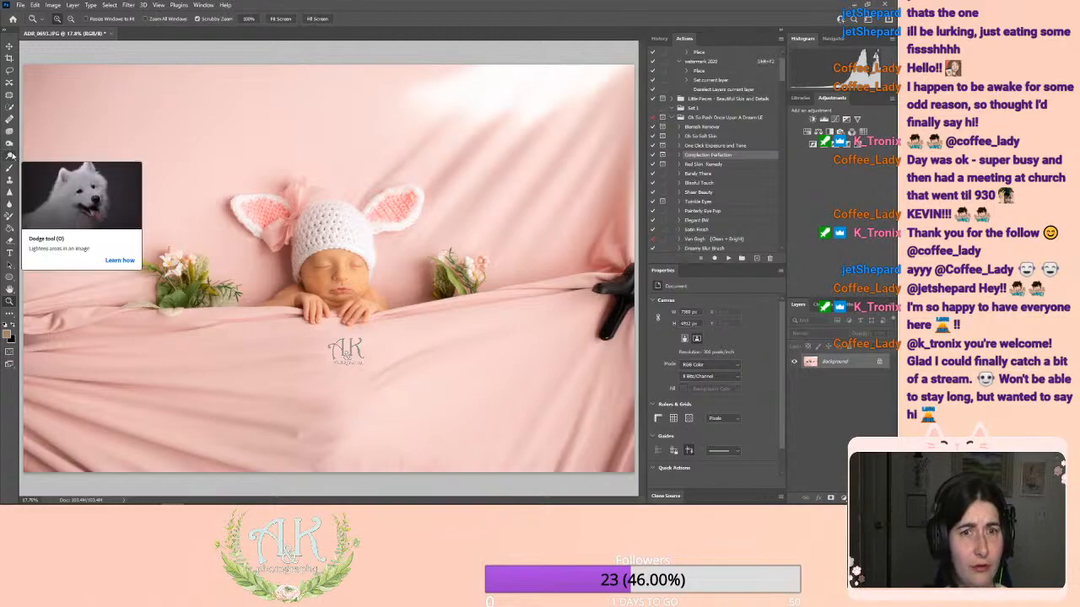
left_click(9, 107)
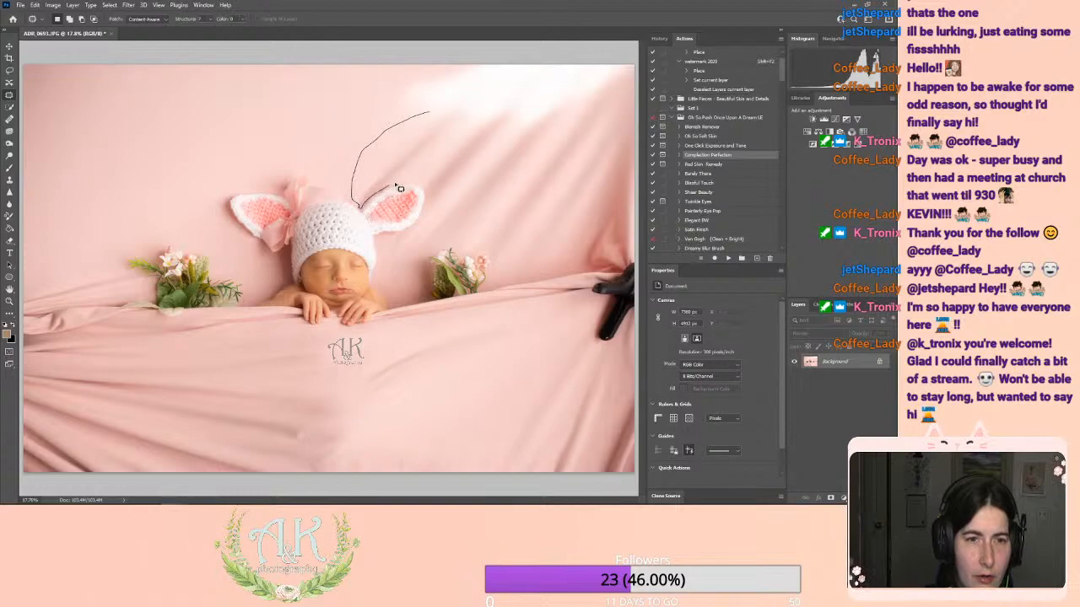
left_click_drag(439, 118, 435, 115)
key("Delete")
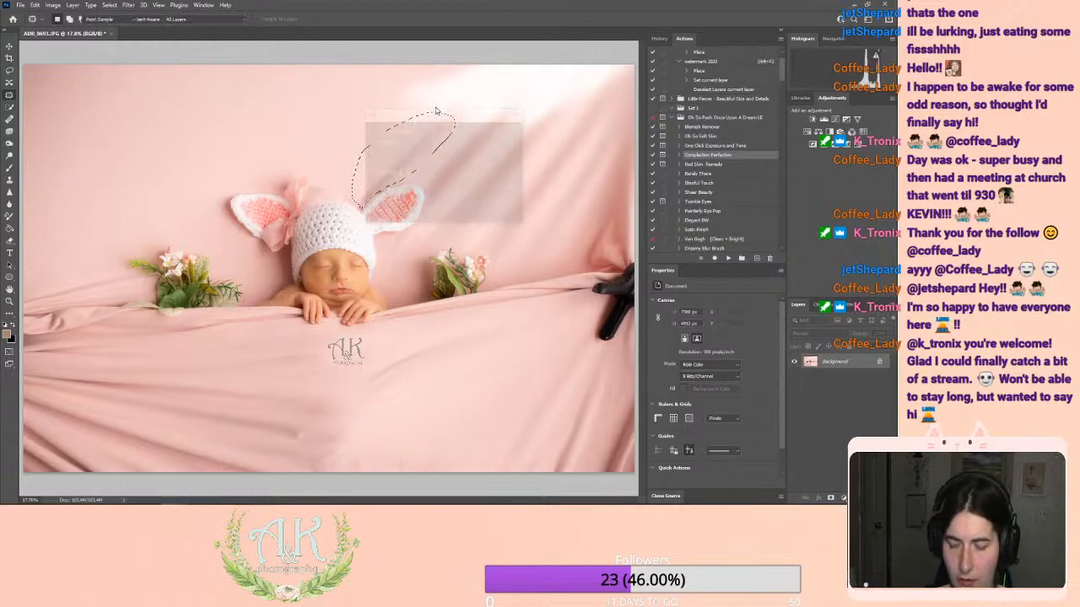
left_click(507, 131)
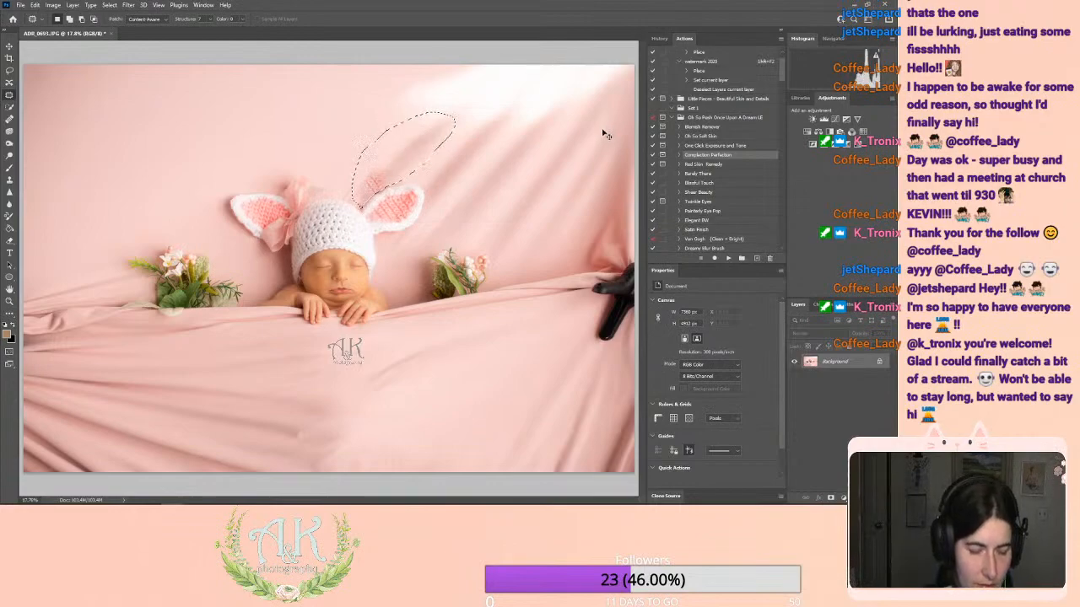
left_click(10, 179)
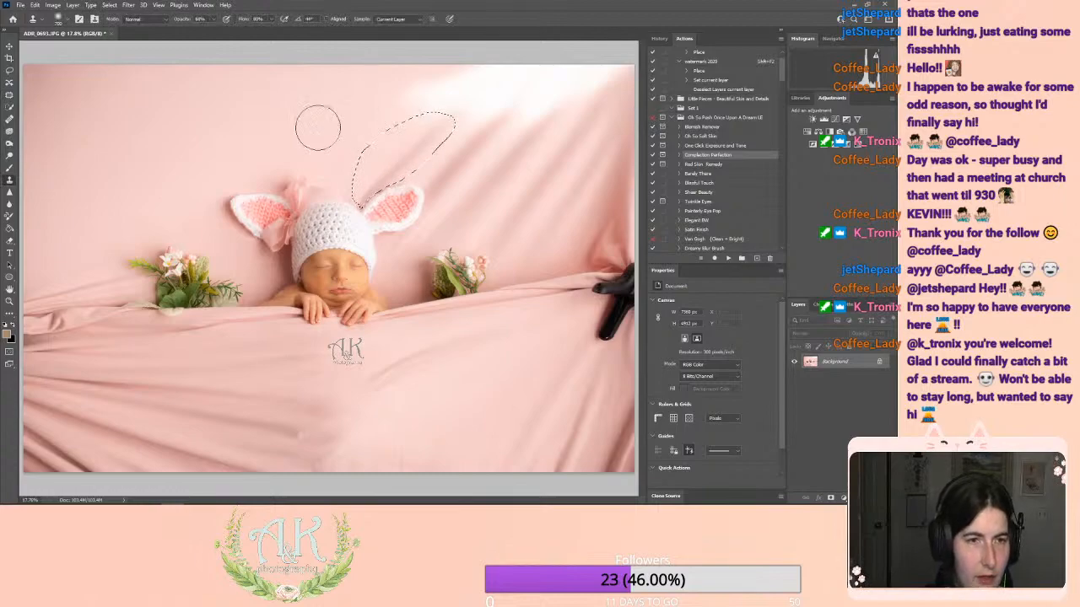
left_click(9, 98)
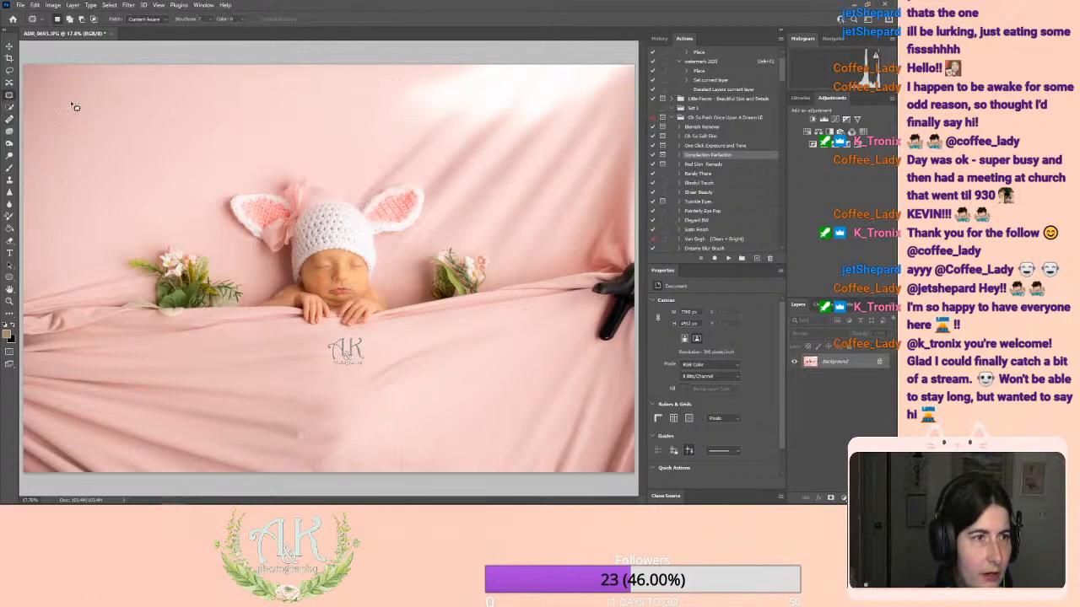
key("ctrl+d")
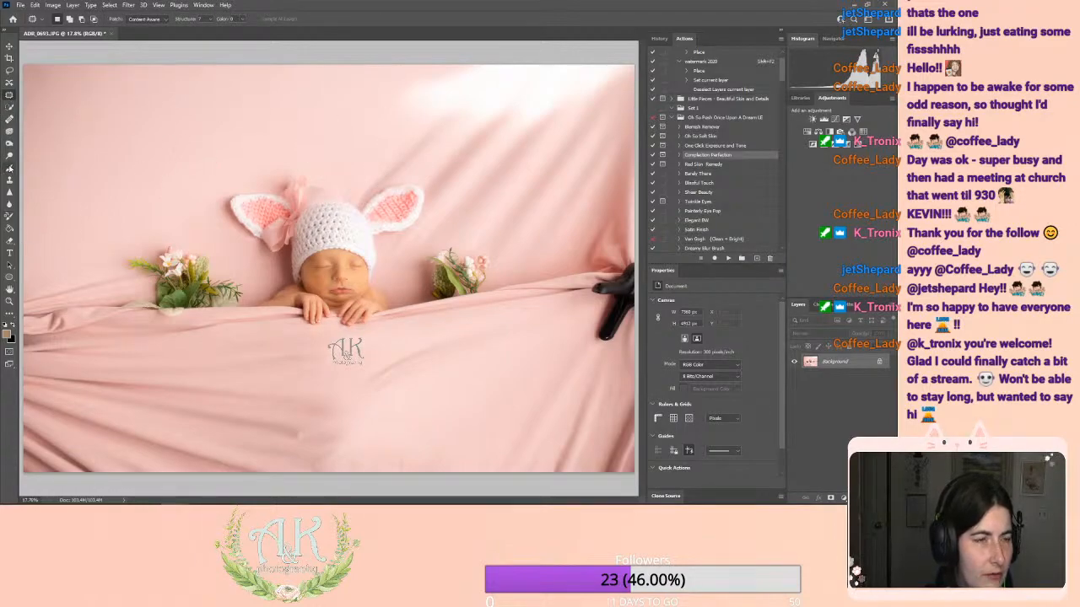
Step: Clone smooth fabric over the backdrop creases above and beside the bunny ear near the bright highlight
left_click(9, 180)
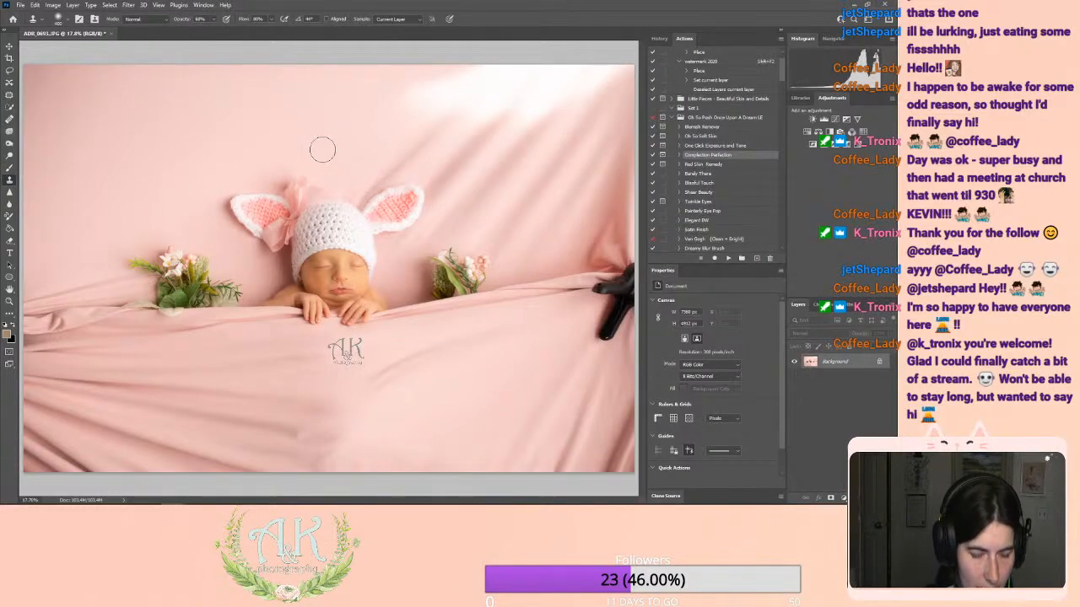
mouse_move(347, 187)
left_mouse_down()
mouse_move(405, 161)
mouse_move(453, 119)
left_mouse_up()
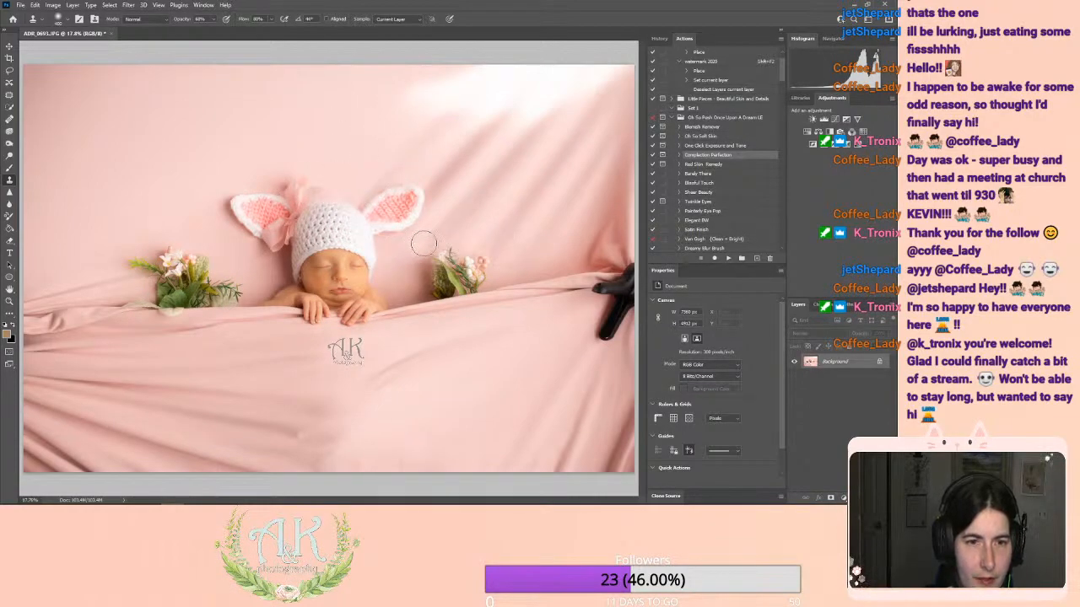
left_click_drag(467, 191, 518, 135)
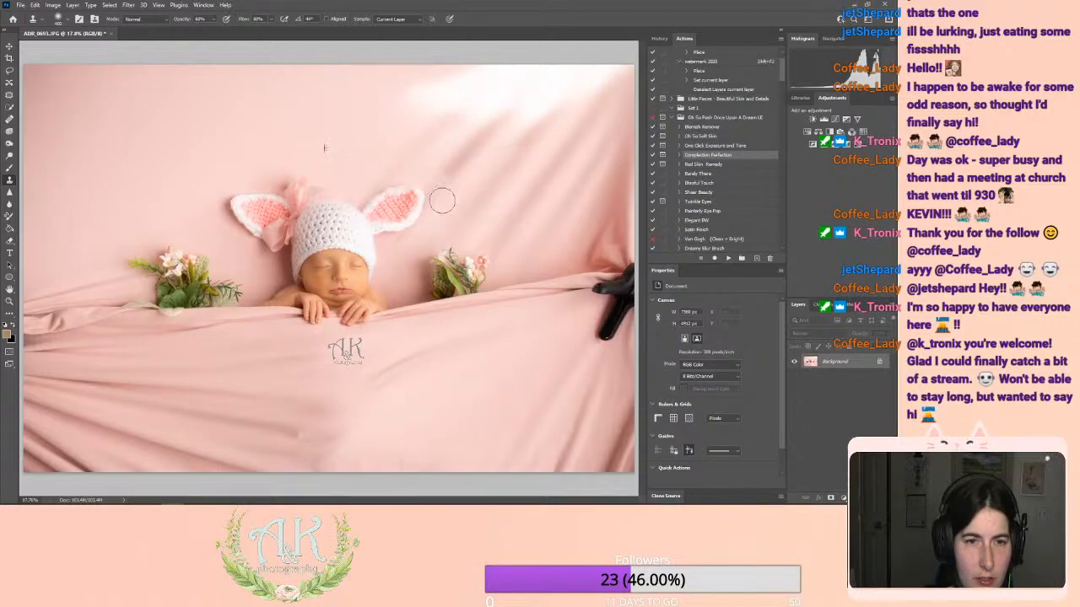
left_click_drag(438, 221, 472, 146)
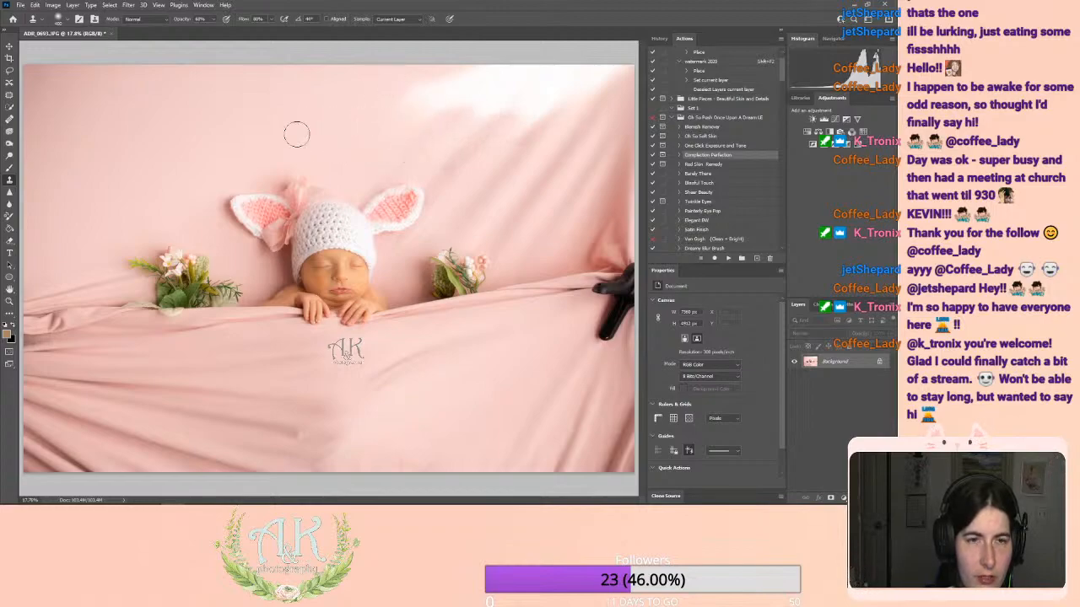
Step: Enlarge the Clone Stamp brush and cover the white light patch in the backdrop's upper corner with plain pink fabric
key("]")
key("]")
key("]")
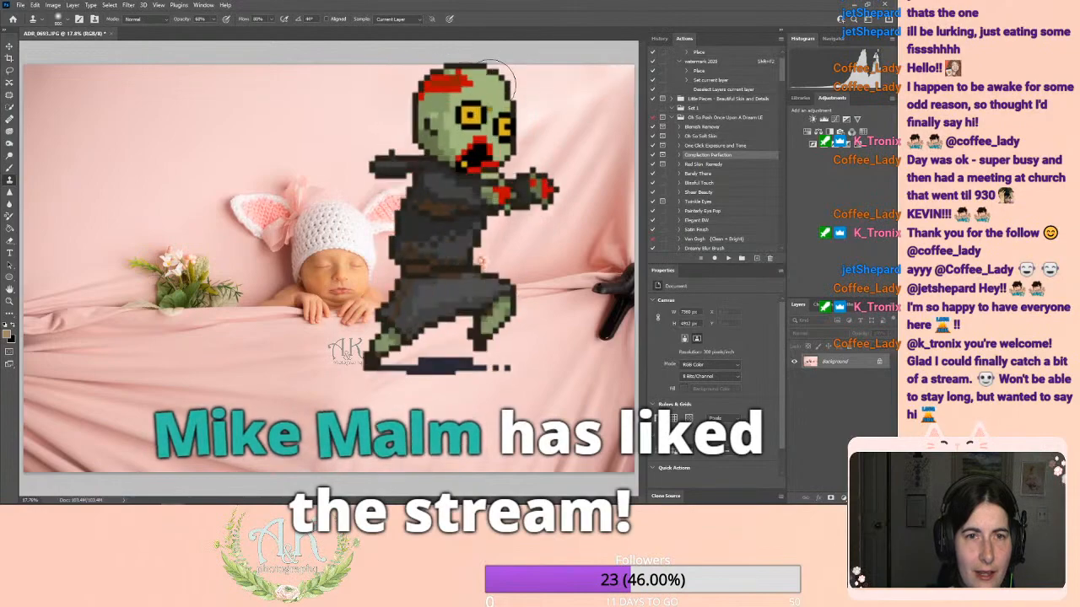
left_click(439, 104)
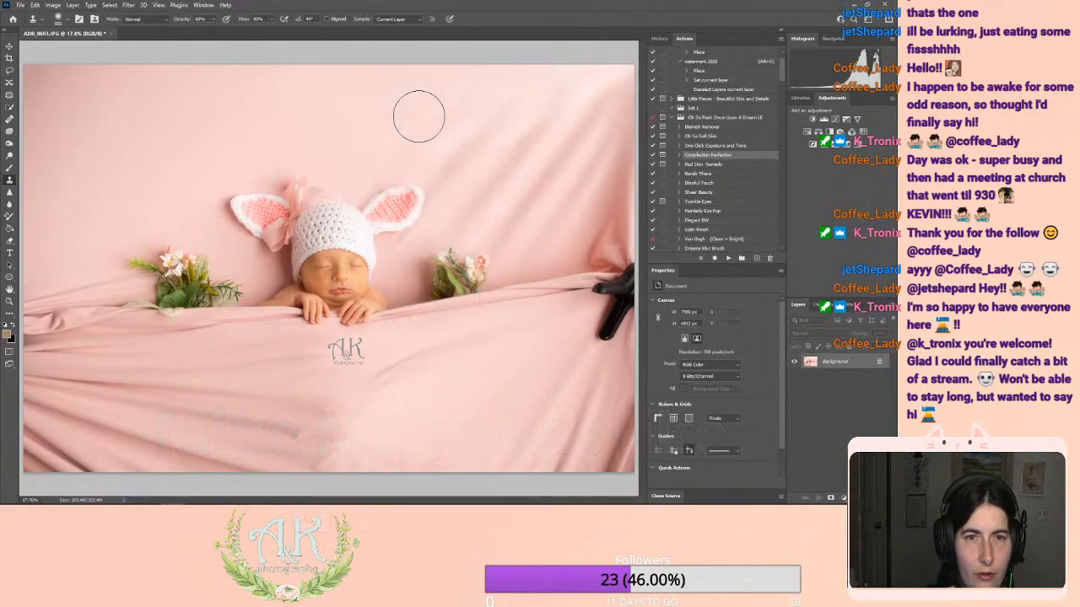
left_click(562, 132)
left_click(450, 139, "alt")
left_click(348, 121)
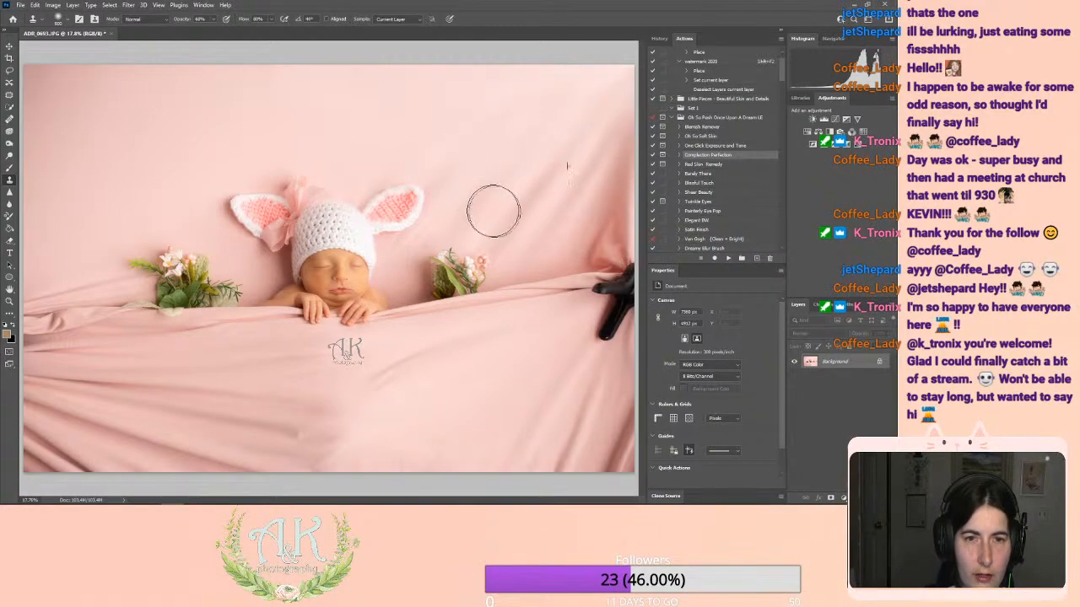
Step: Clone sampled smooth fabric over the diagonal creases between the bunny ear and the backdrop's far edge
left_click(427, 114, "alt")
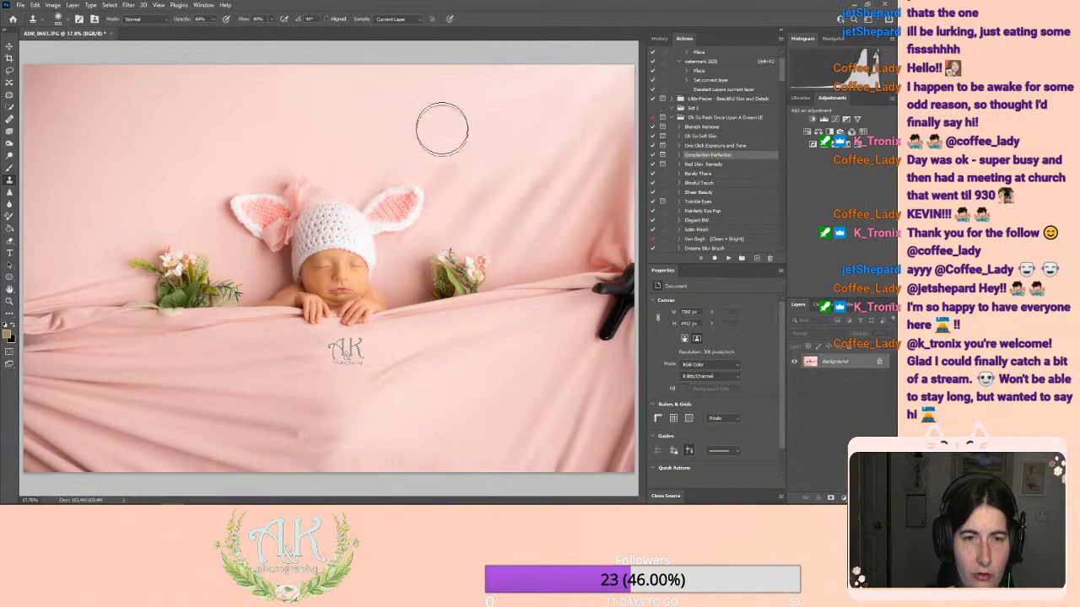
mouse_move(447, 148)
left_mouse_down()
mouse_move(478, 195)
mouse_move(413, 137)
mouse_move(490, 204)
mouse_move(514, 178)
mouse_move(530, 185)
mouse_move(495, 226)
mouse_move(522, 227)
mouse_move(548, 204)
left_mouse_up()
left_click(448, 143, "alt")
left_click(497, 168, "alt")
left_click(490, 171, "alt")
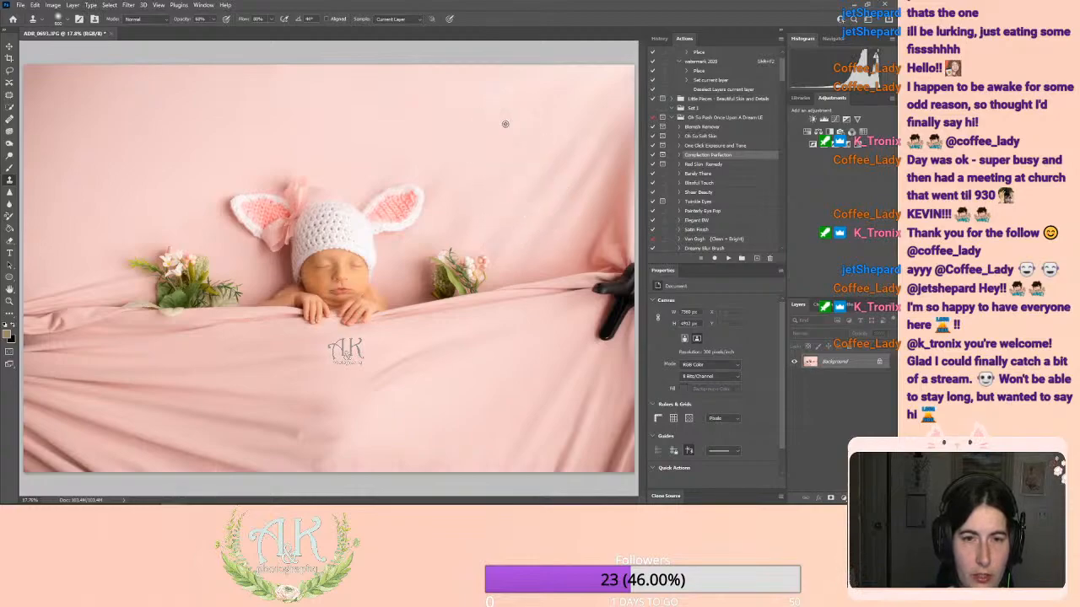
left_click(505, 124, "alt")
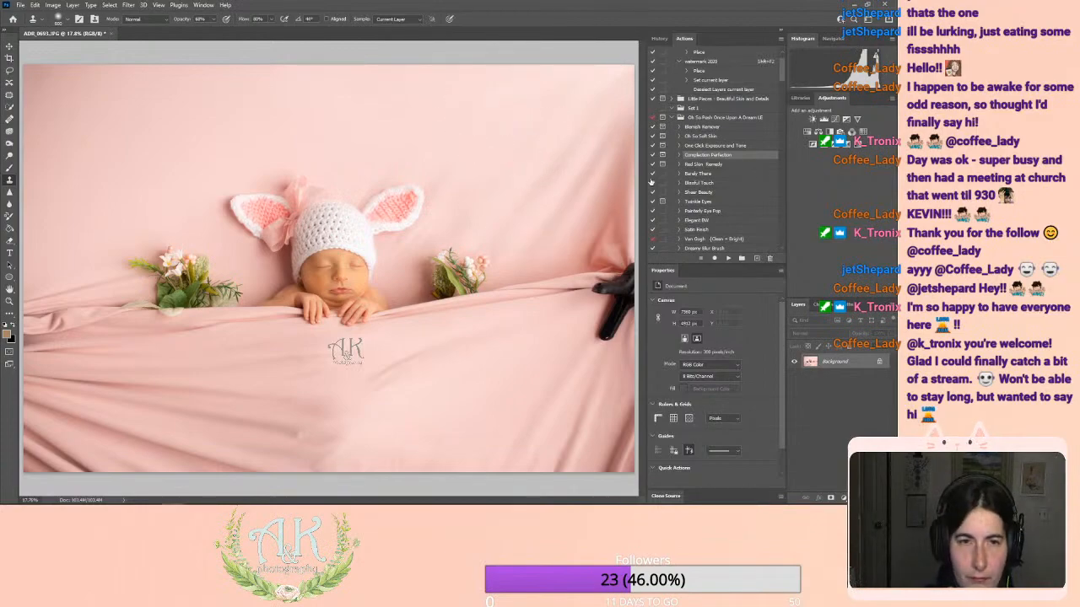
Step: Clone out the remaining diagonal folds near the backdrop's outer edge, above the black glove
left_click(509, 153, "alt")
mouse_move(509, 204)
left_mouse_down()
mouse_move(540, 198)
mouse_move(598, 132)
left_mouse_up()
left_click(475, 157, "alt")
left_click_drag(530, 244, 614, 205)
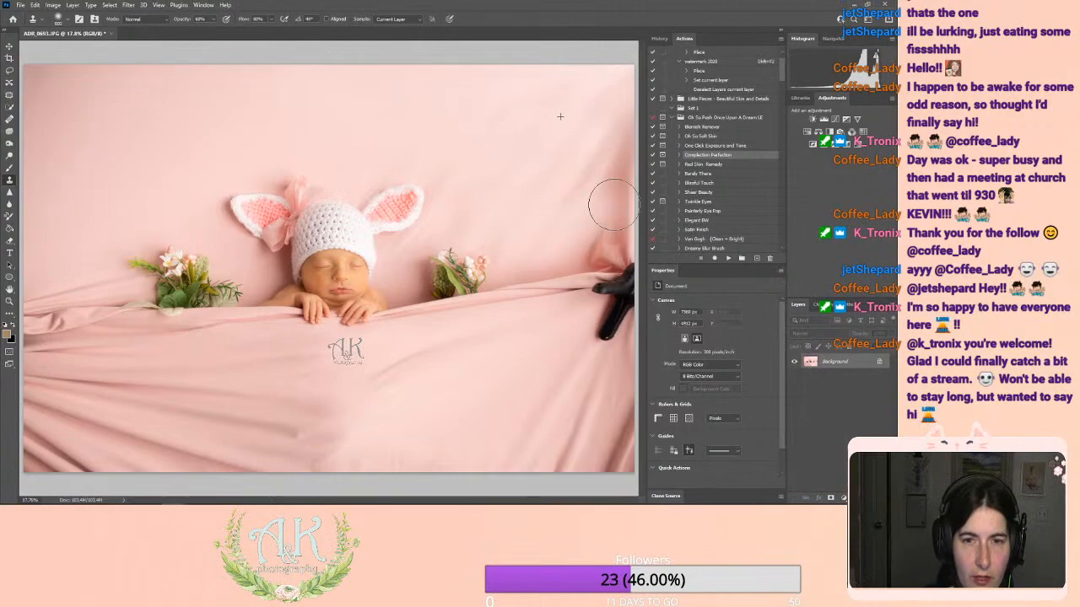
Step: Clone pink fabric over the gathered folds around the black glove, undoing the stroke that smears onto it
left_click(514, 173, "alt")
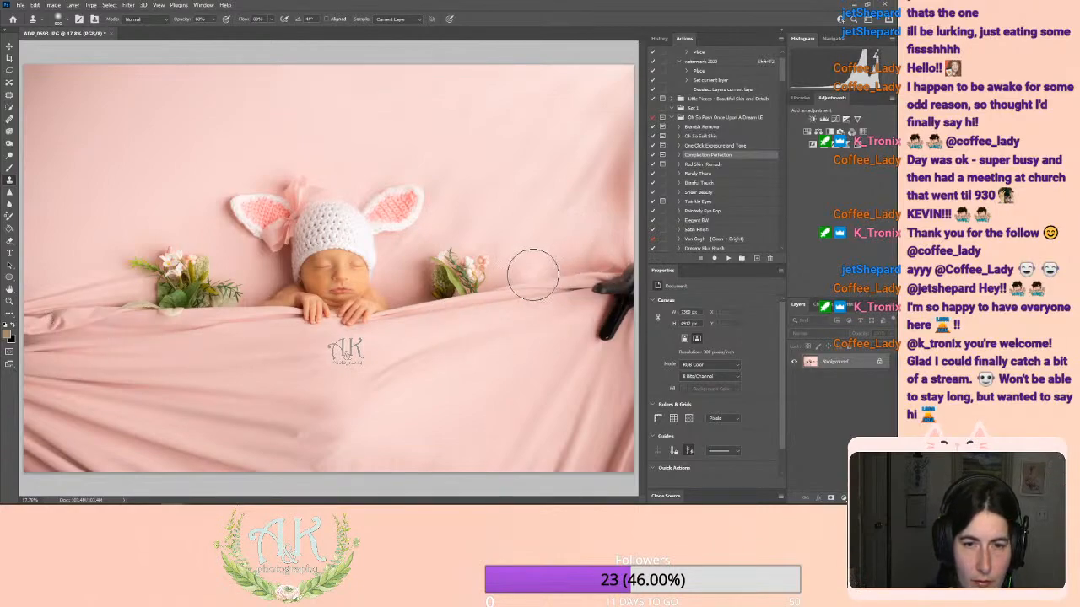
left_click(604, 275)
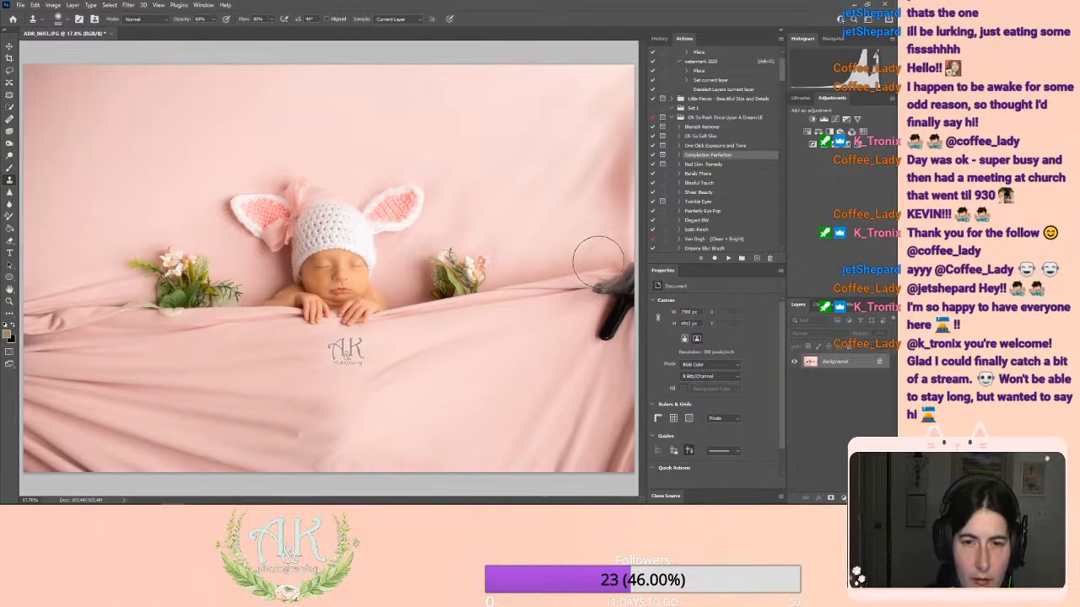
key("ctrl+z")
mouse_move(613, 270)
left_mouse_down()
mouse_move(597, 272)
mouse_move(620, 295)
mouse_move(614, 354)
mouse_move(629, 249)
left_mouse_up()
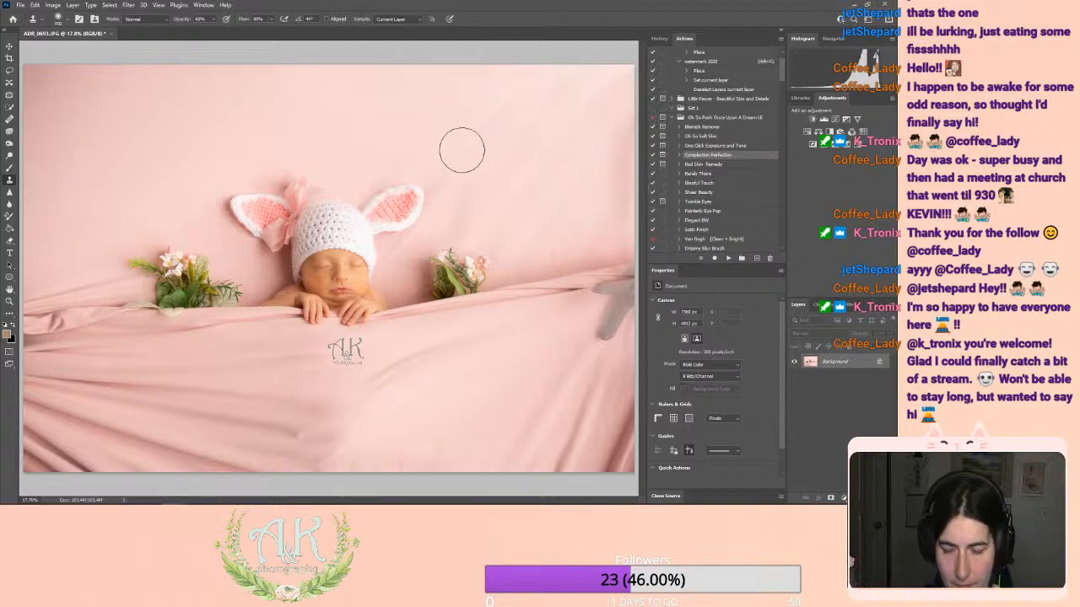
key("[")
key("[")
key("[")
key("[")
key("[")
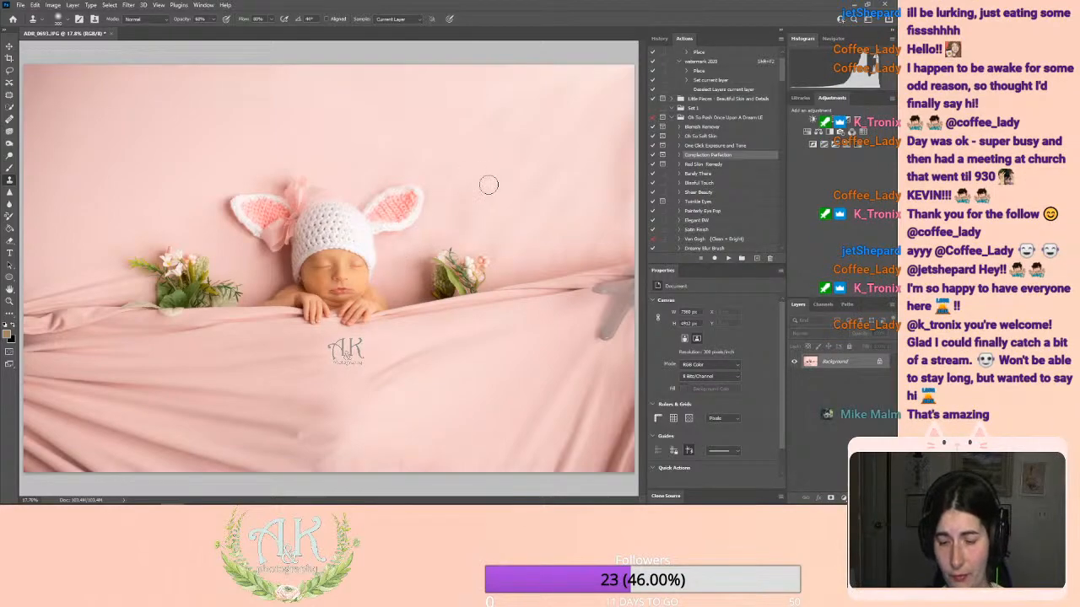
key("bracketright")
key("bracketright")
key("bracketright")
key("bracketright")
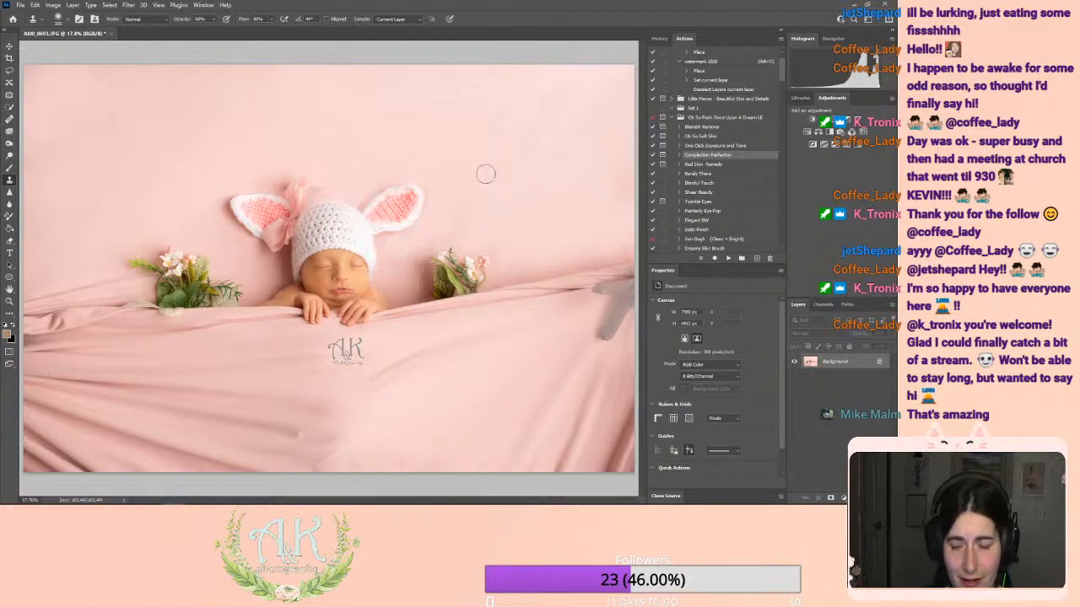
key("bracketright")
key("bracketright")
key("bracketright")
key("bracketright")
key("bracketright")
key("bracketright")
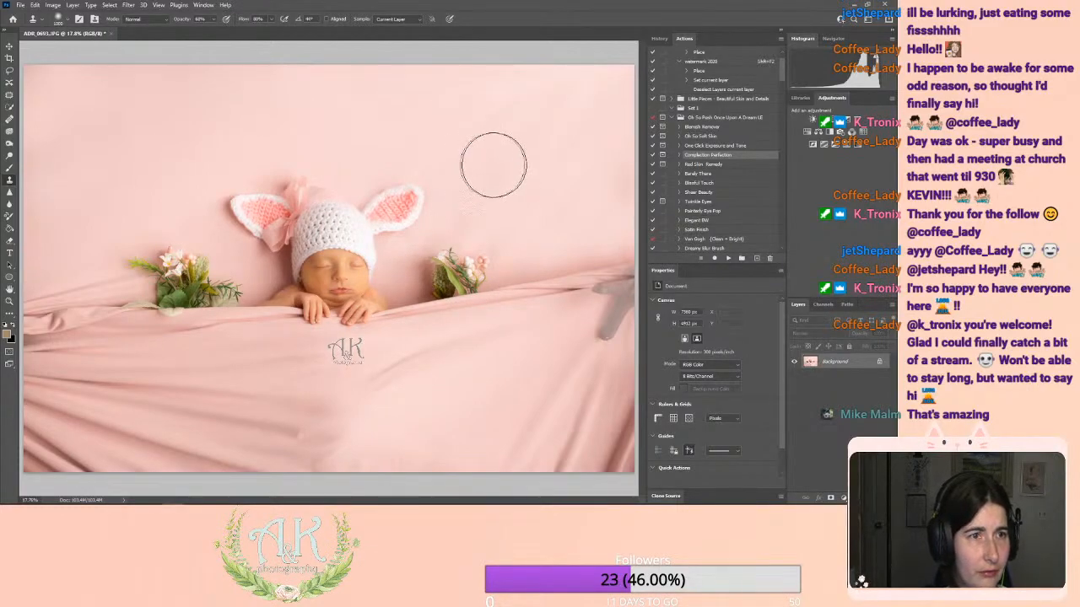
Step: Reduce the Clone Stamp opacity to 39% and blend the uneven backdrop between the ear and the flowers, adjusting the brush size
key("bracketleft")
key("bracketleft")
key("bracketleft")
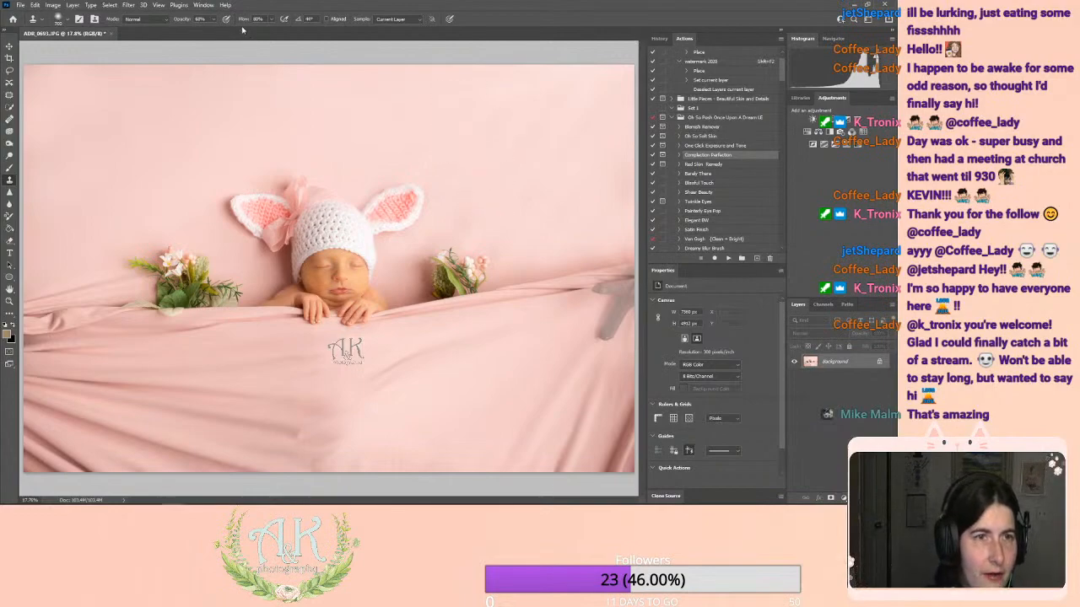
left_click(212, 21)
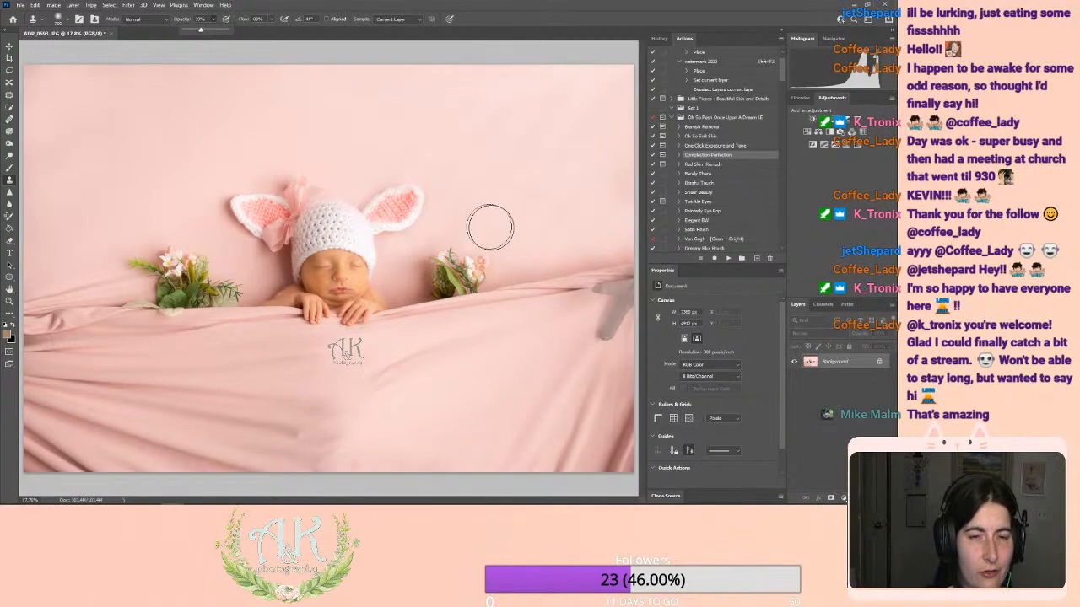
left_click(472, 221, "alt")
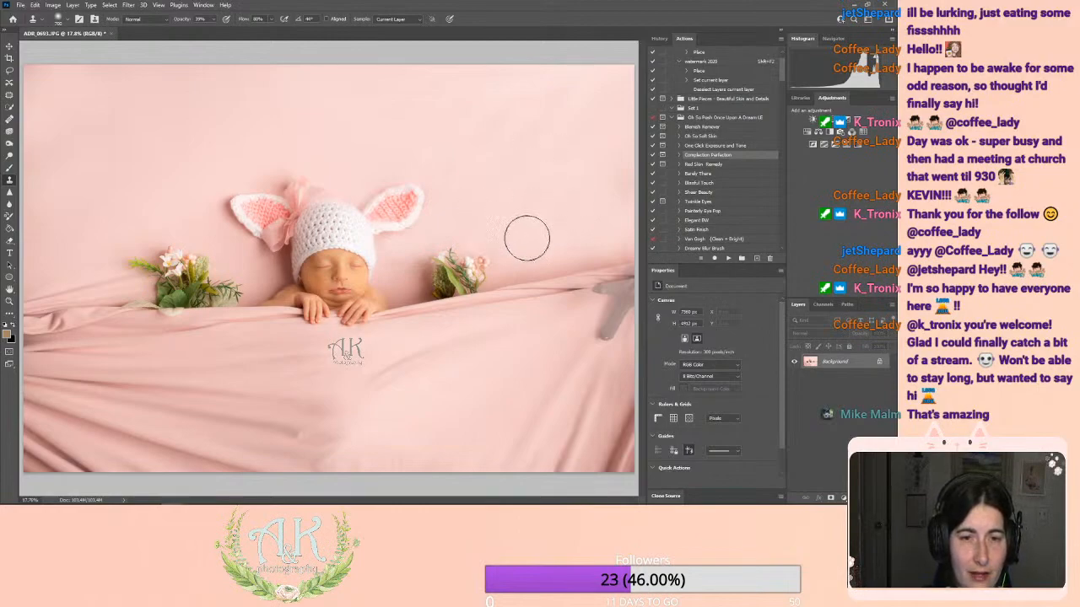
key("bracketright")
key("bracketright")
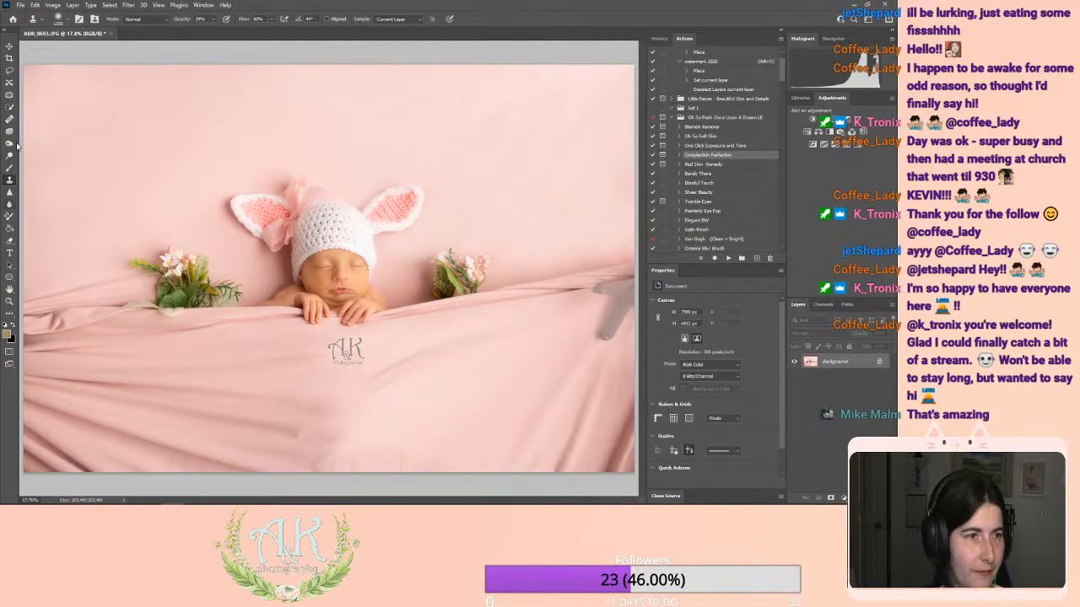
Step: Paint sampled pale pink over the uneven backdrop above the baby with an enlarged Brush at 46% opacity
left_click(10, 167)
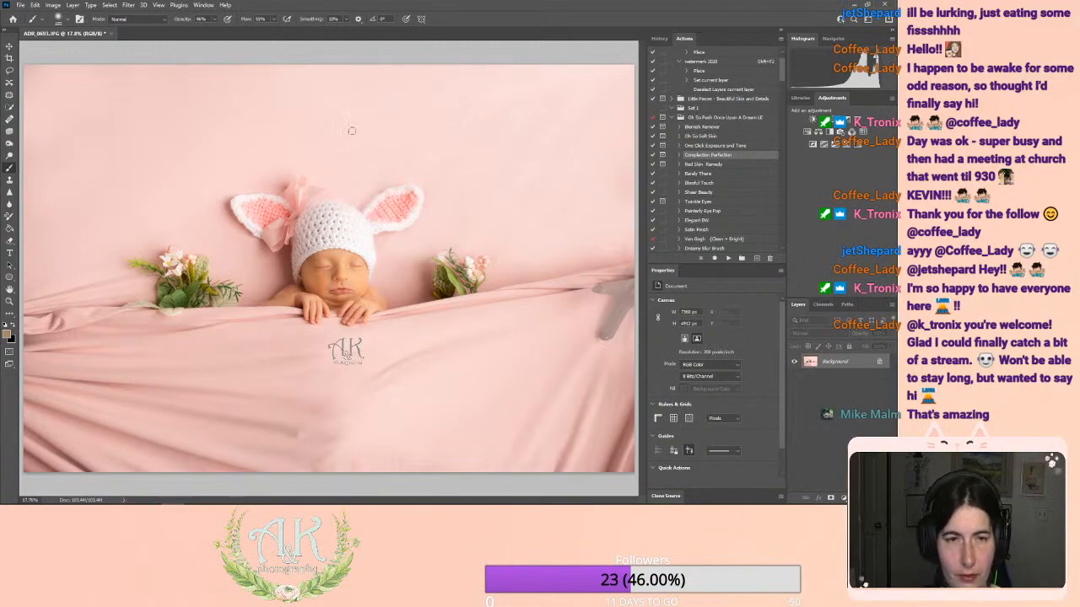
key("bracketright")
key("bracketright")
key("bracketright")
key("bracketright")
key("bracketright")
key("bracketright")
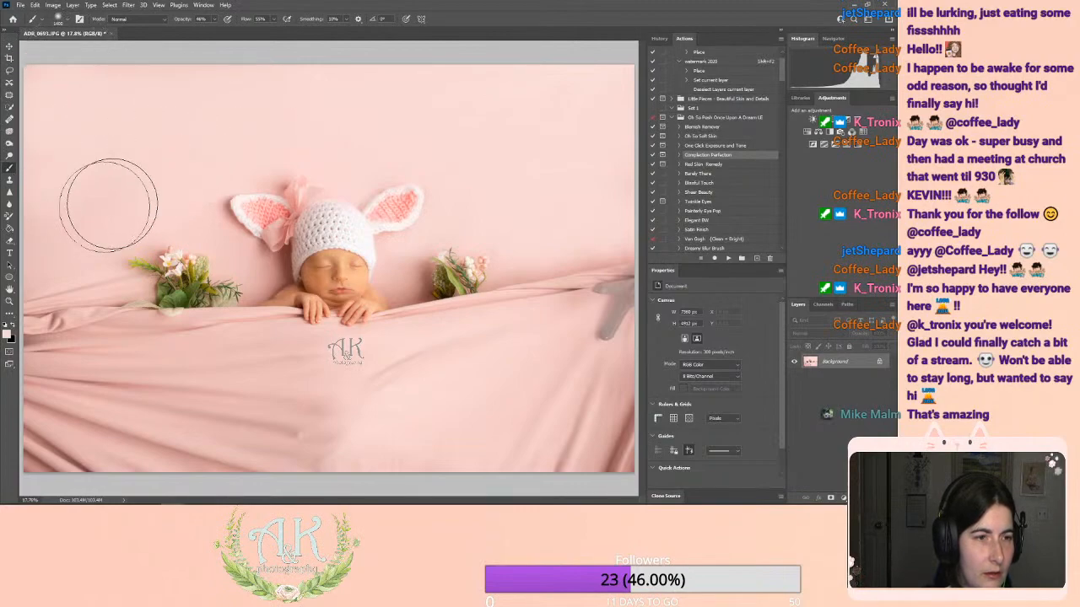
Step: Clone smooth backdrop over the fabric directly beside the left flowers, using a much smaller Clone Stamp brush
left_click(10, 181)
key("[")
key("[")
key("[")
key("[")
key("[")
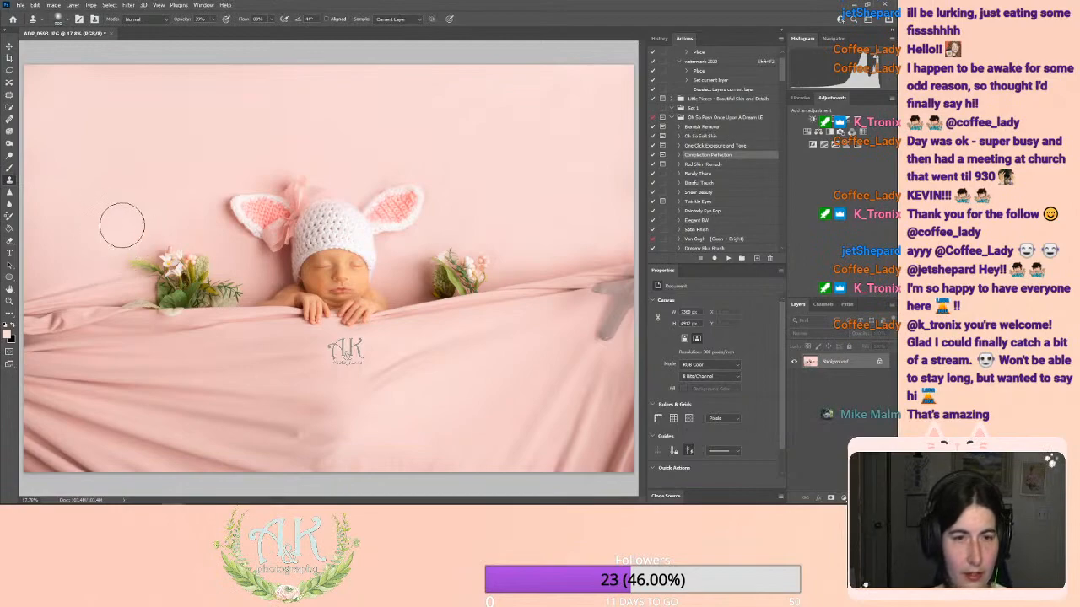
key("[")
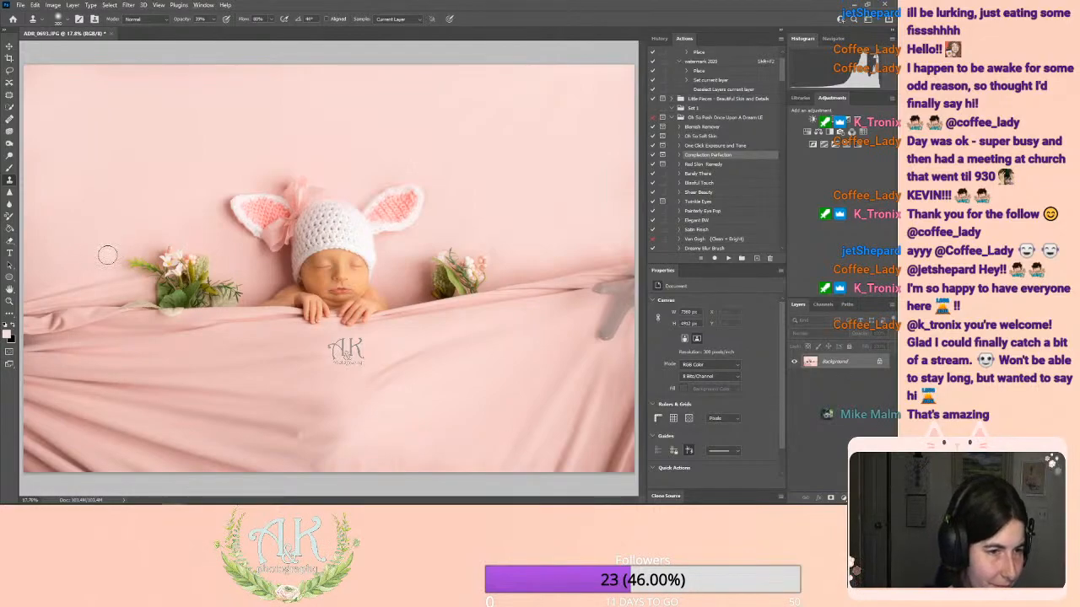
left_click(124, 284)
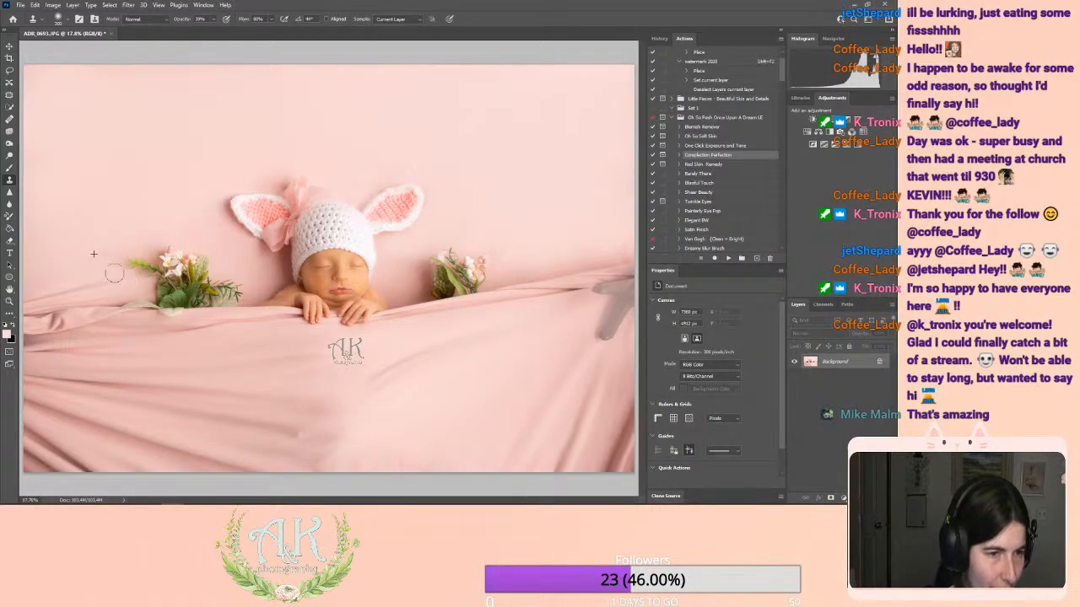
Step: Raise the Clone Stamp opacity to 79% and clone out the creases between the left flowers and the photo's left edge
left_click(214, 19)
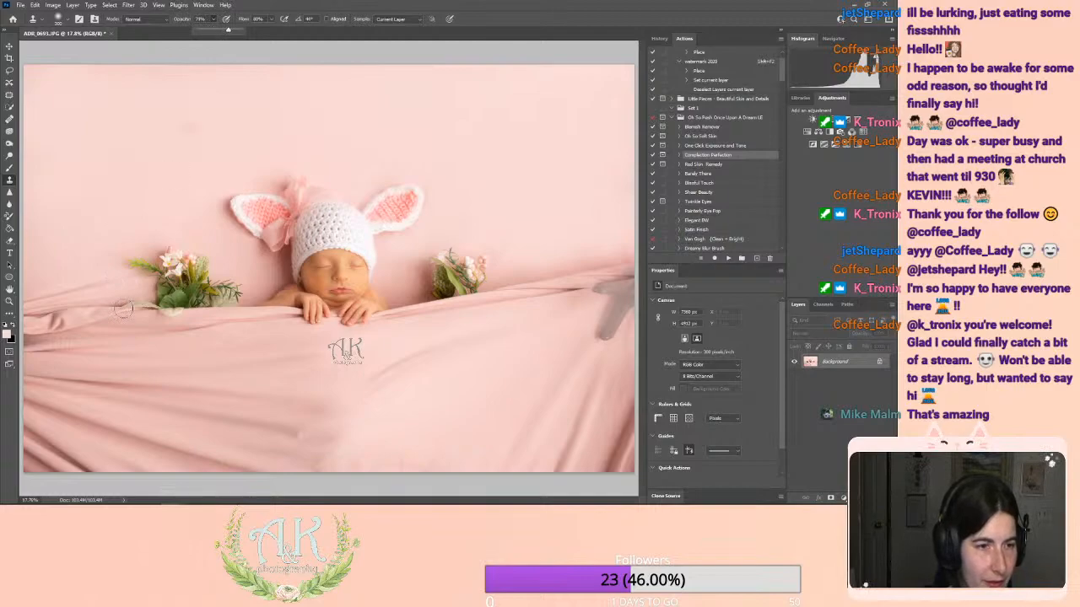
left_click(107, 249, "alt")
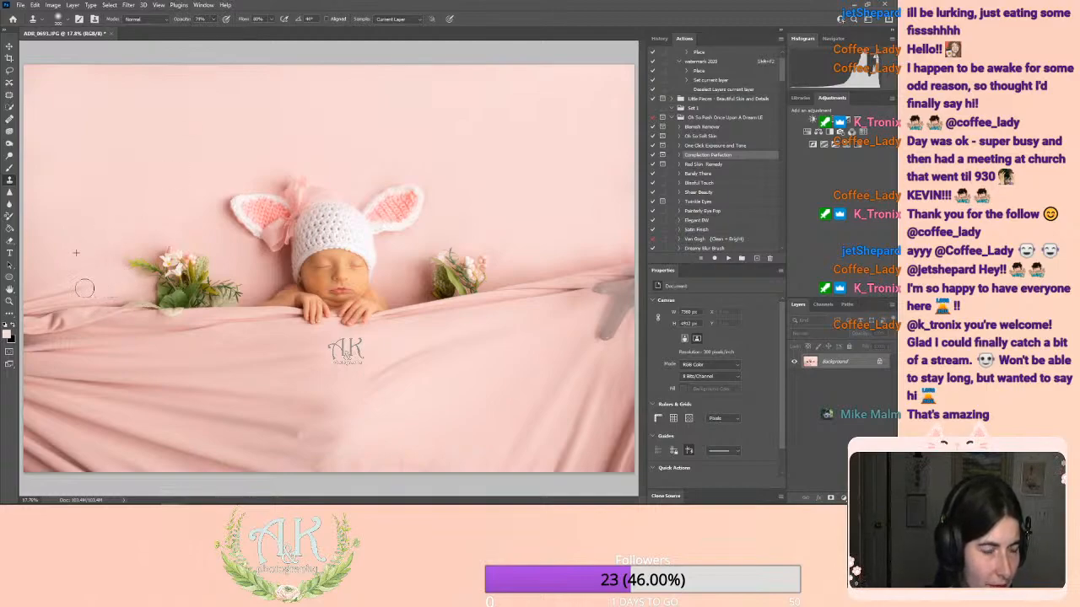
left_click_drag(52, 289, 42, 290)
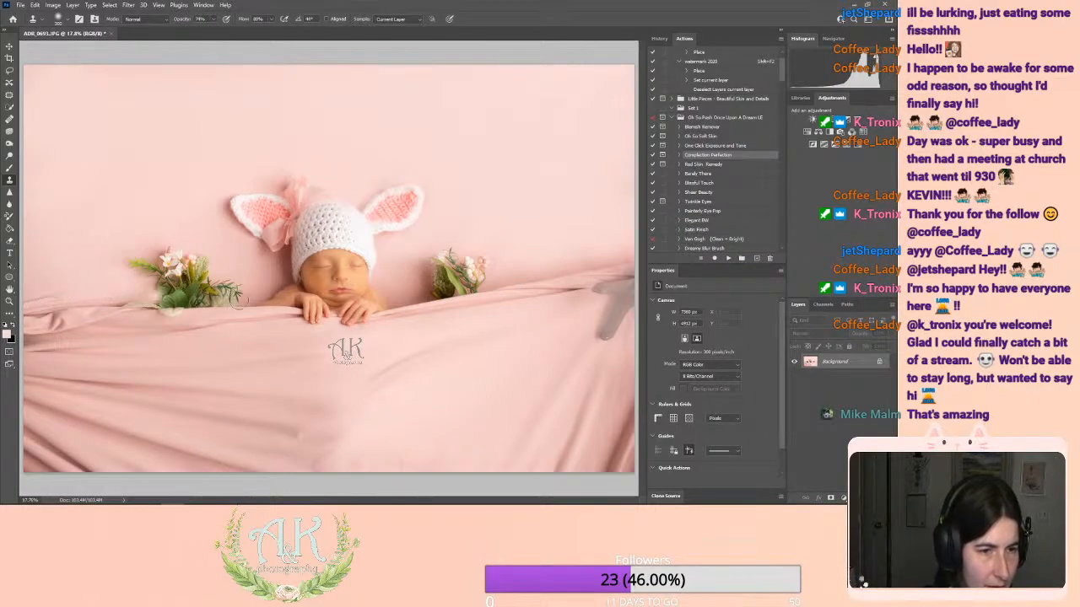
left_click_drag(126, 290, 81, 291)
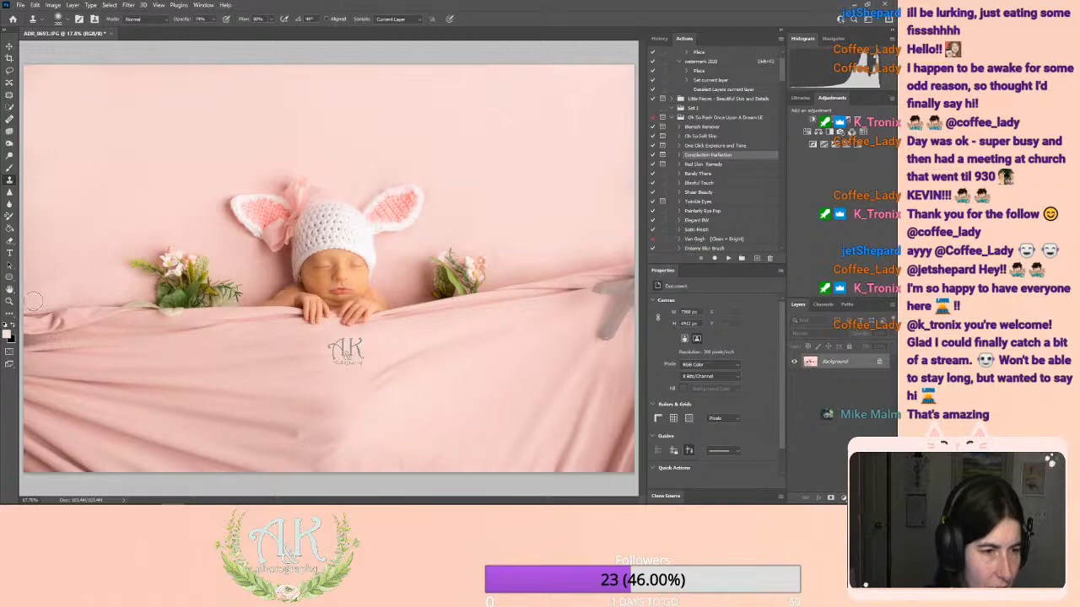
left_click(67, 240, "alt")
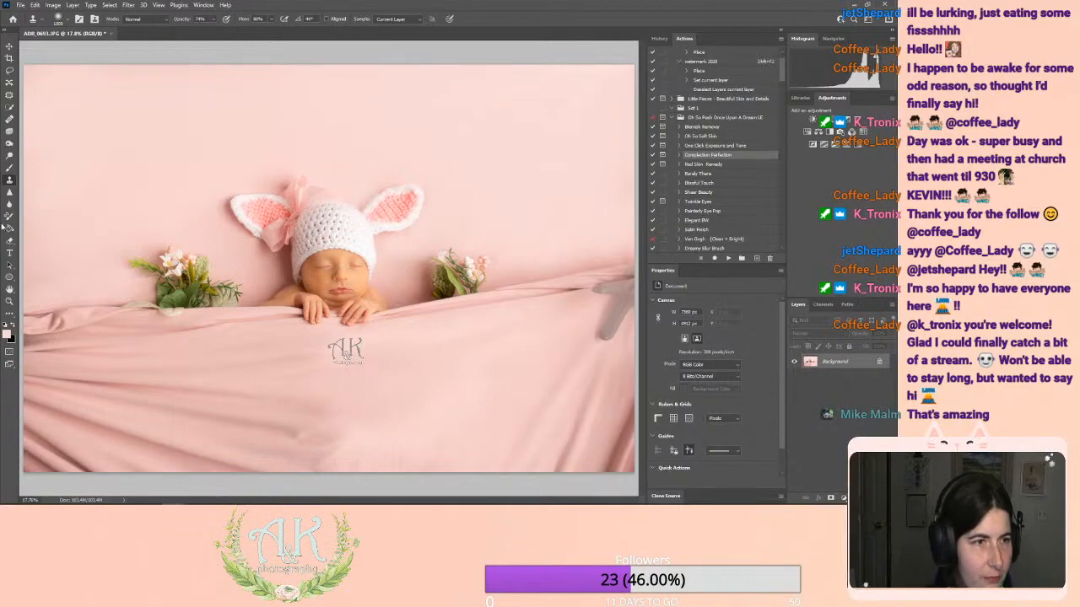
Step: Brush pink over the long folds of the lower blanket and over the black glove, reducing the brush size
left_click(11, 168)
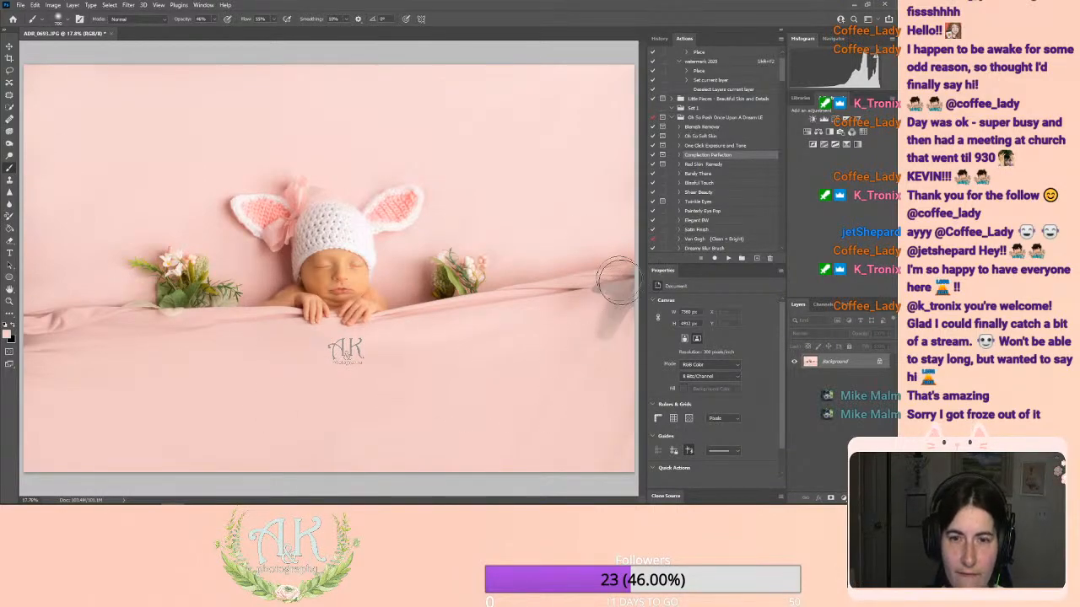
key("bracketleft")
key("bracketleft")
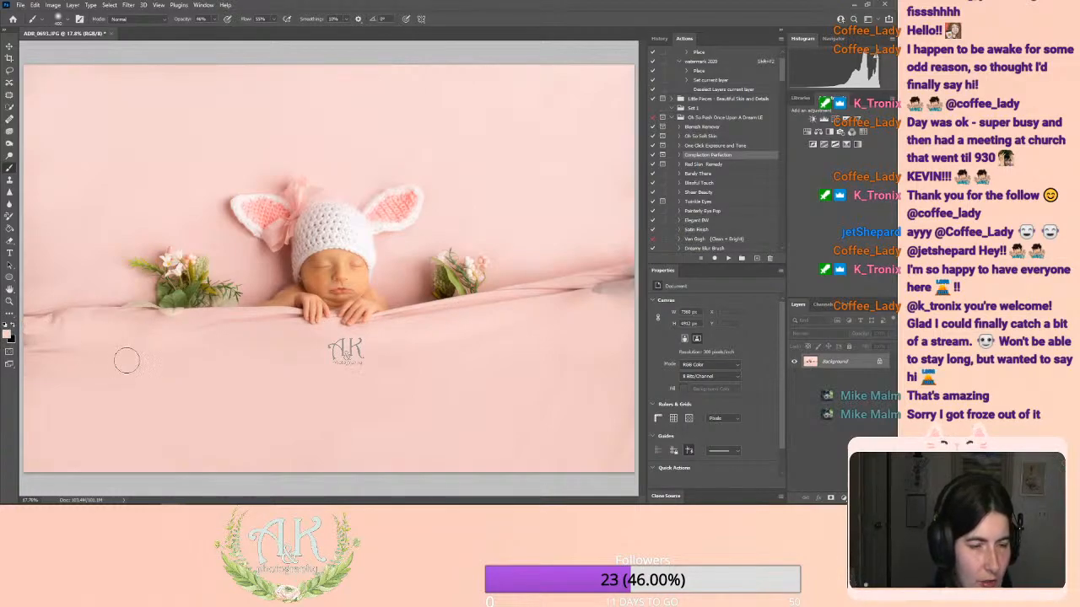
Step: Paint over the gathered folds at the blanket's left end below the flowers, adjusting the brush size
key("]")
key("]")
key("]")
key("ctrl+minus")
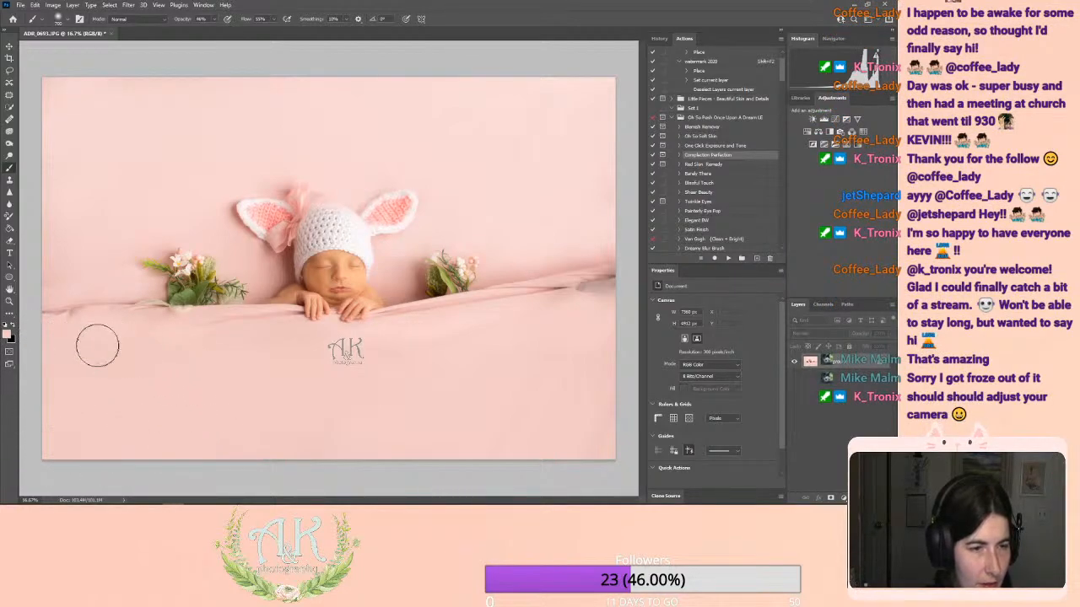
key("[")
key("[")
key("[")
key("[")
key("[")
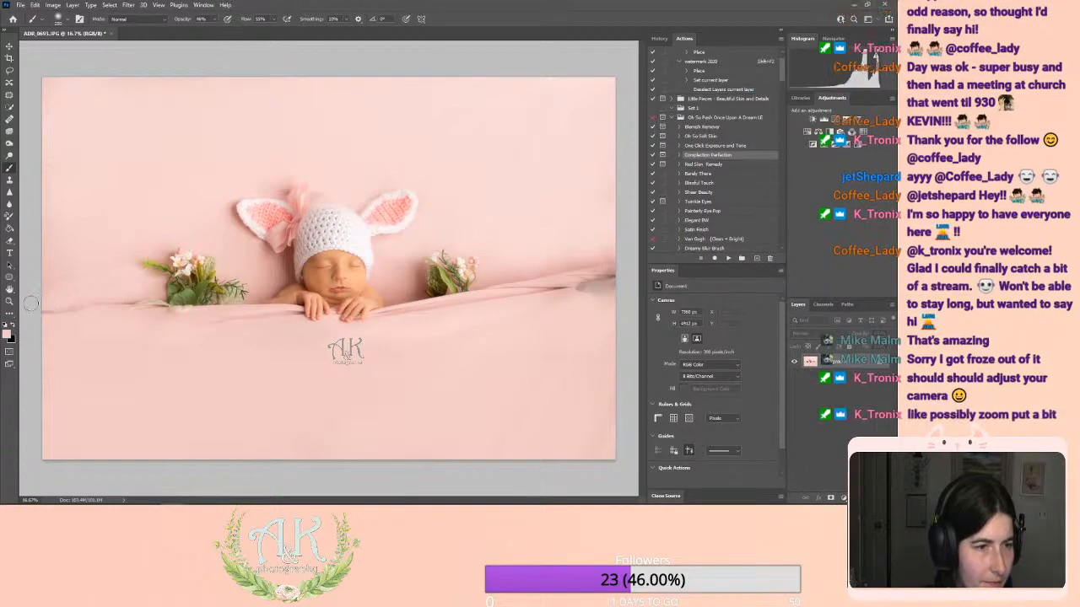
Step: Enlarge the brush, sample the backdrop pink above the left flowers and even out the surrounding tones
key("bracketright")
key("bracketright")
key("bracketright")
key("bracketright")
key("bracketright")
key("bracketright")
key("bracketright")
key("bracketright")
key("bracketright")
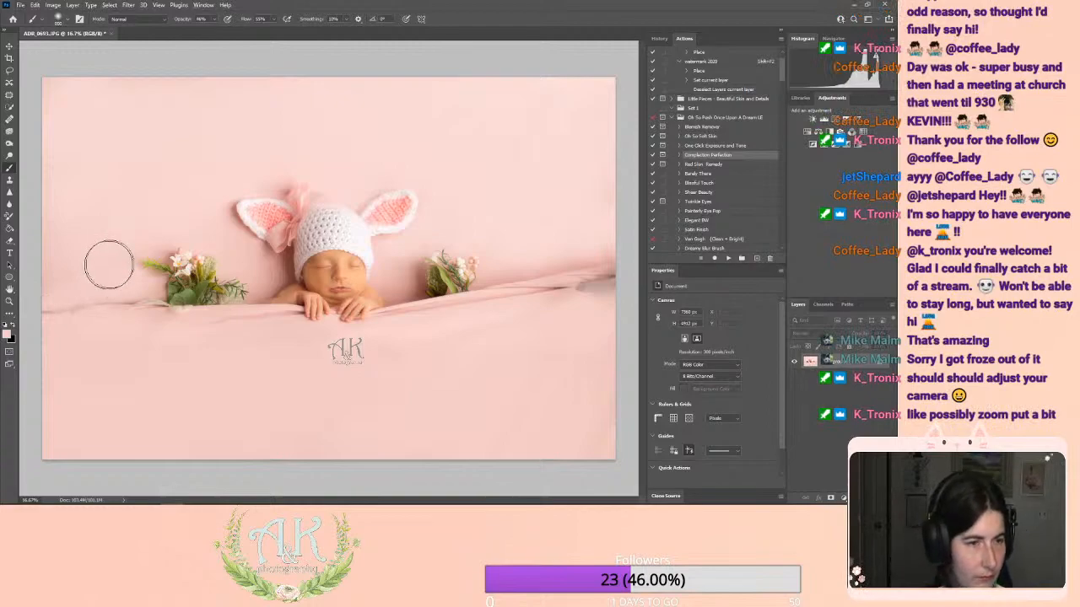
left_click(124, 240, "alt")
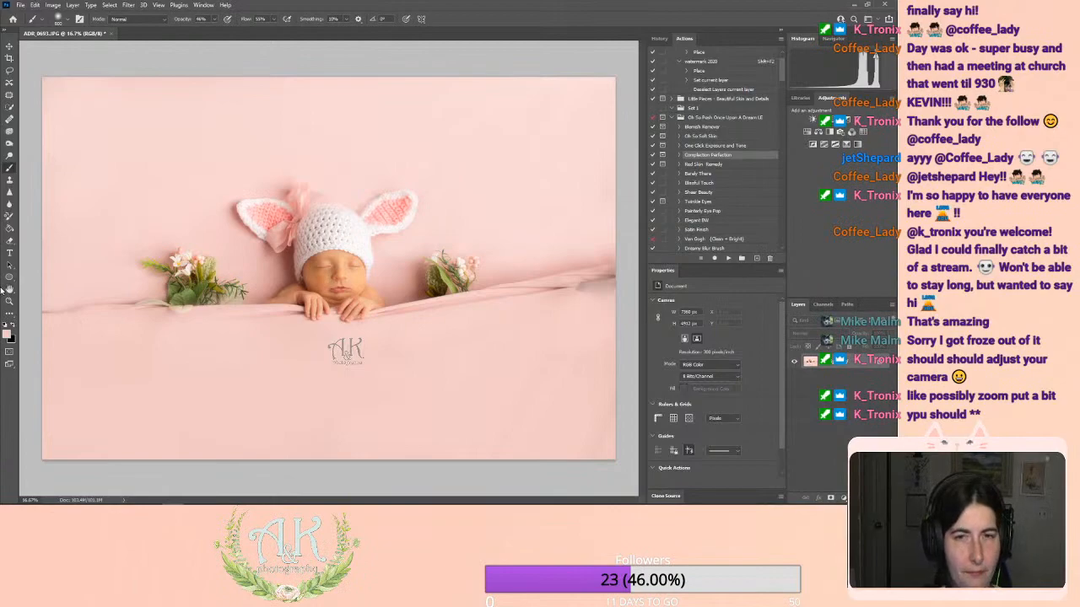
Step: Magnify the photo to 25% around the baby to check the blanket edge
left_click(9, 180)
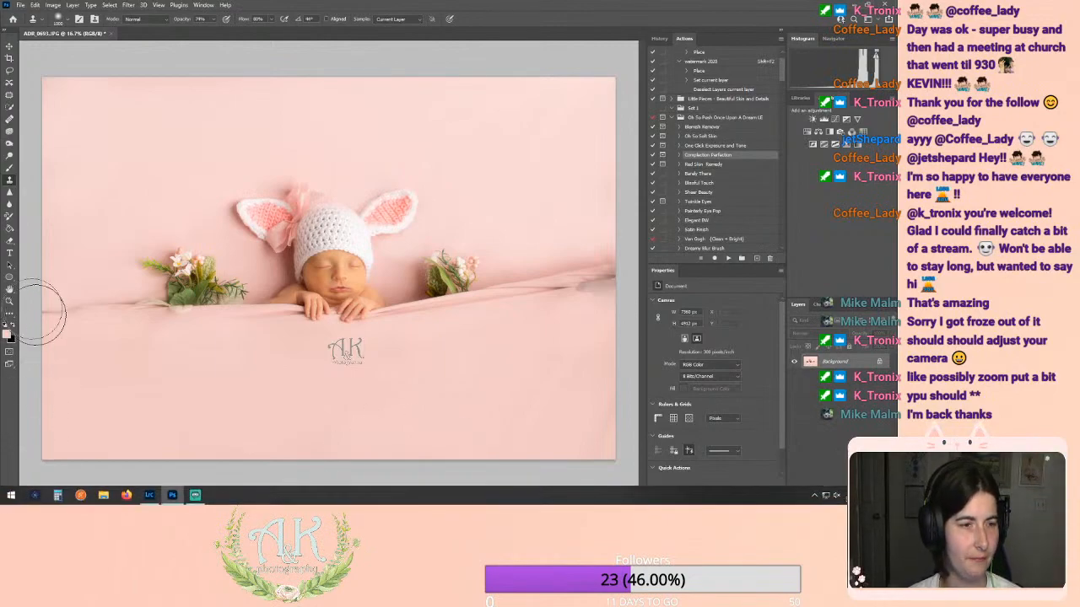
left_click(8, 301)
left_click(315, 277)
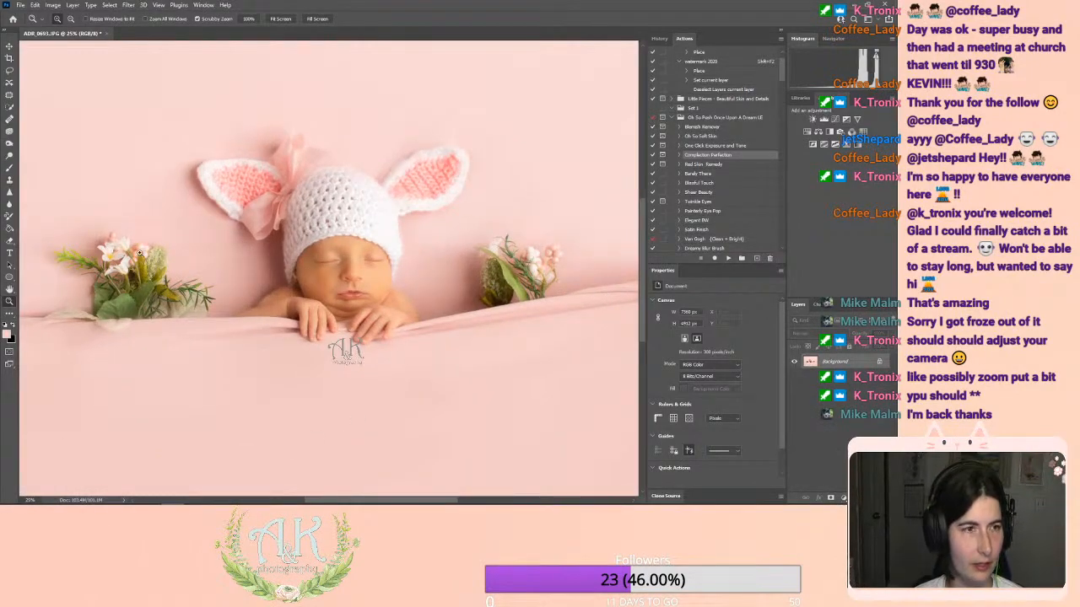
left_click(10, 47)
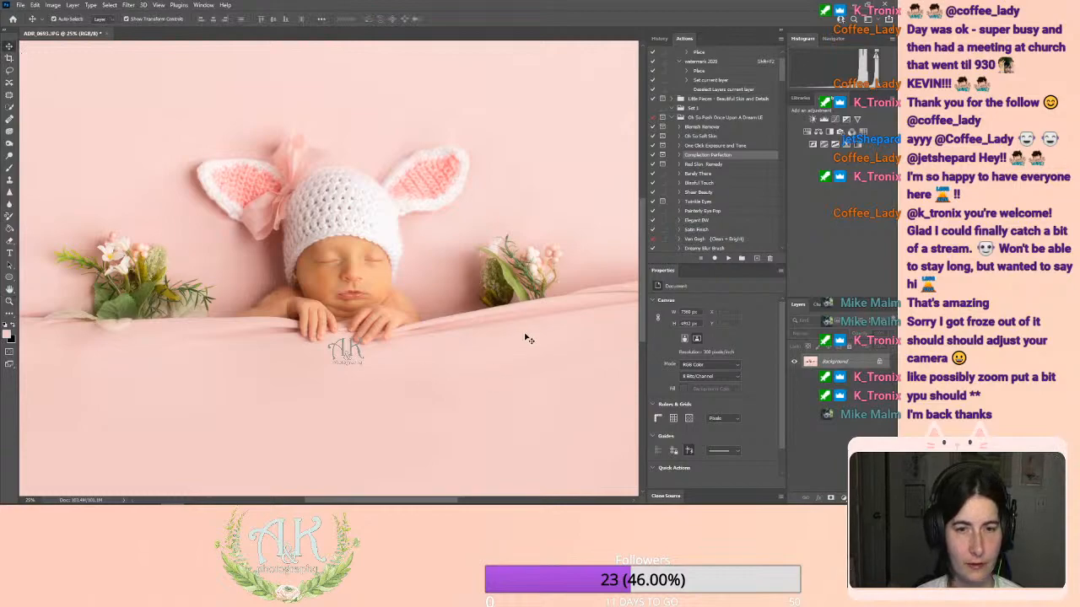
left_click_drag(580, 327, 566, 312)
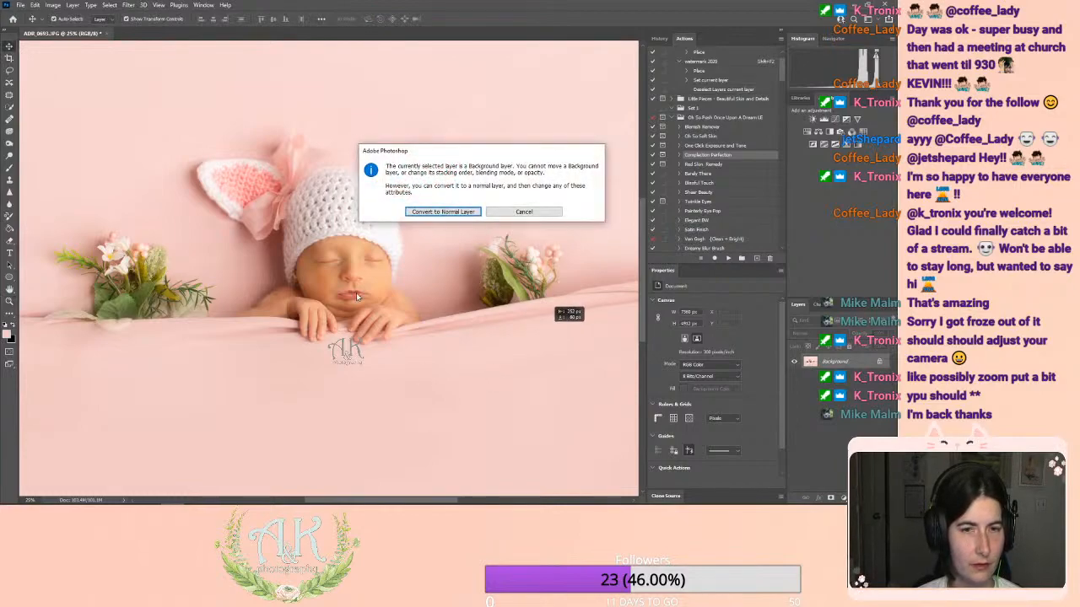
left_click(511, 213)
Step: Set the Clone Stamp to 100% opacity with a smaller brush and clone over the crease above the blanket's right end
left_click(9, 302)
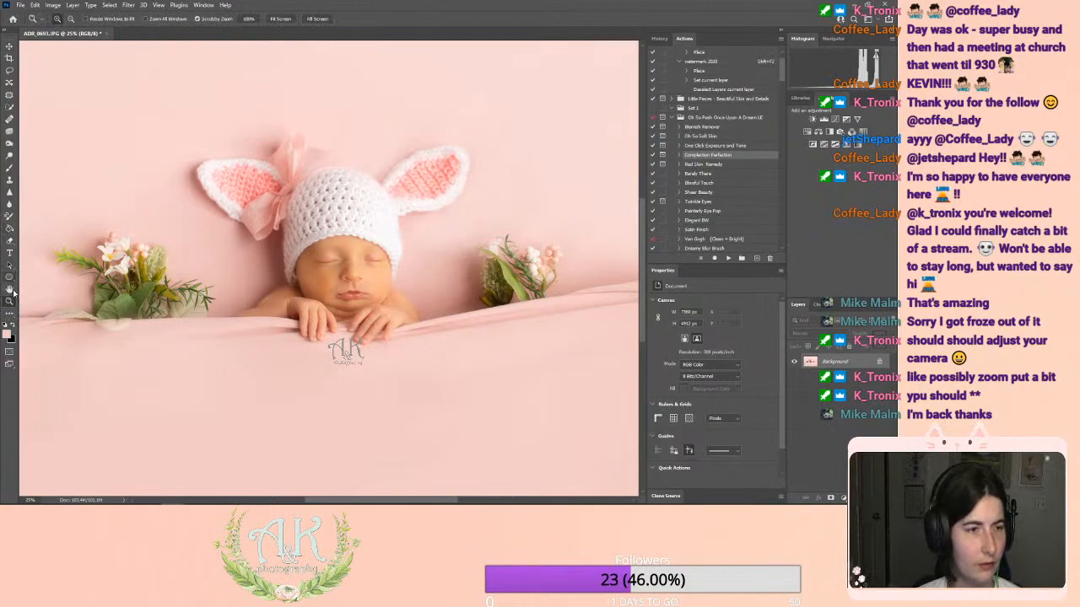
left_click(11, 290)
left_click_drag(462, 309, 289, 316)
left_click_drag(480, 316, 509, 335)
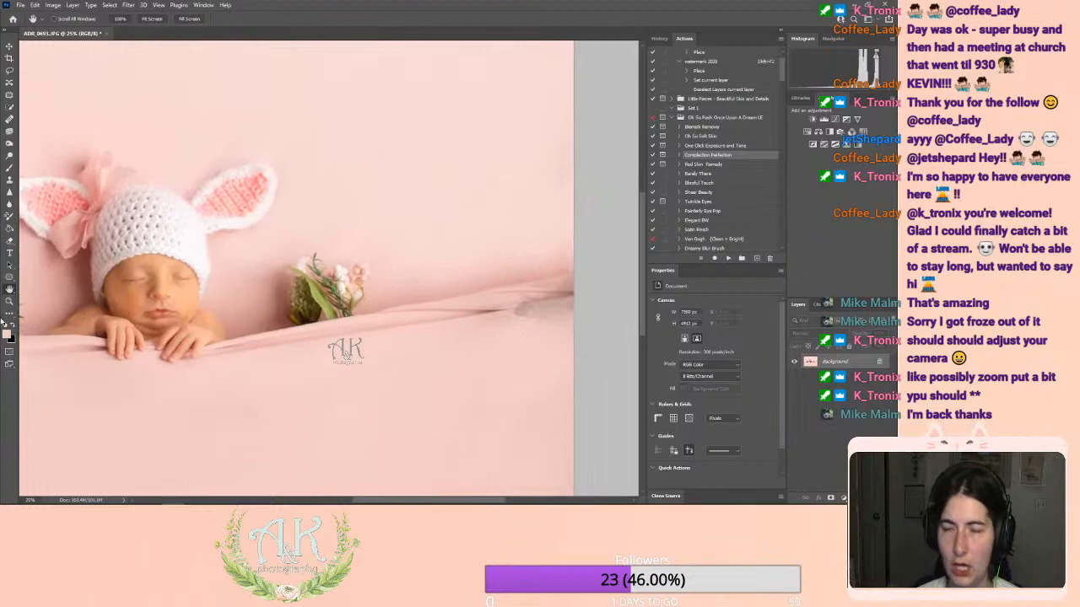
left_click(10, 180)
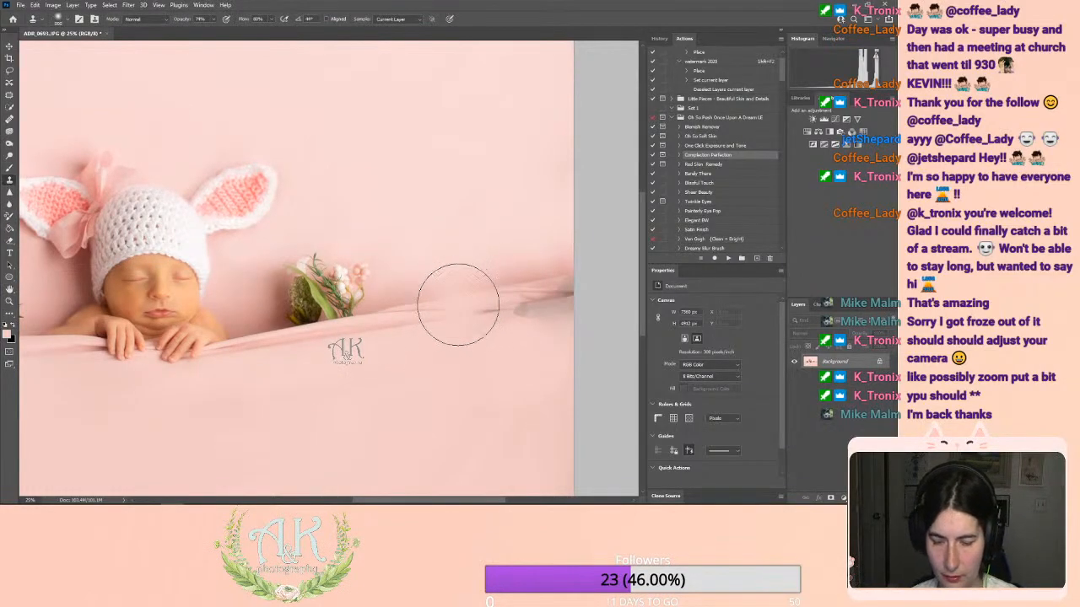
key("bracketleft")
key("bracketleft")
key("bracketleft")
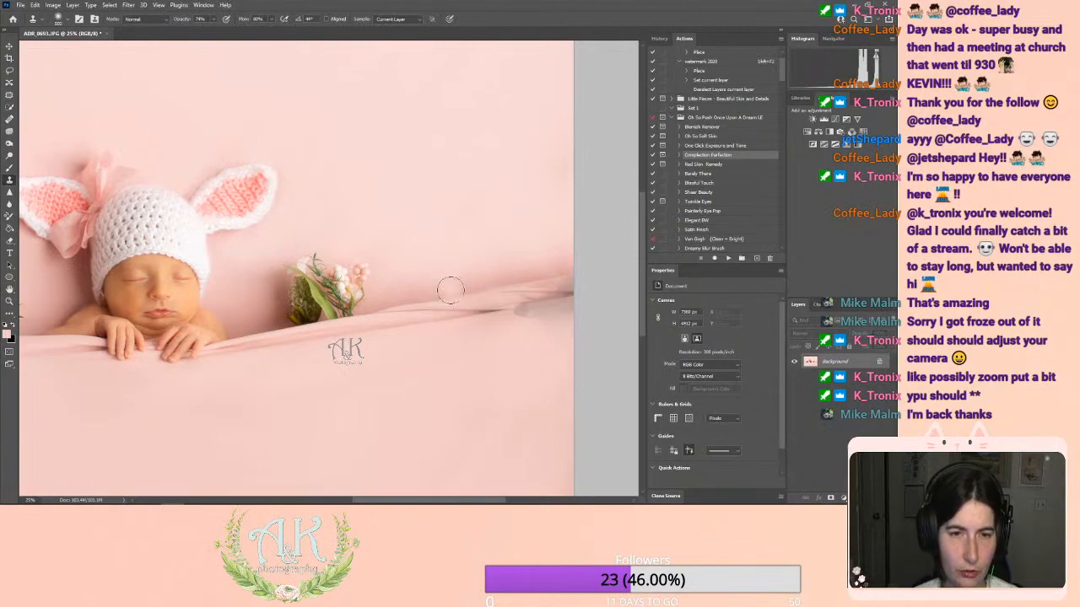
left_click(272, 19)
left_click(213, 19)
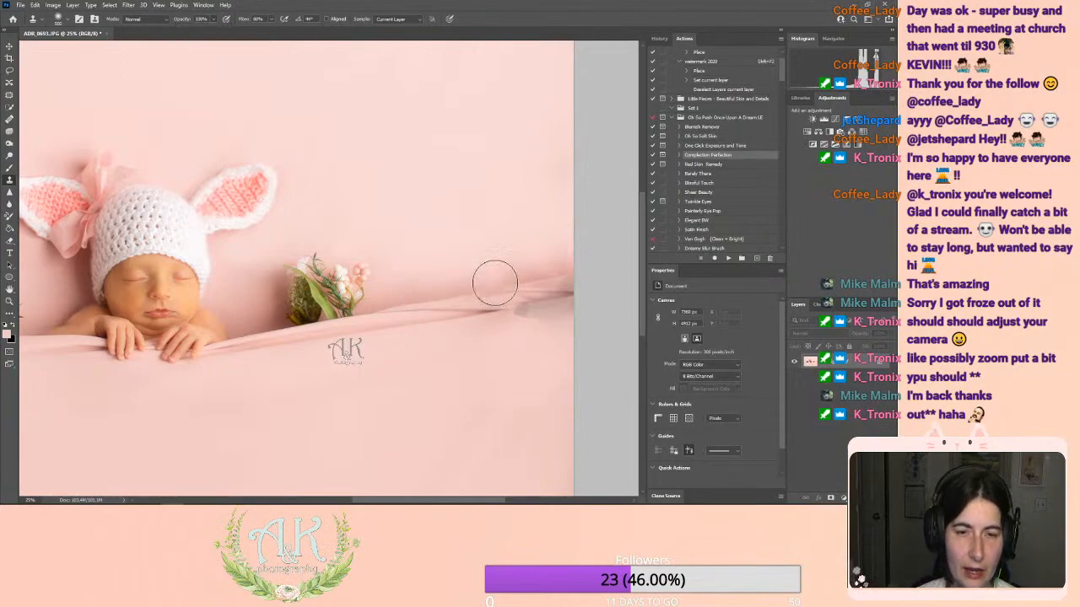
mouse_move(497, 278)
left_mouse_down()
mouse_move(560, 273)
mouse_move(536, 279)
left_mouse_up()
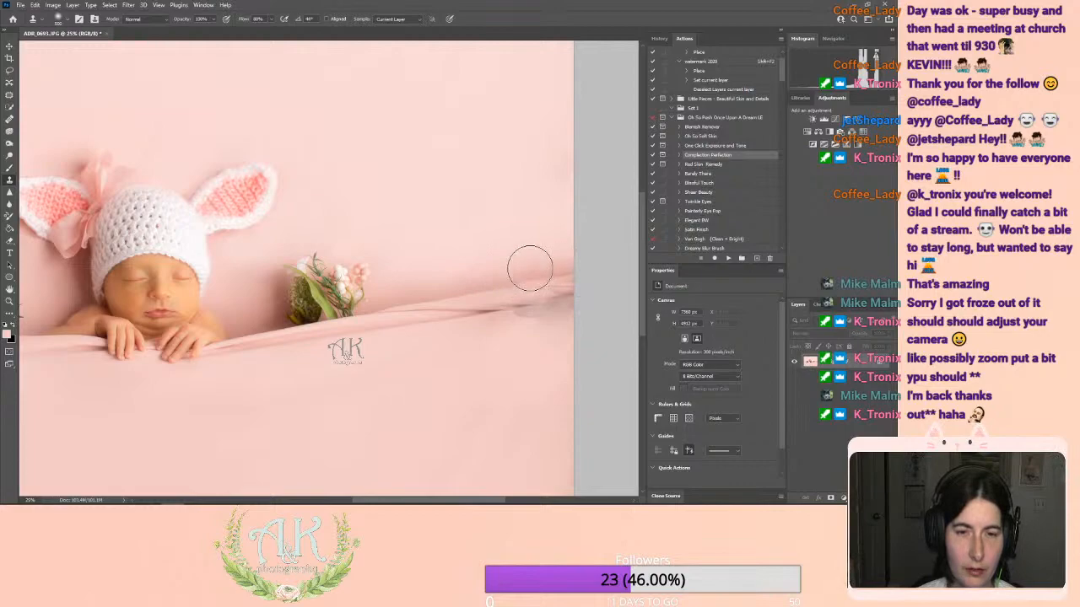
Step: Clone smooth fabric over the grey glove remnant and the remaining folds at the blanket's right edge
left_click(545, 273)
left_click(529, 277)
mouse_move(529, 277)
left_mouse_down()
mouse_move(545, 280)
mouse_move(529, 292)
mouse_move(546, 294)
left_mouse_up()
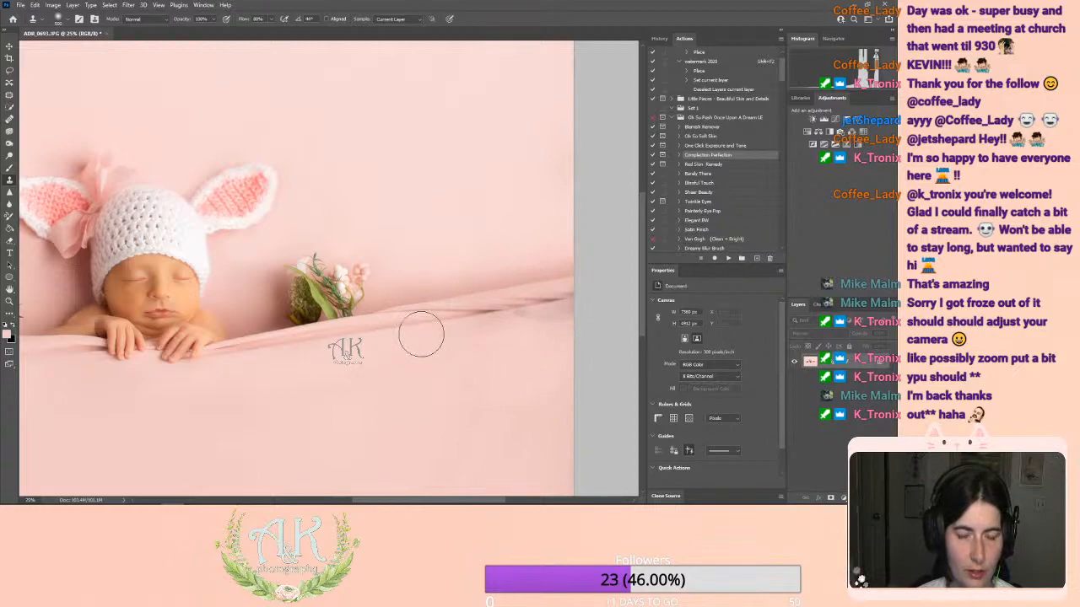
mouse_move(524, 329)
left_mouse_down()
mouse_move(576, 312)
mouse_move(504, 340)
mouse_move(533, 318)
left_mouse_up()
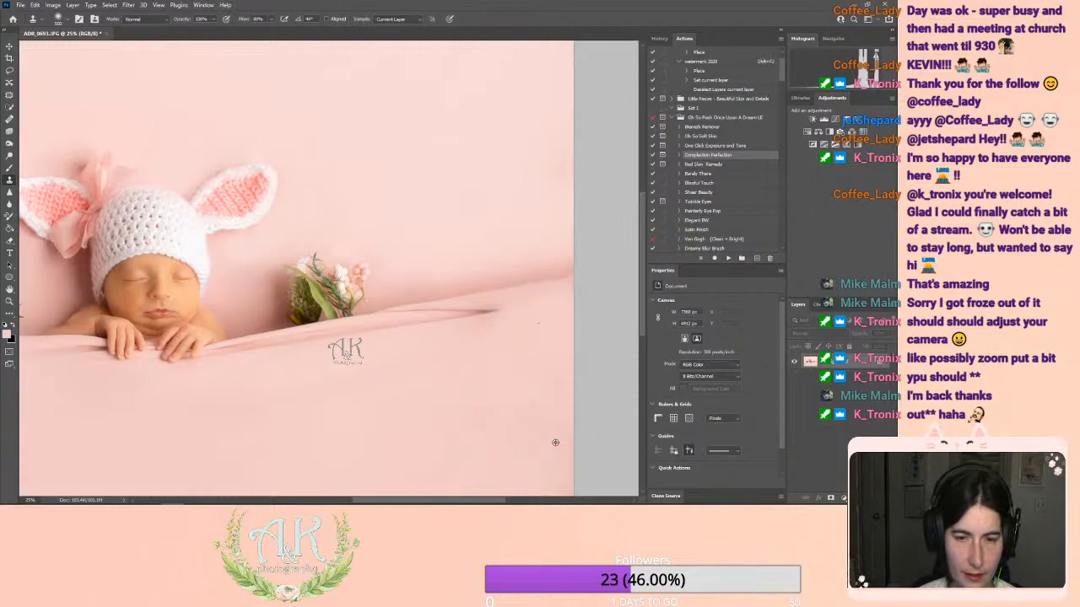
Step: Brush pink over the leftover fold shadow right of the flowers and smooth the blanket below it
left_click(7, 167)
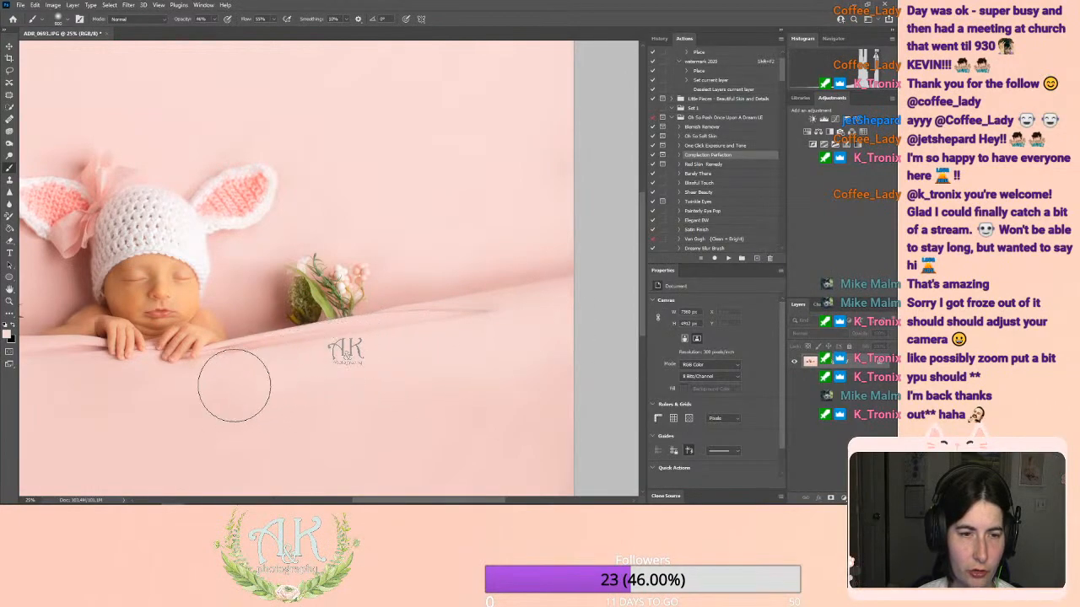
scroll(561, 393, "down", 2)
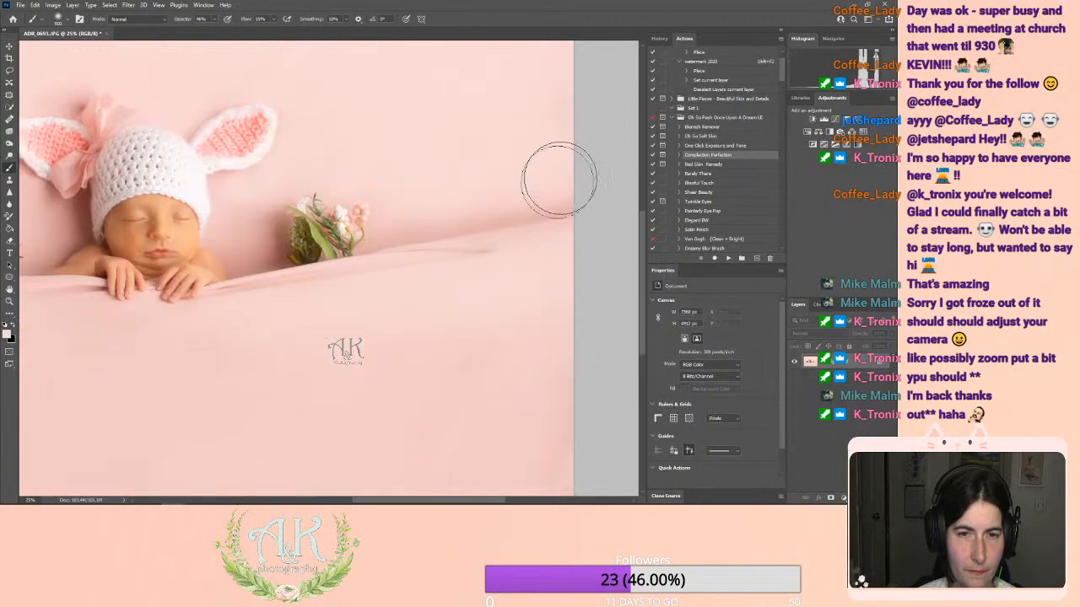
scroll(521, 441, "down", 3)
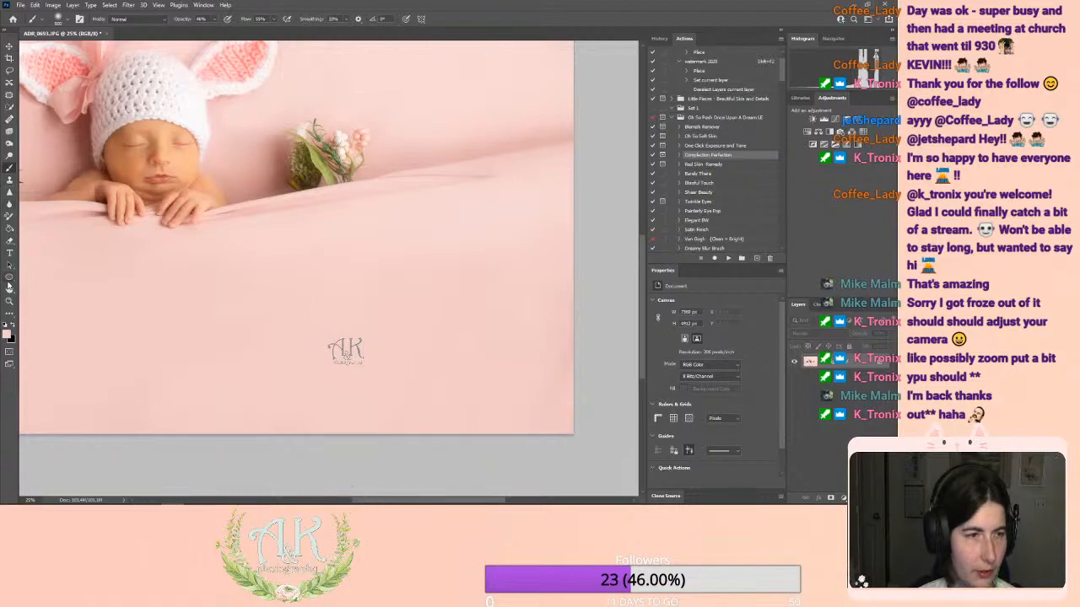
Step: Examine the blanket below the left flowers, and fit the whole photo on screen to check the result
left_click(10, 289)
left_click_drag(224, 273, 480, 295)
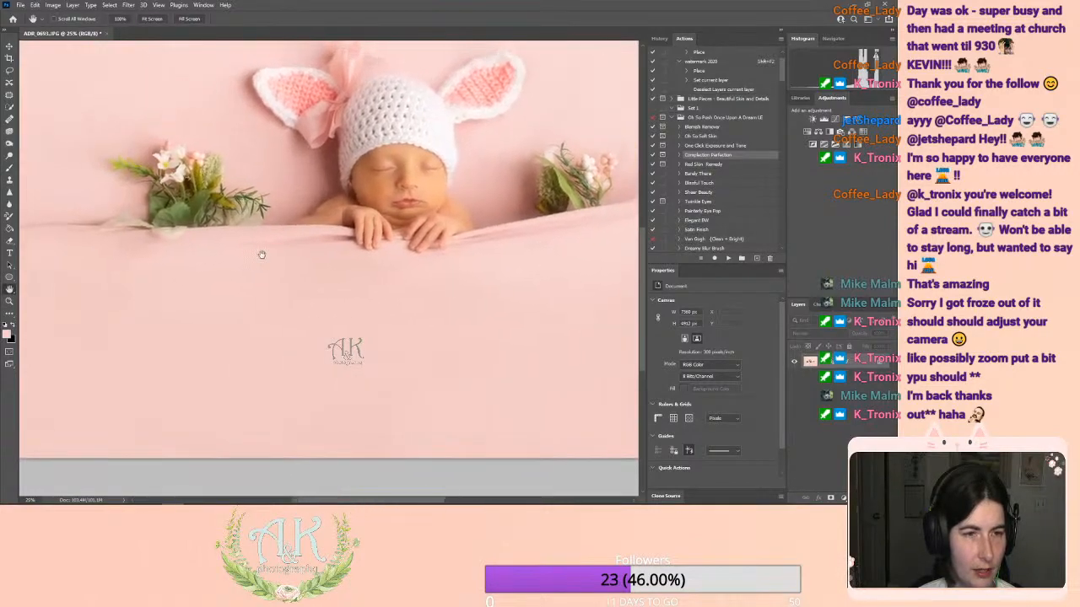
left_click_drag(262, 253, 370, 284)
left_click(10, 180)
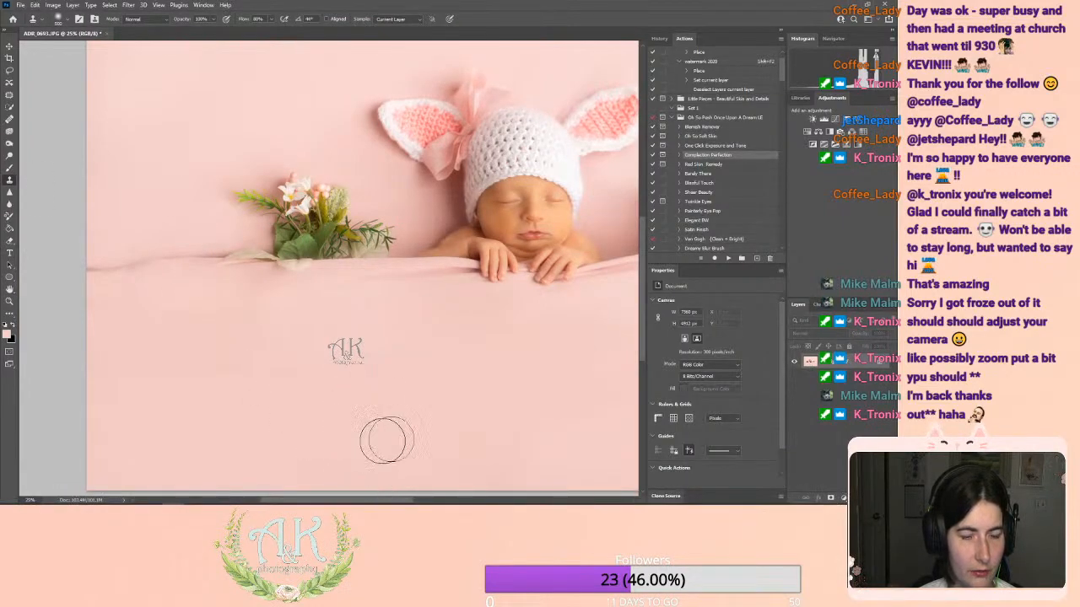
left_click(9, 301)
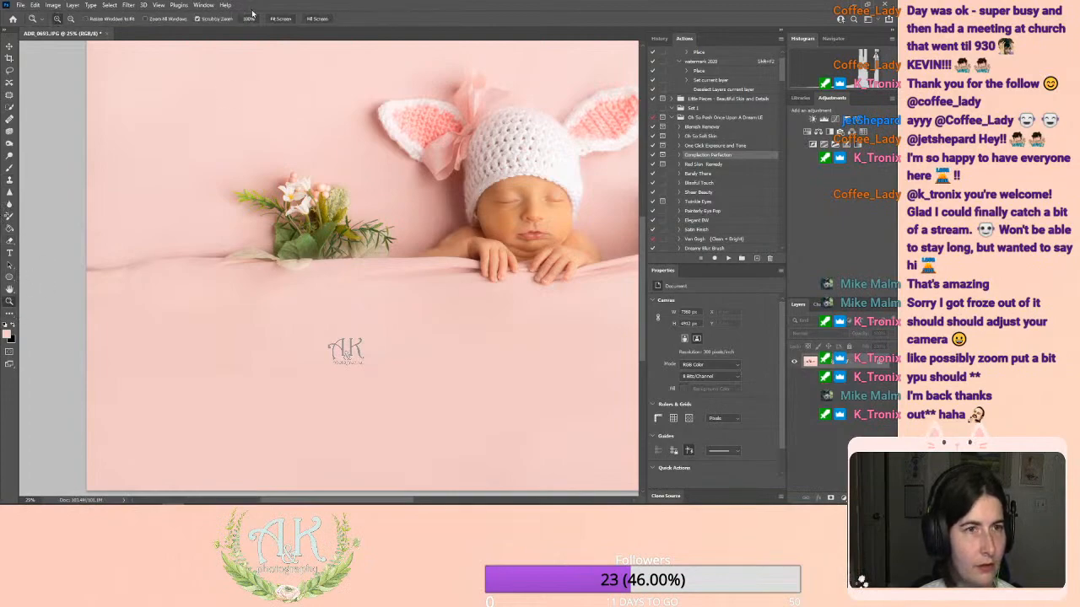
left_click(280, 19)
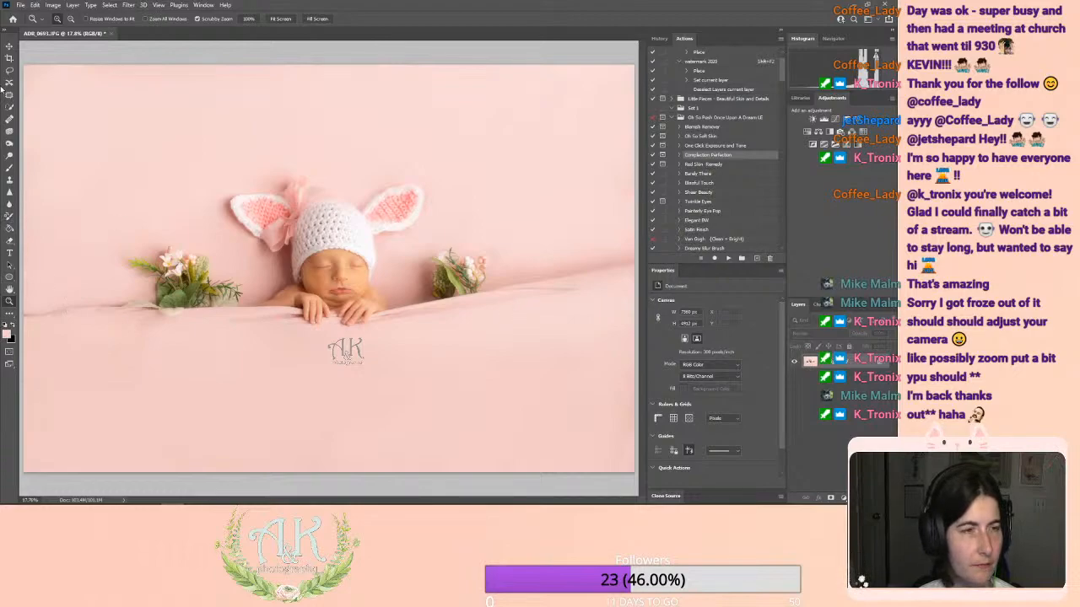
Step: Duplicate the Background layer, keeping the suggested name for the copy
right_click(806, 363)
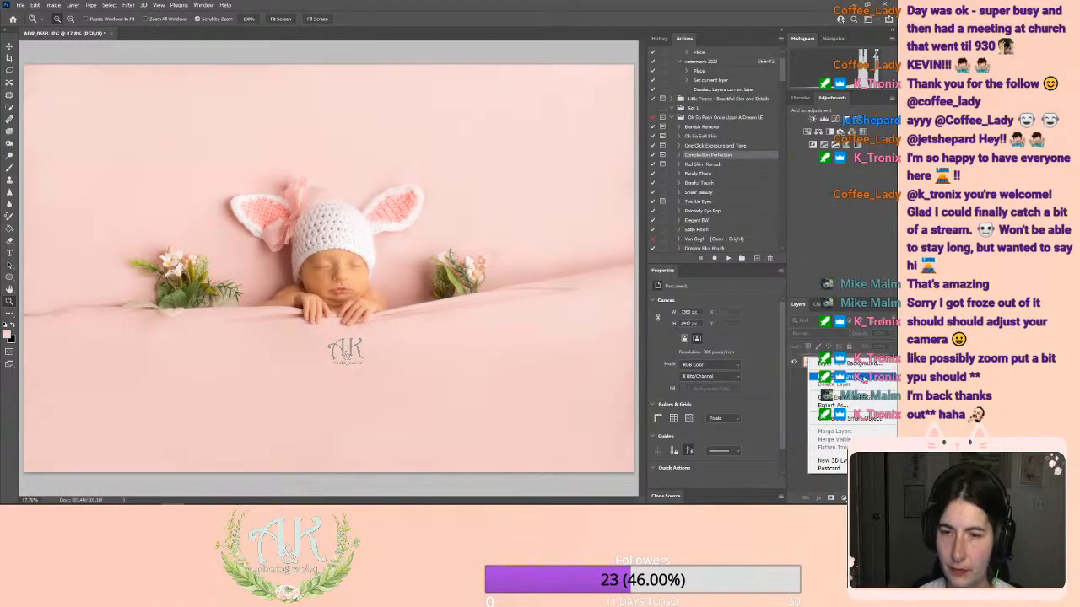
left_click(864, 372)
left_click(520, 141)
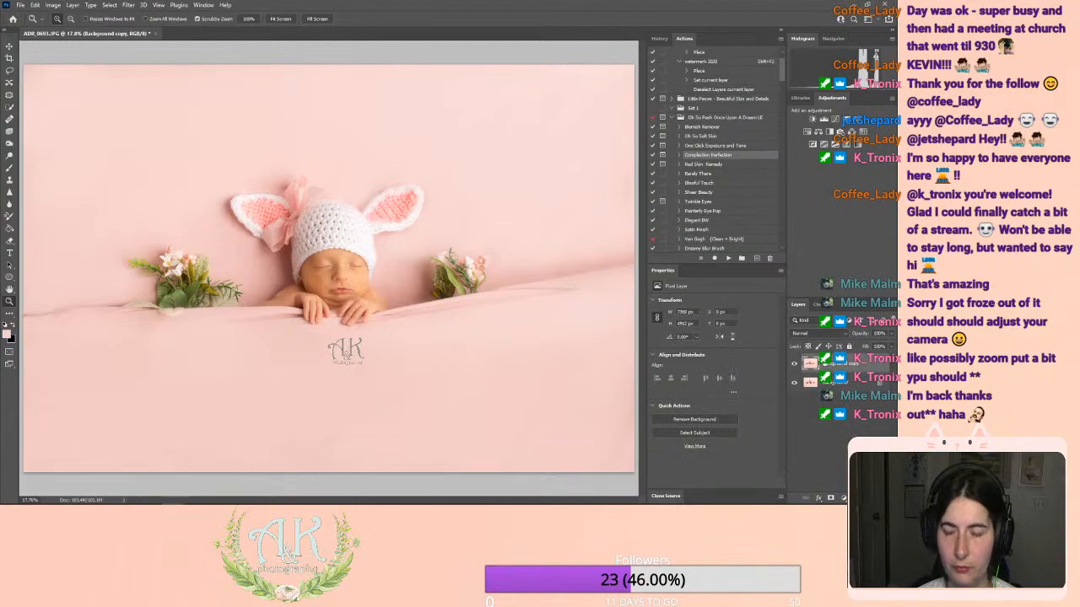
right_click(830, 364)
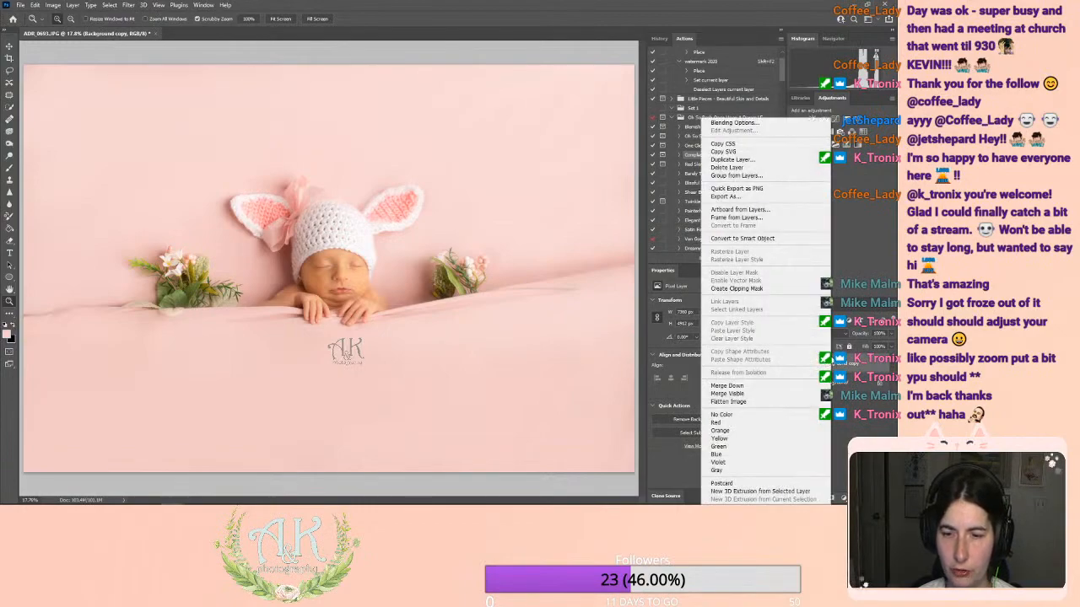
left_click(860, 418)
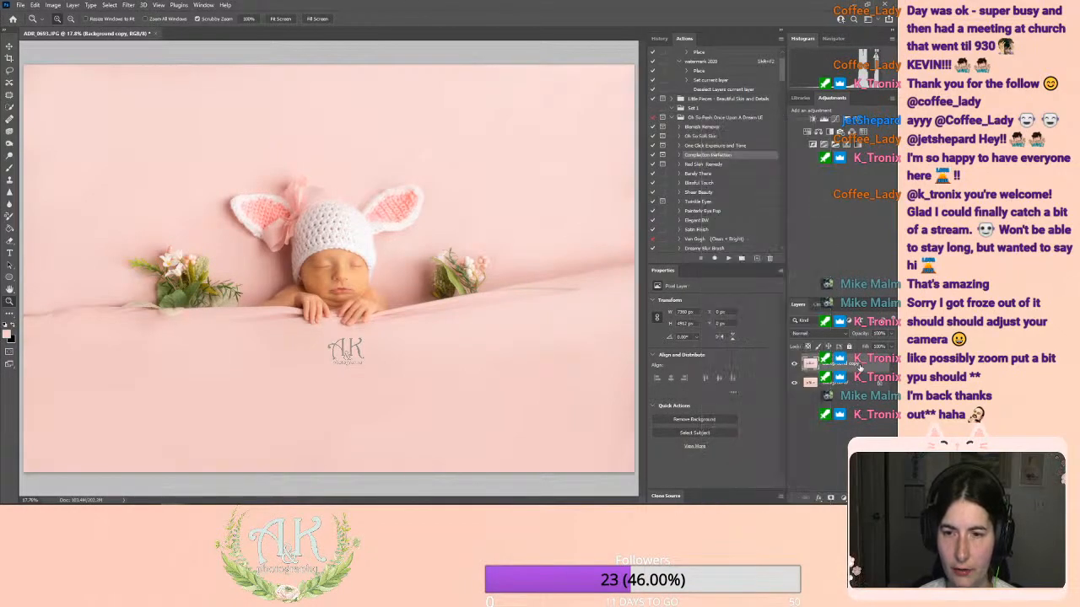
left_click(71, 5)
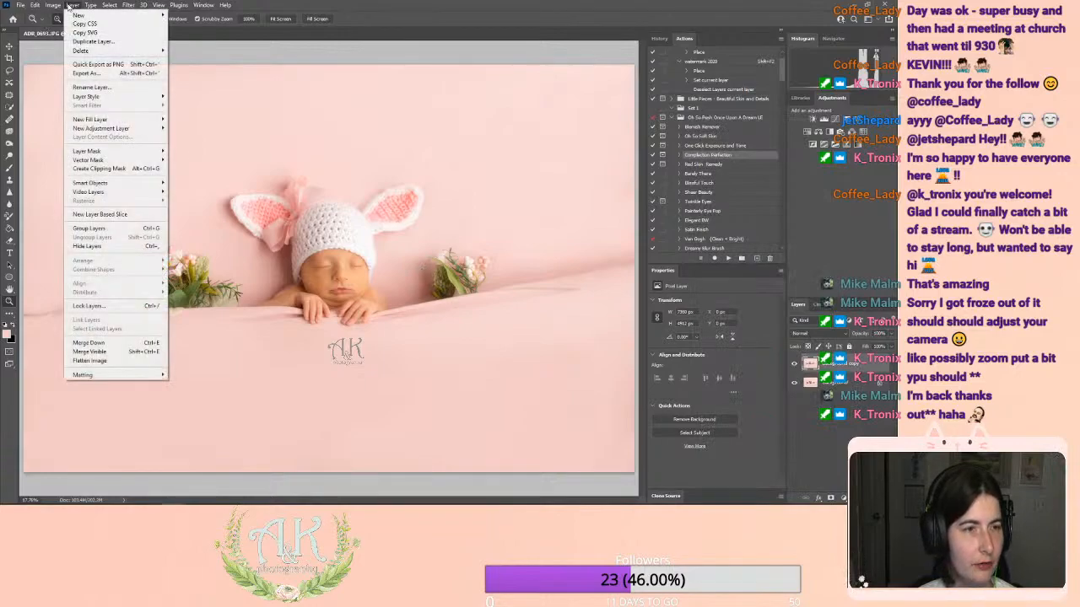
mouse_move(110, 129)
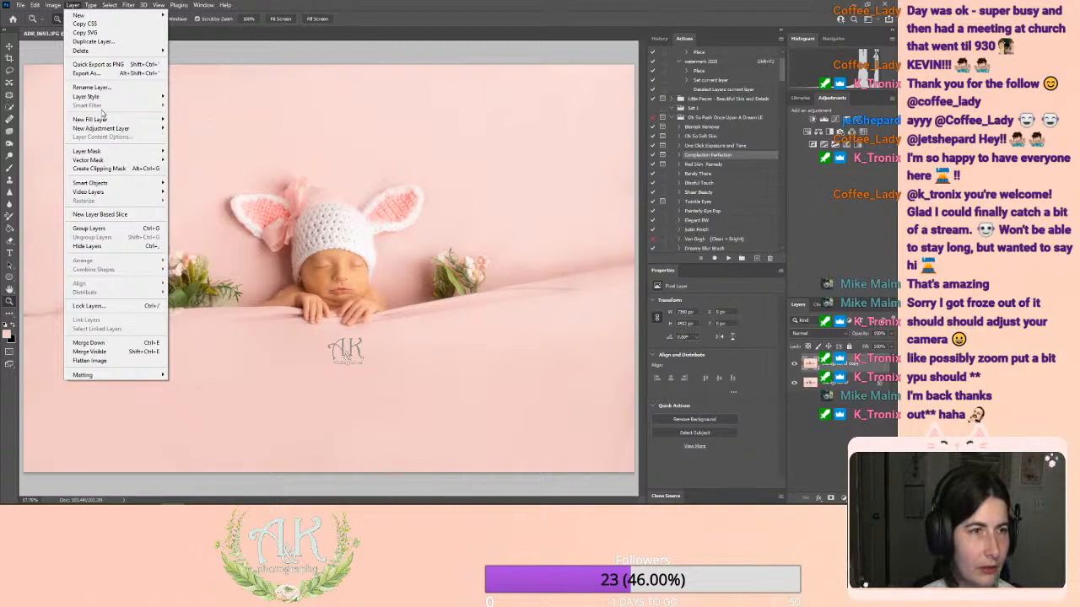
mouse_move(48, 5)
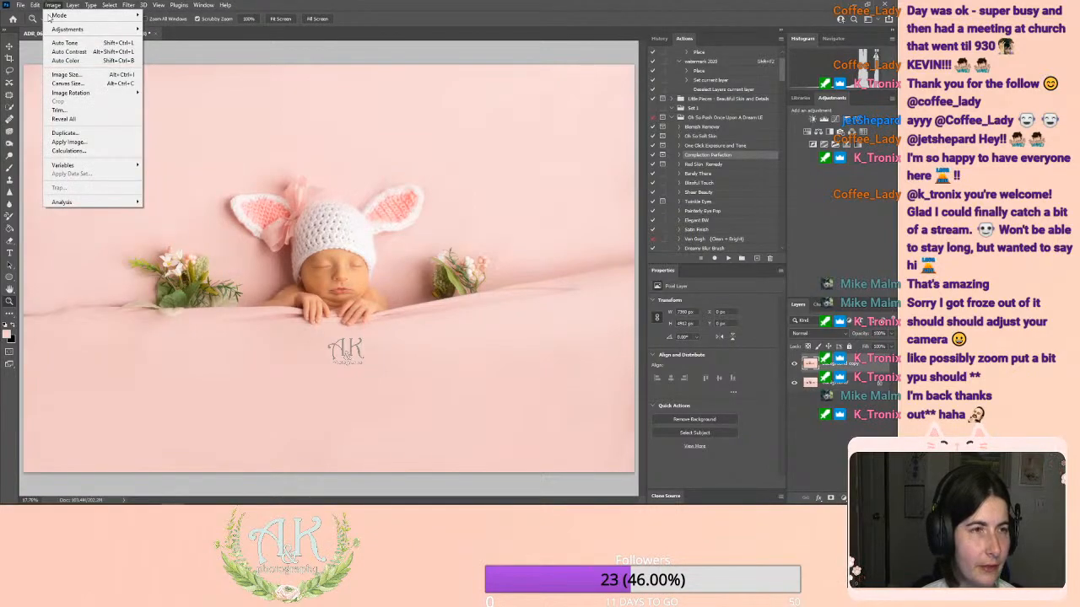
mouse_move(75, 93)
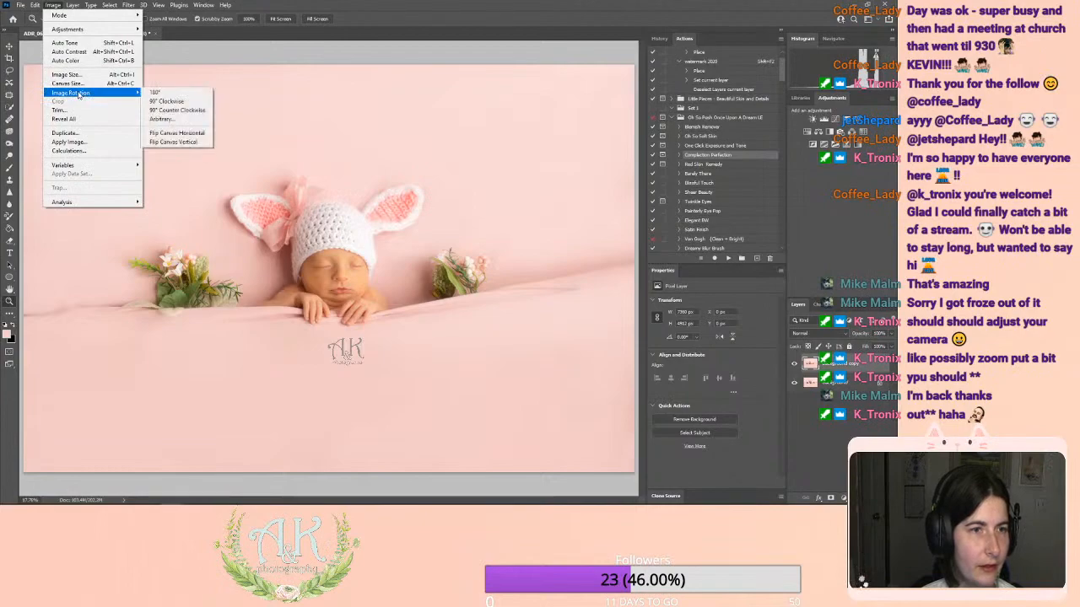
Step: Hide the original Background layer and flip the canvas horizontally
left_click(794, 382)
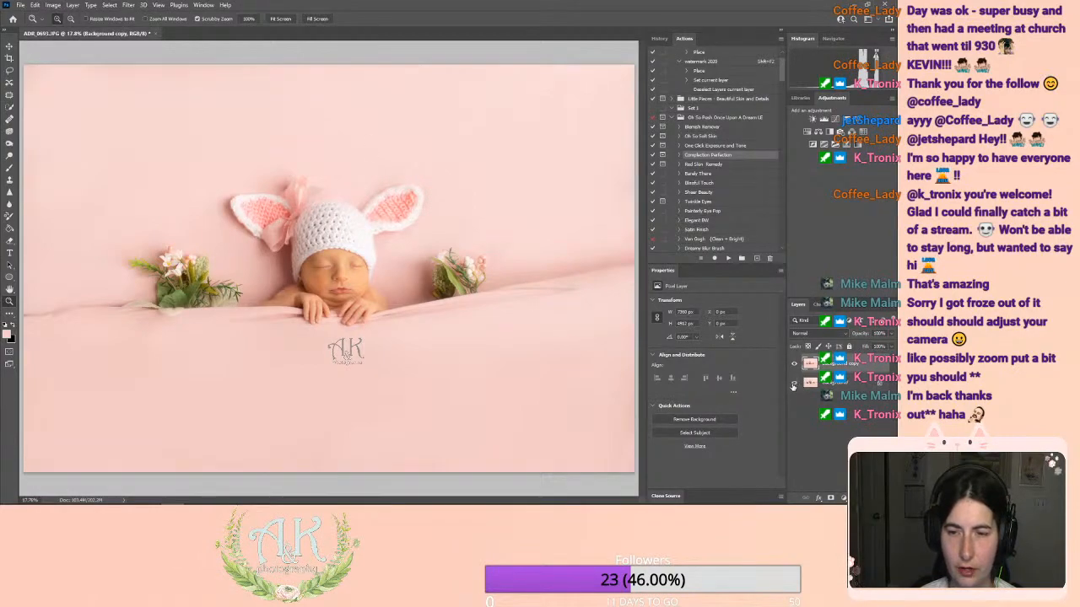
left_click(91, 5)
mouse_move(60, 4)
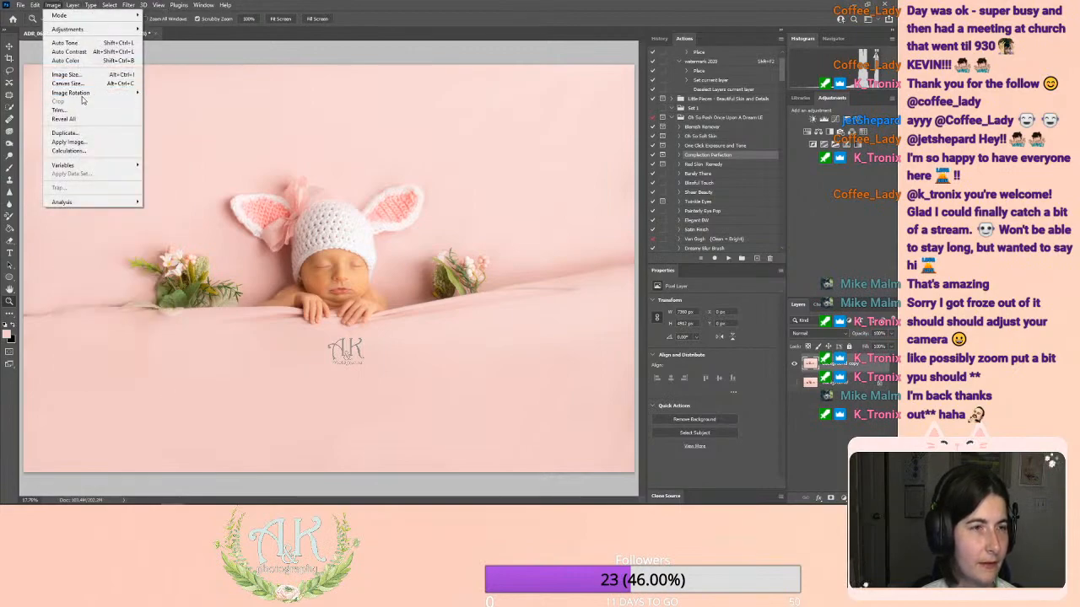
mouse_move(93, 95)
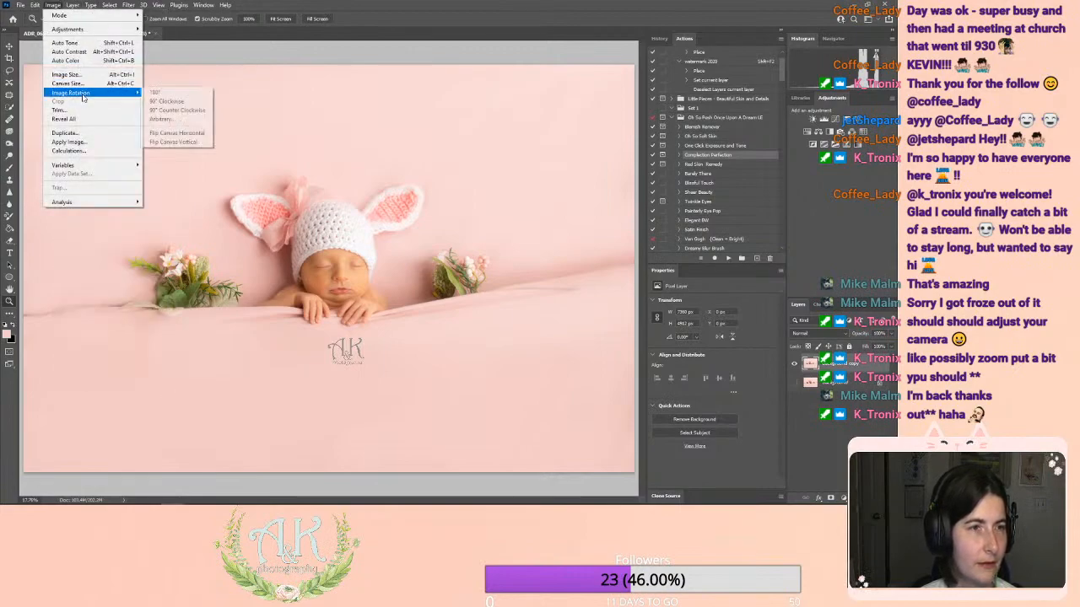
left_click(196, 134)
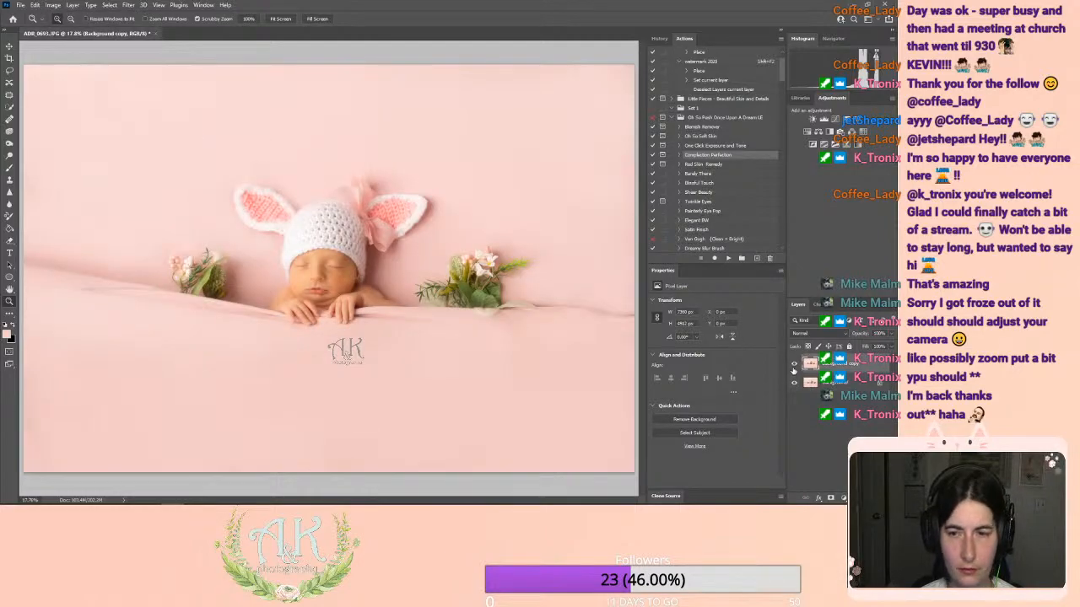
Step: Toggle the visibility of both layers to compare their orientation, and undo the horizontal canvas flip
left_click(793, 366)
left_click(794, 385)
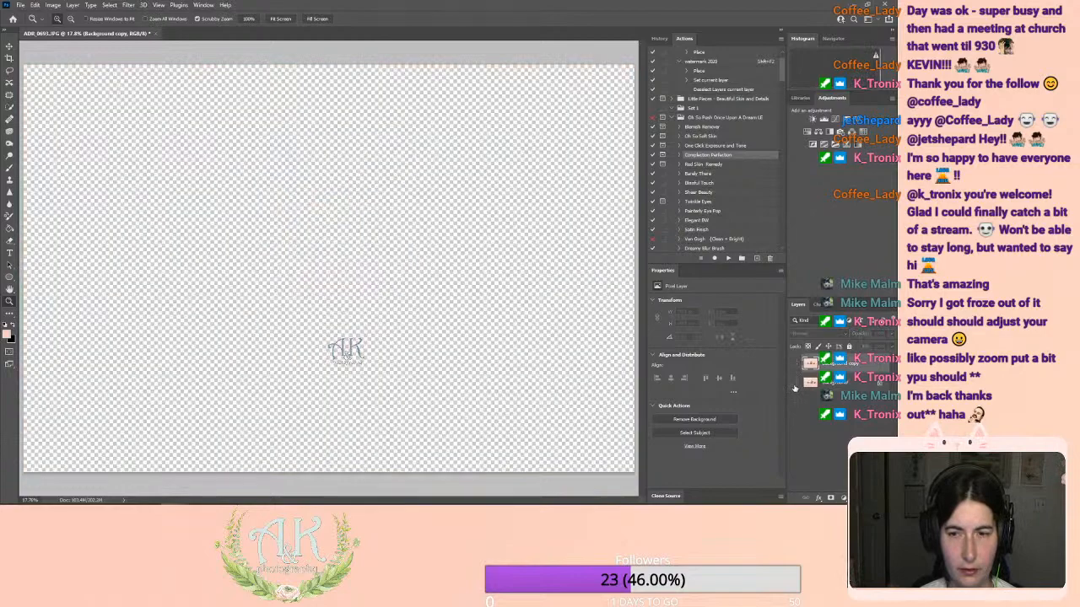
left_click(794, 385)
left_click(793, 366)
left_click(793, 366)
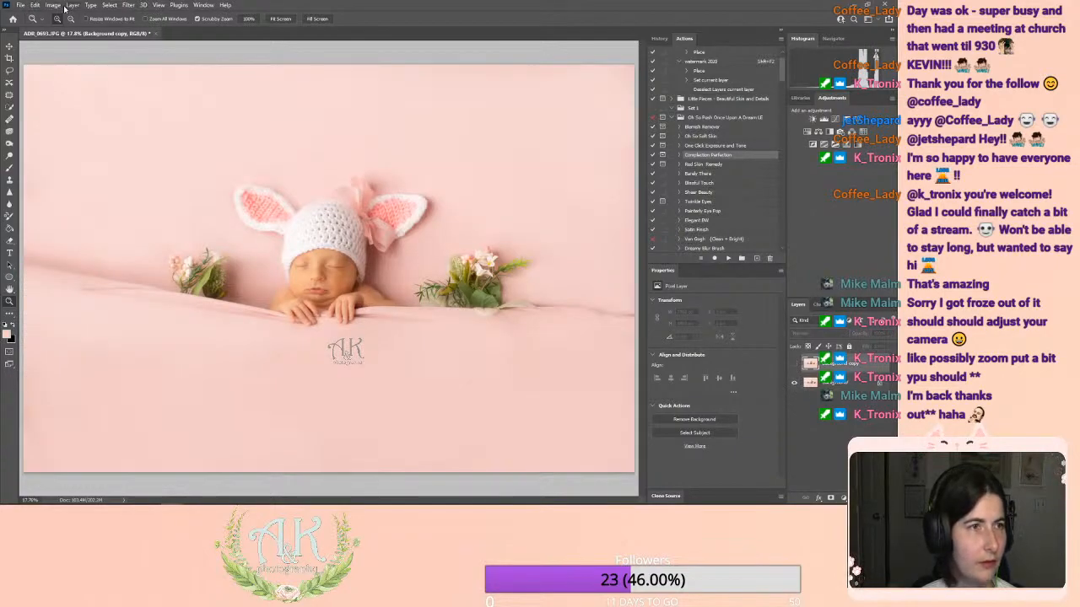
left_click(35, 5)
left_click(37, 16)
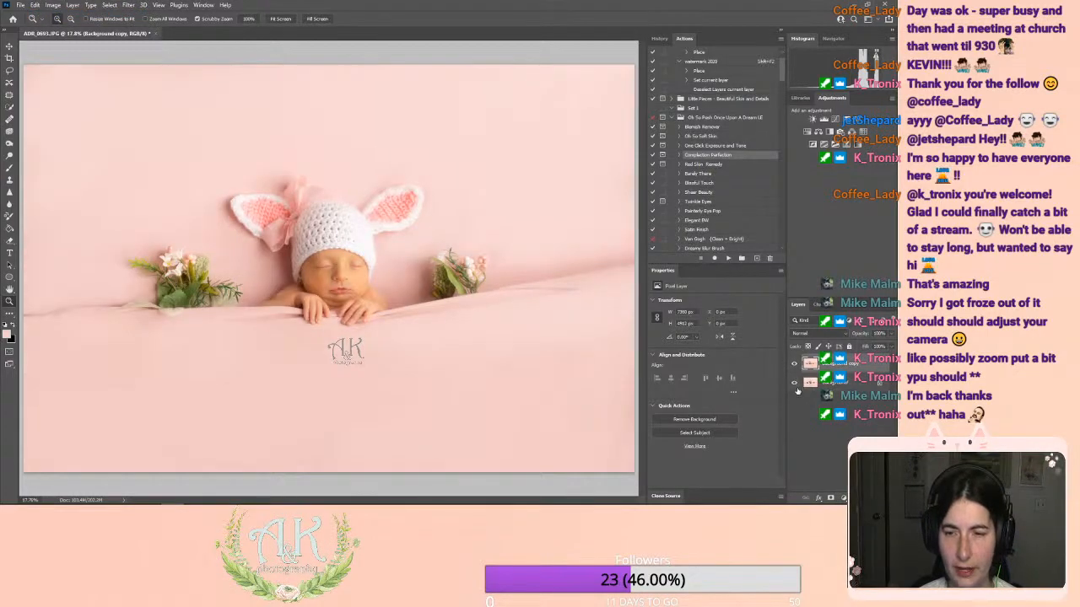
left_click(794, 364)
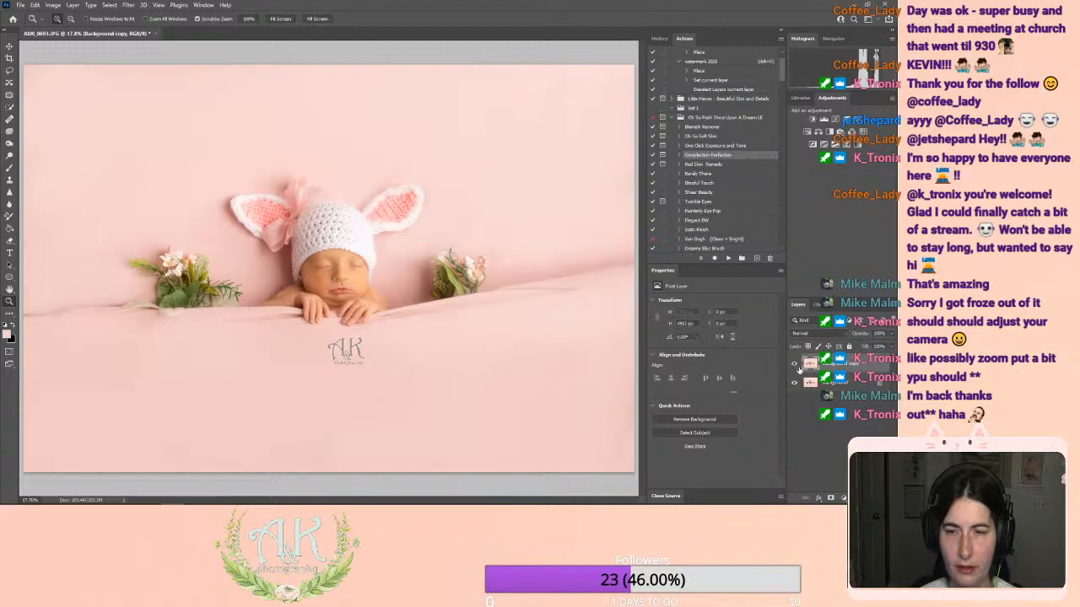
right_click(846, 373)
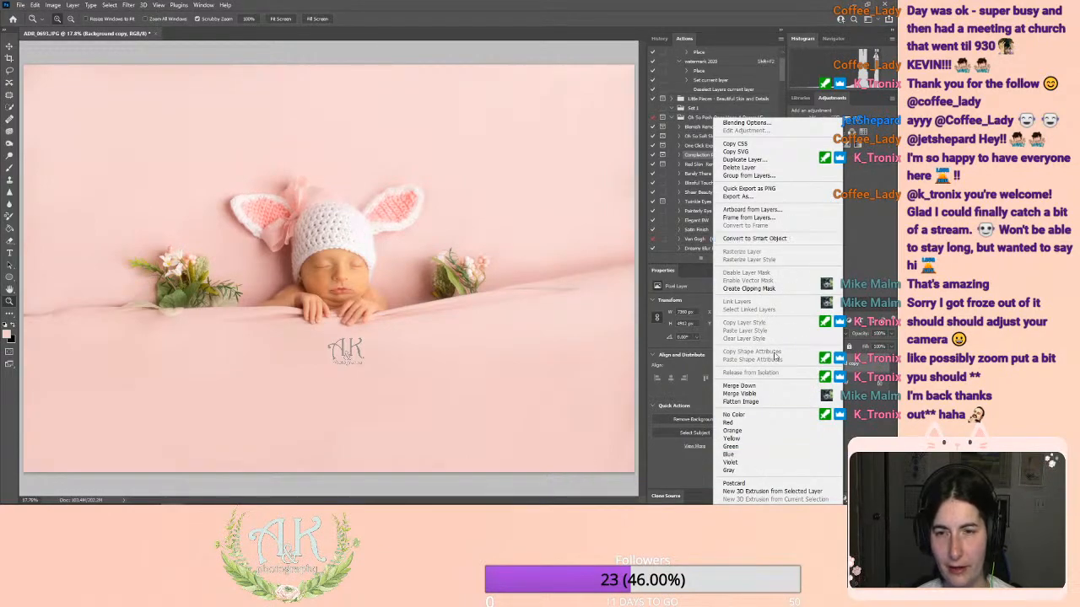
left_click(876, 419)
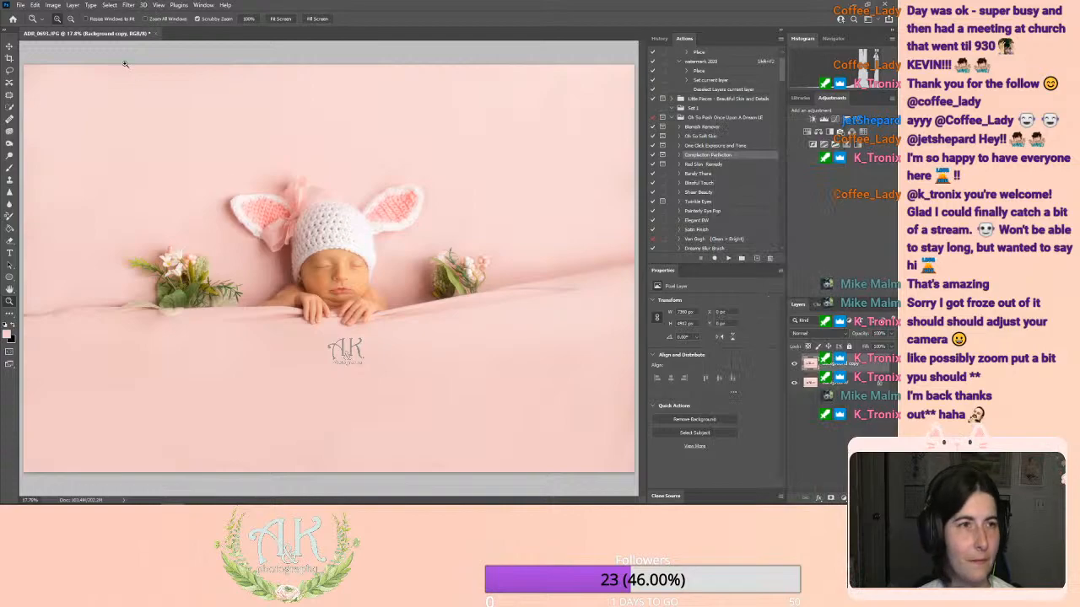
left_click(73, 5)
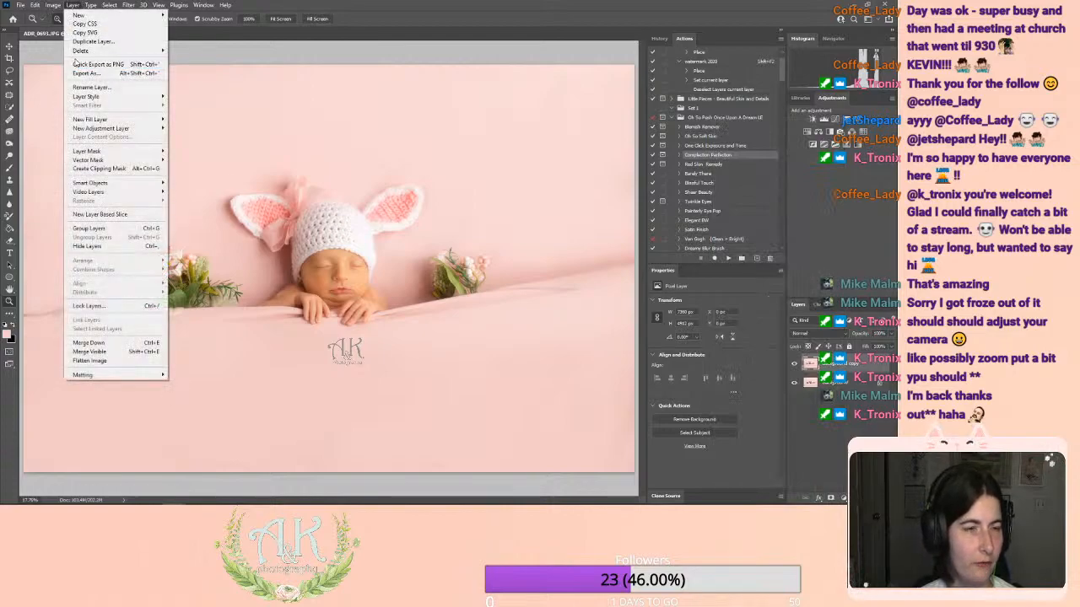
mouse_move(54, 5)
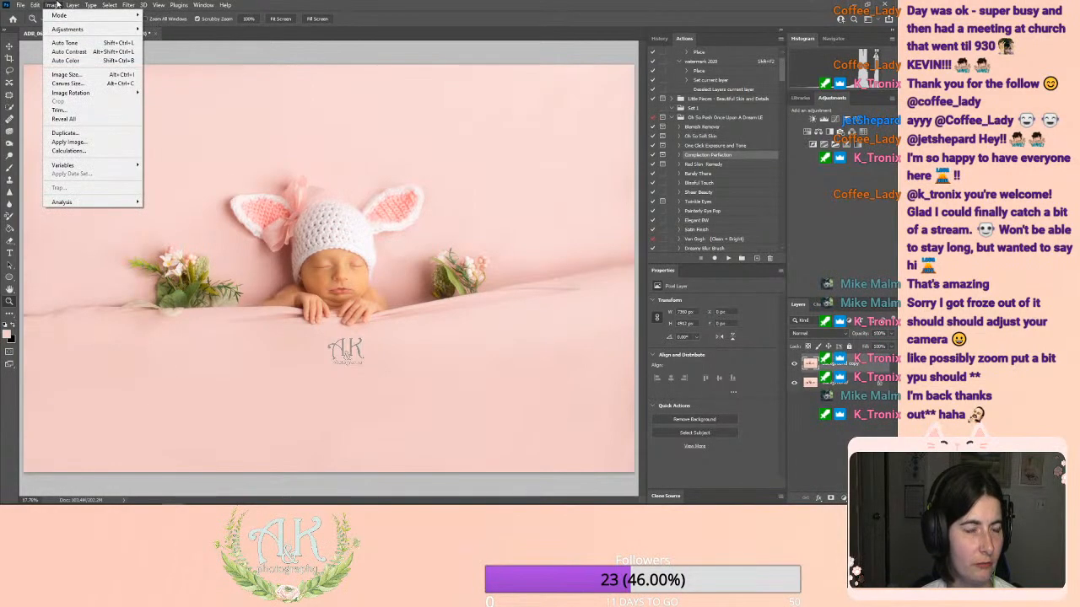
mouse_move(80, 93)
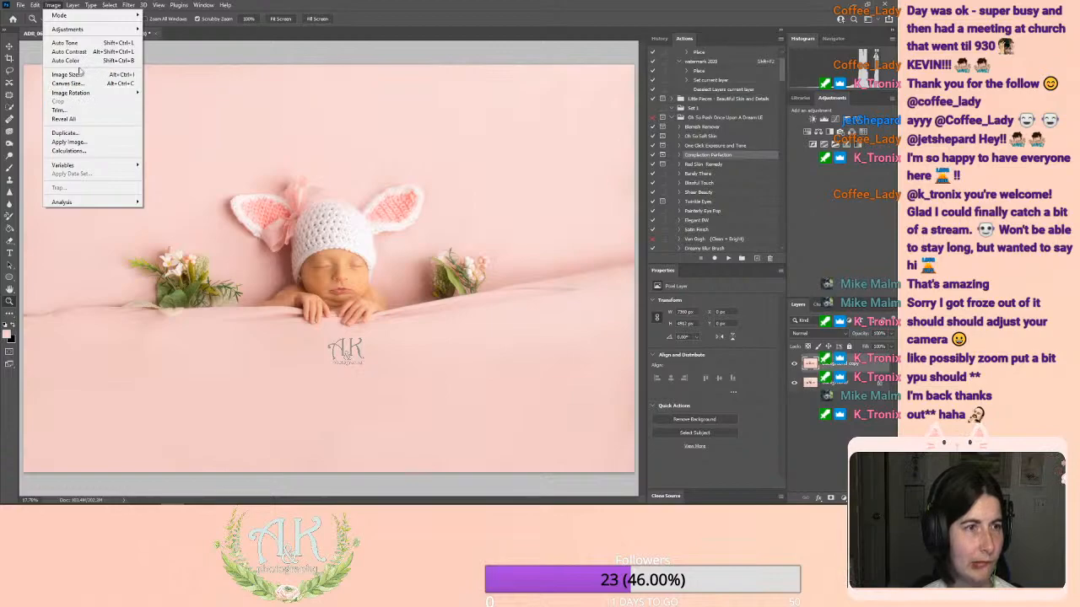
mouse_move(74, 34)
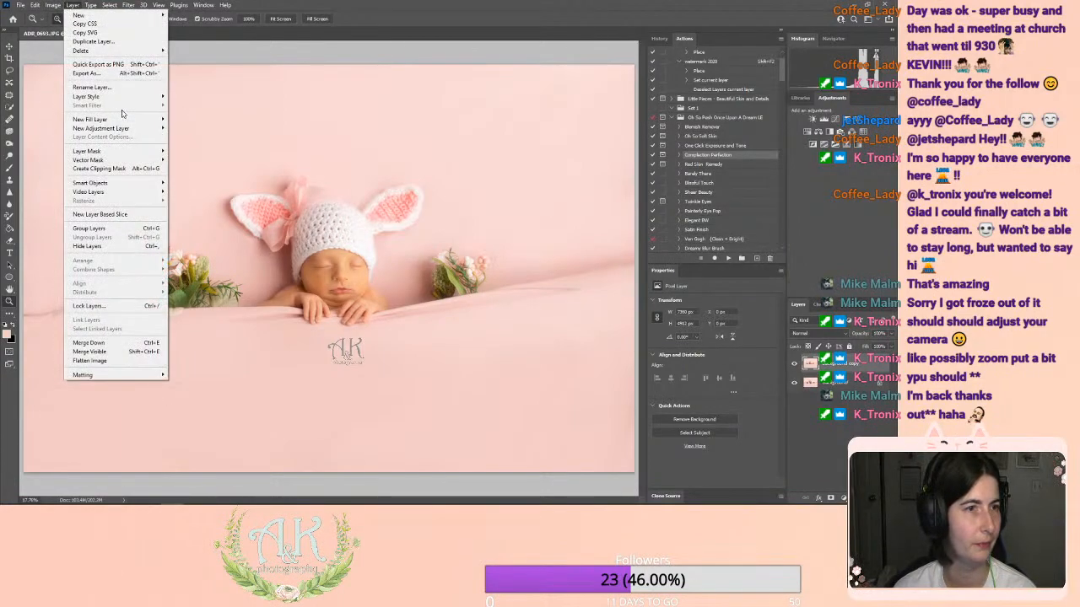
mouse_move(123, 128)
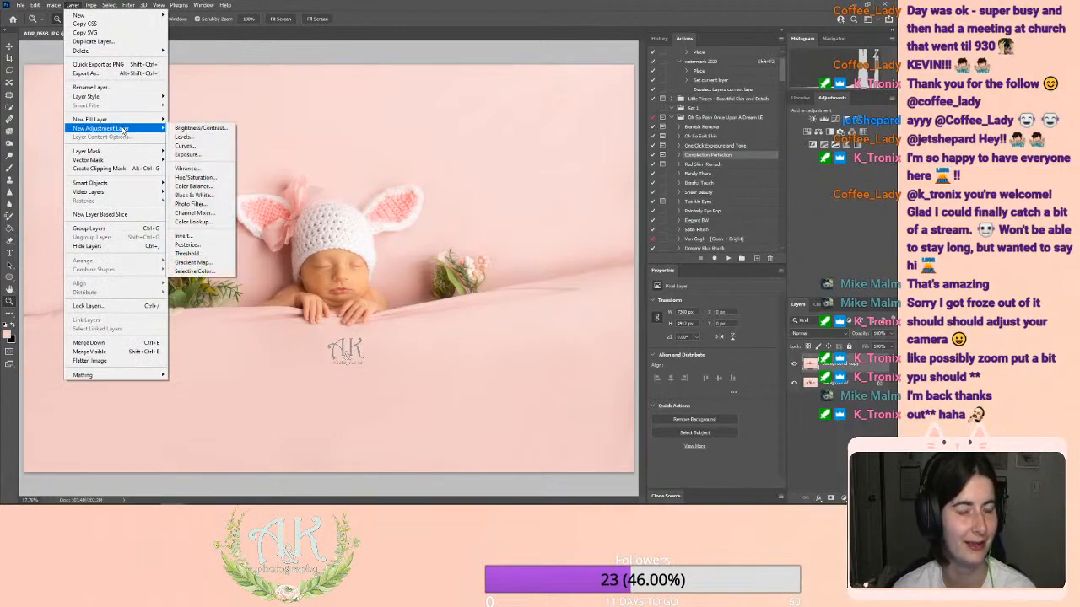
mouse_move(145, 99)
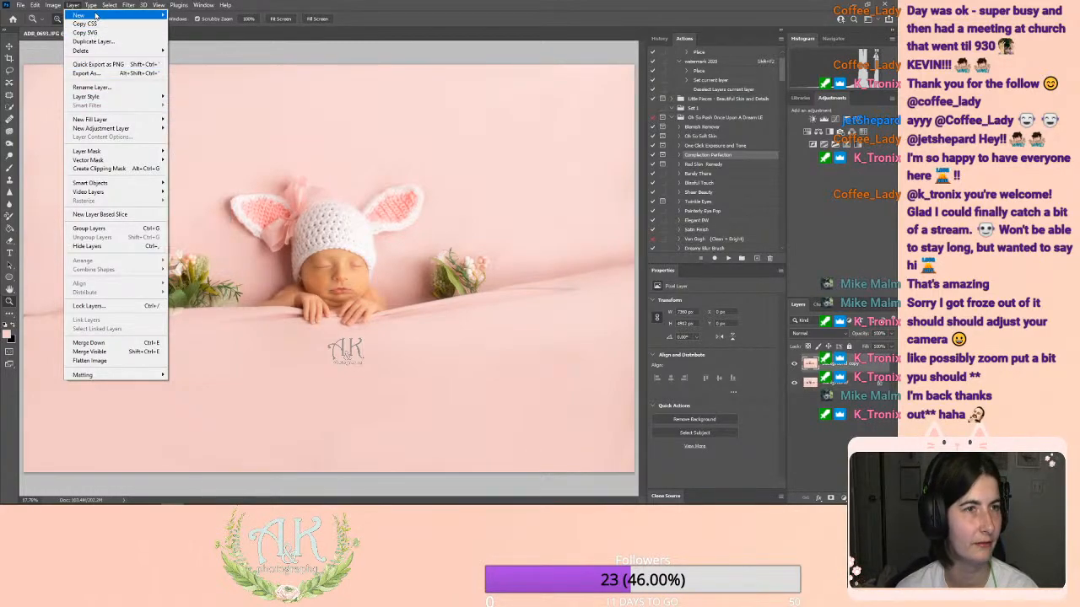
Step: Try to mirror only the duplicate layer by hiding the Background and flipping the canvas horizontally again
left_click(791, 389)
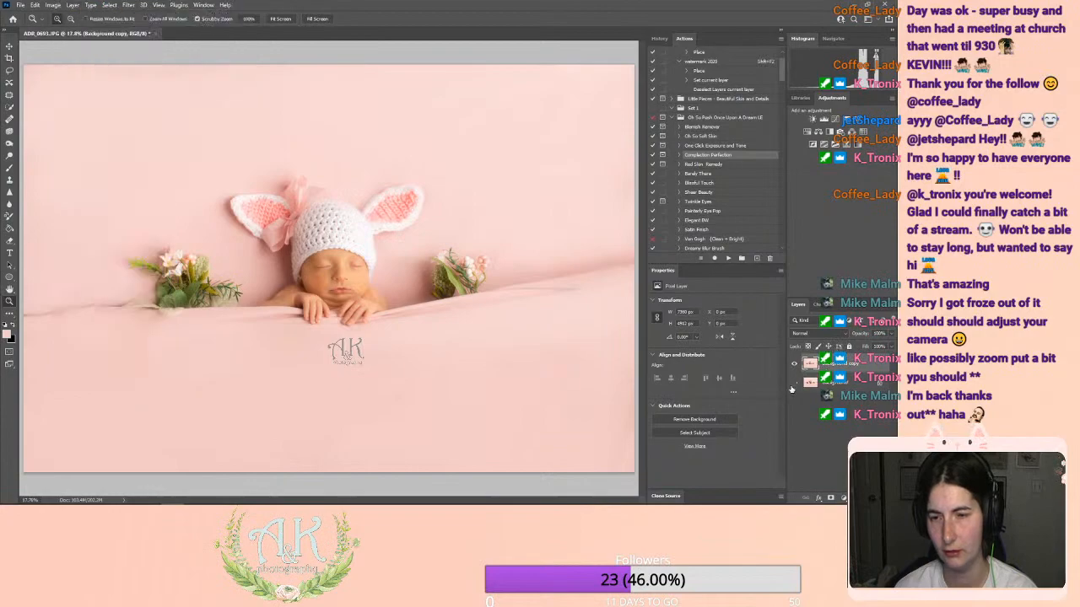
right_click(845, 365)
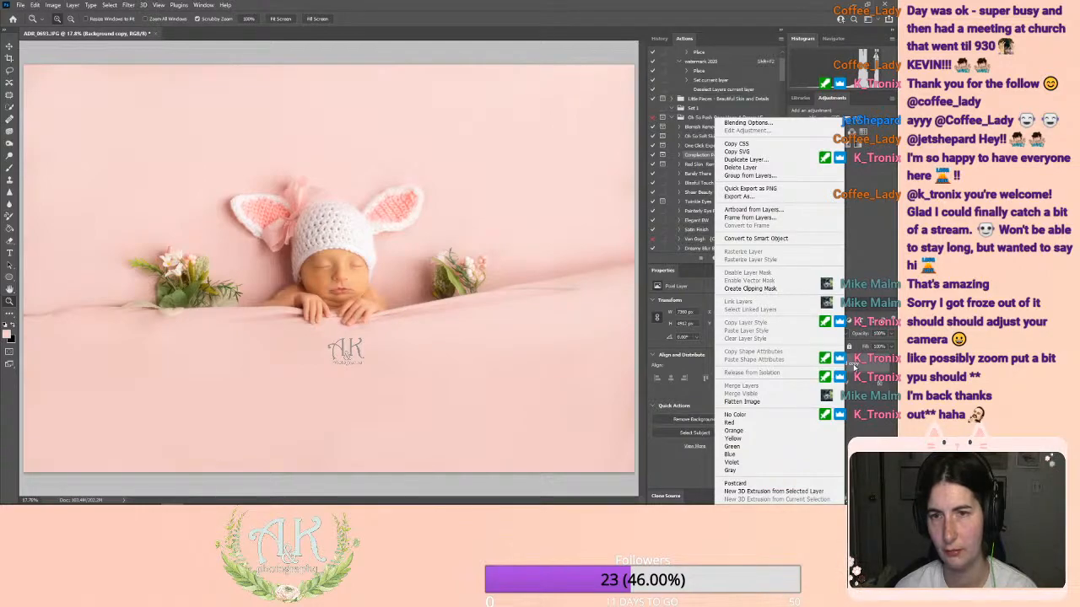
left_click(854, 367)
left_click(53, 5)
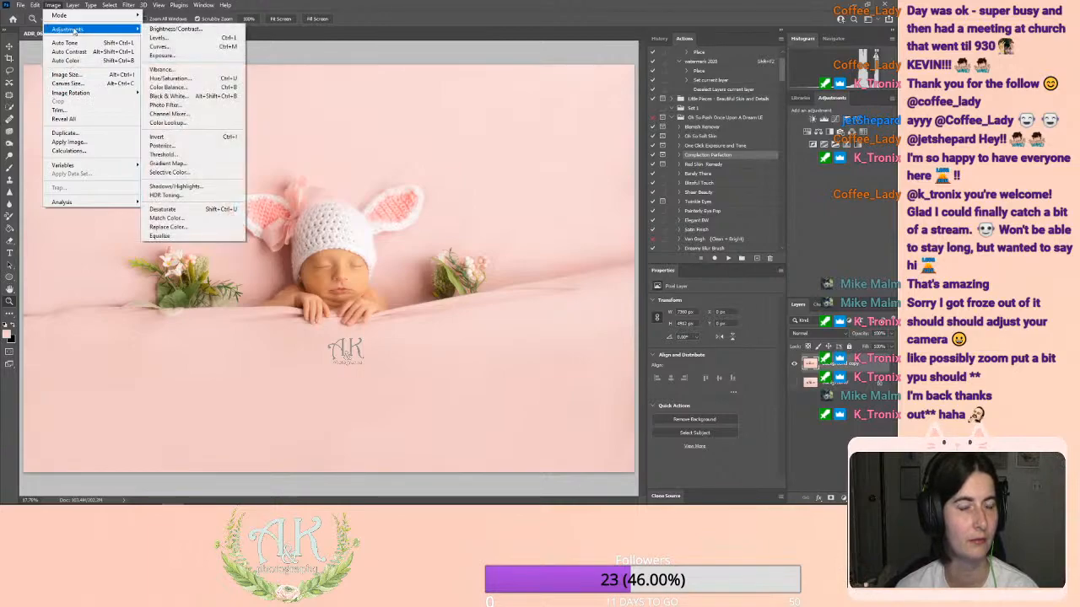
mouse_move(39, 4)
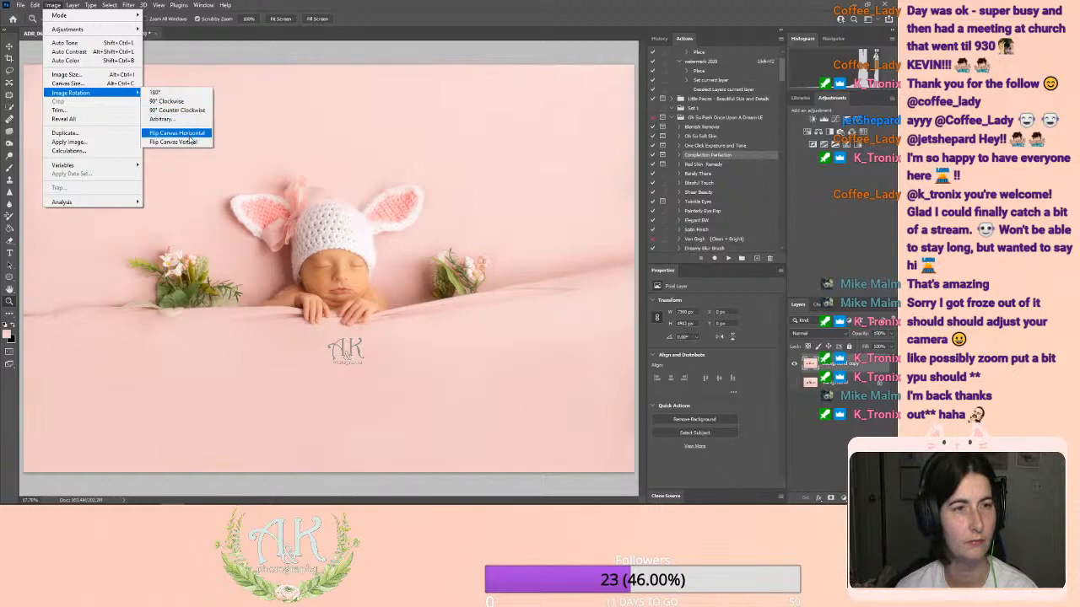
left_click(177, 133)
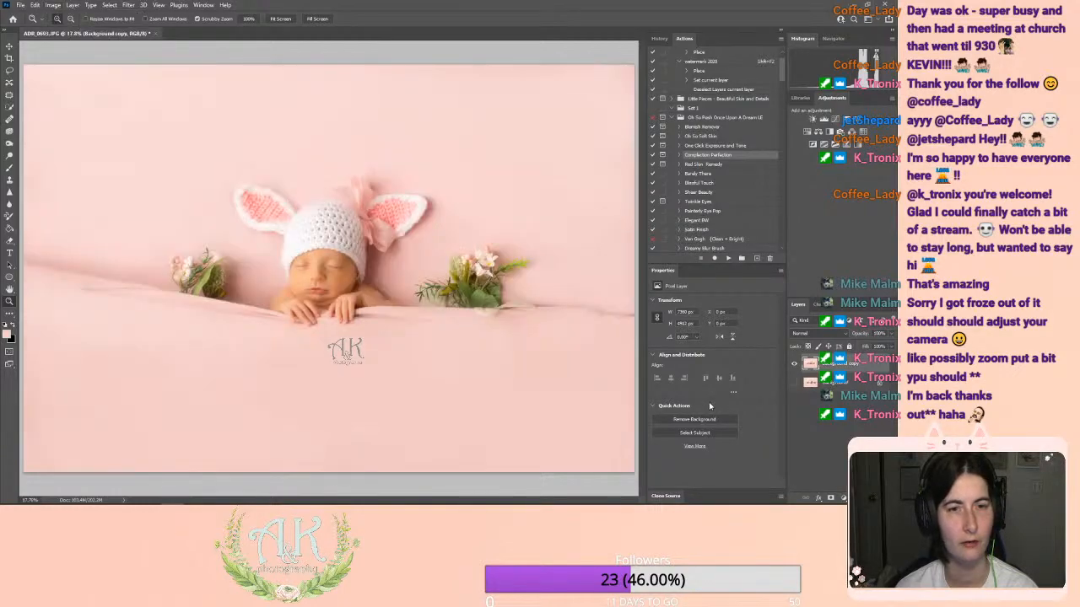
Step: Show the Background, hide the duplicate to check the original's orientation, and undo the second canvas flip
left_click(794, 383)
left_click(795, 381)
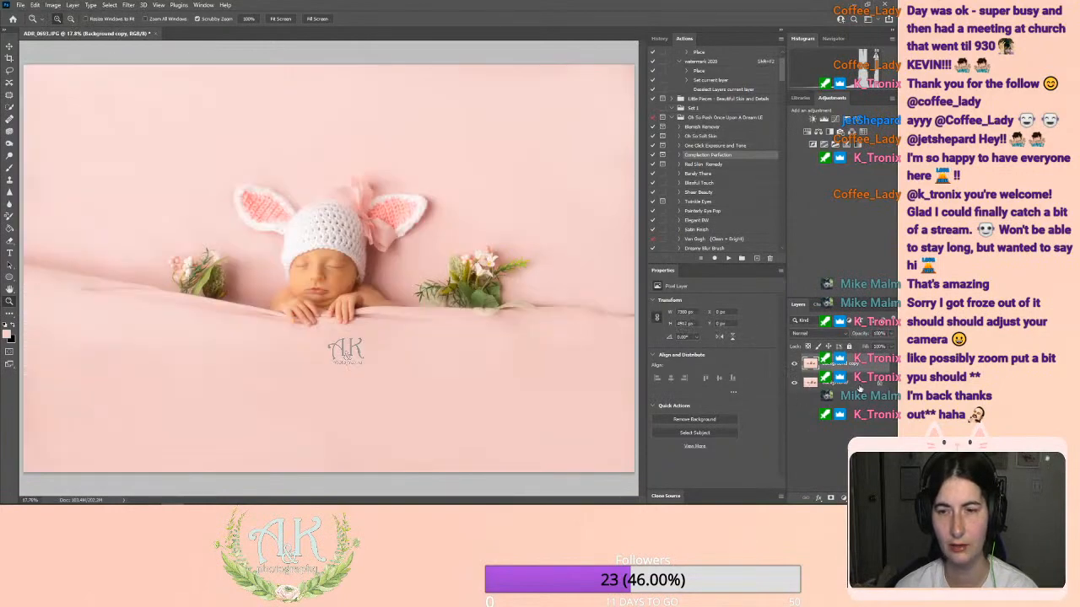
left_click(794, 364)
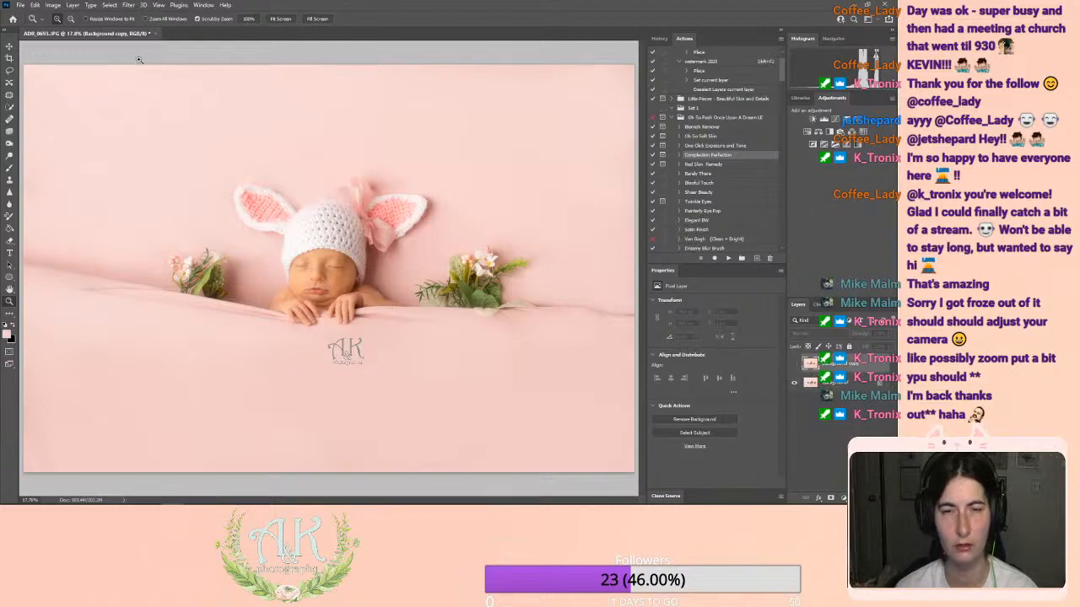
left_click(35, 5)
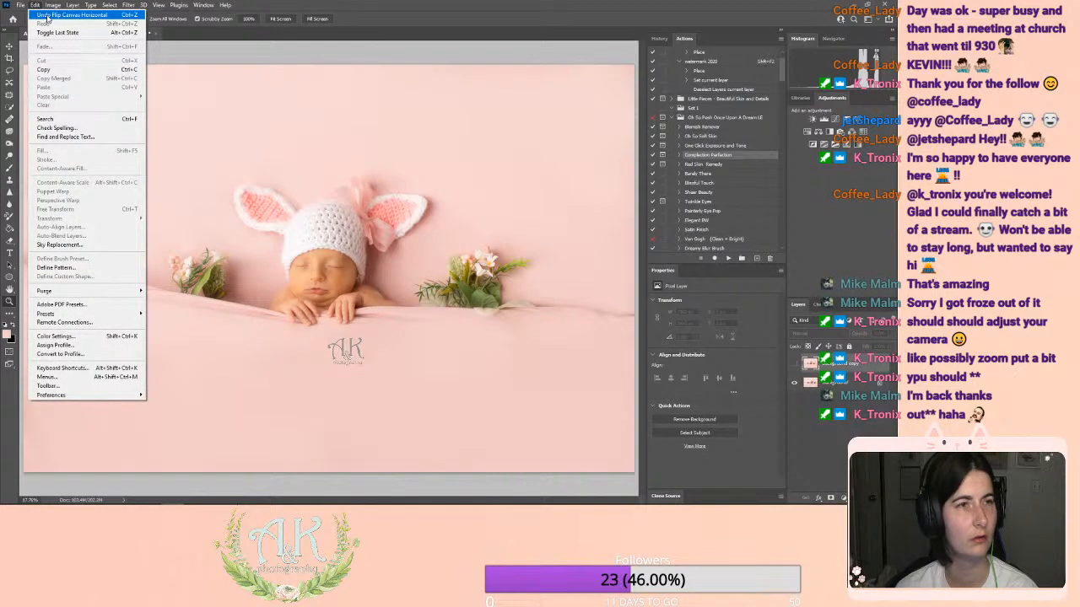
left_click(47, 16)
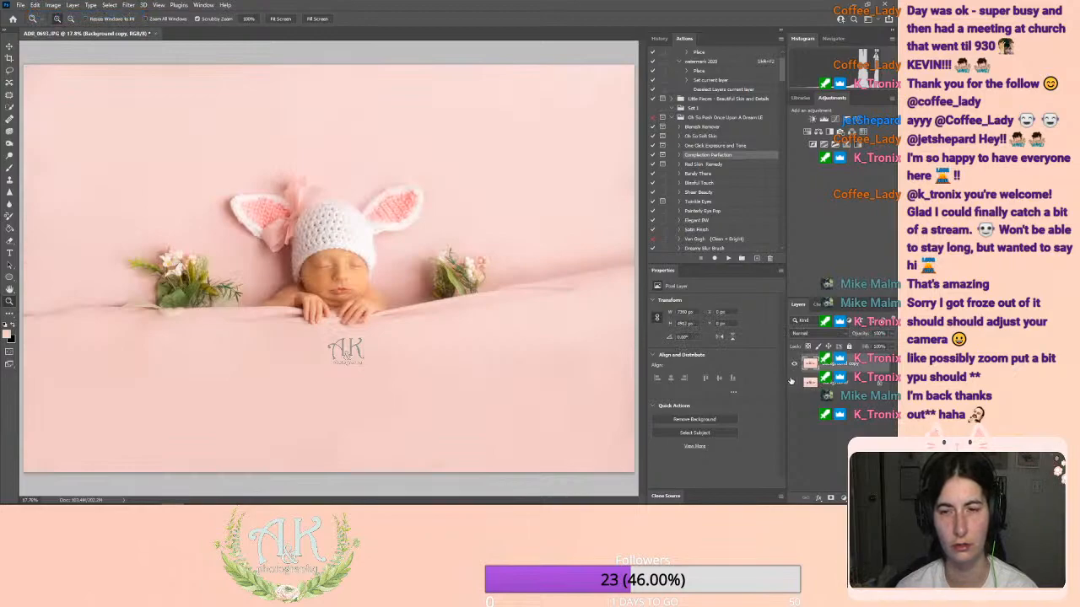
left_click(813, 408)
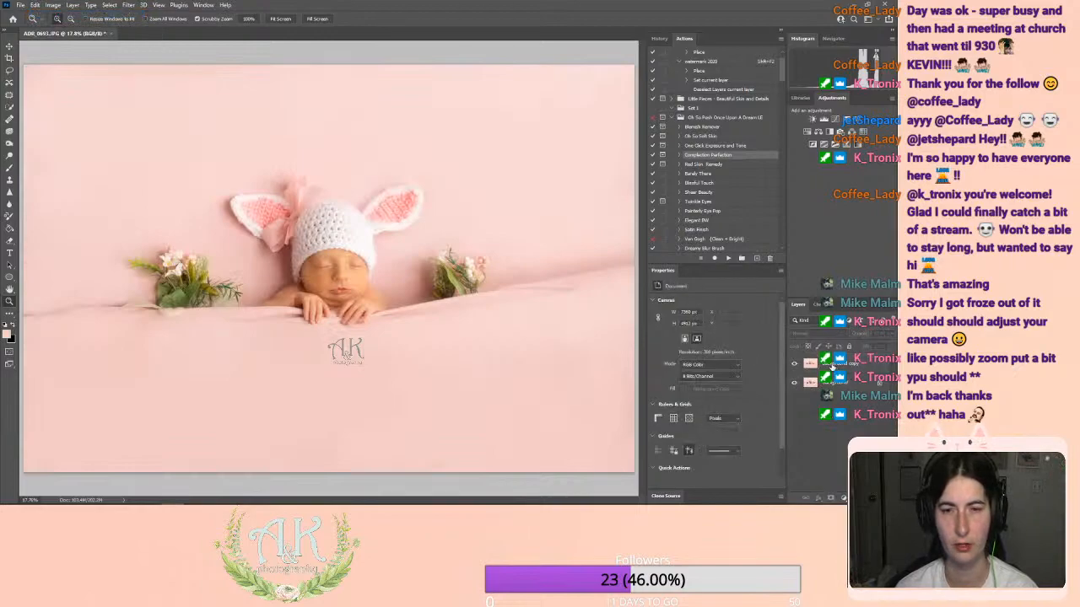
left_click(832, 367)
right_click(832, 366)
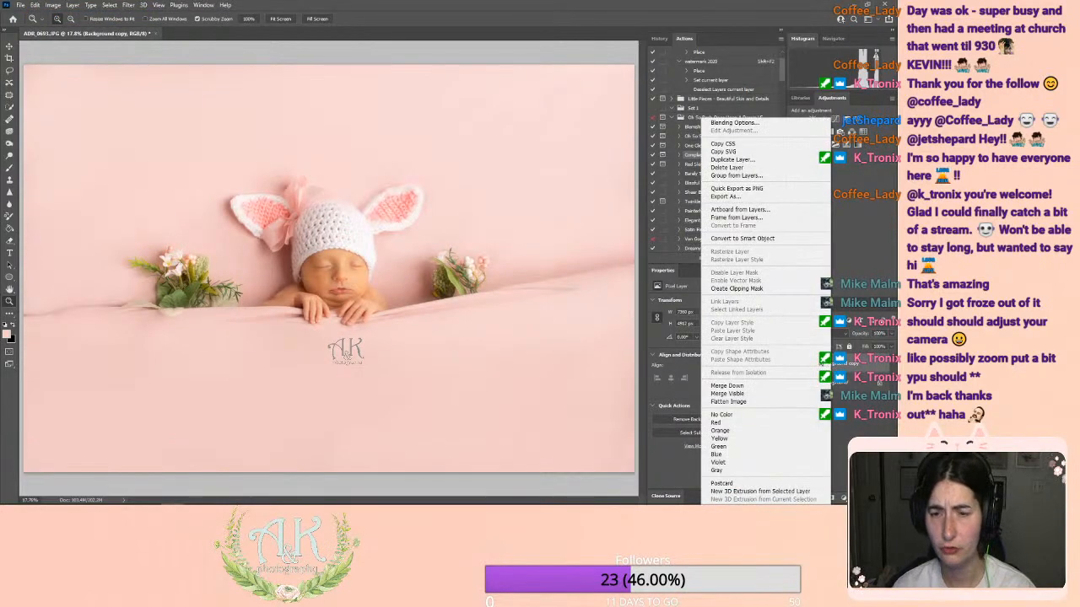
left_click(809, 387)
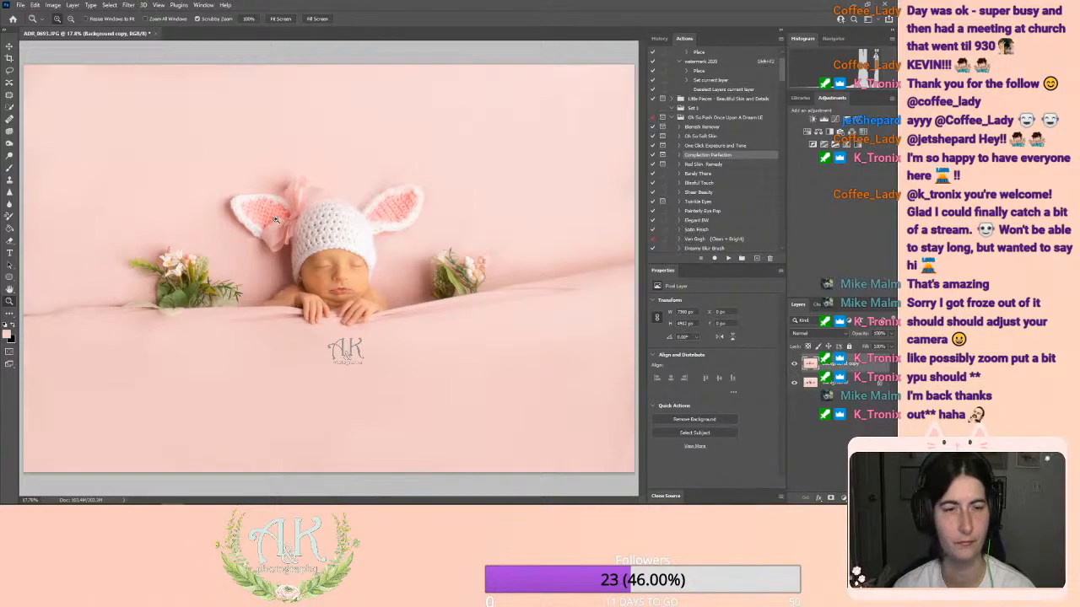
Step: Save the photo in JPEG format to the edits folder, replacing the existing ADR_0693.JPG and accepting the JPEG options
left_click(21, 5)
left_click(27, 9)
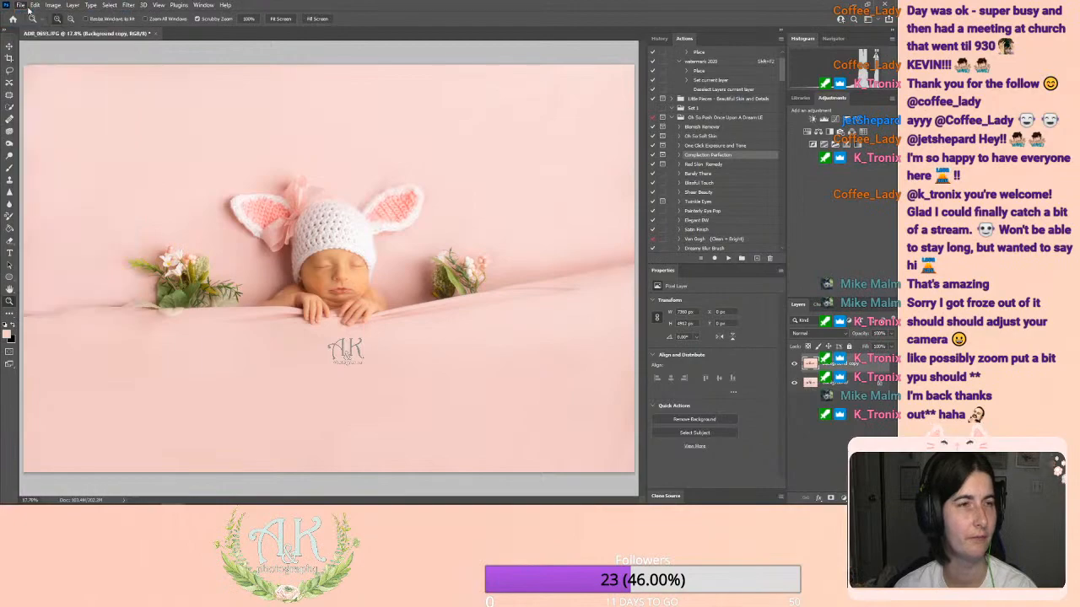
left_click(21, 5)
left_click(38, 108)
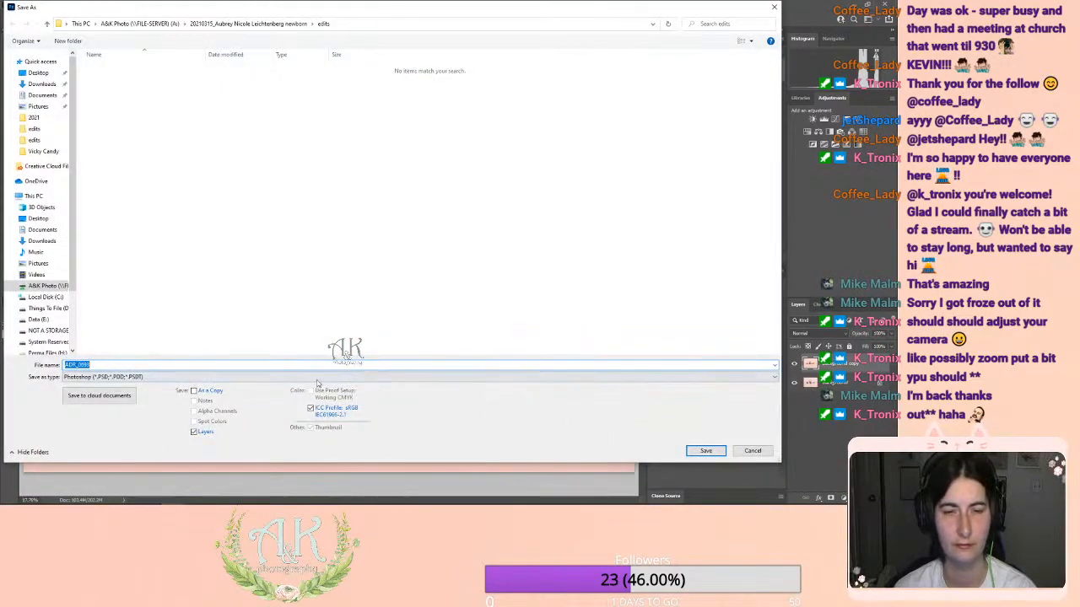
left_click(295, 377)
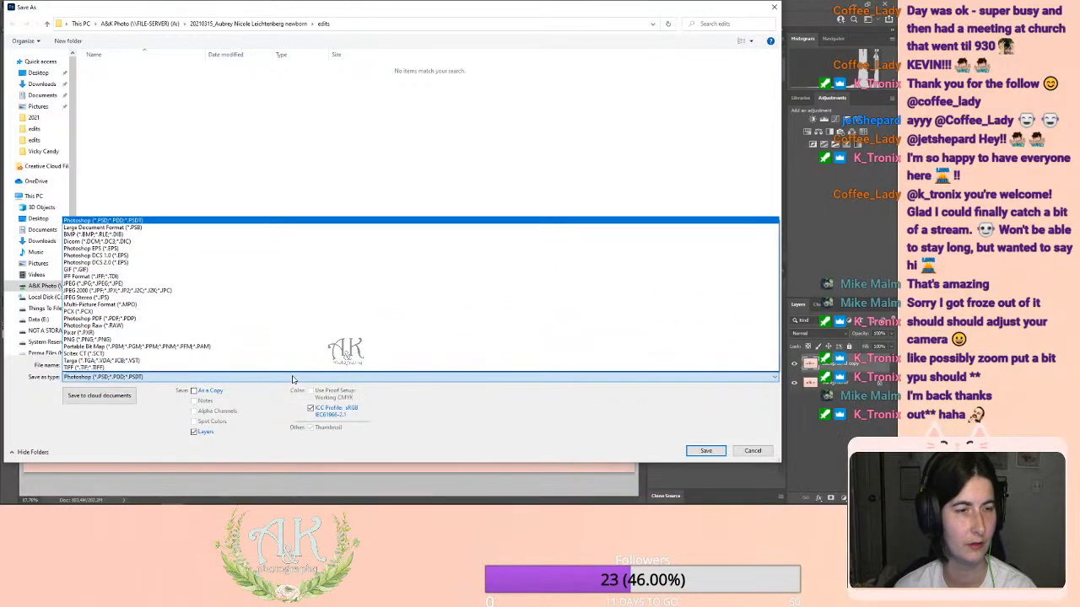
left_click(211, 283)
left_click(706, 451)
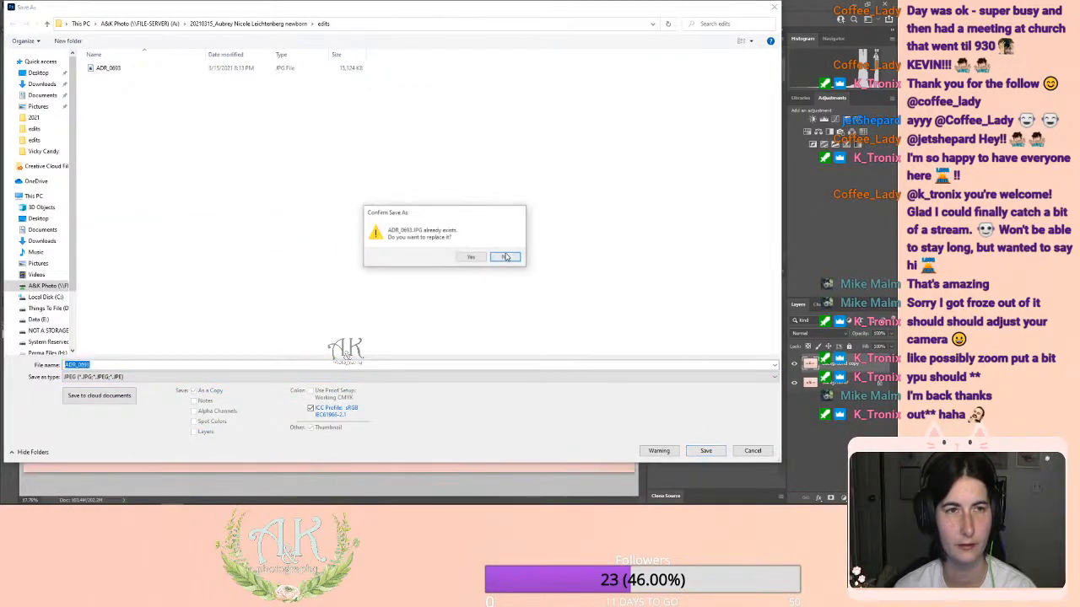
left_click(468, 257)
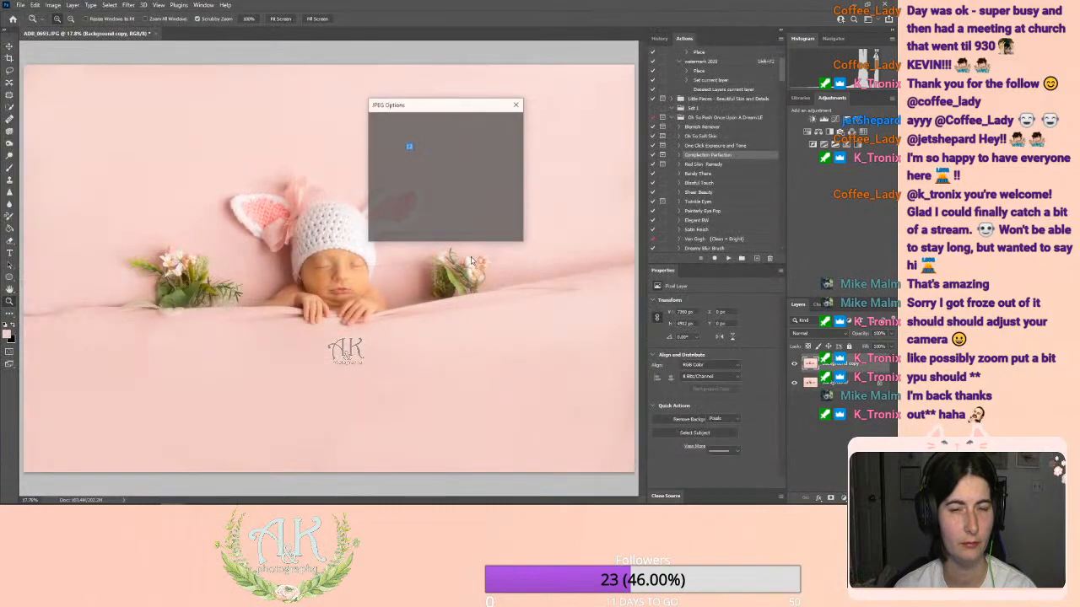
left_click(496, 124)
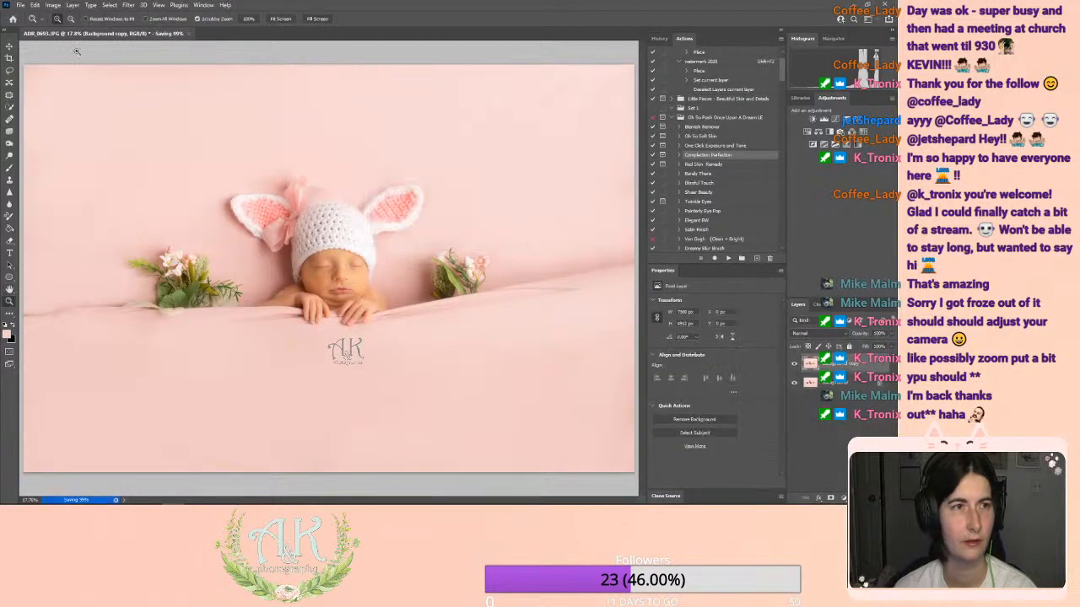
Step: Open the saved ADR_0693 JPEG from the edits folder as a separate document
left_click(20, 5)
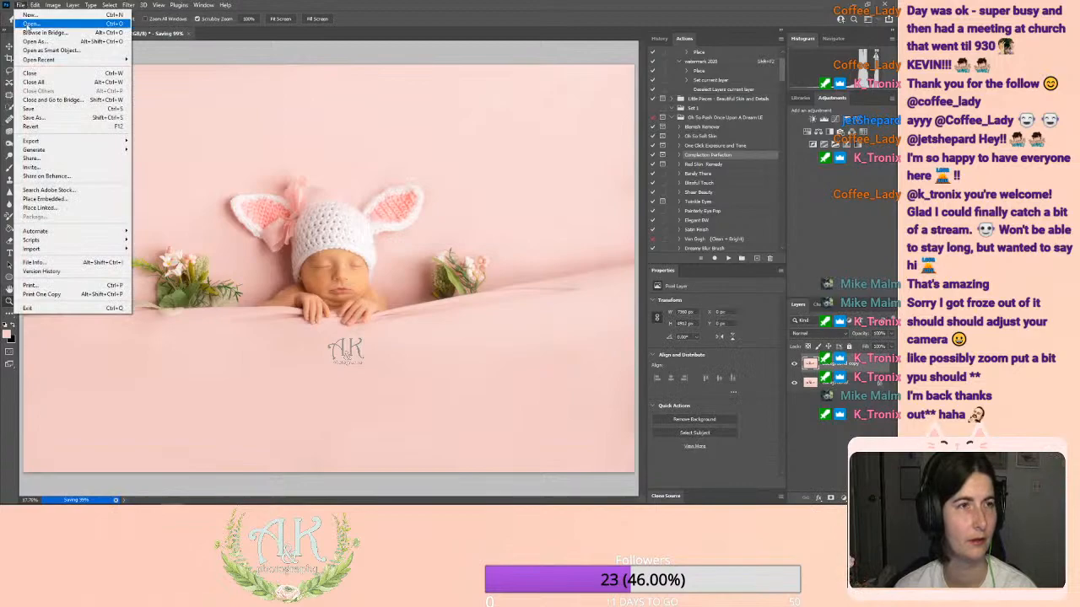
left_click(30, 24)
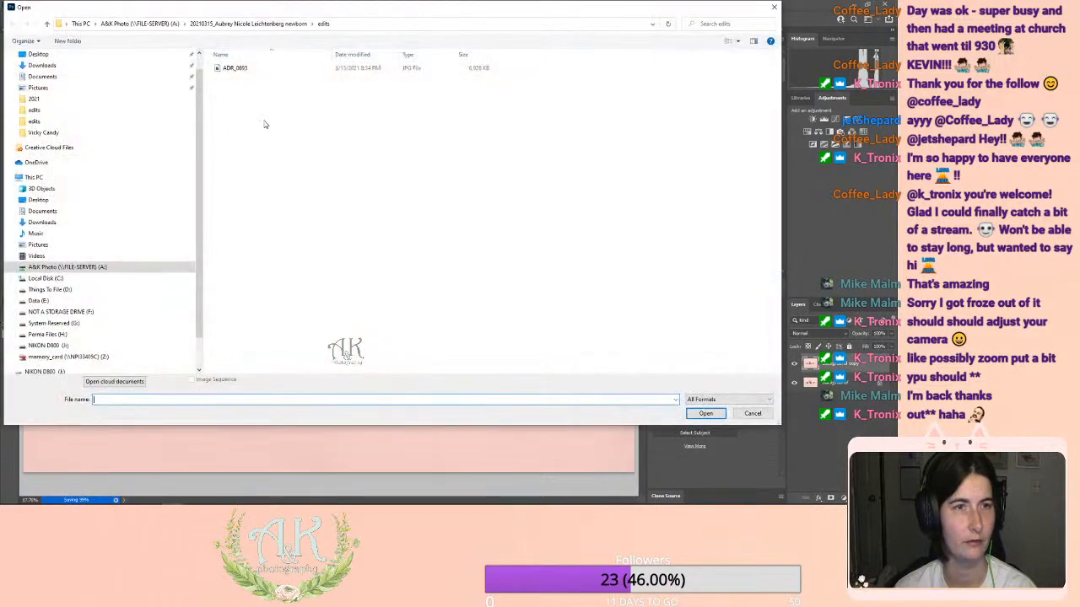
left_click(239, 69)
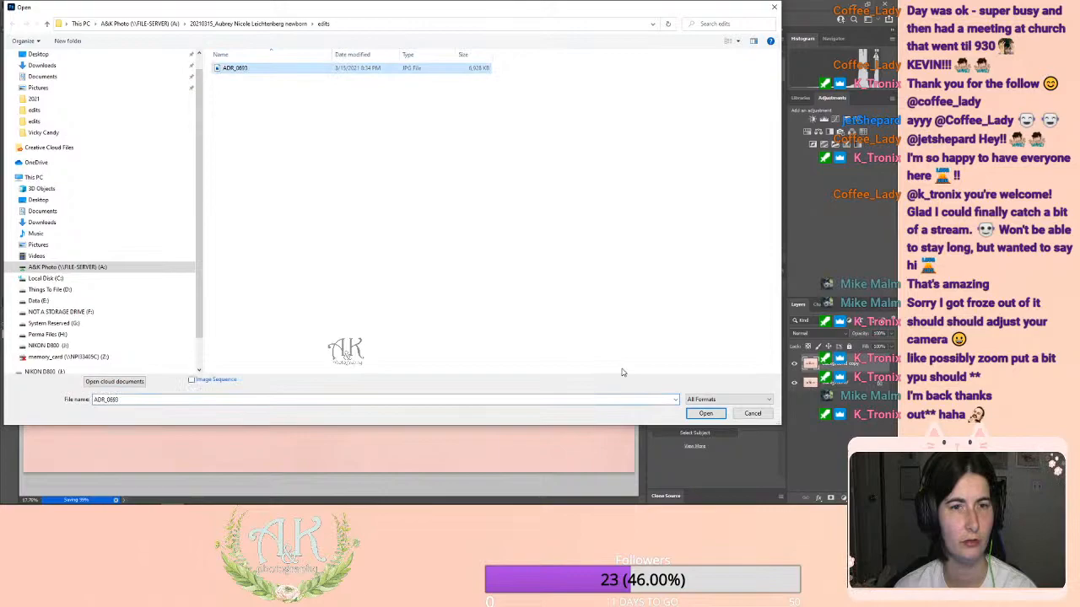
left_click(705, 413)
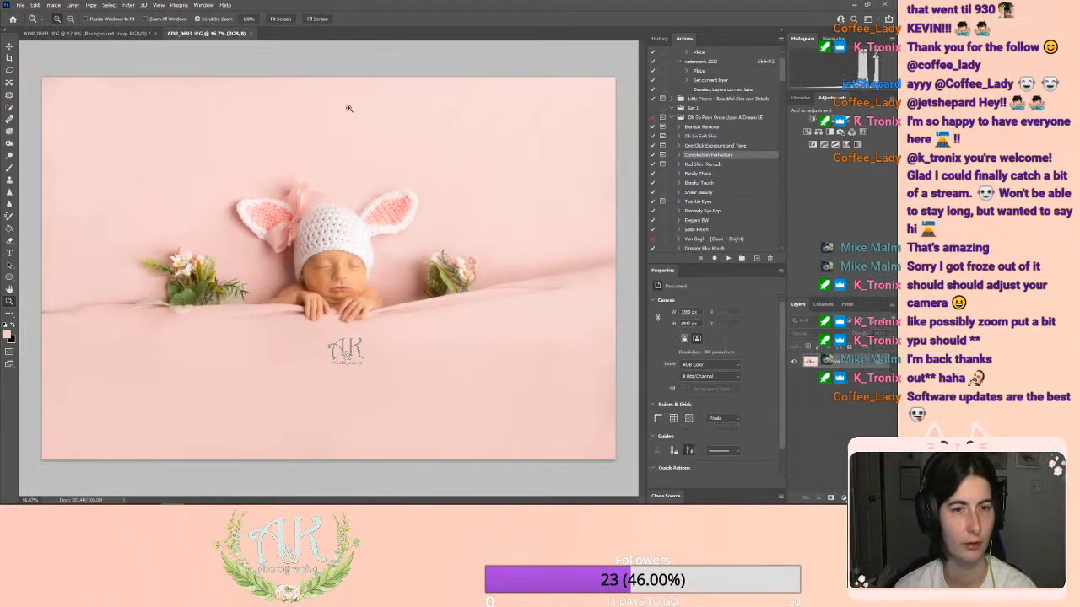
Step: Flip the canvas of the newly opened flattened photo horizontally
left_click(37, 5)
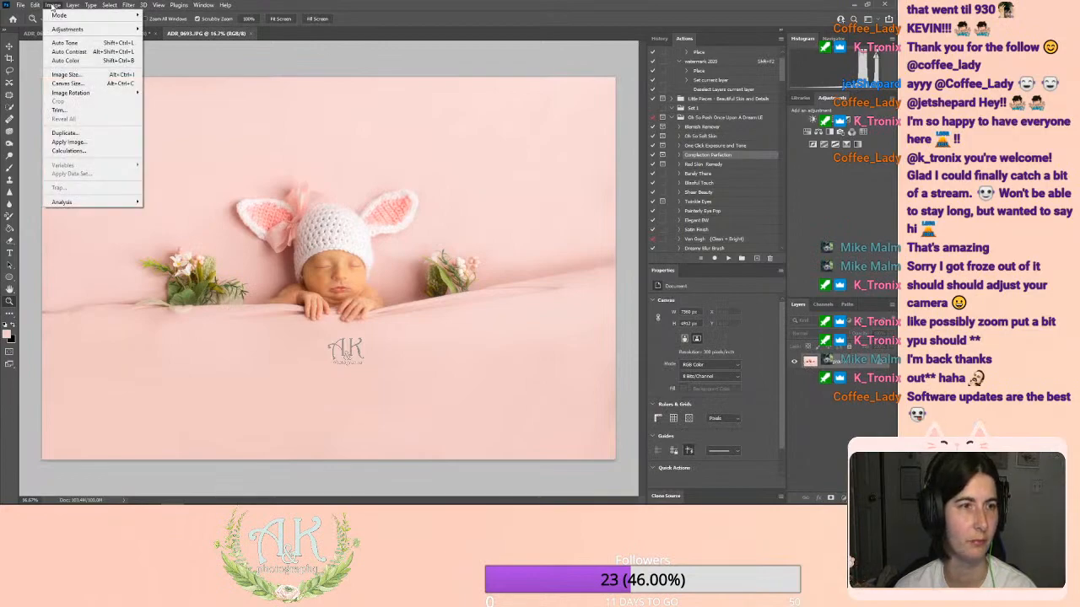
mouse_move(53, 5)
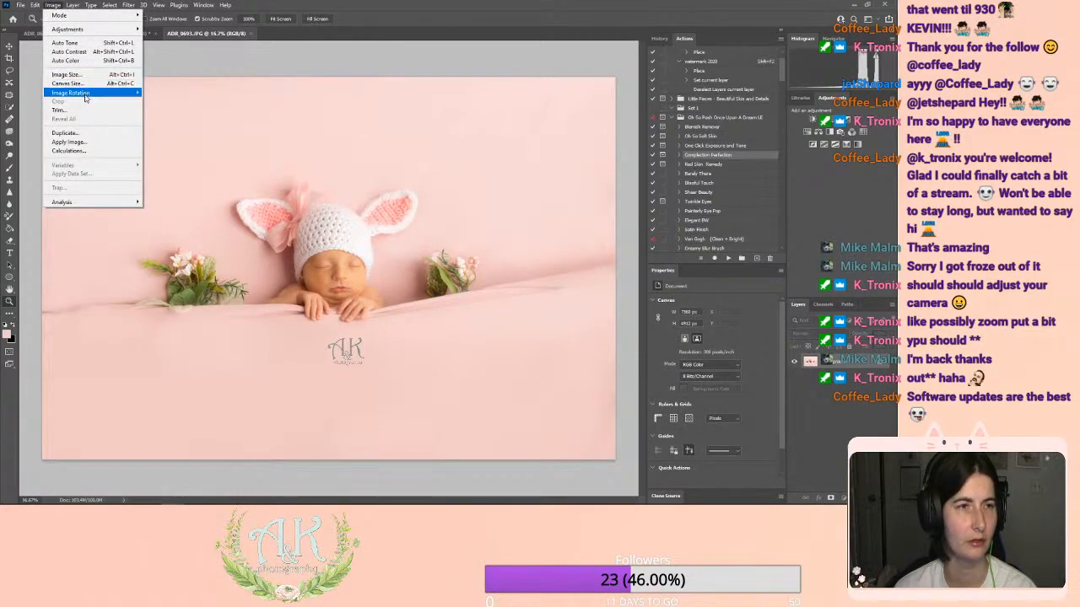
mouse_move(86, 94)
left_click(168, 135)
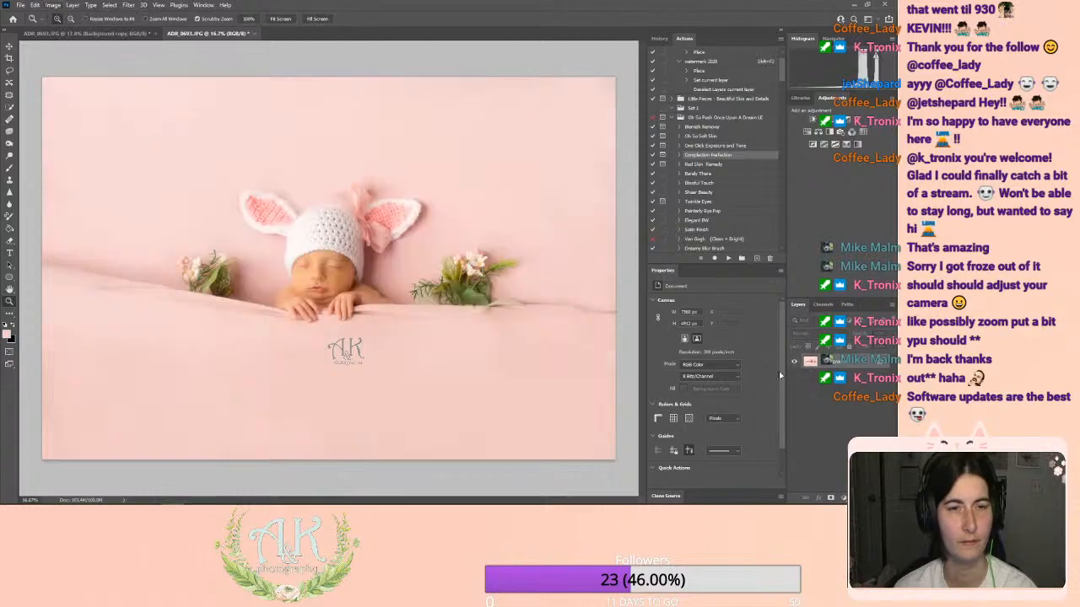
Step: Bring the mirrored photo into the original layered document as a new top layer and align it with the canvas edges
left_click(56, 33)
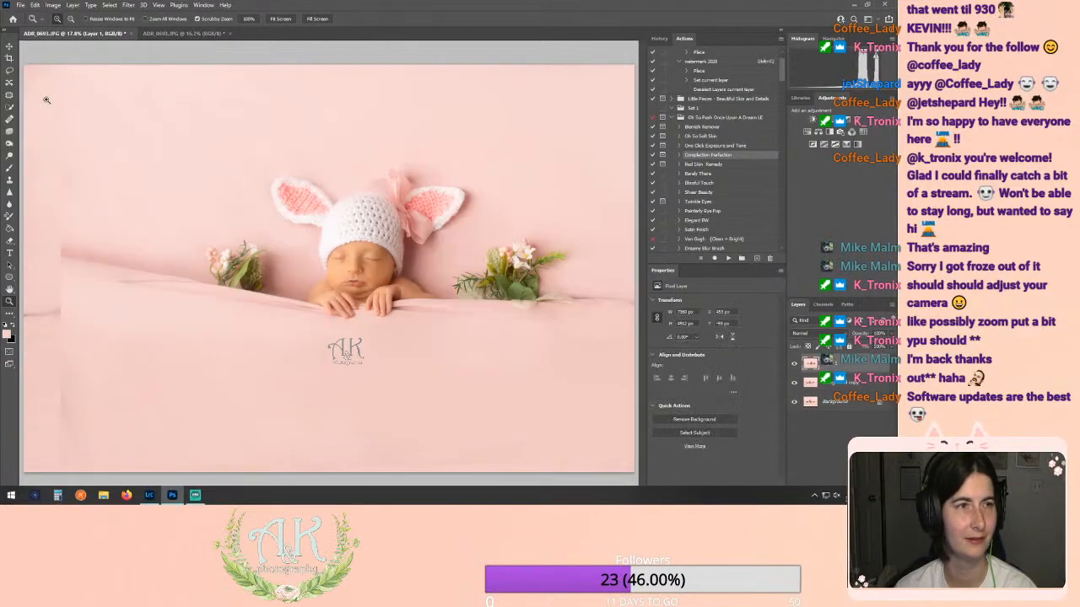
left_click(10, 47)
mouse_move(361, 313)
left_mouse_down()
mouse_move(432, 314)
mouse_move(306, 308)
mouse_move(338, 301)
mouse_move(351, 319)
mouse_move(351, 306)
left_mouse_up()
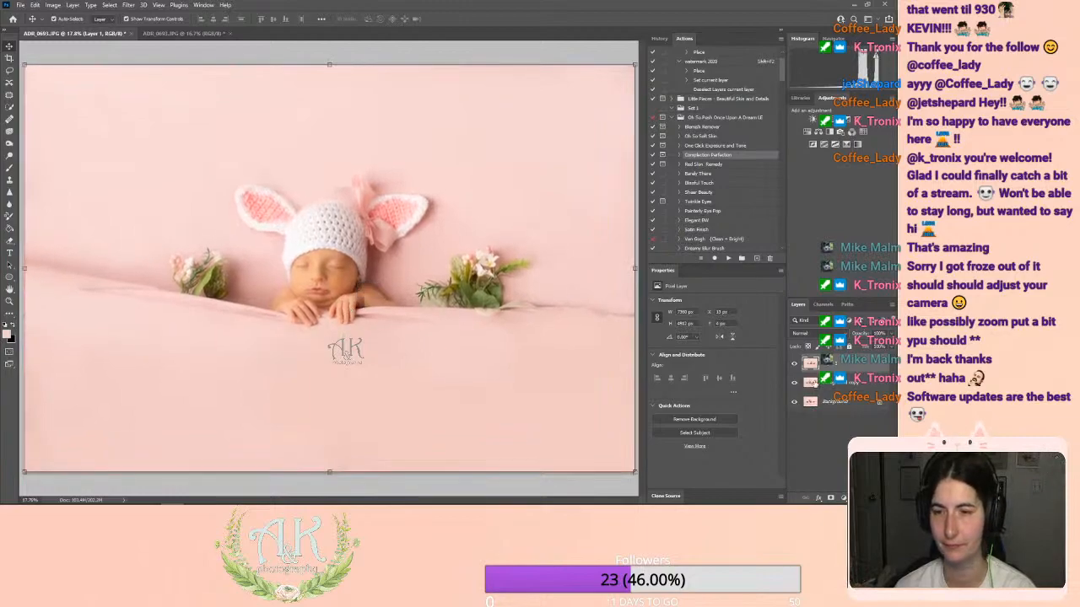
Step: Remove the Background copy layer and lower Layer 1's opacity so the original photo shows through
key("ctrl+e")
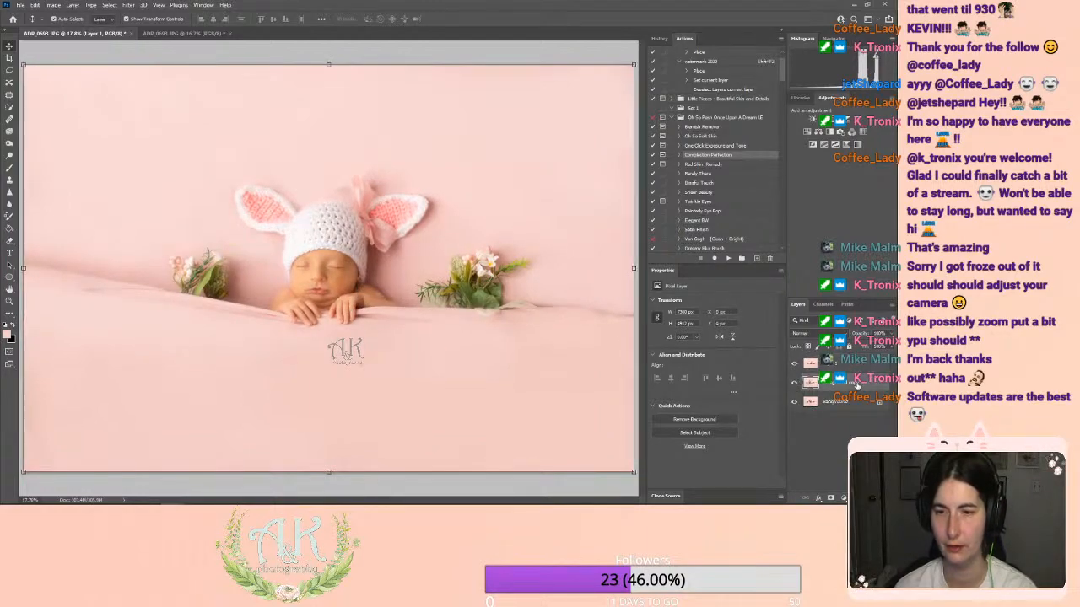
key("ctrl+z")
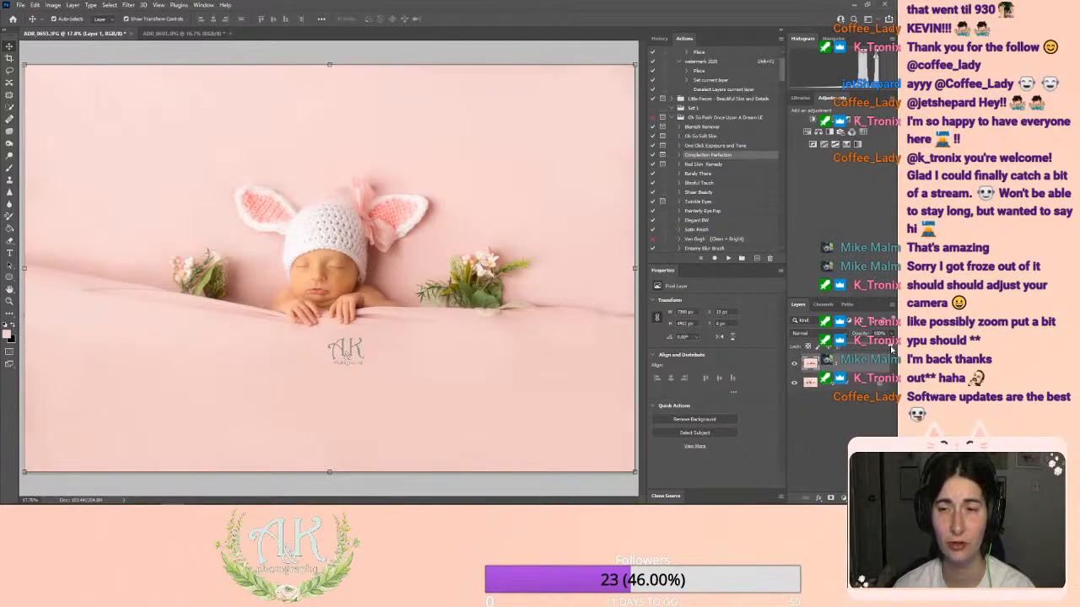
left_click_drag(893, 349, 846, 353)
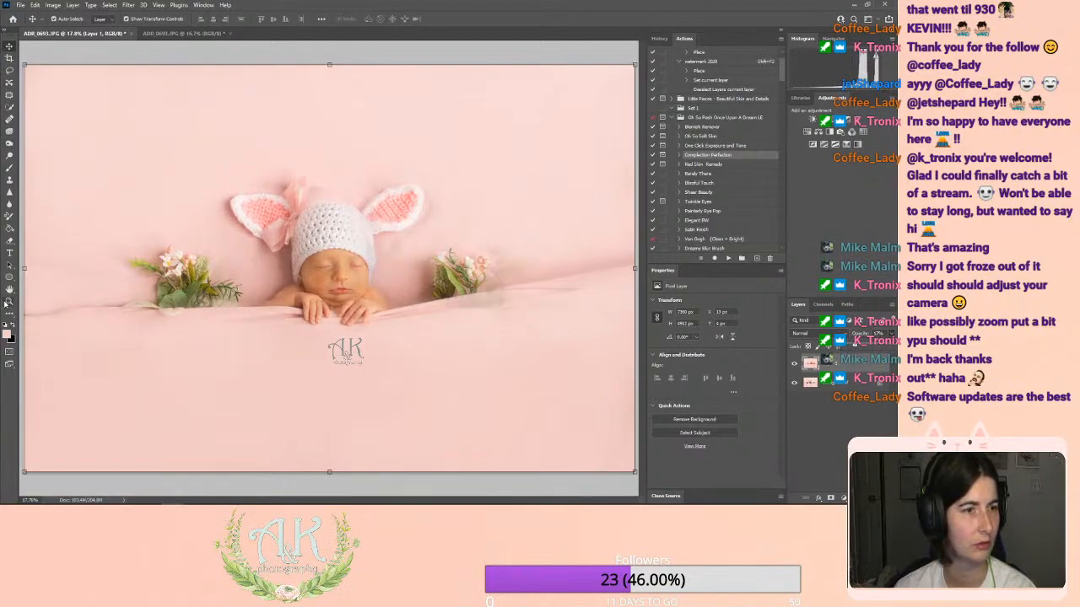
Step: Shift the mirrored Layer 1 down and to the left over the original's blanket edge, and restore its opacity to 100%
left_click(10, 289)
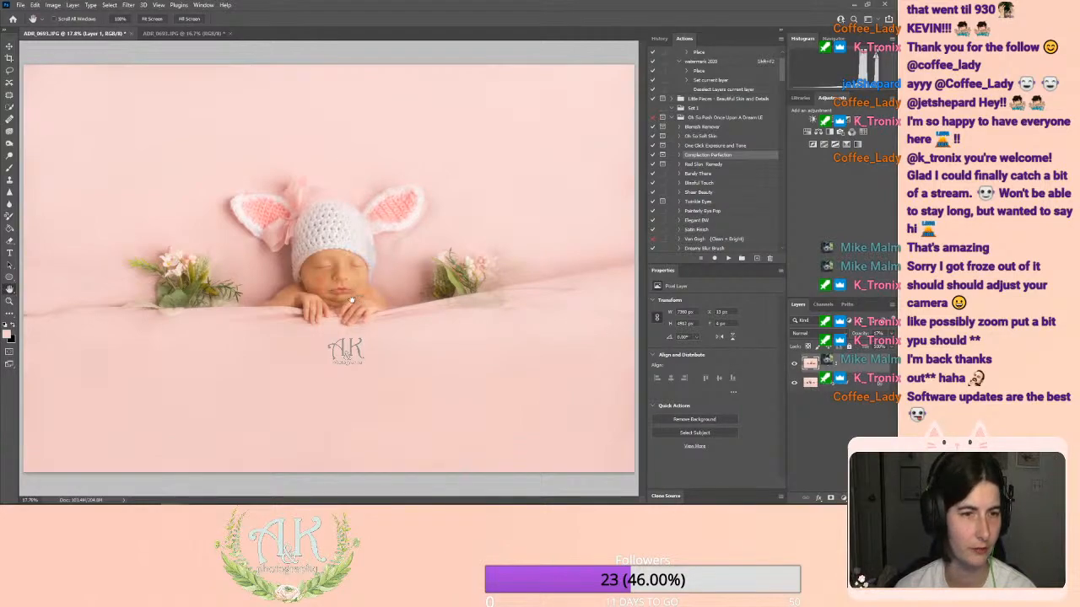
left_click(9, 46)
left_click_drag(192, 209, 161, 224)
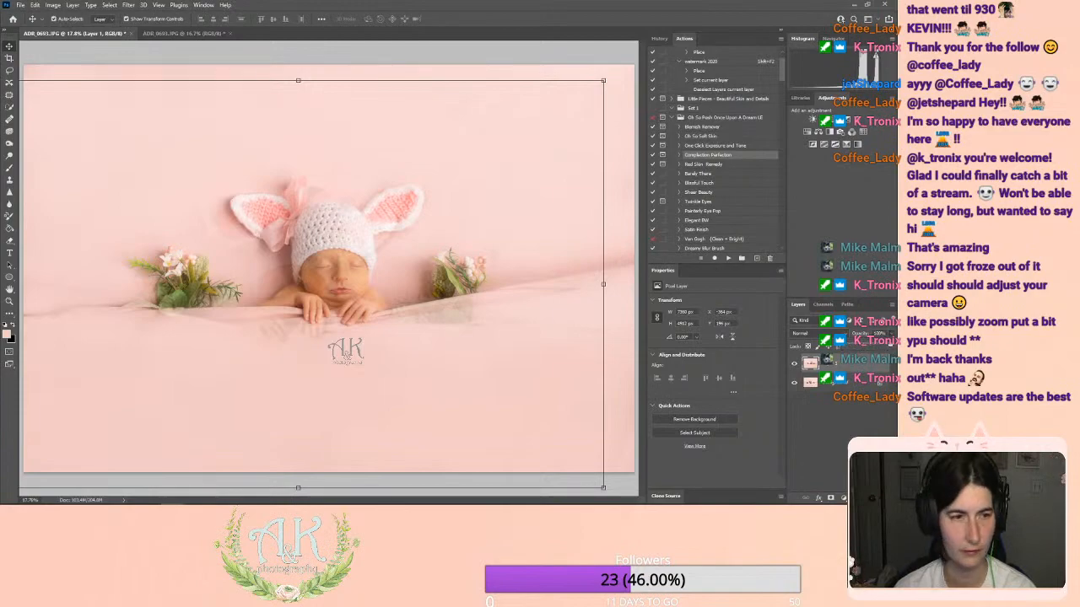
left_click(794, 363)
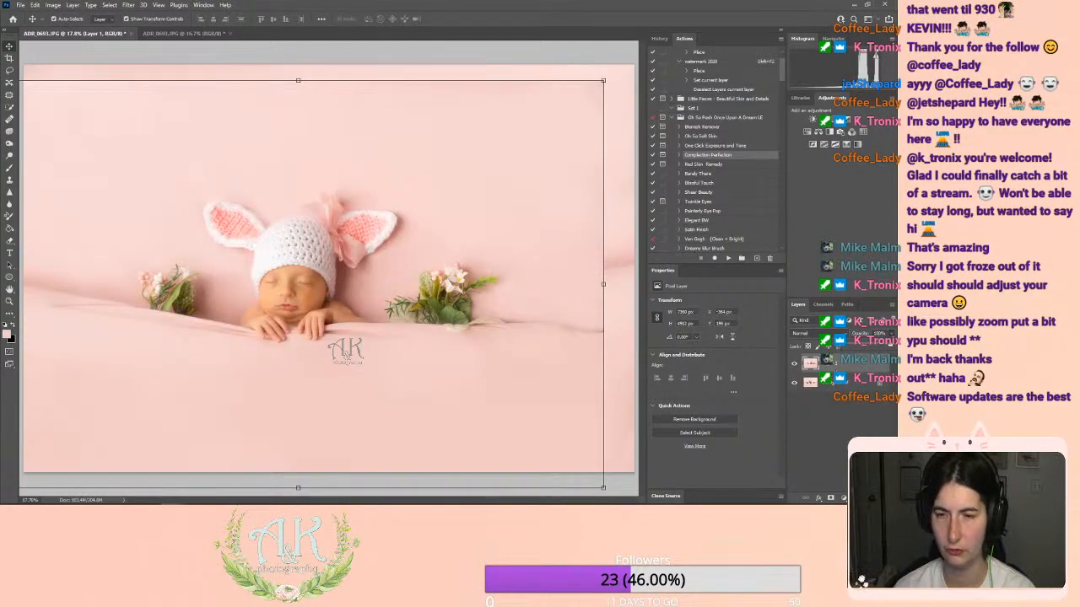
Step: Convert the Background into a regular layer named Layer 0 and move it above the mirrored Layer 1
double_click(840, 387)
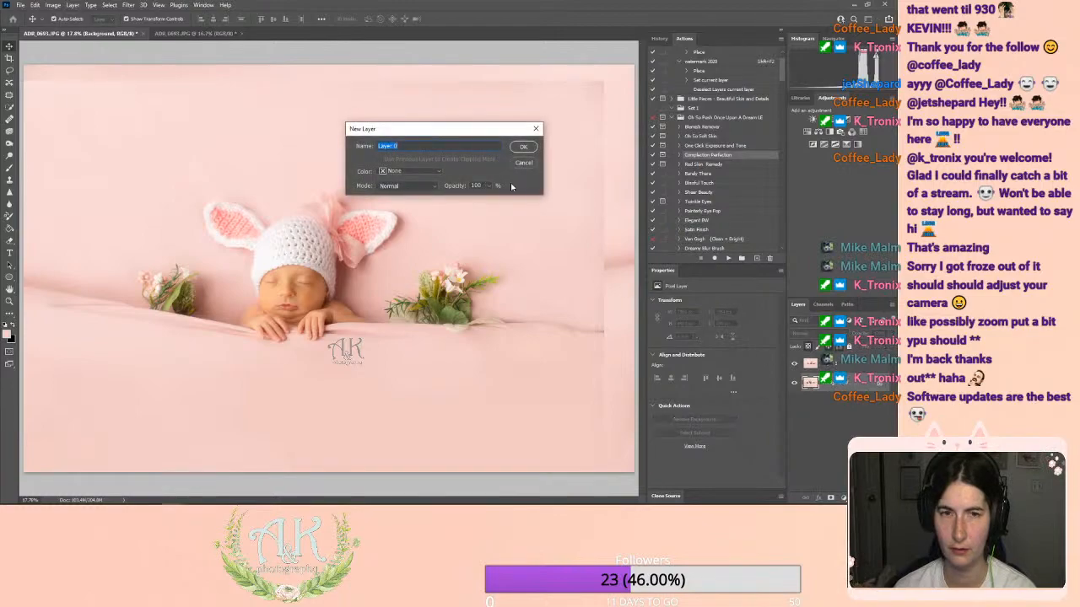
key("Return")
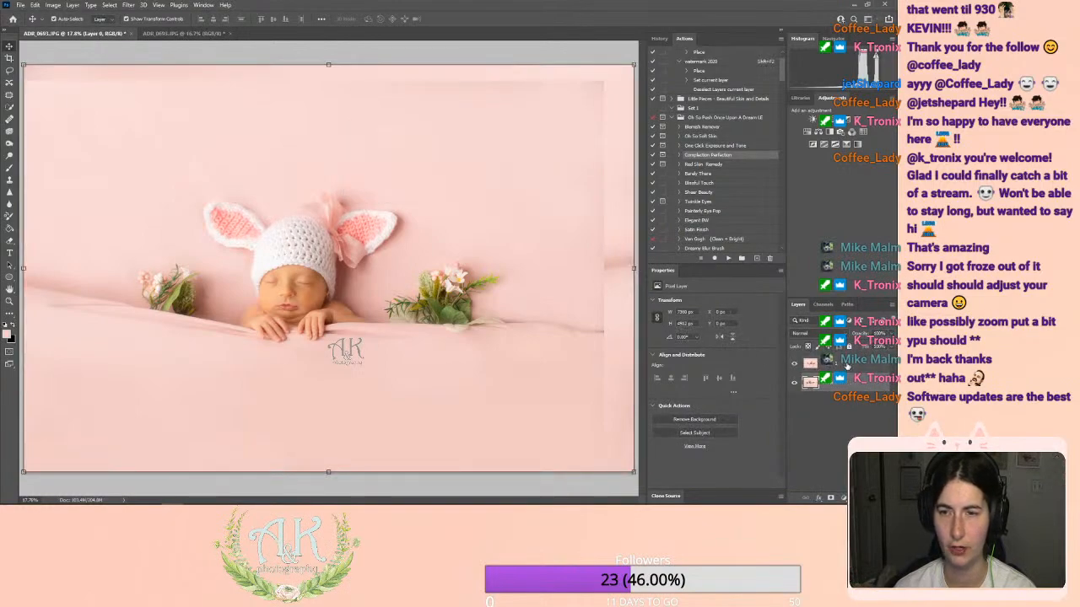
left_click_drag(838, 385, 837, 360)
left_click(849, 381)
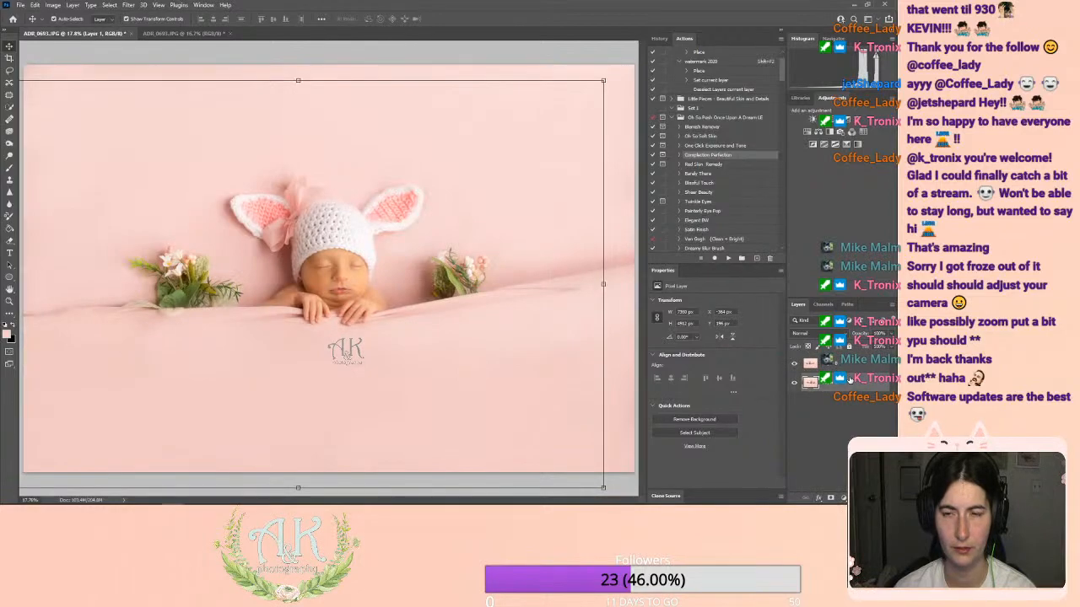
Step: Add a layer mask to Layer 0 and prepare a much smaller black brush for painting on it
left_click(843, 364)
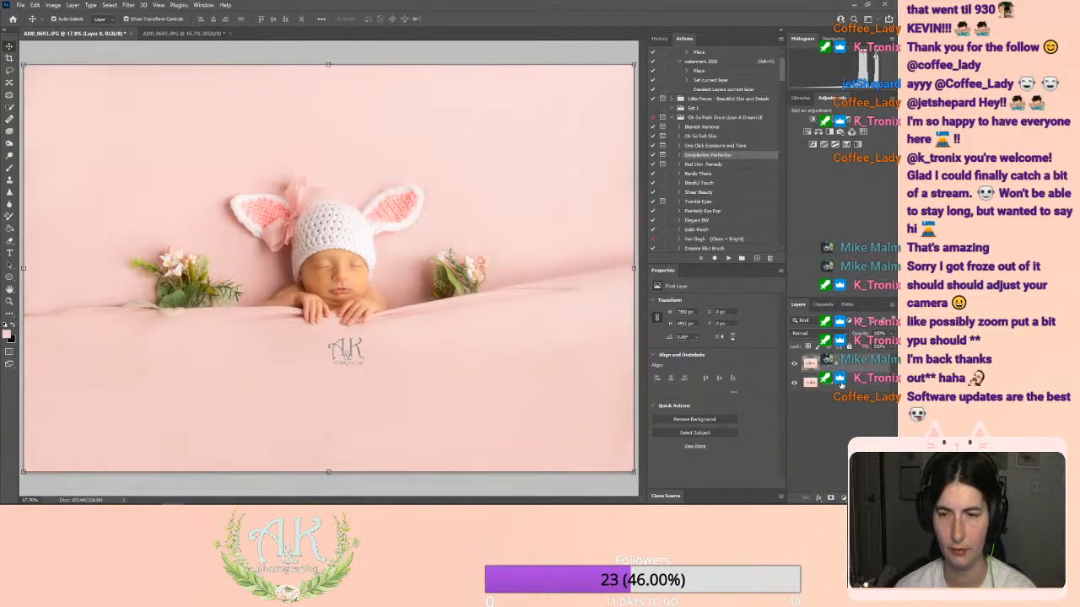
left_click(830, 497)
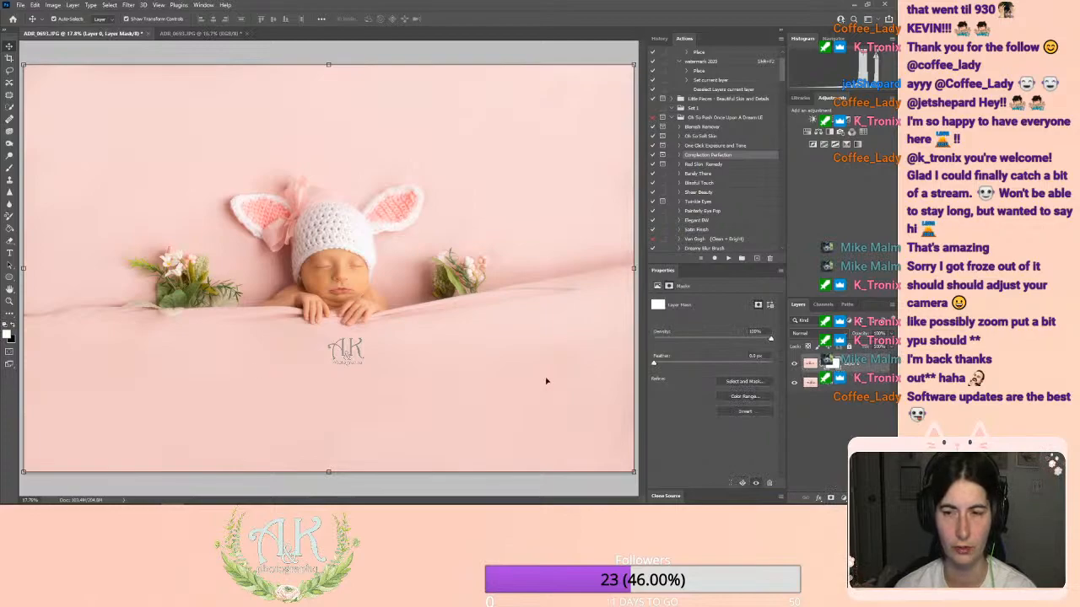
left_click(11, 169)
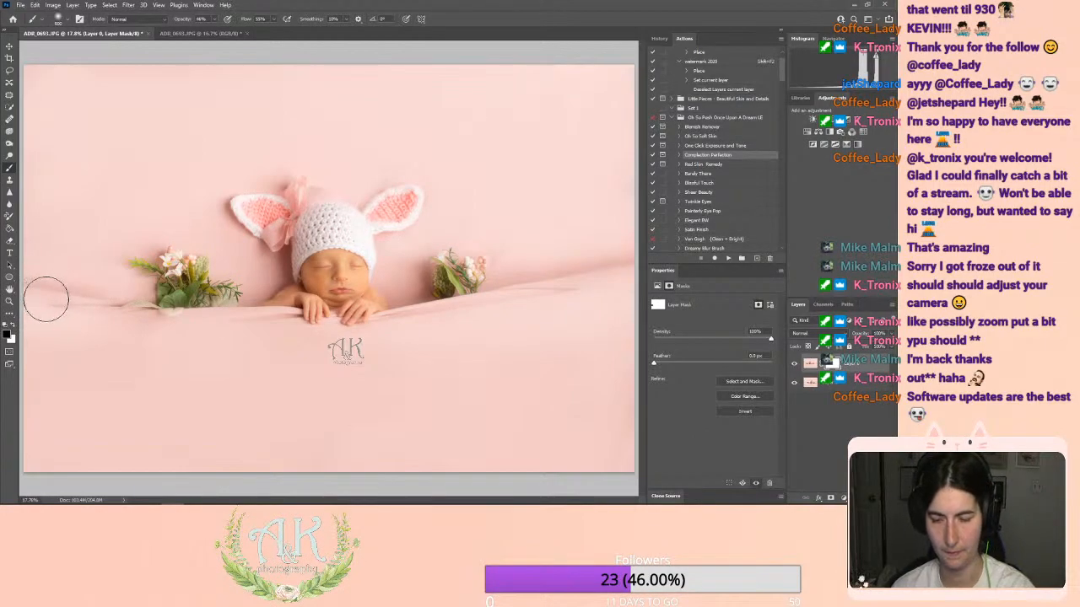
key("[")
key("[")
key("[")
key("[")
key("[")
key("[")
key("[")
key("[")
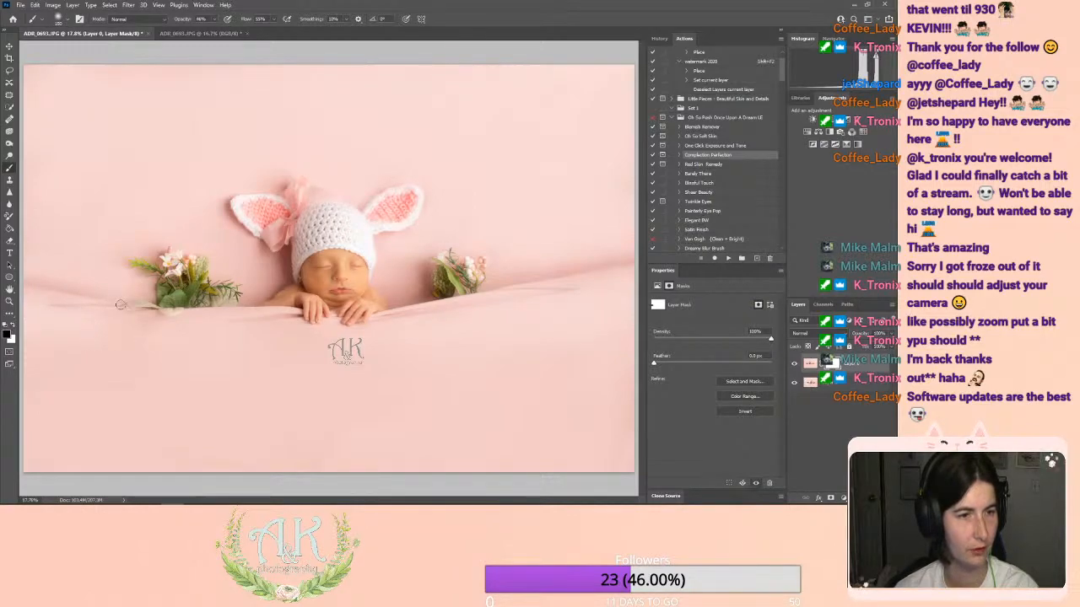
Step: Raise the black Brush's opacity to about 91% for masking Layer 0 along the blanket's left side
key("z")
left_click(68, 315)
left_click(68, 322)
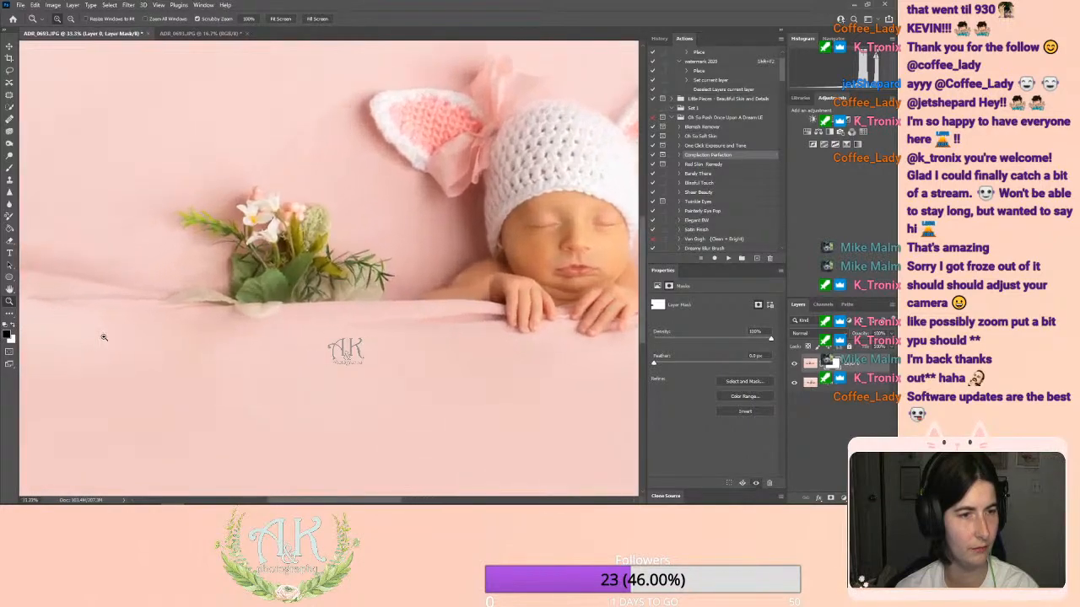
left_click_drag(375, 501, 348, 500)
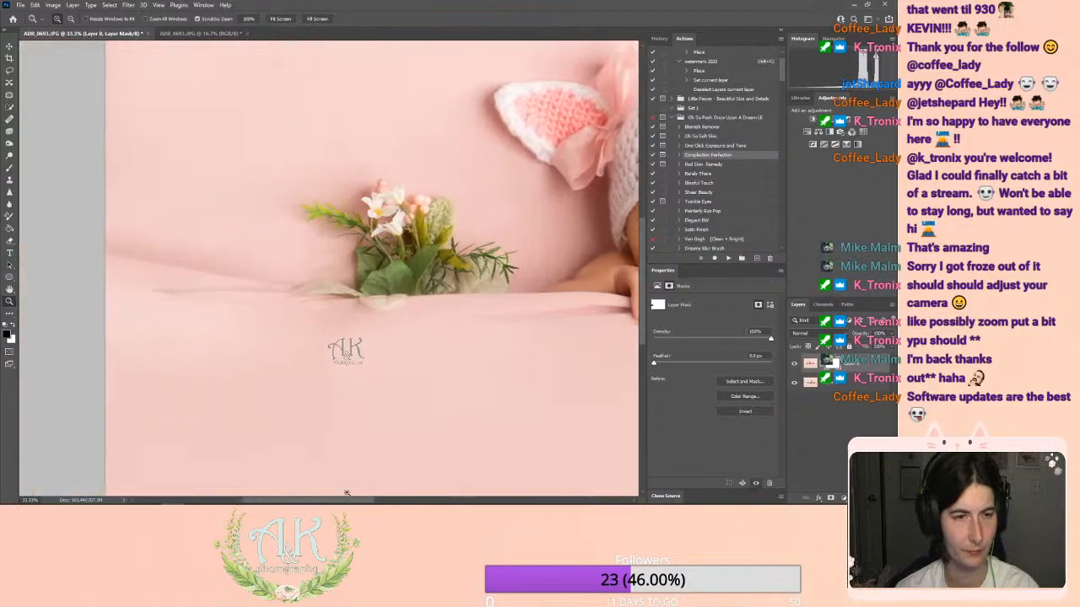
left_click(9, 155)
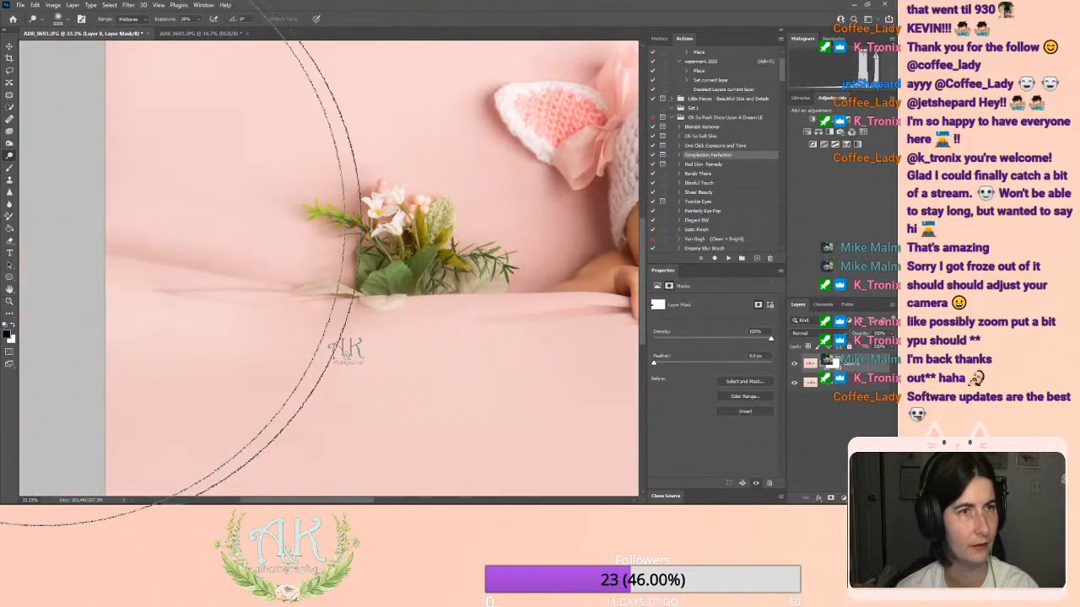
left_click(10, 168)
left_click(214, 18)
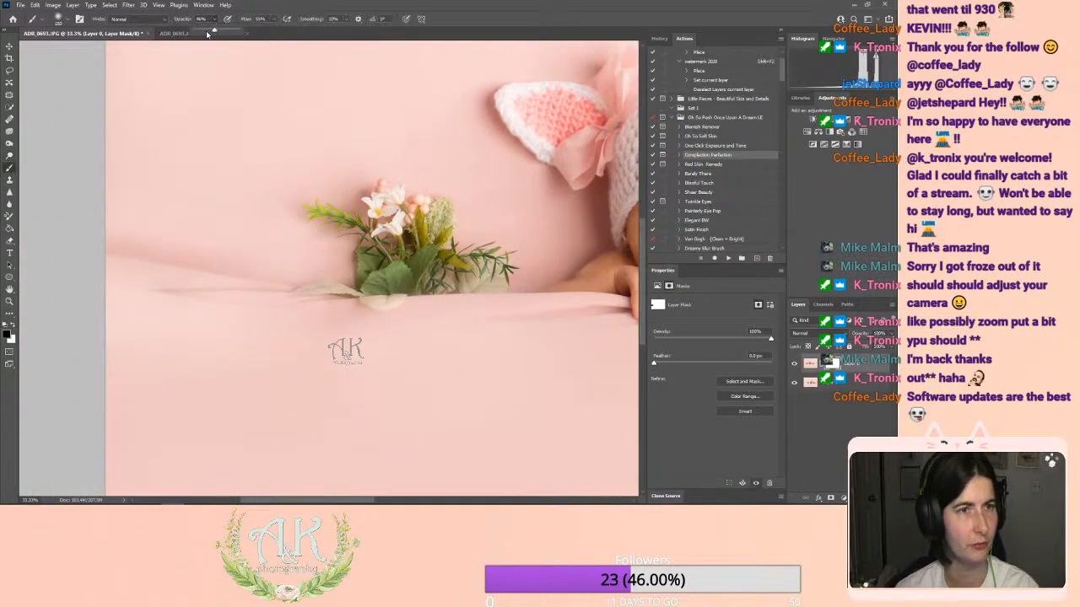
left_click_drag(211, 32, 237, 32)
left_click(213, 270)
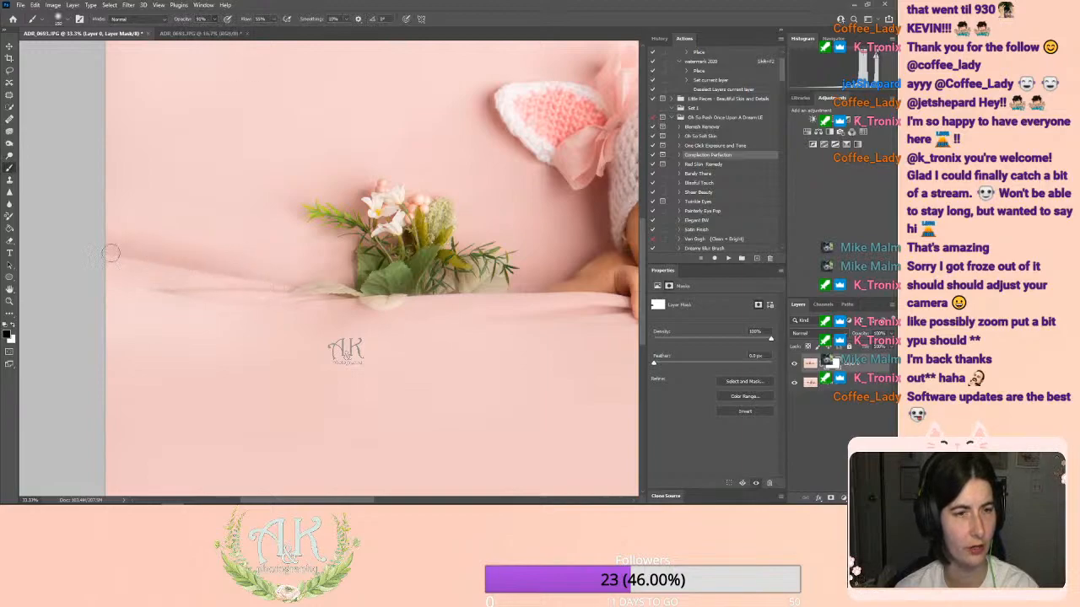
Step: Paint Layer 0's mask along the blanket fold from the left photo edge to the flowers, varying the brush size and swapping colours
key("bracketright")
key("bracketright")
key("bracketright")
key("bracketright")
key("bracketright")
key("bracketright")
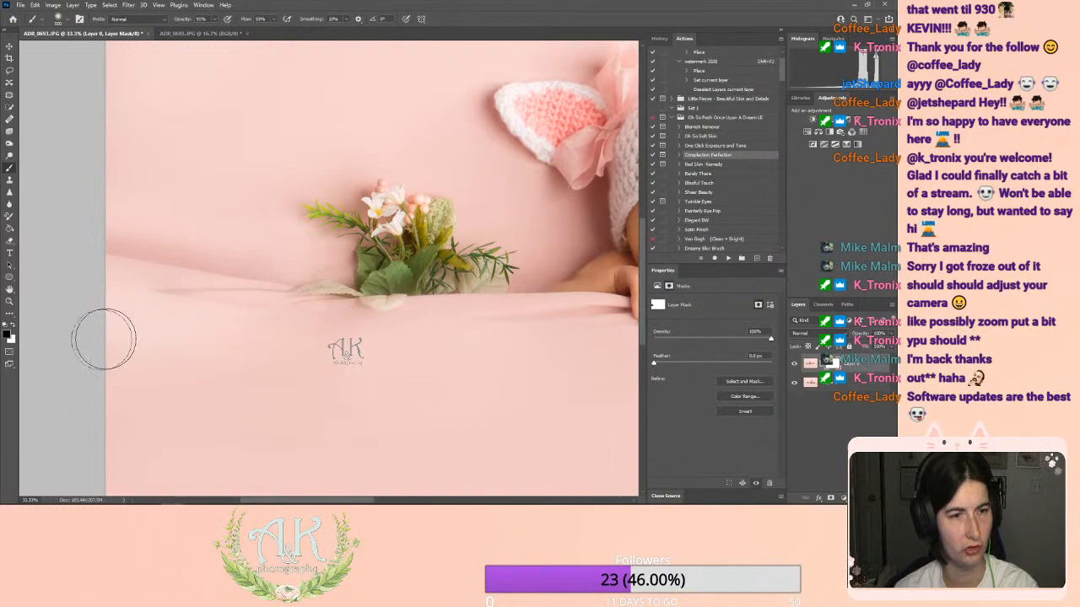
key("bracketleft")
key("bracketleft")
key("bracketleft")
key("bracketleft")
key("bracketleft")
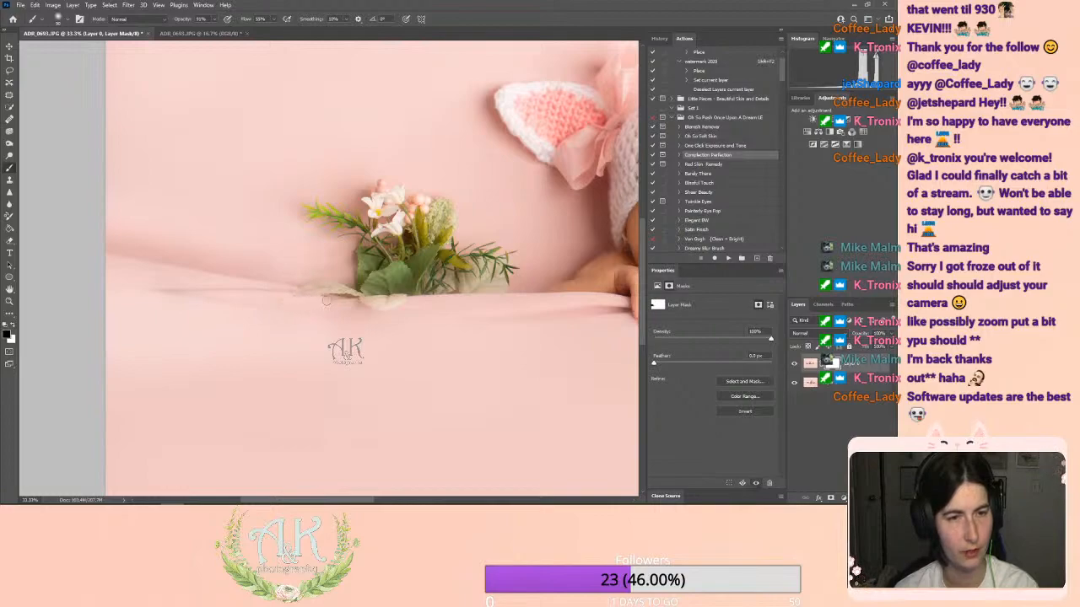
key("bracketright")
key("bracketright")
key("bracketright")
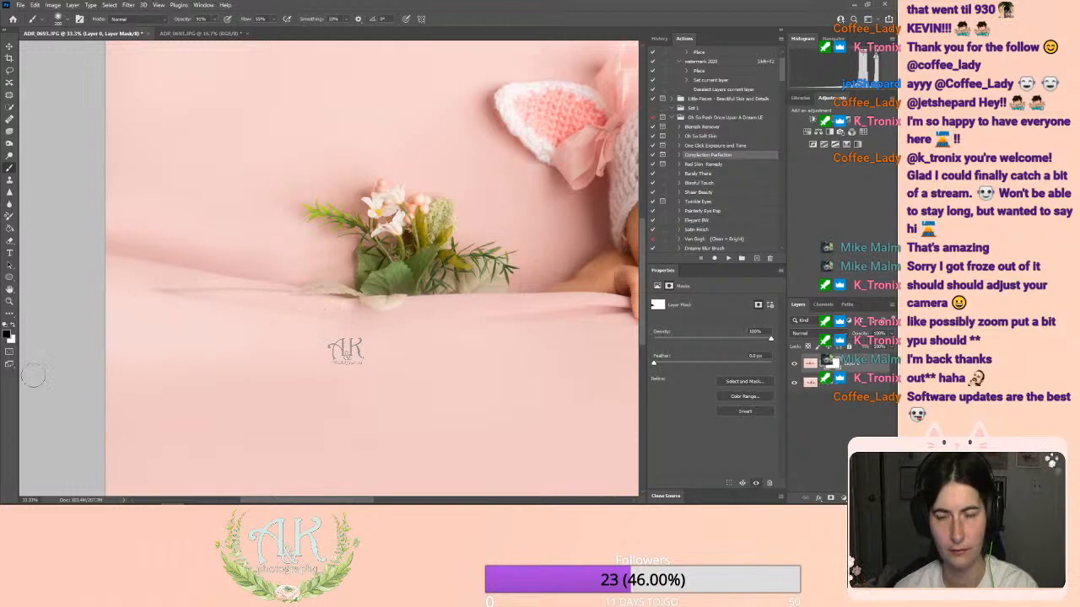
left_click(14, 328)
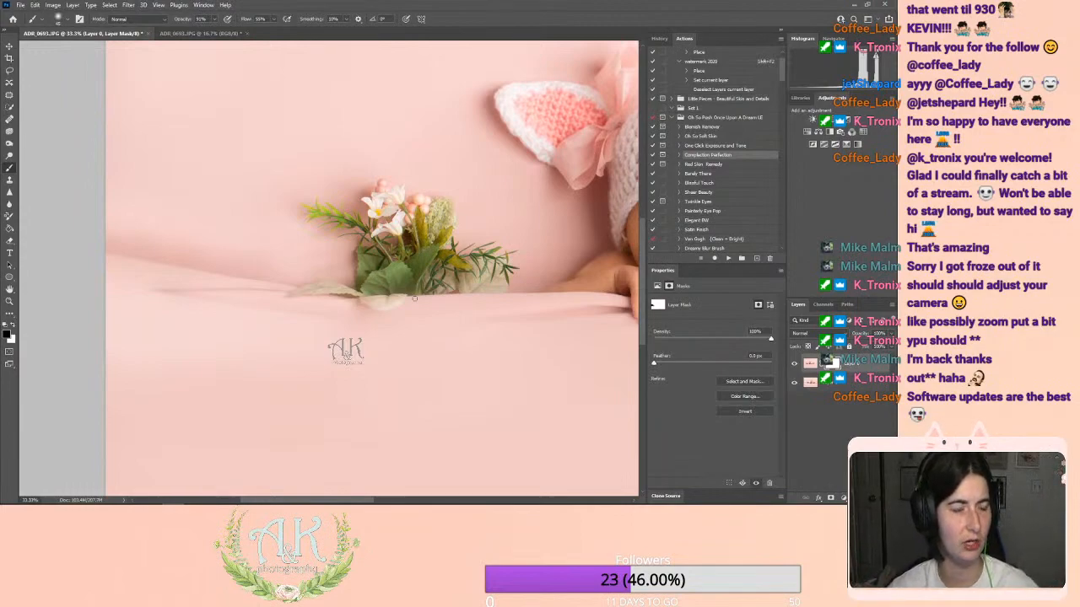
Step: Toggle Layer 0's visibility to compare the blend at full view, and flatten the image
left_click(9, 302)
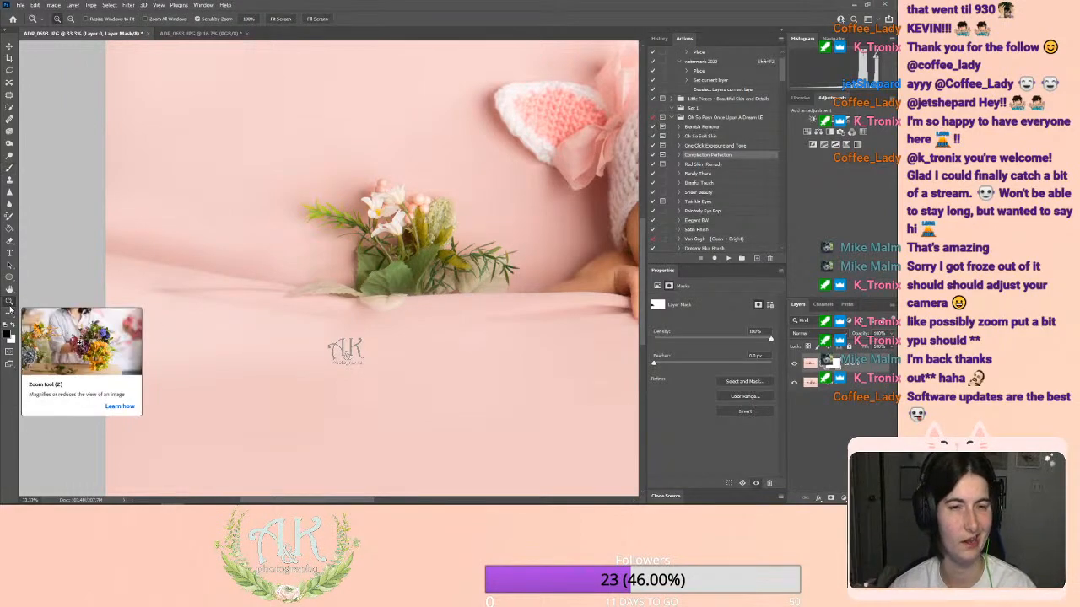
left_click(280, 19)
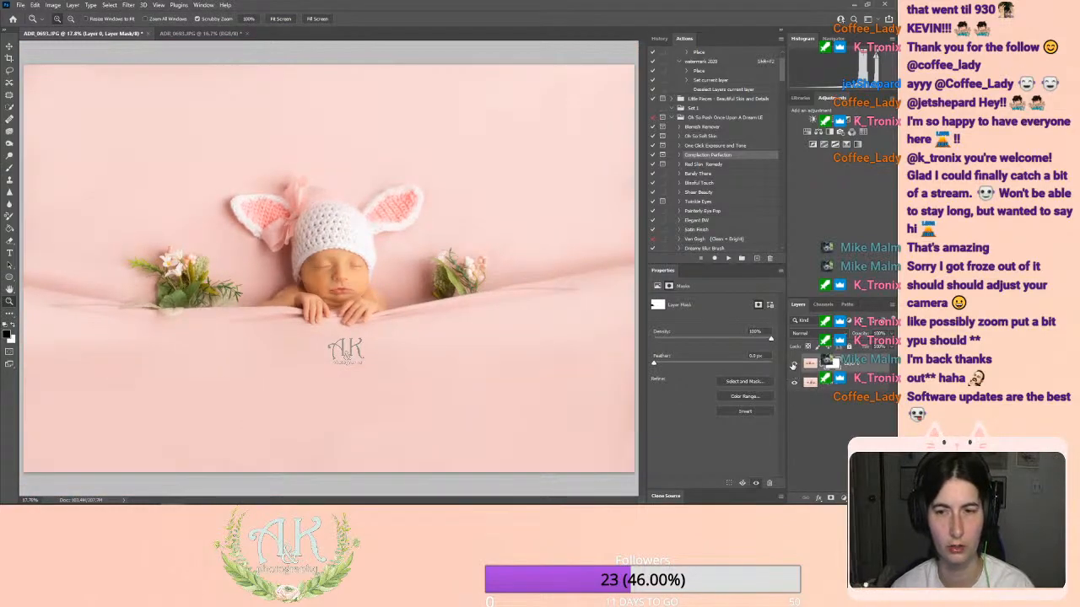
left_click(793, 365)
left_click(793, 364)
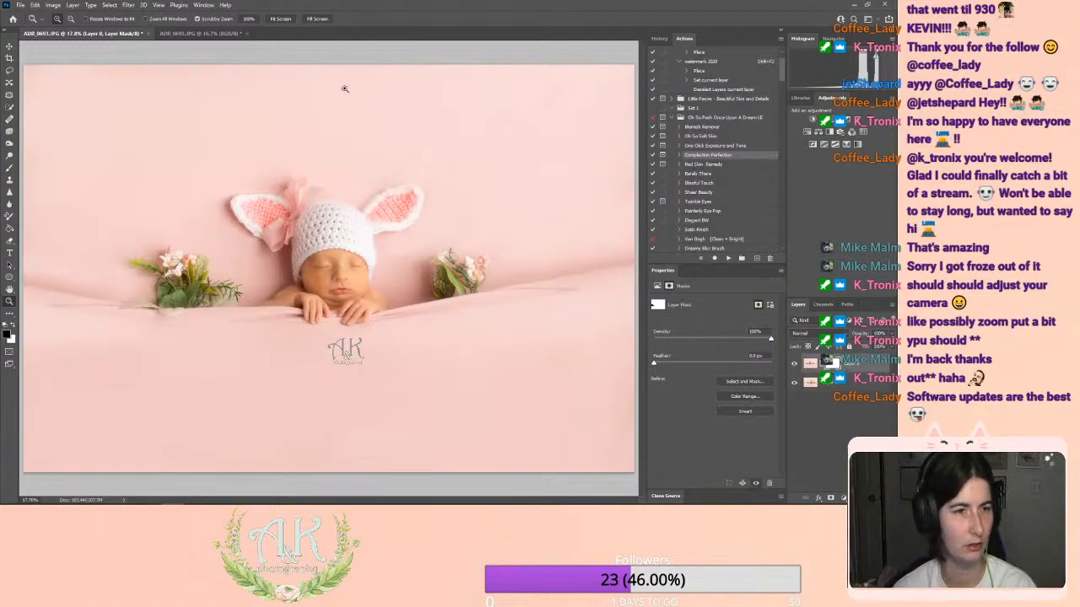
left_click(72, 5)
left_click(110, 358)
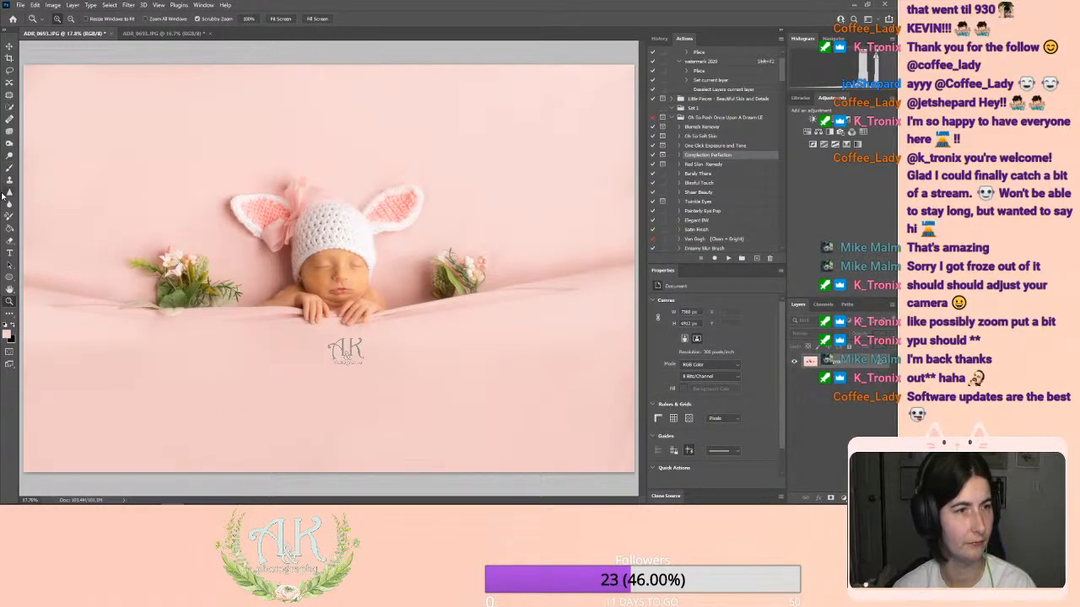
Step: Paint the light pink foreground colour over the uneven backdrop areas with a much larger soft Brush
left_click(10, 144)
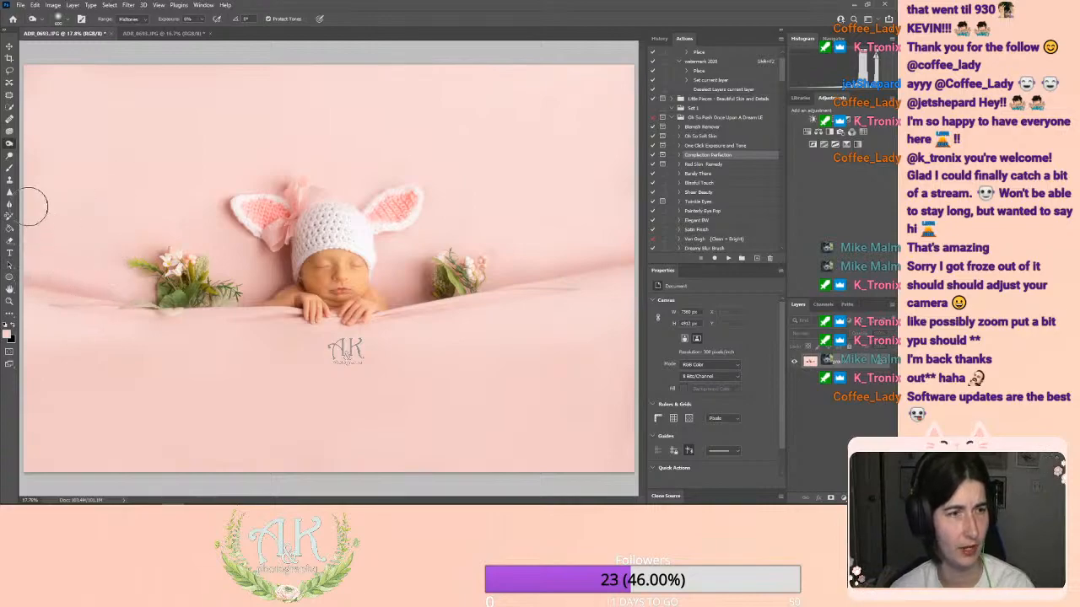
left_click(10, 167)
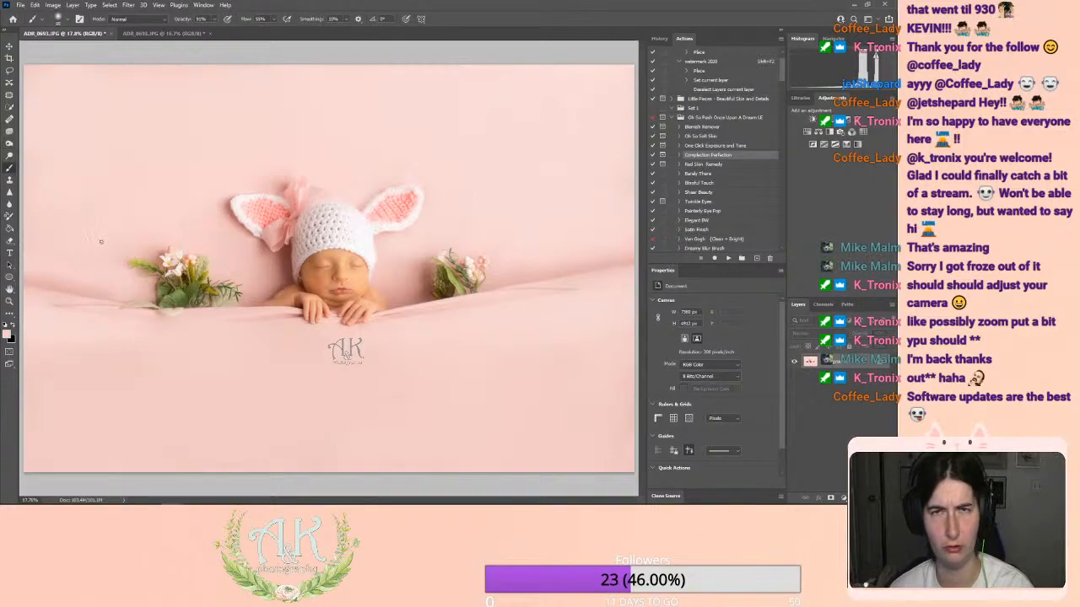
key("]")
key("]")
key("]")
key("]")
key("]")
key("]")
key("]")
key("]")
key("]")
key("]")
key("]")
key("]")
key("]")
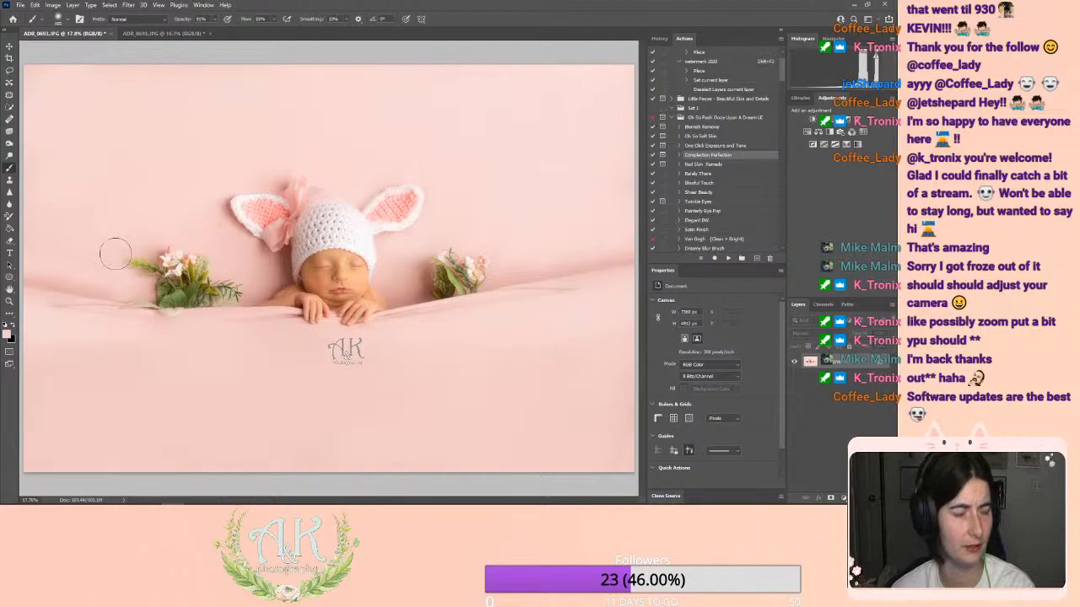
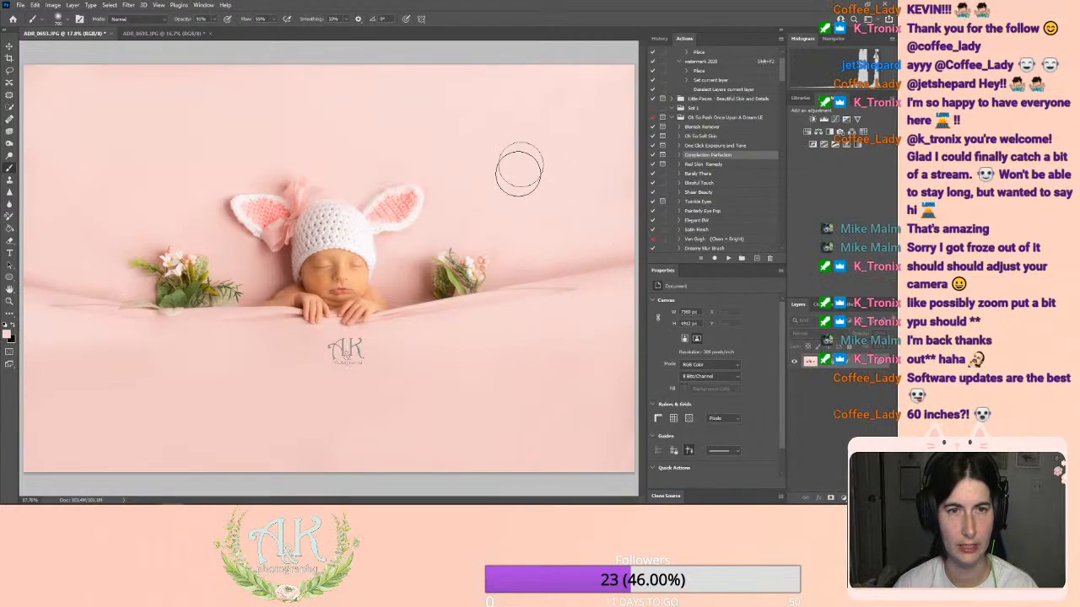
Step: Close the second open document, the flipped bunny-hat photo, without saving its changes
left_click(9, 145)
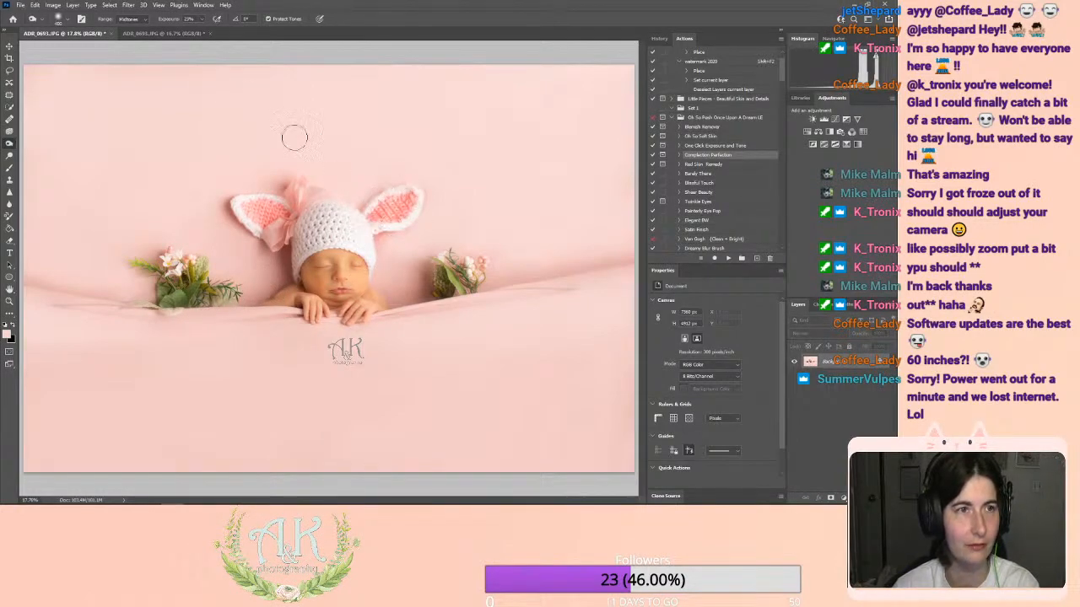
left_click(212, 34)
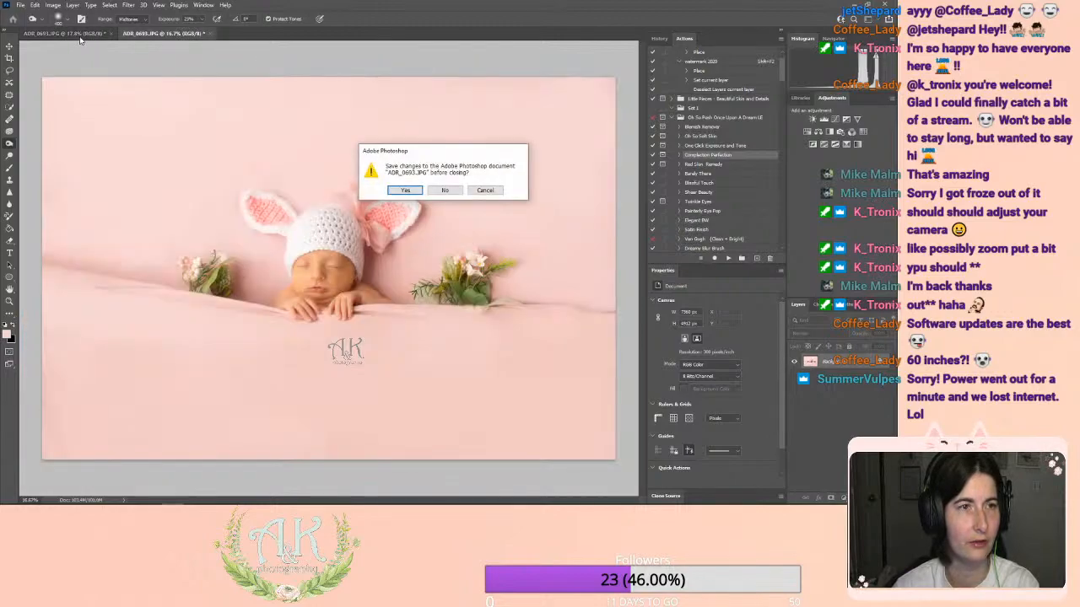
left_click(455, 184)
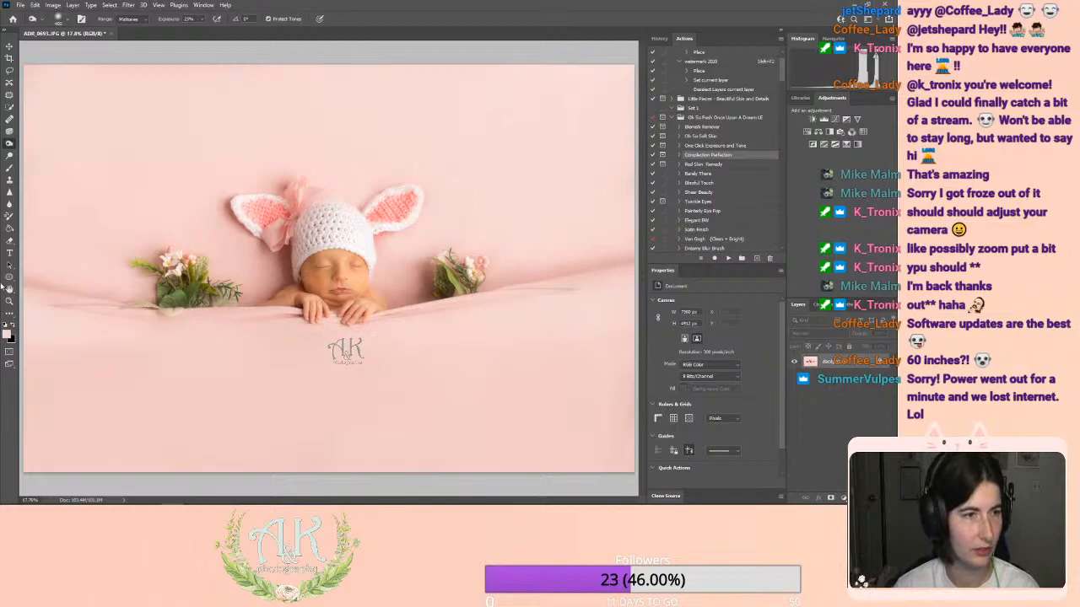
Step: Sample darker pinks beside the right-hand flowers and paint soft shading along the fold to their right at reduced Brush opacity
left_click(8, 166)
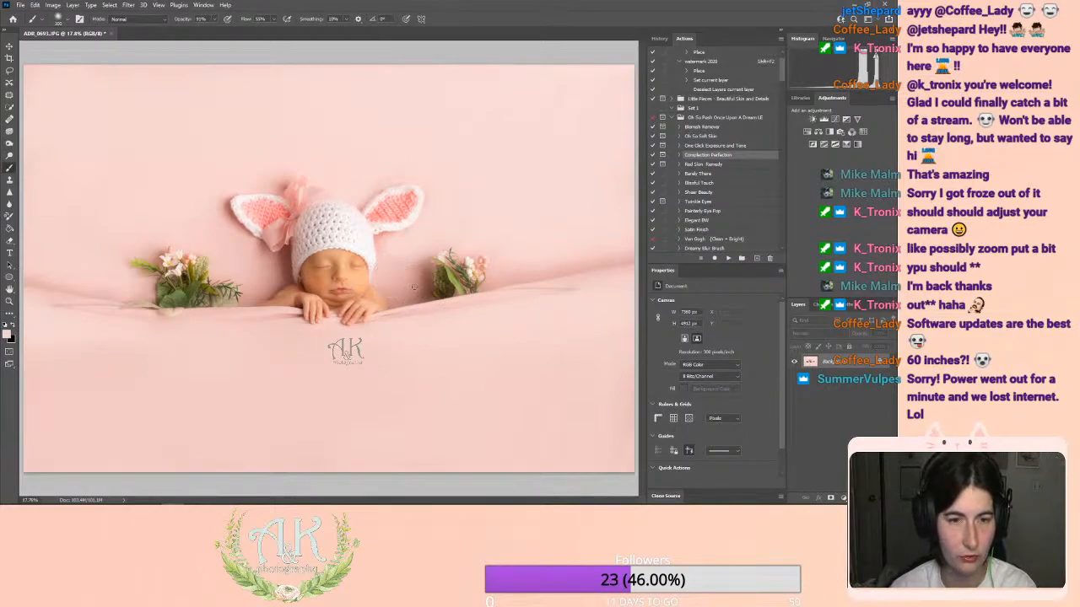
left_click(419, 278, "alt")
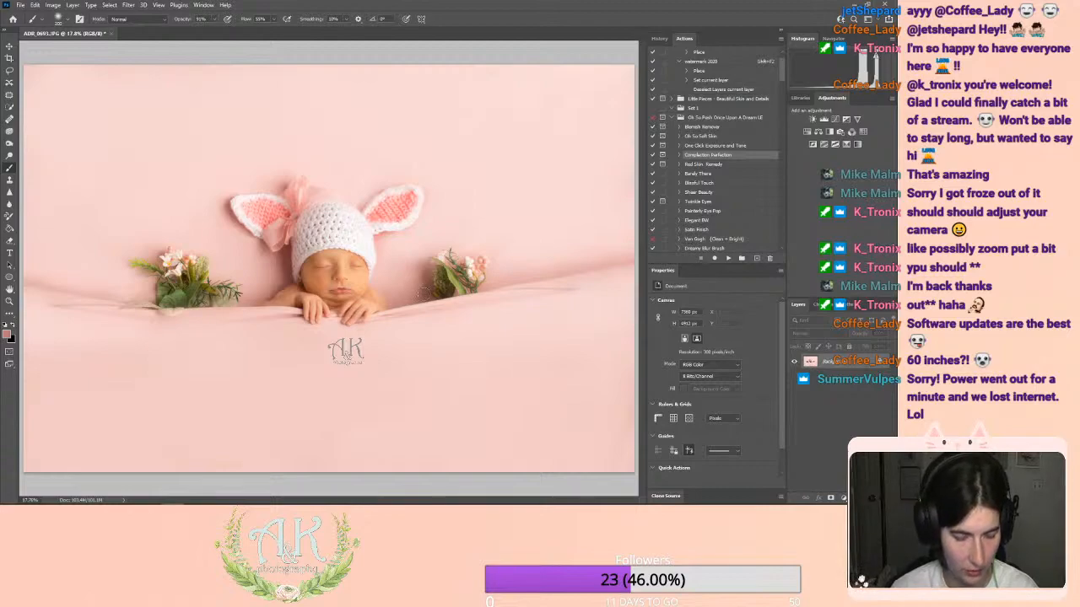
left_click(416, 294, "alt")
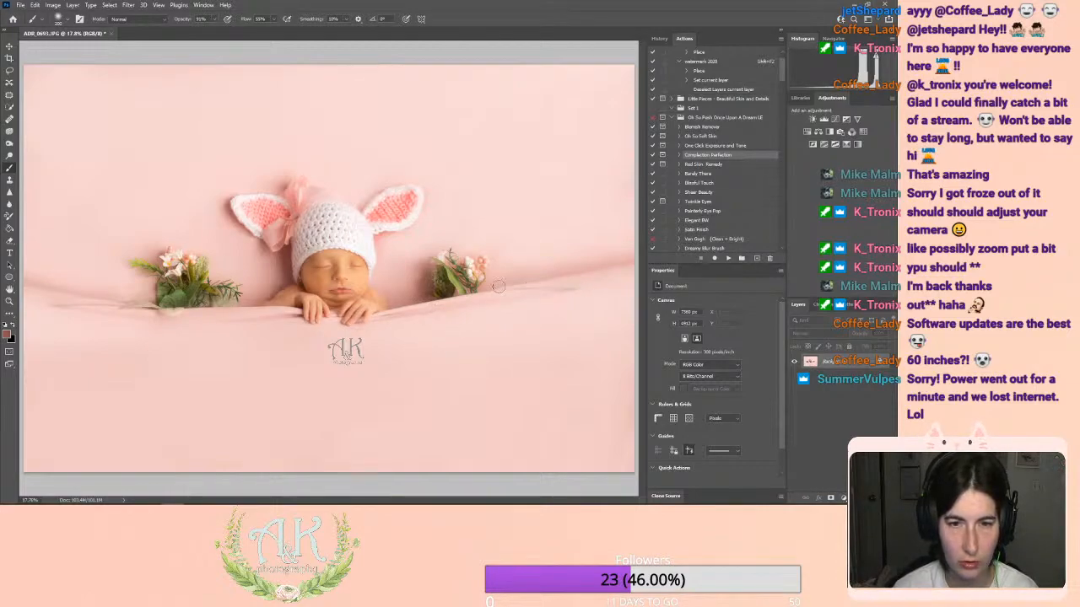
left_click(213, 20)
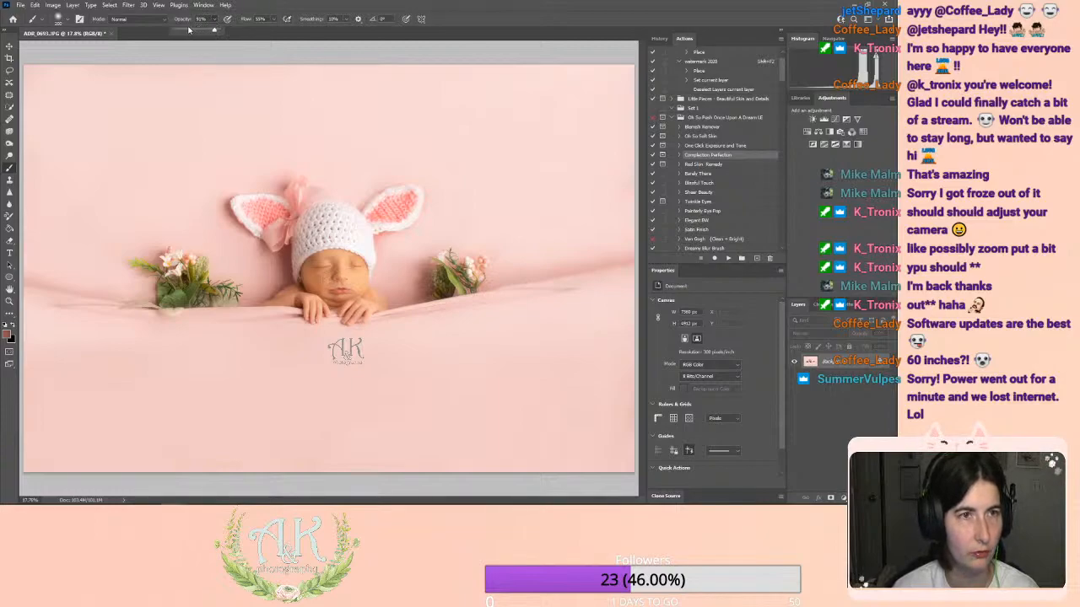
left_click_drag(484, 288, 569, 273)
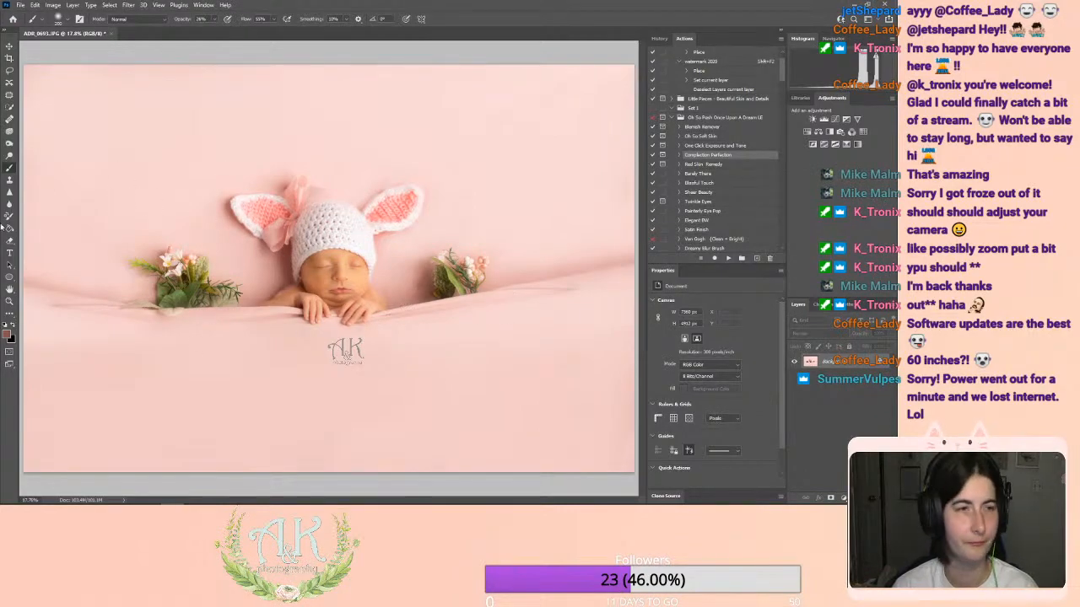
Step: Lighten the blanket's dark patches with the Dodge tool, shrinking its oversized brush and enlarging it slightly for broader areas
left_click(9, 157)
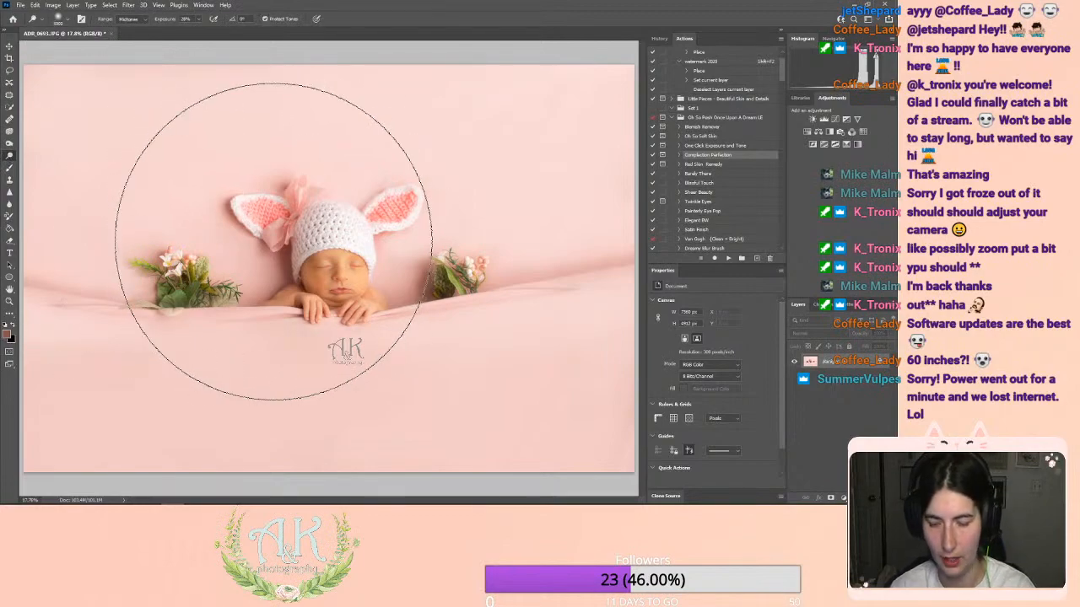
key("bracketleft")
key("bracketleft")
key("bracketleft")
key("bracketleft")
key("bracketleft")
key("bracketleft")
key("bracketleft")
key("bracketleft")
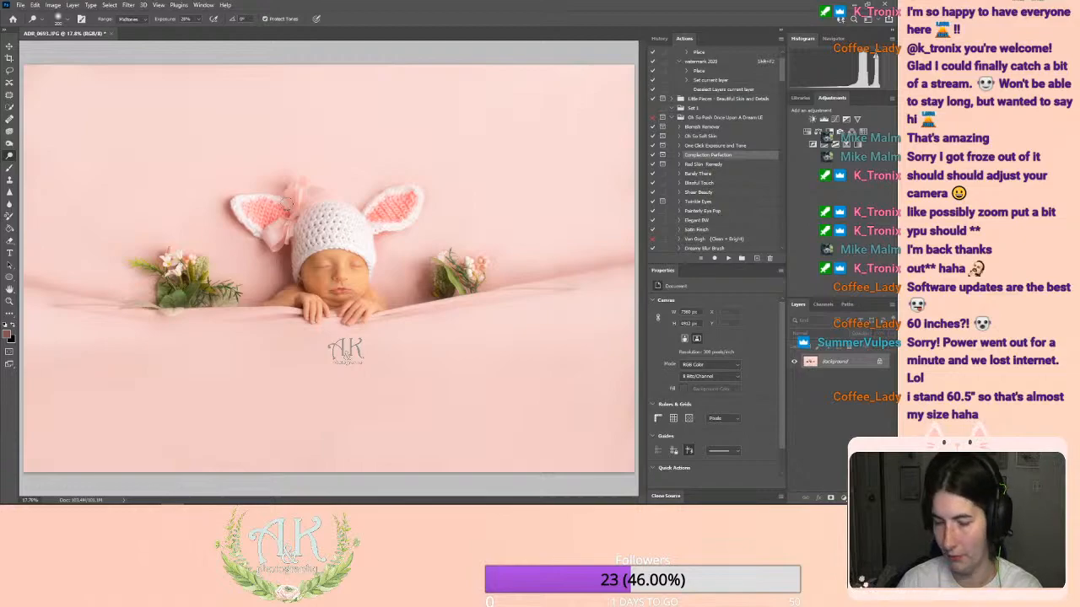
key("bracketright")
key("bracketright")
key("bracketright")
key("bracketright")
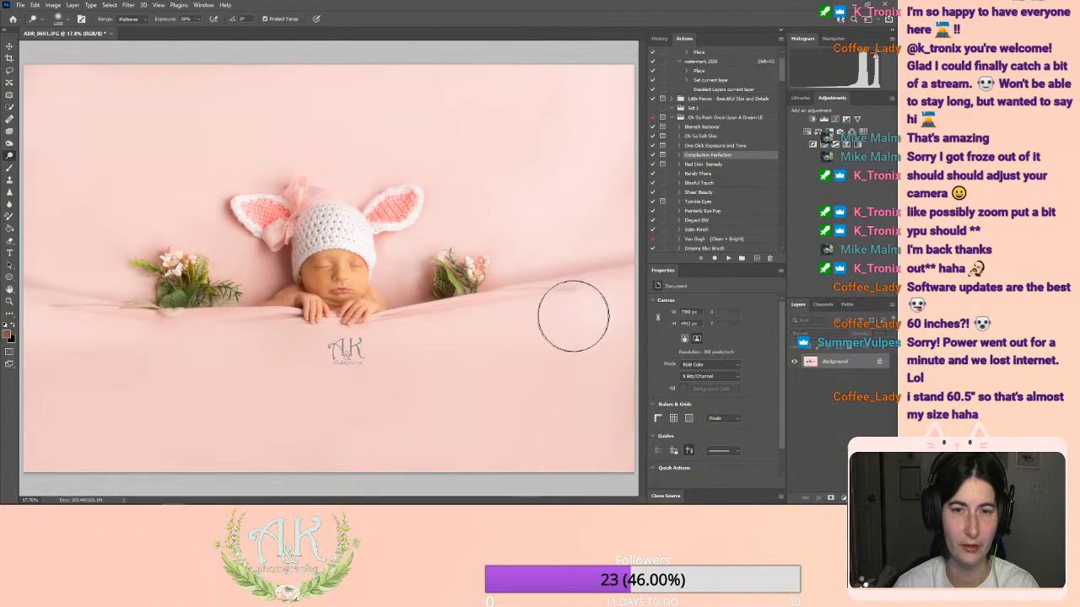
Step: Enlarge the Dodge brush further and lighten the blanket's right side below the fold
key("bracketright")
key("bracketright")
key("bracketright")
key("bracketright")
key("bracketright")
key("bracketright")
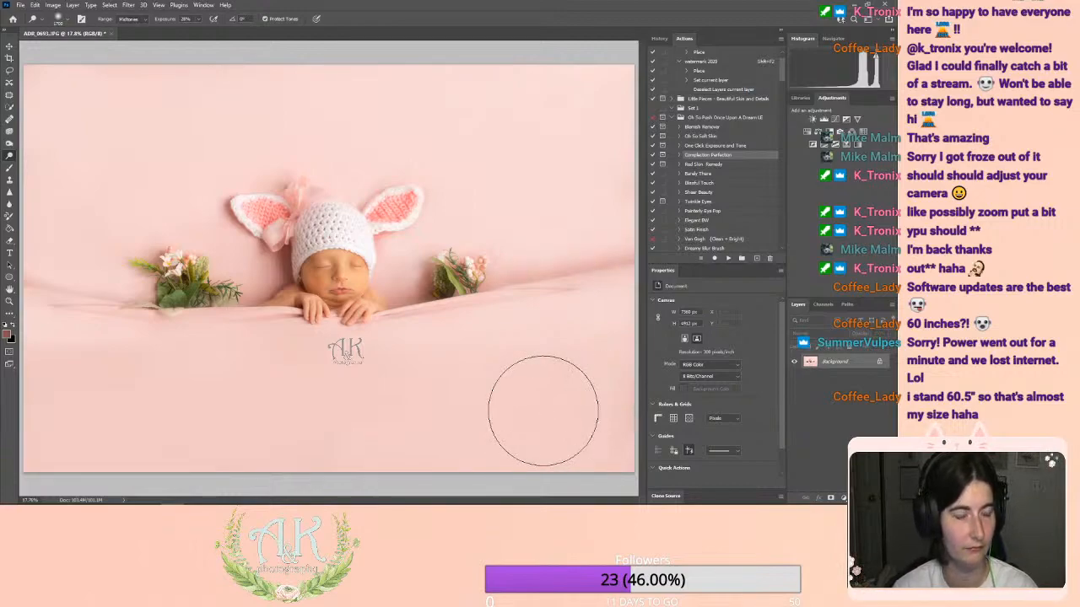
Step: Paint light pink over the uneven blanket and backdrop tones with a much larger low-opacity Brush
left_click(10, 144)
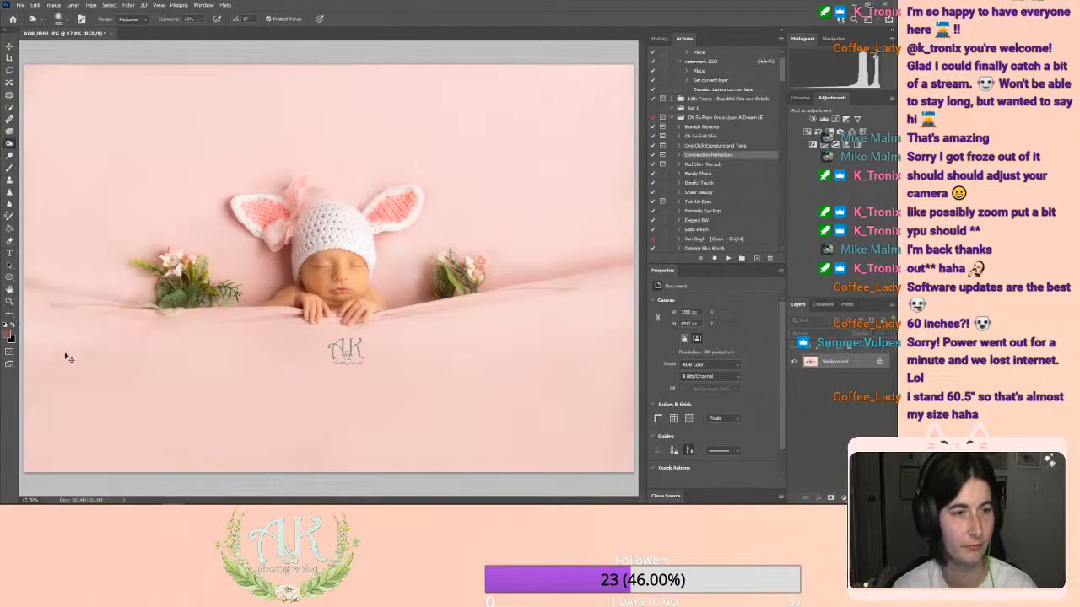
left_click(9, 166)
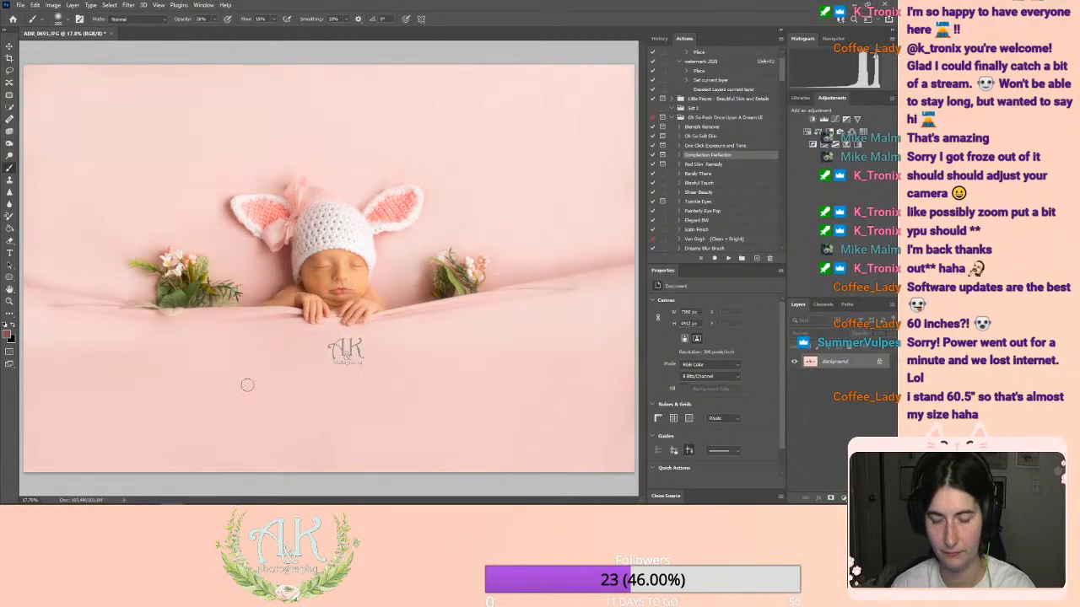
key("bracketright")
key("bracketright")
key("bracketright")
key("bracketright")
key("bracketright")
key("bracketright")
key("bracketright")
key("bracketright")
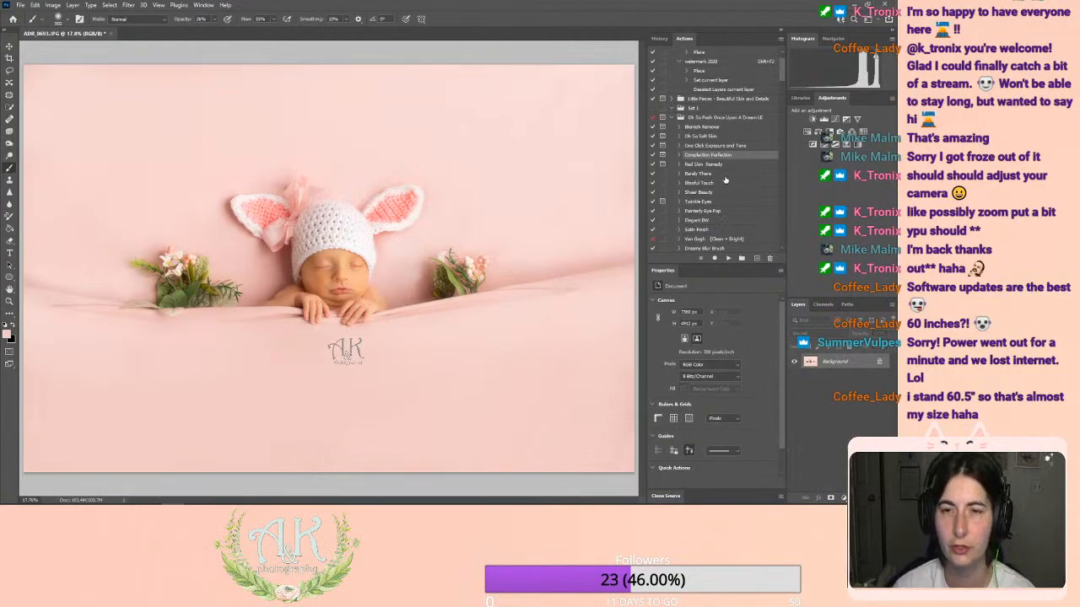
Step: Run the Sheer Beauty action, lower the resulting adjustment's opacity, and flatten the image
left_click(704, 193)
left_click(727, 259)
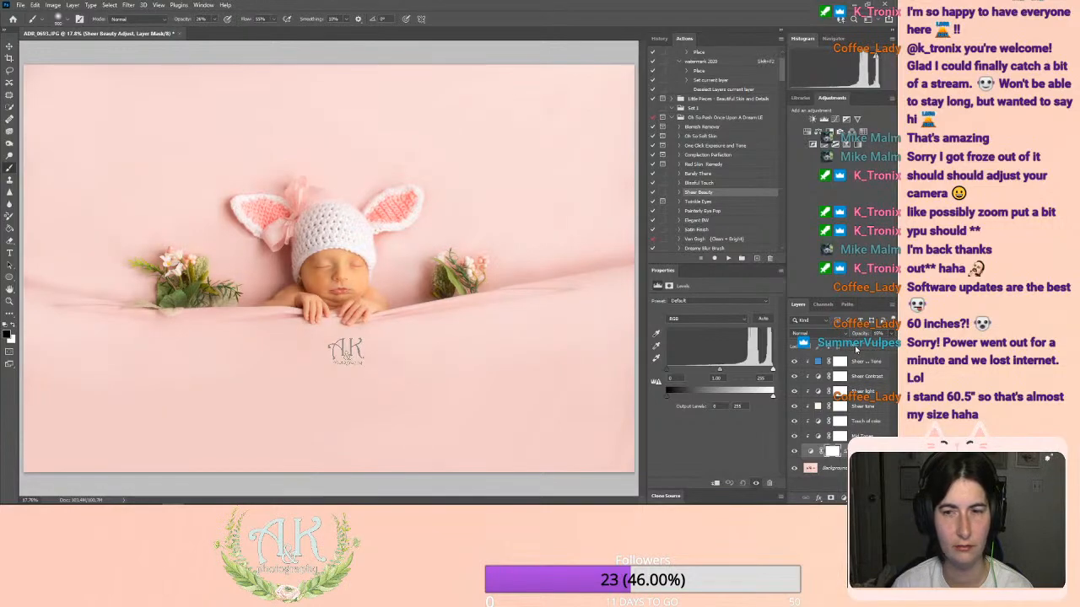
mouse_move(853, 349)
left_mouse_down()
mouse_move(838, 353)
mouse_move(854, 351)
left_mouse_up()
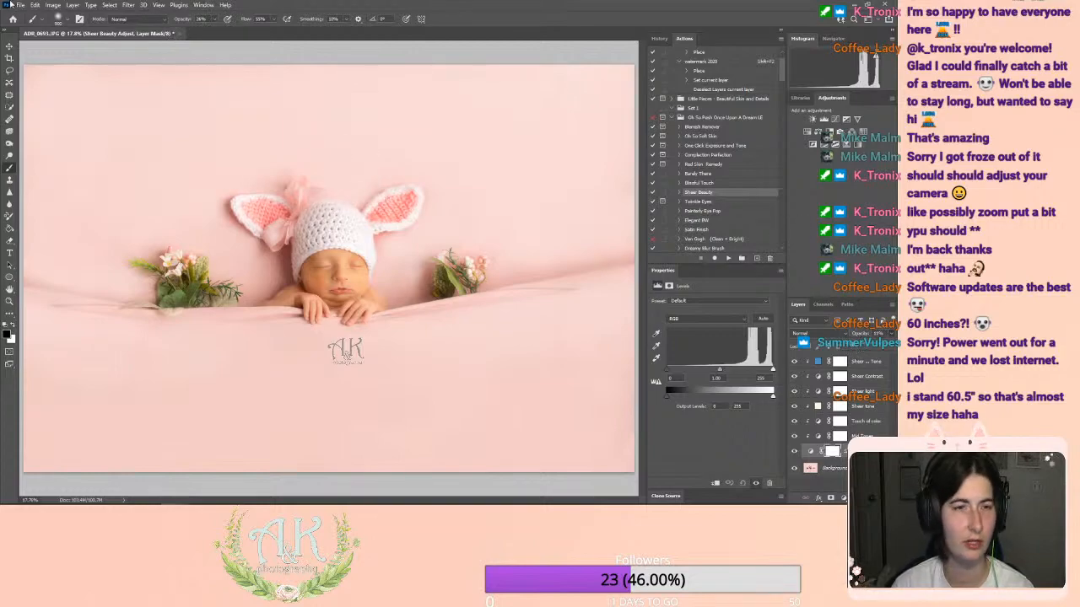
left_click(70, 5)
left_click(74, 362)
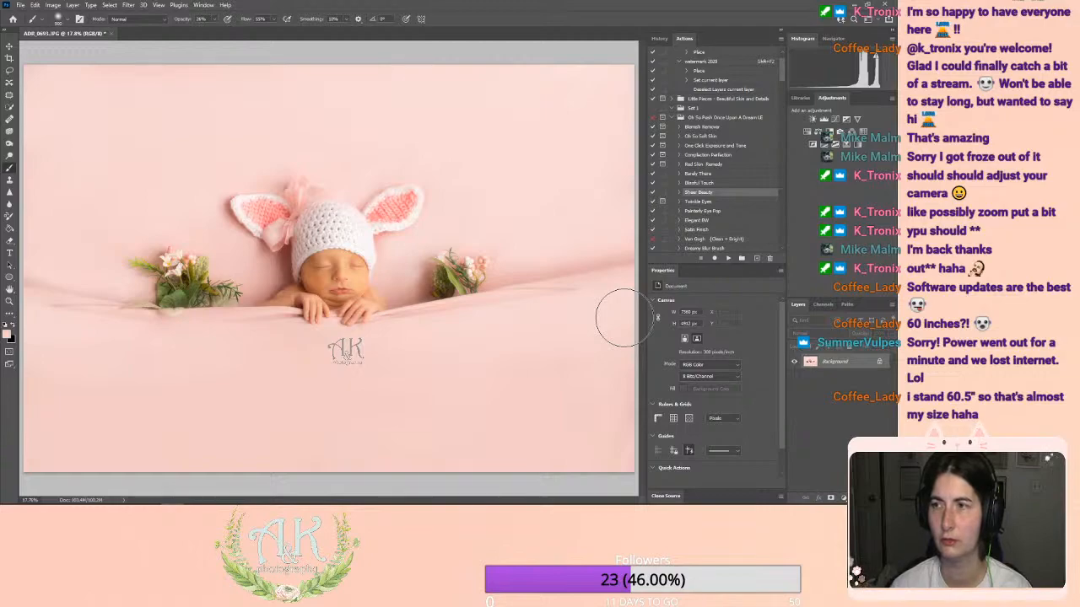
Step: Blend the fabric folds near the blanket's right and left ends with the Clone Stamp, sampling nearby clean fabric
left_click(10, 180)
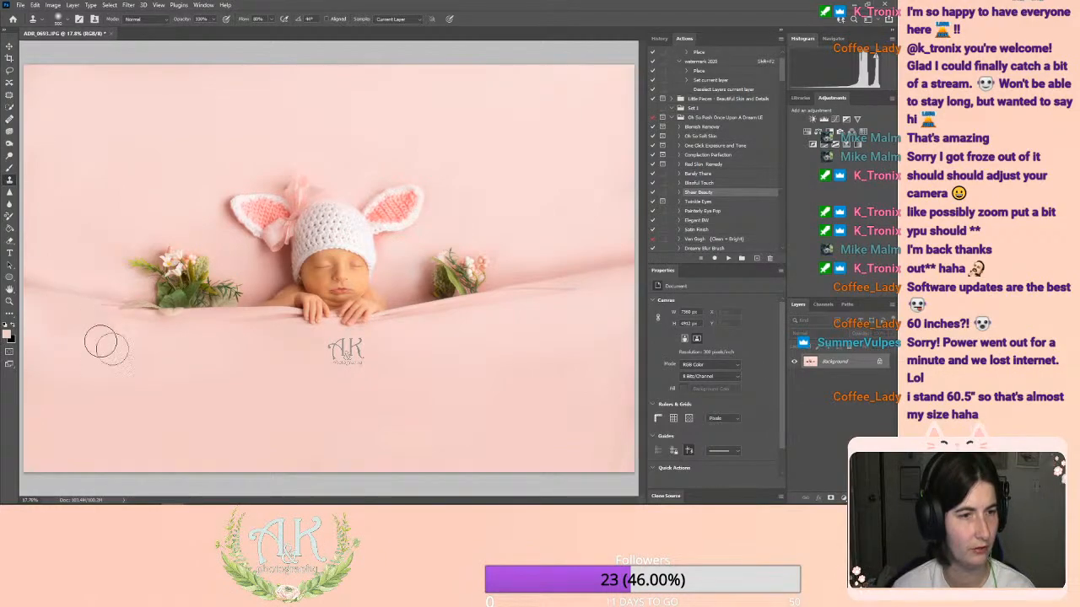
mouse_move(583, 292)
left_mouse_down()
mouse_move(558, 298)
mouse_move(561, 332)
mouse_move(570, 301)
mouse_move(562, 303)
left_mouse_up()
left_click(605, 309, "alt")
left_click(595, 292, "alt")
left_click(552, 306)
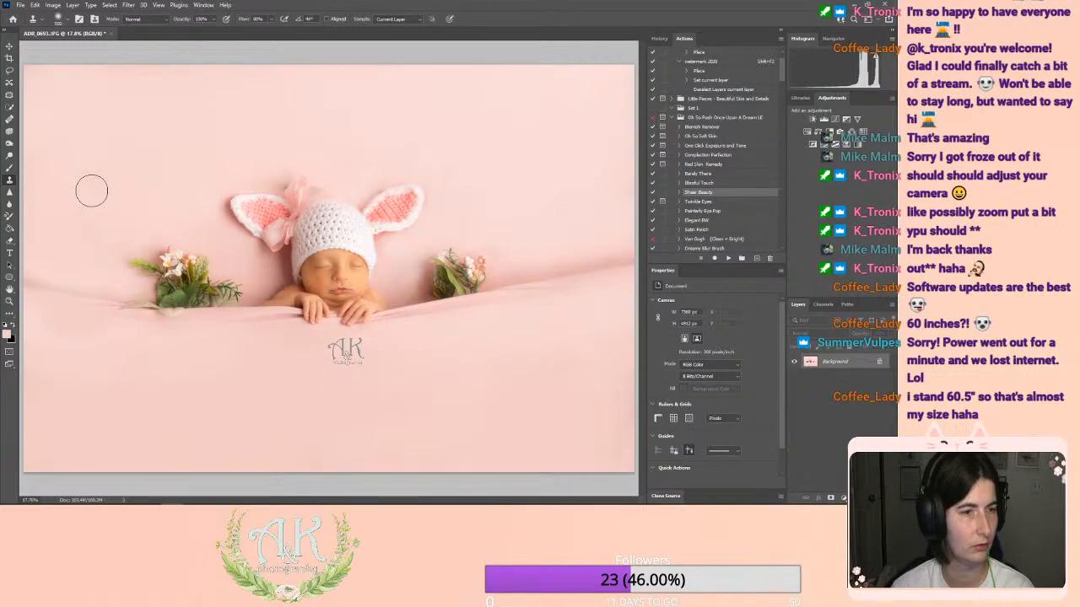
left_click(56, 316, "alt")
left_click_drag(42, 289, 51, 273)
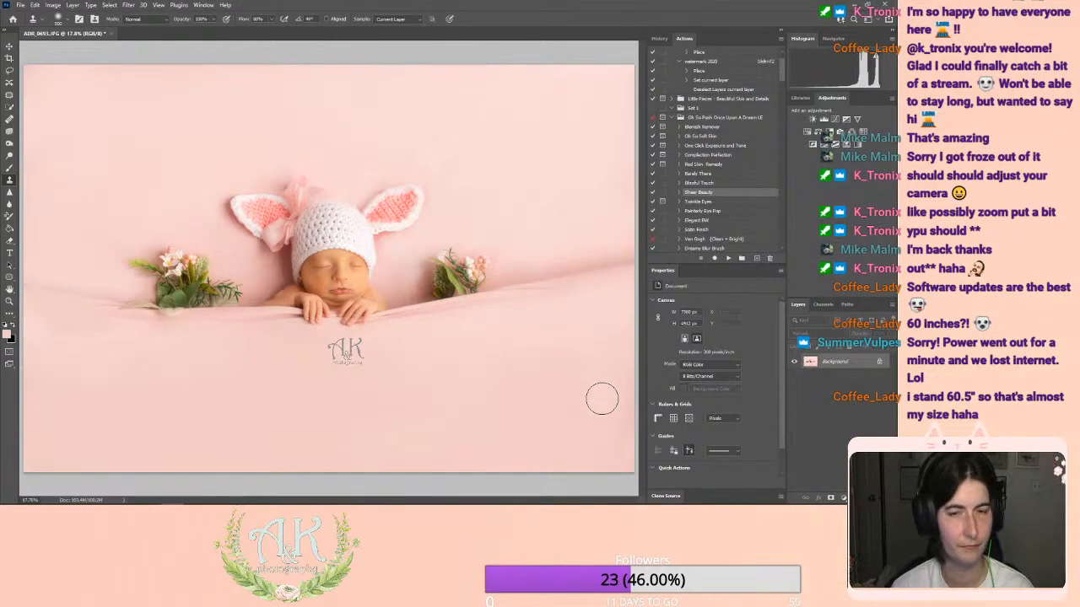
Step: Run the Satin Finish action on the photo
left_click(9, 144)
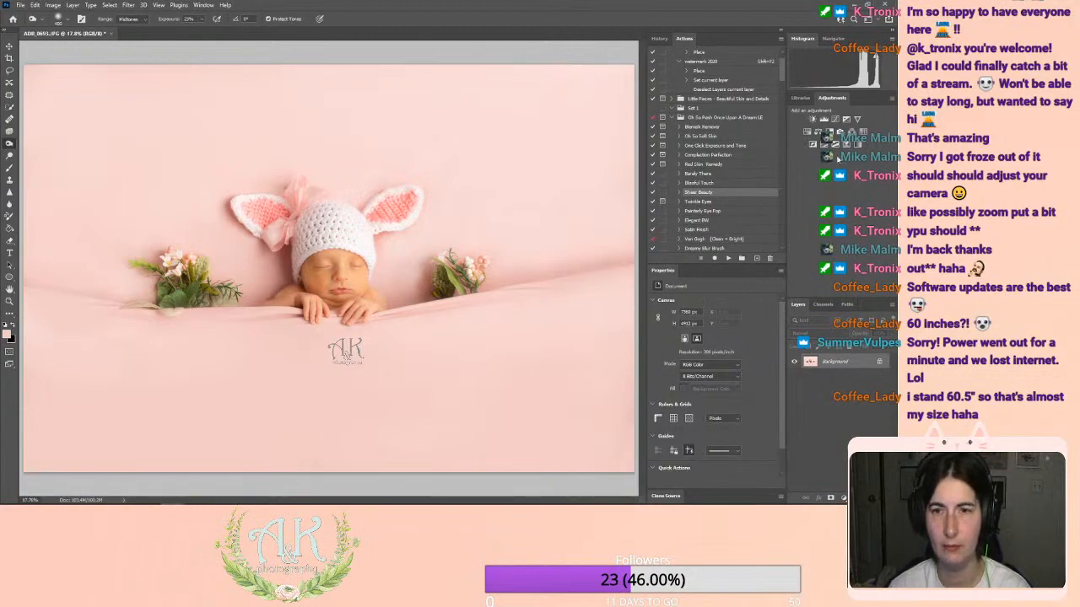
scroll(730, 217, "down", 3)
left_click(699, 203)
left_click(727, 258)
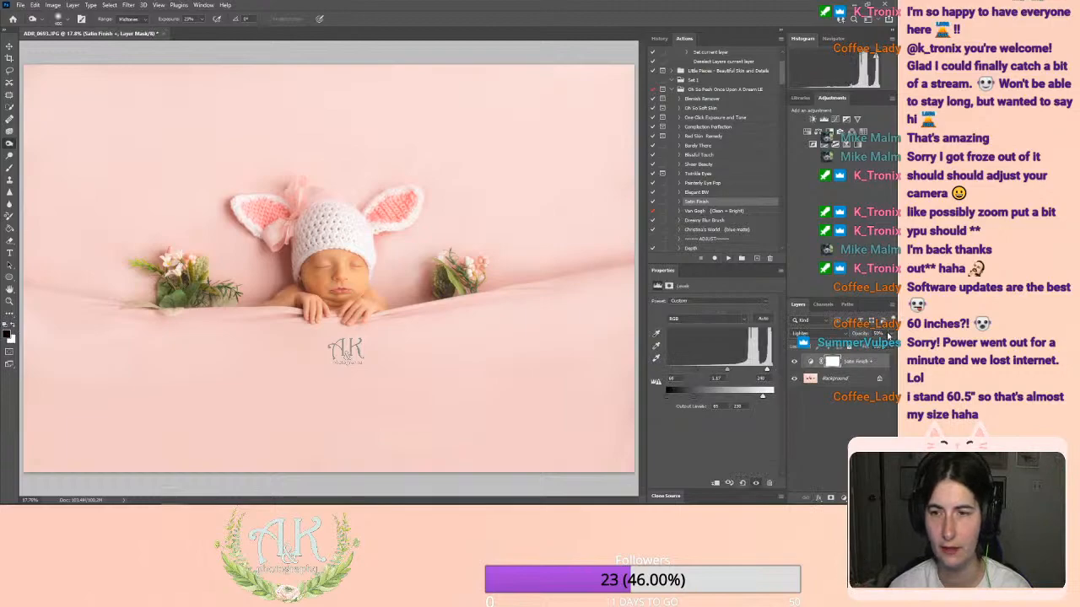
Step: Try the Satin Finish layer at a lower opacity with the image flattened, and undo both changes
left_click_drag(848, 349, 859, 347)
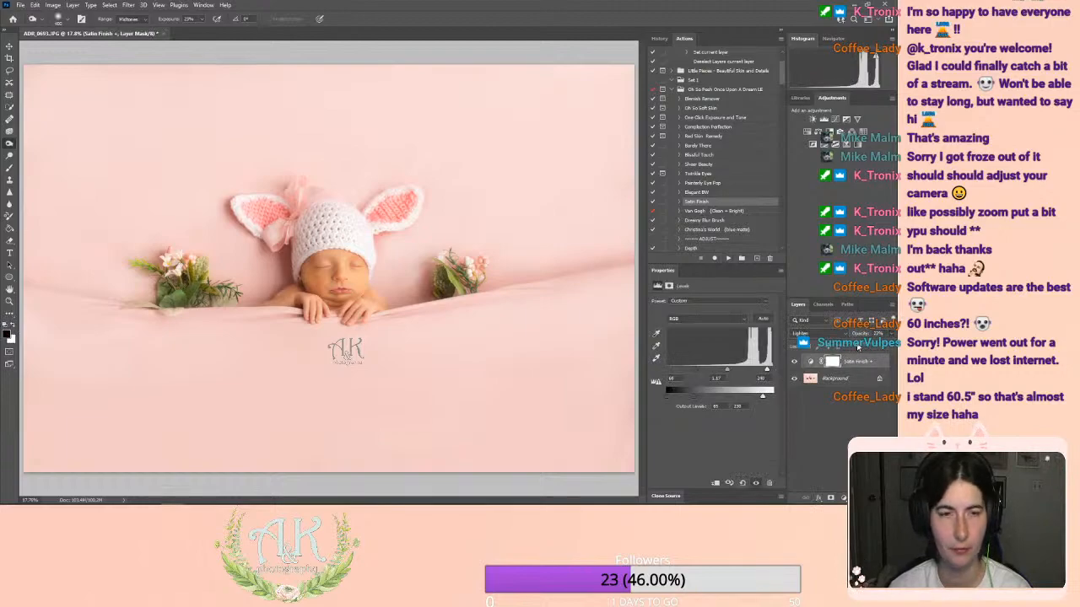
left_click(73, 4)
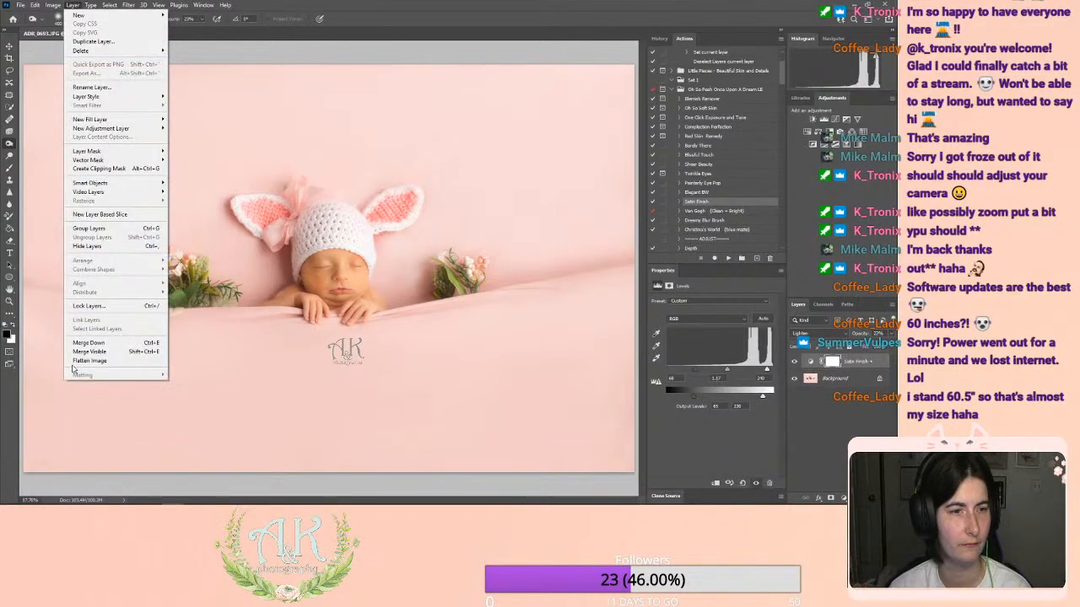
left_click(80, 360)
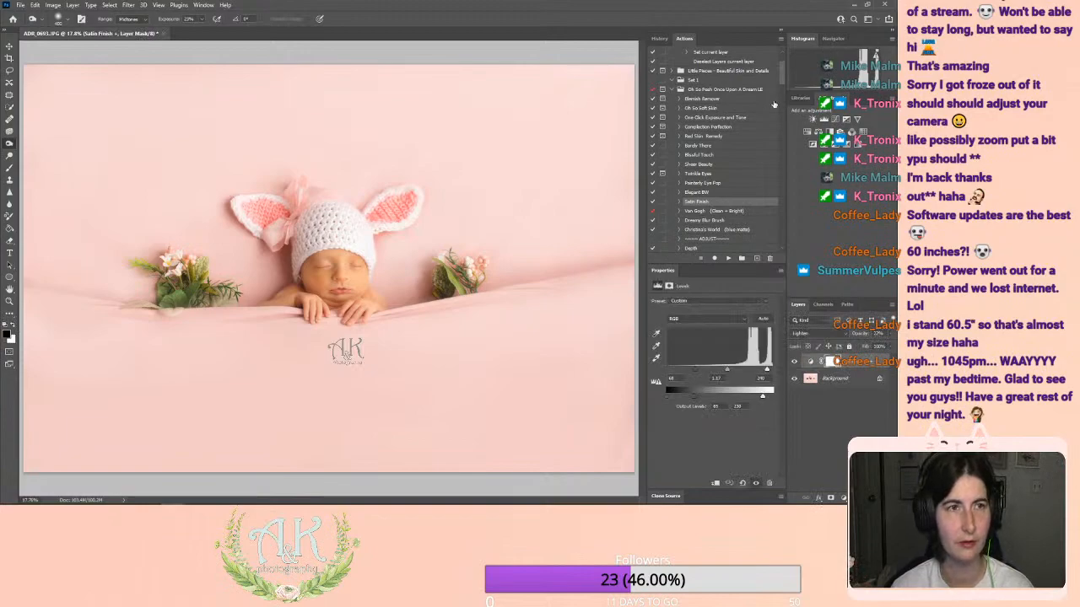
left_click(35, 5)
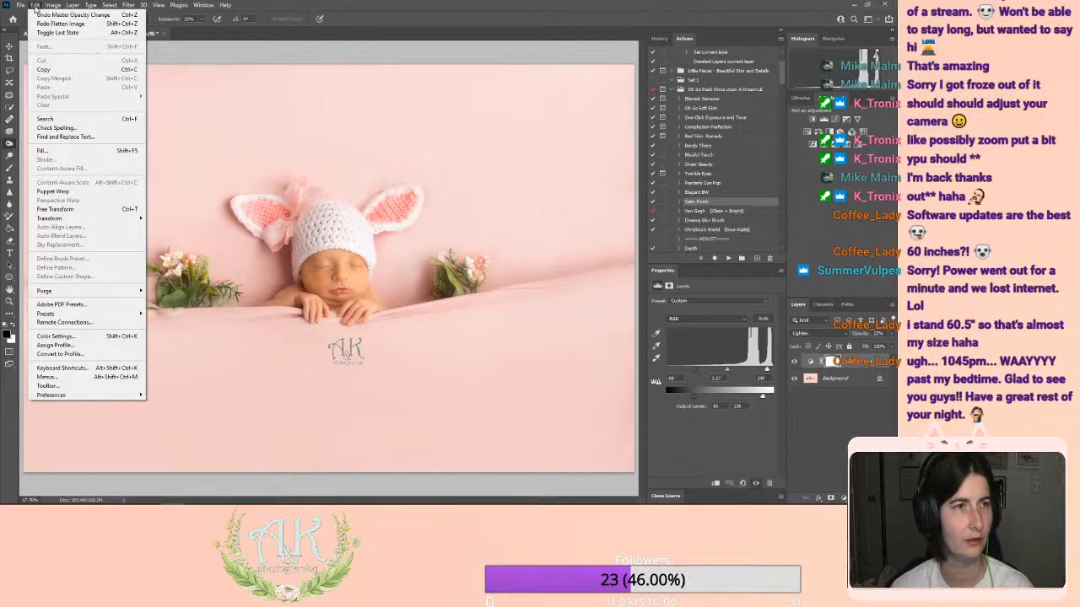
left_click(42, 15)
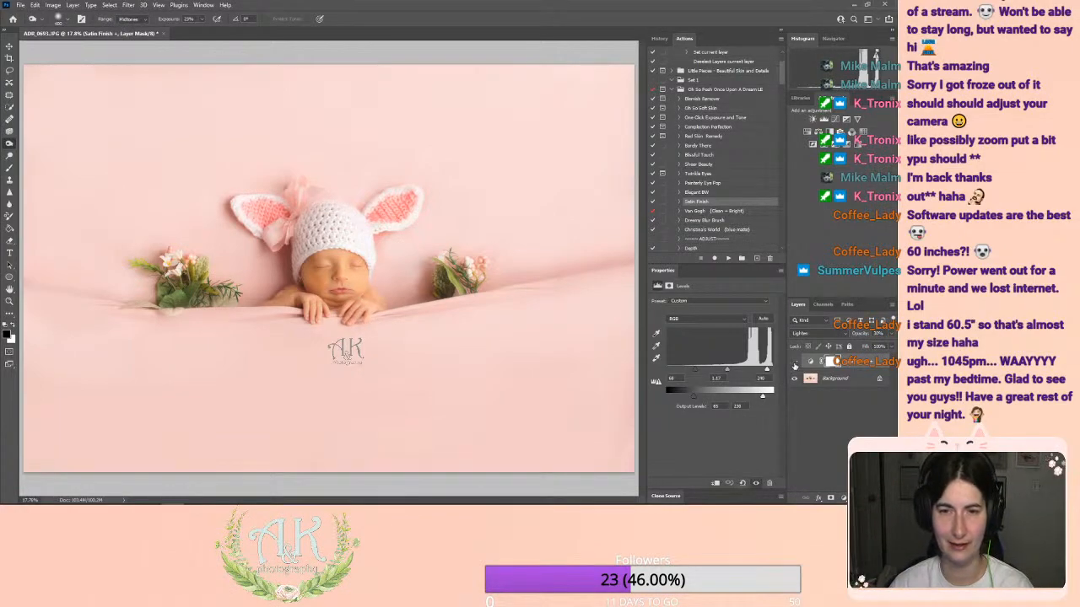
Step: Reduce the Satin Finish layer's opacity slightly and flatten the image
left_click(889, 336)
mouse_move(860, 347)
left_mouse_down()
mouse_move(847, 347)
mouse_move(856, 345)
left_mouse_up()
left_click(72, 5)
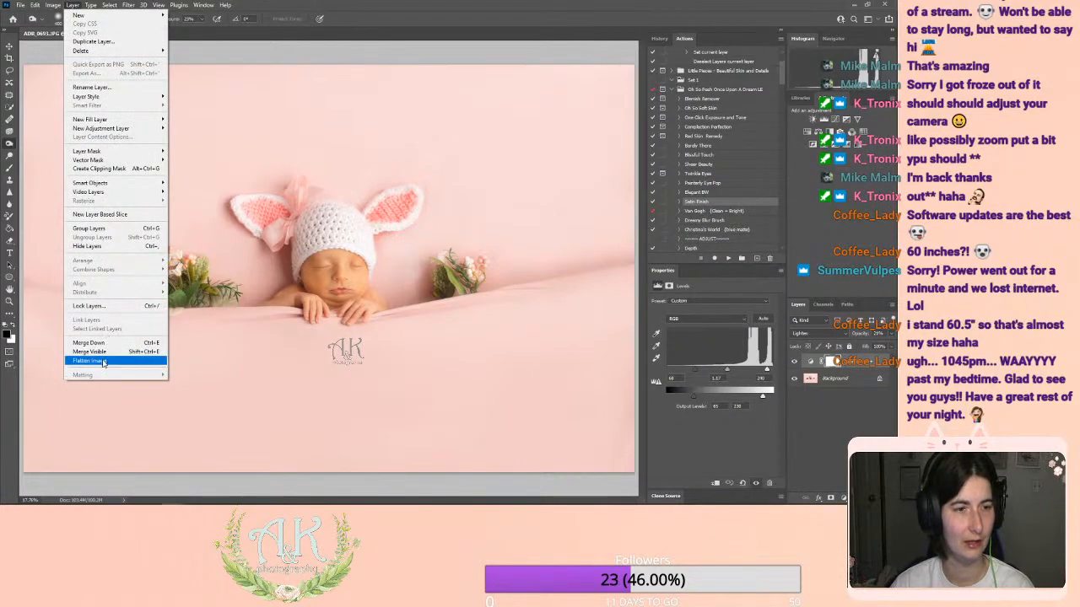
left_click(106, 361)
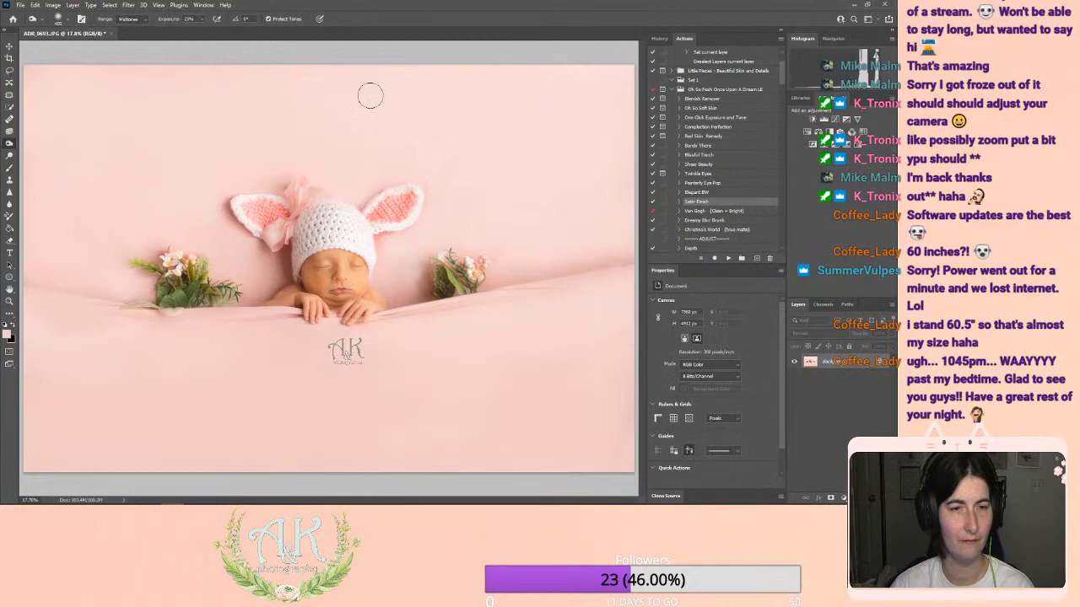
Step: Save the photo as a JPEG in the edits folder at maximum quality 12, replacing the existing file
left_click(18, 5)
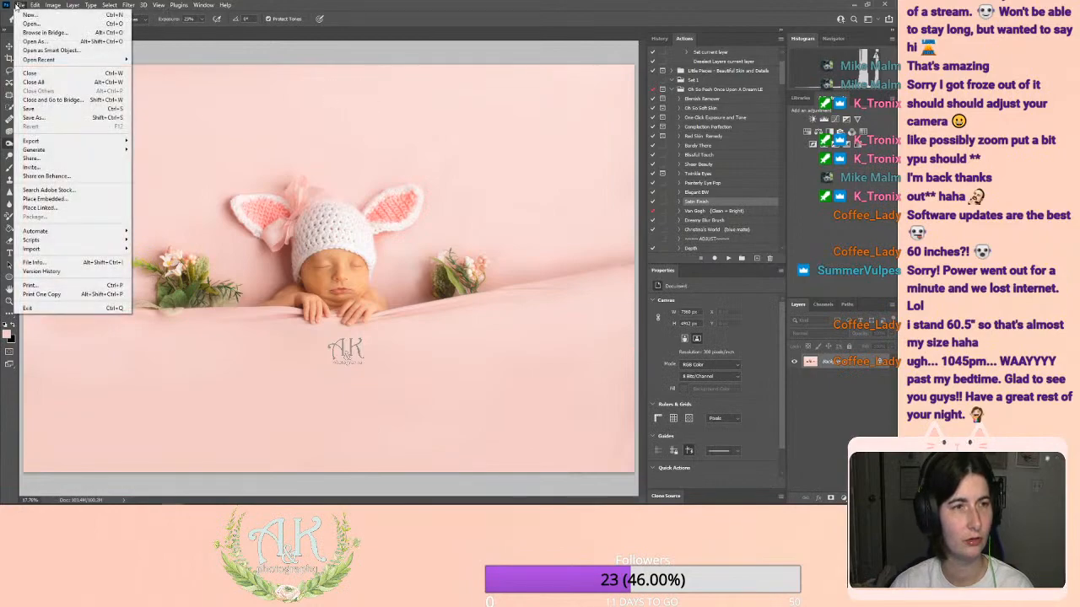
left_click(38, 117)
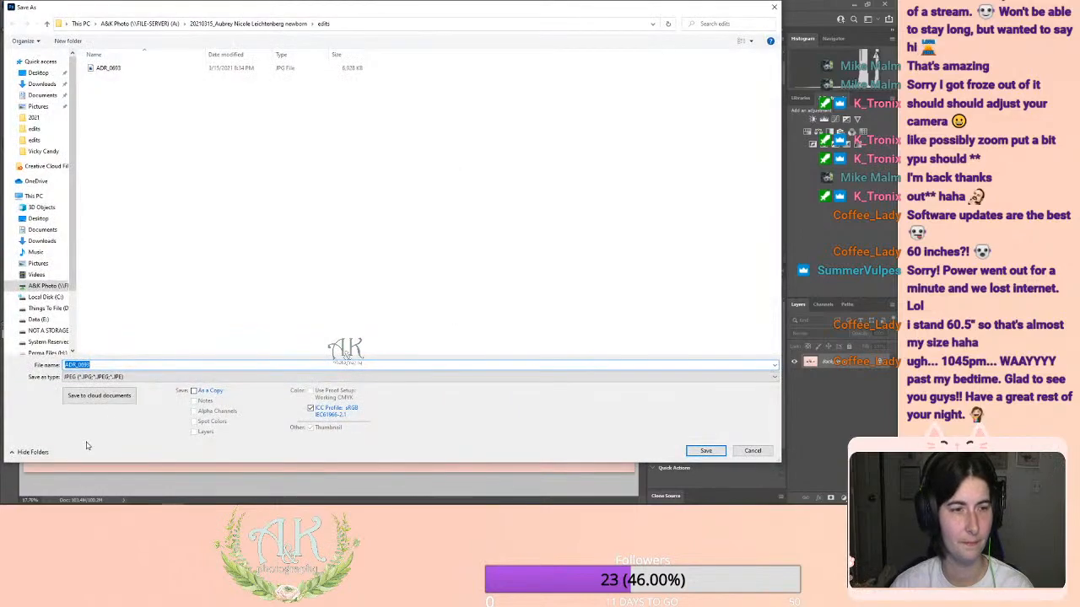
left_click(707, 450)
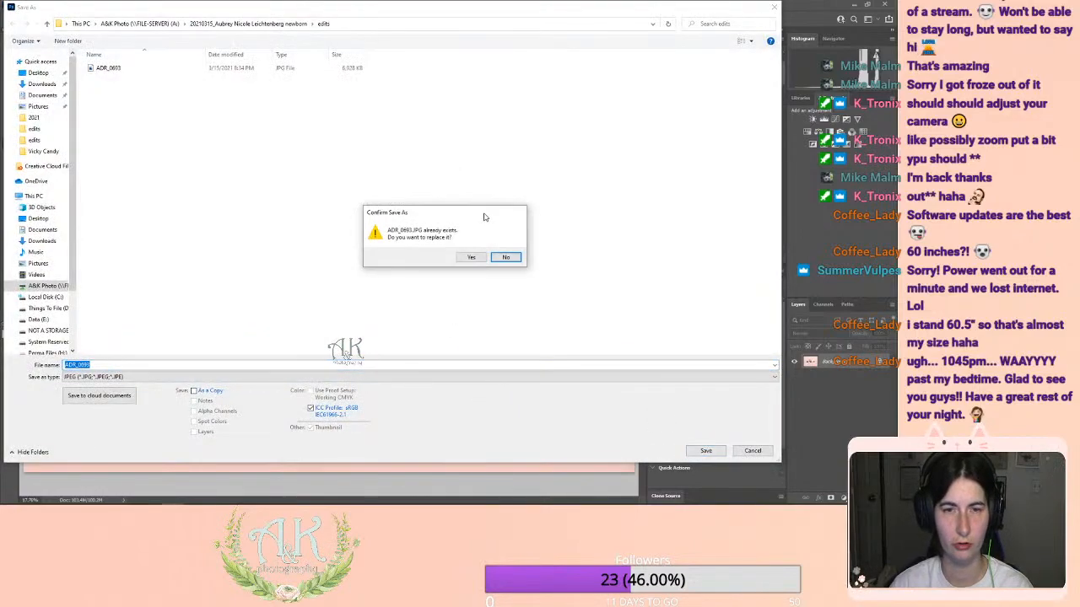
left_click(473, 259)
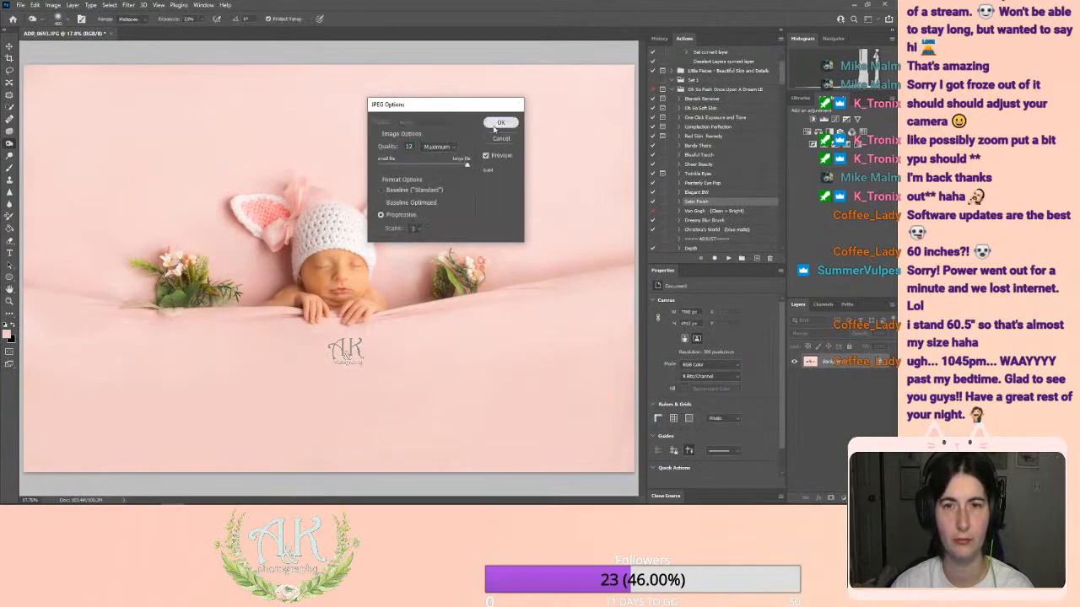
left_click(496, 125)
Step: Run the watermark 2020 action to place the studio's text watermark across the photo
scroll(728, 169, "down", 1)
scroll(731, 169, "up", 3)
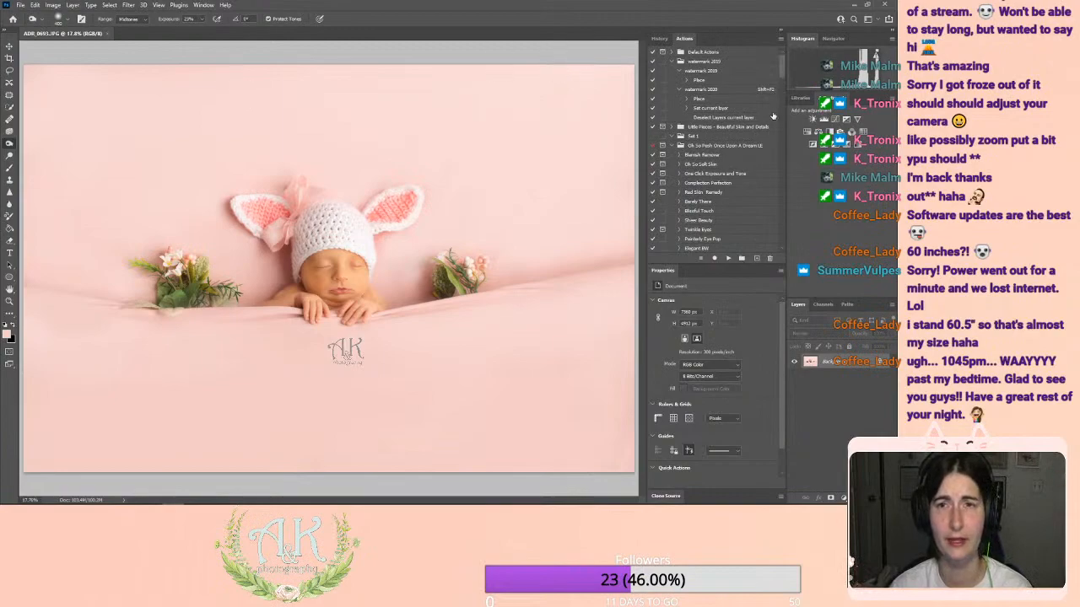
left_click(734, 90)
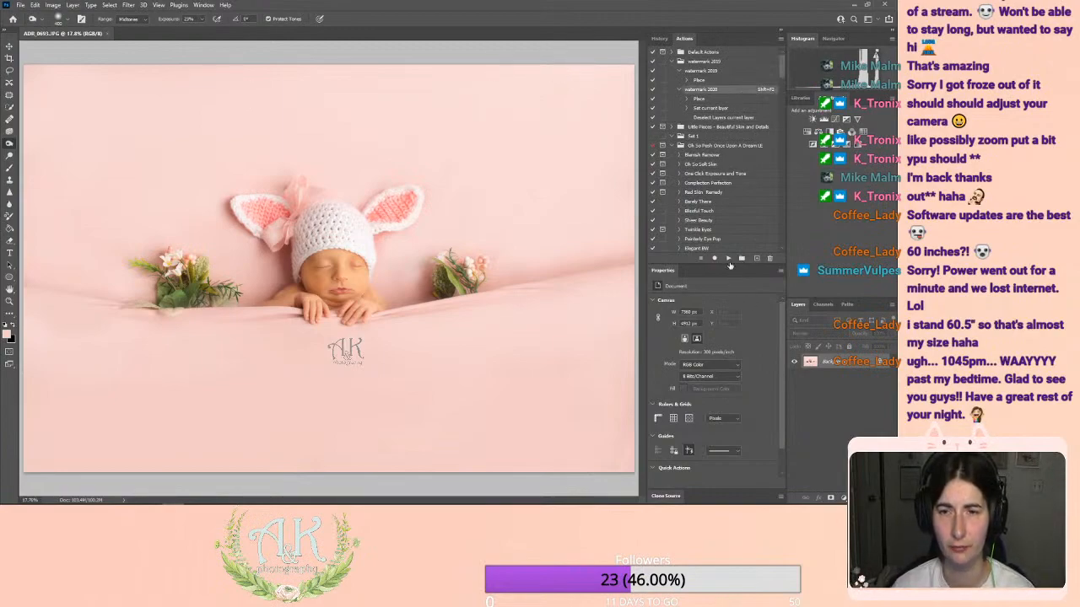
left_click(729, 260)
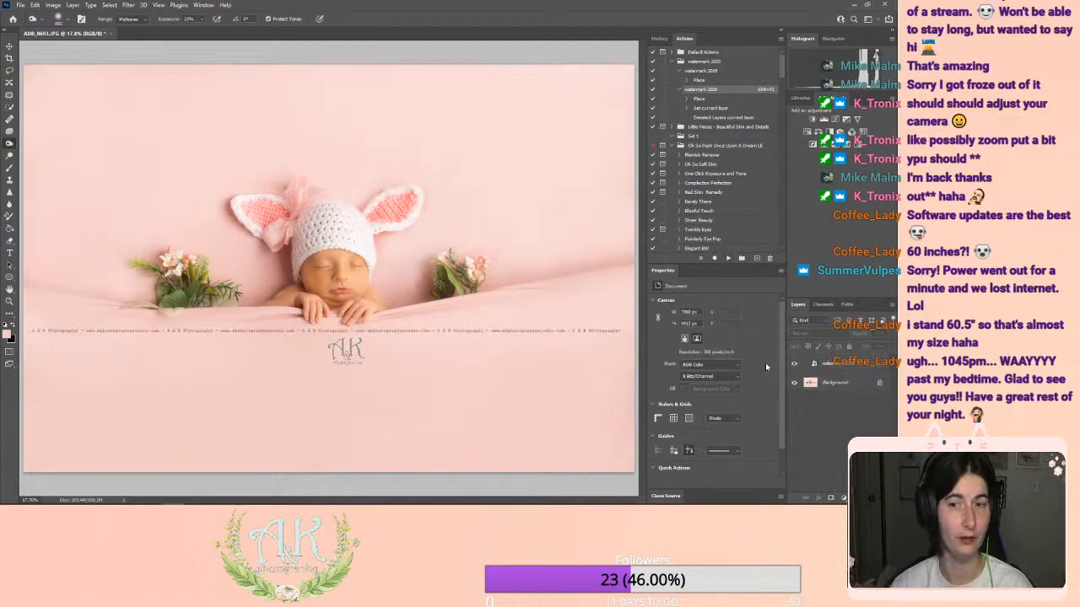
Step: Enlarge the watermark line until it runs past the photo's right edge, and position it just below the baby's hands
left_click(8, 46)
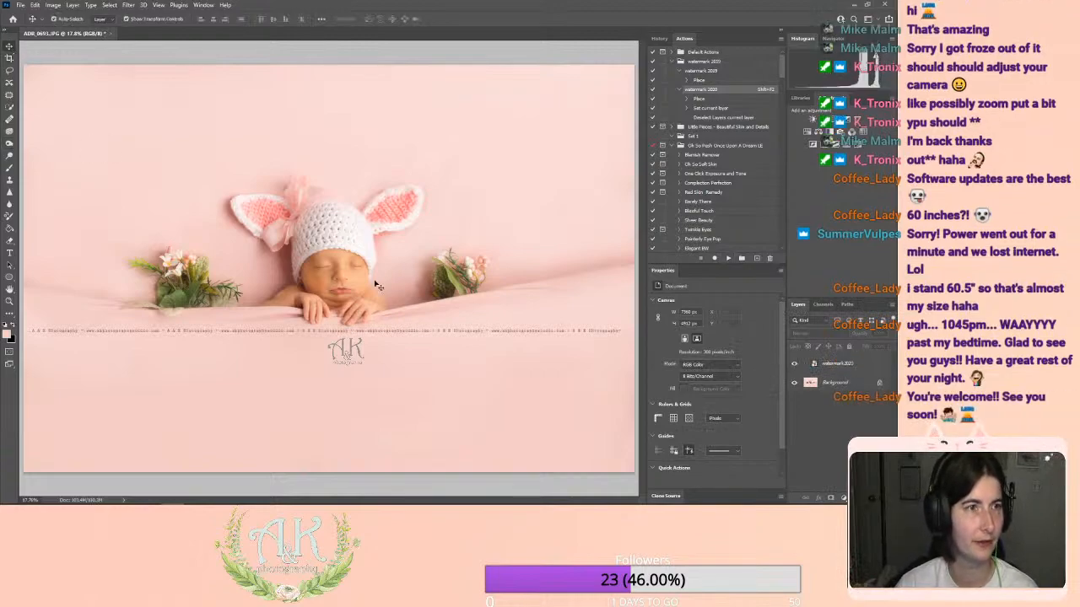
left_click(502, 333)
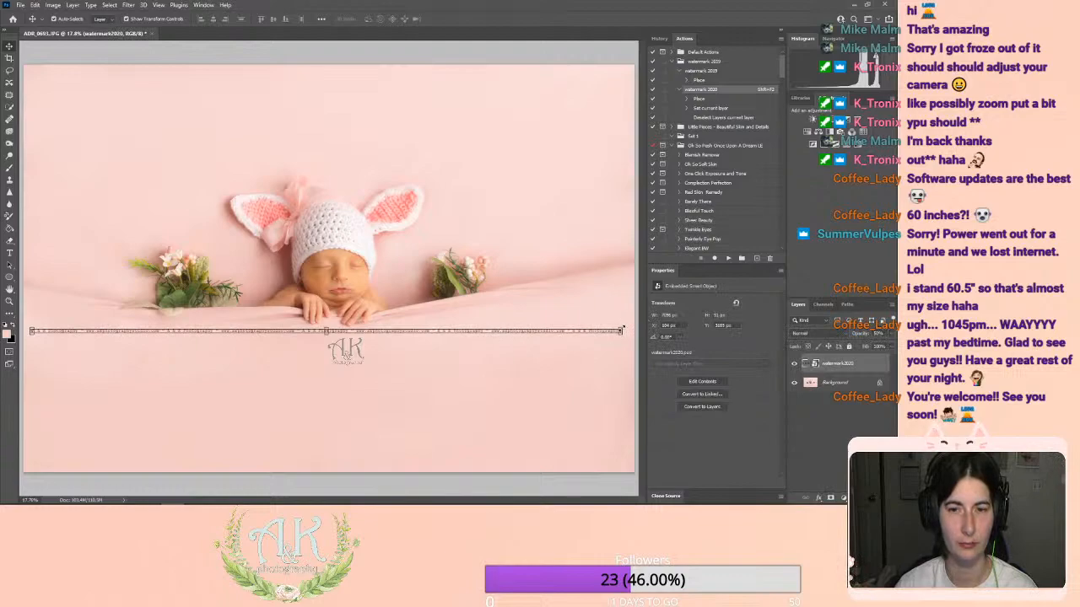
left_click_drag(621, 330, 434, 358)
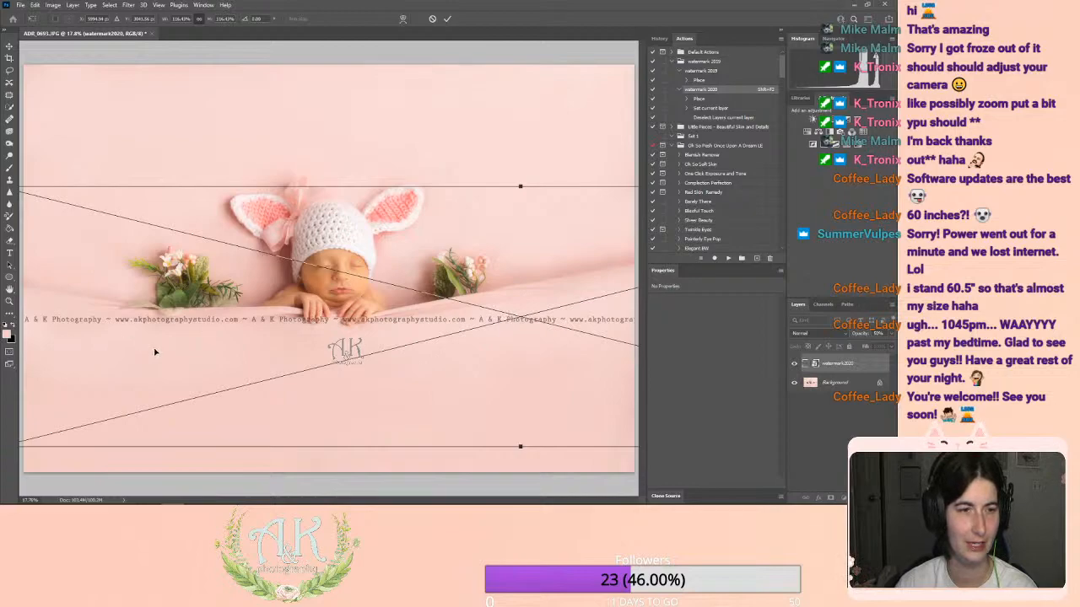
mouse_move(154, 352)
left_mouse_down()
mouse_move(157, 362)
mouse_move(158, 353)
left_mouse_up()
Step: Lower the watermark layer's opacity to 13% and apply the transform
left_click(893, 336)
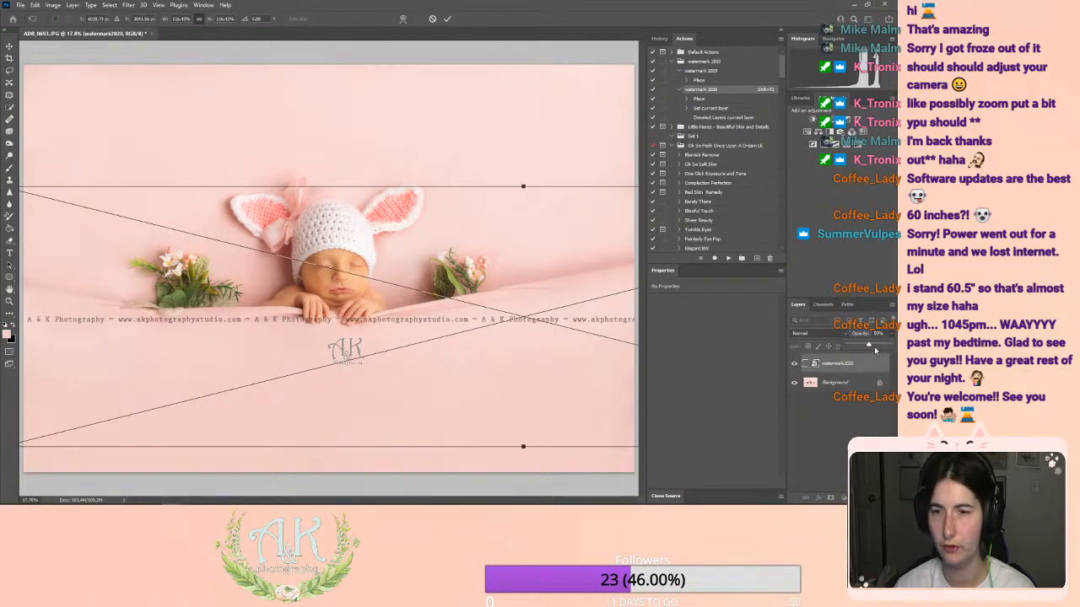
left_click_drag(868, 346, 849, 347)
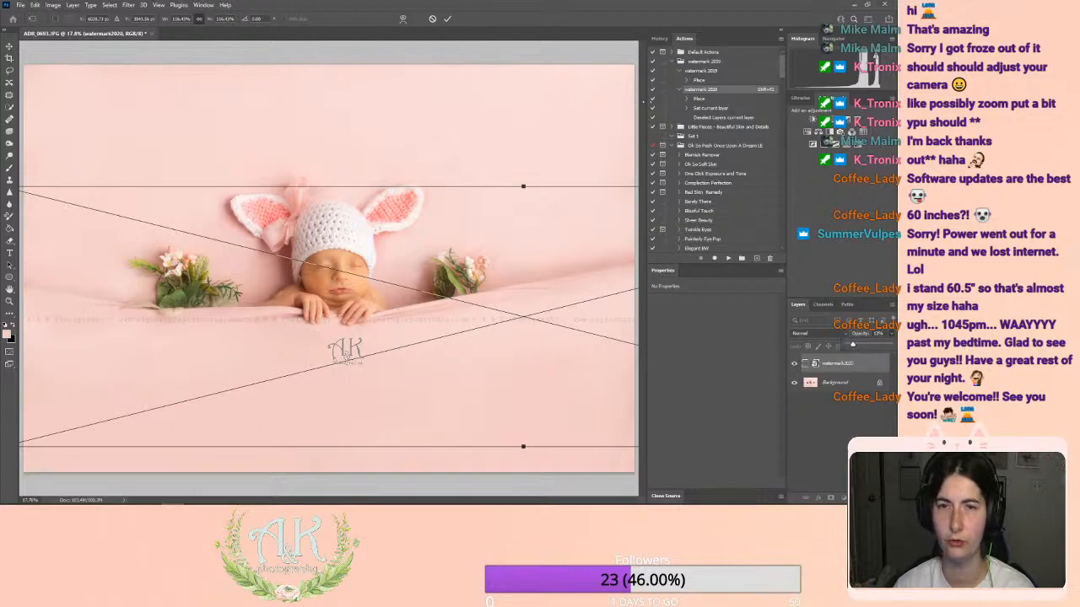
left_click(696, 425)
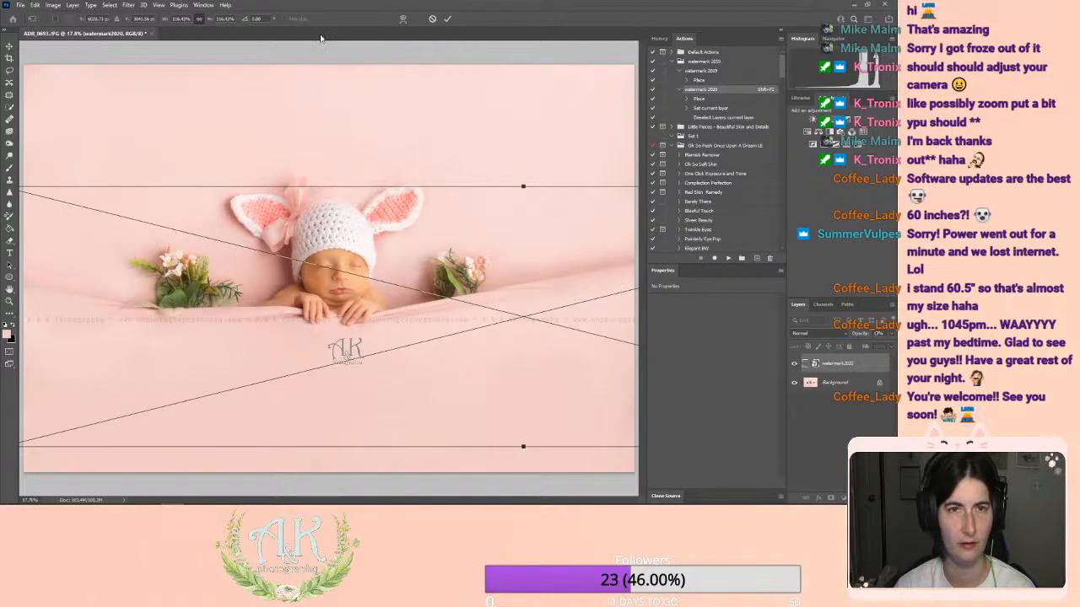
left_click(448, 19)
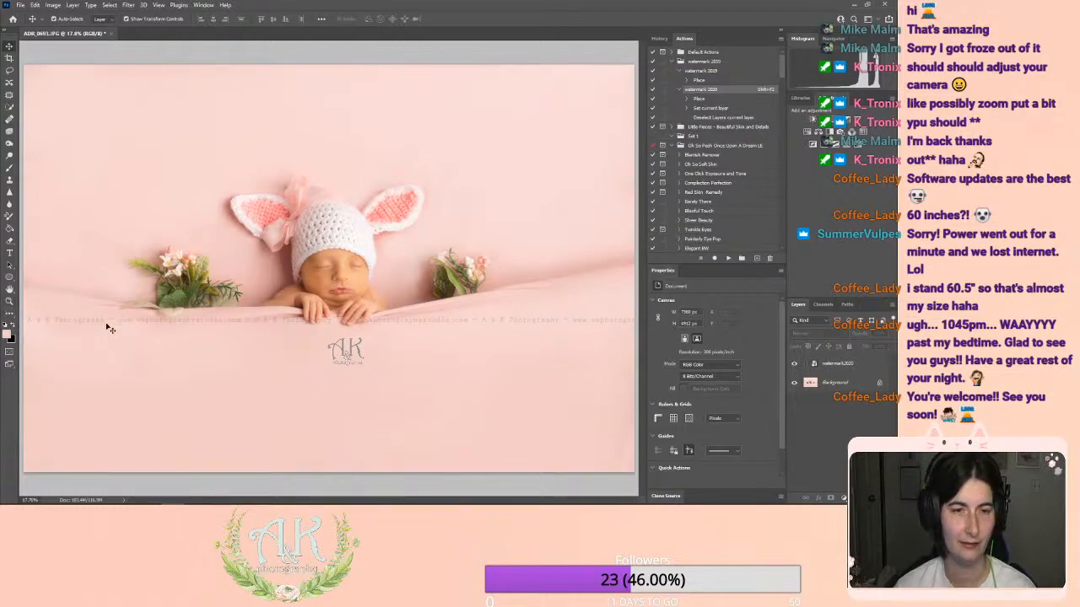
Step: Resize the image to 5 inches wide at a resolution of 250 pixels per inch
left_click(56, 5)
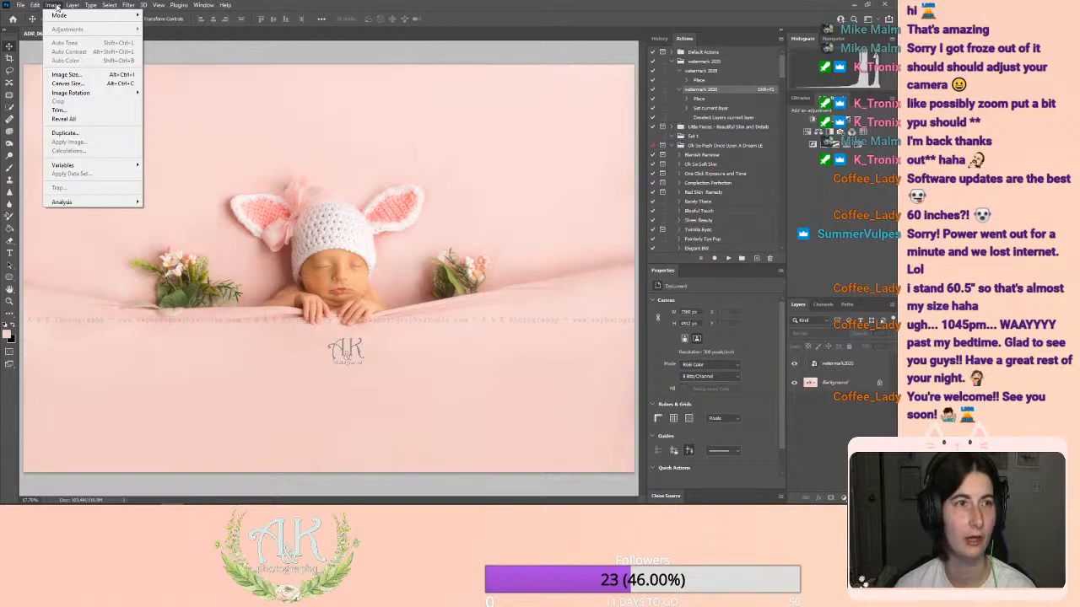
mouse_move(35, 6)
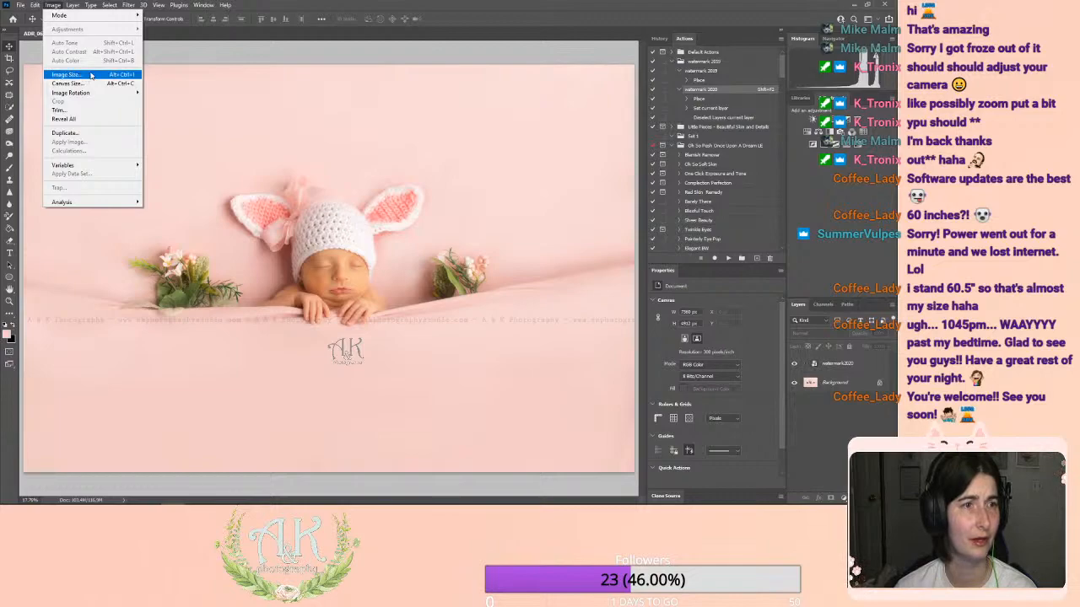
left_click(91, 76)
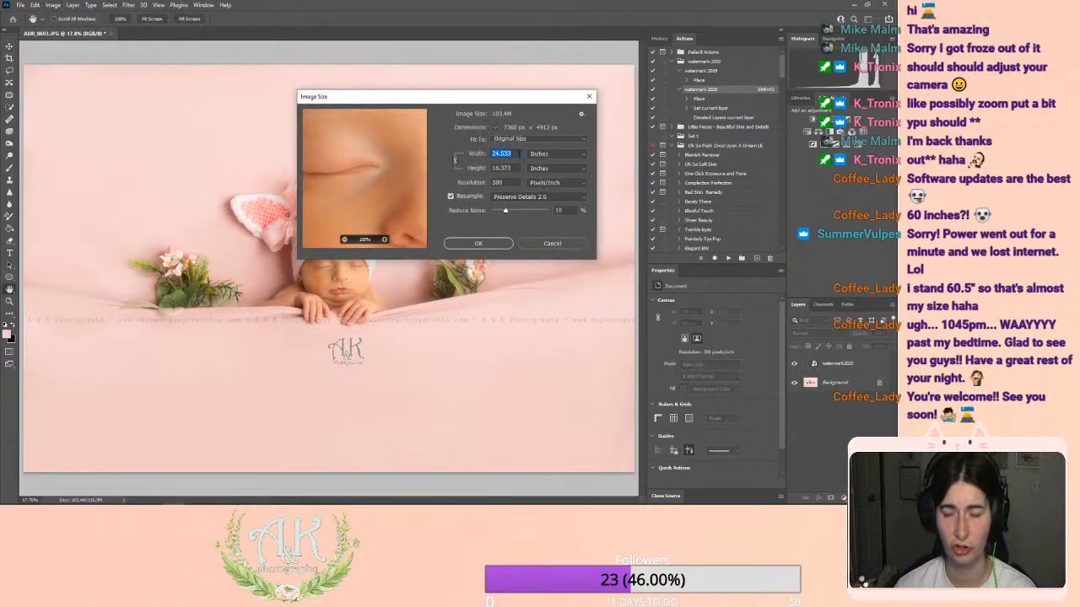
type("5")
key("Tab")
key("Tab")
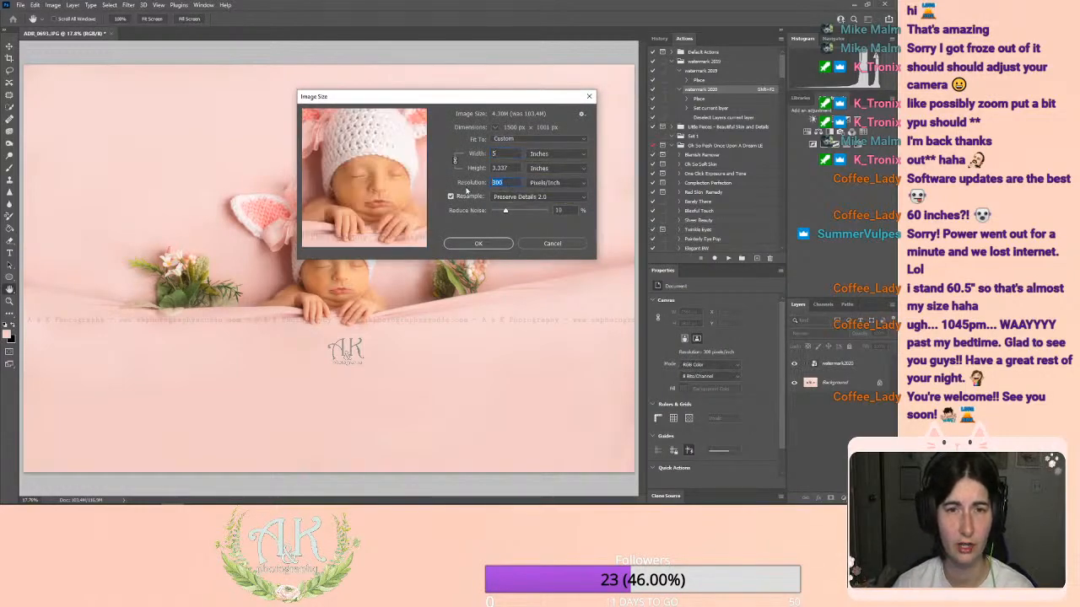
type("250")
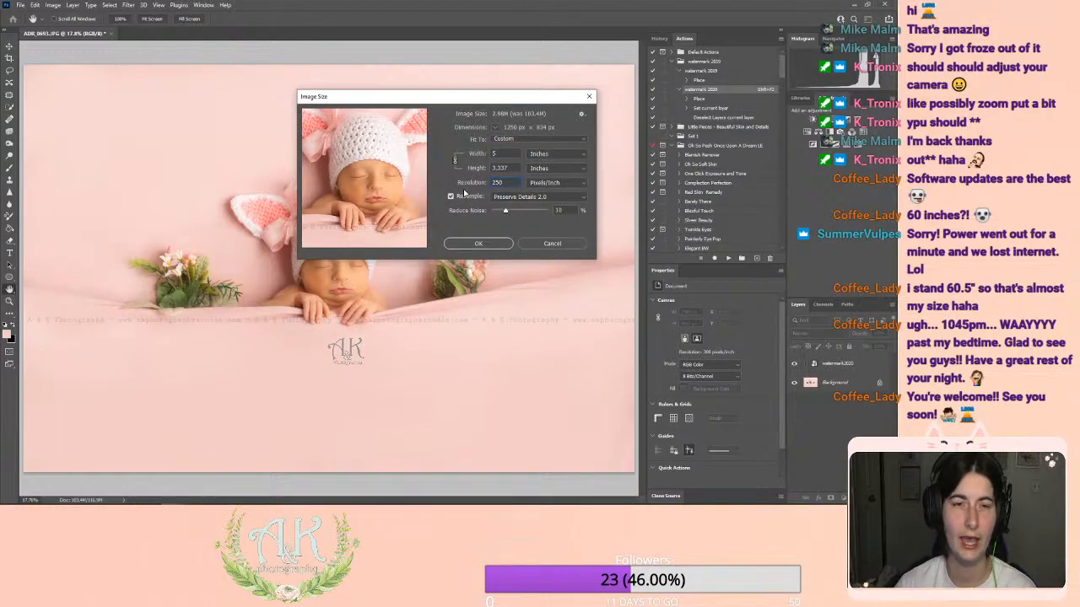
left_click(464, 243)
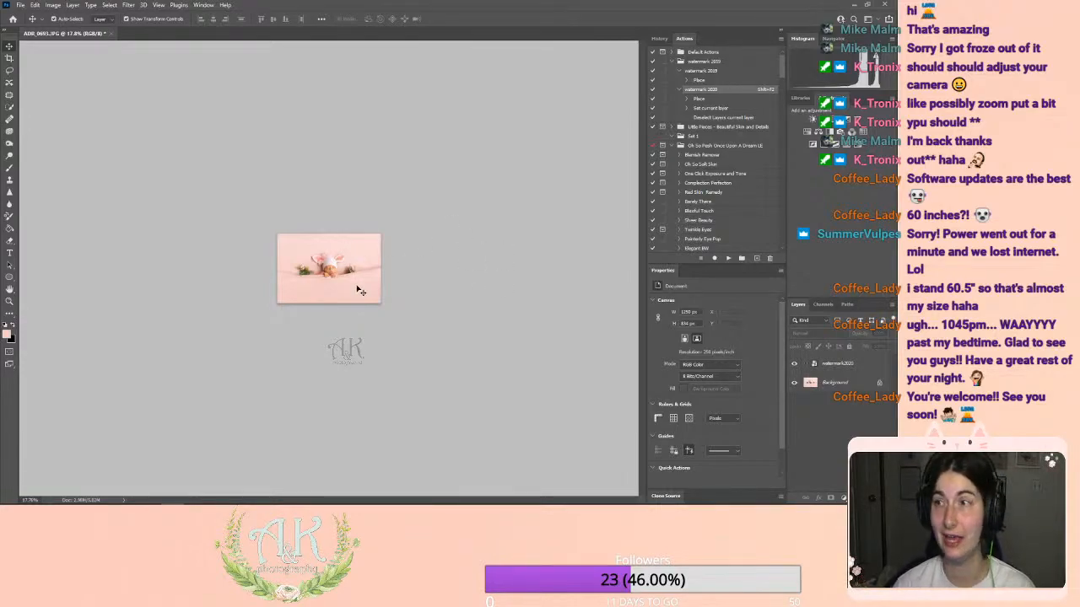
Step: Fit the resized photo to the screen to check the watermark
left_click(19, 6)
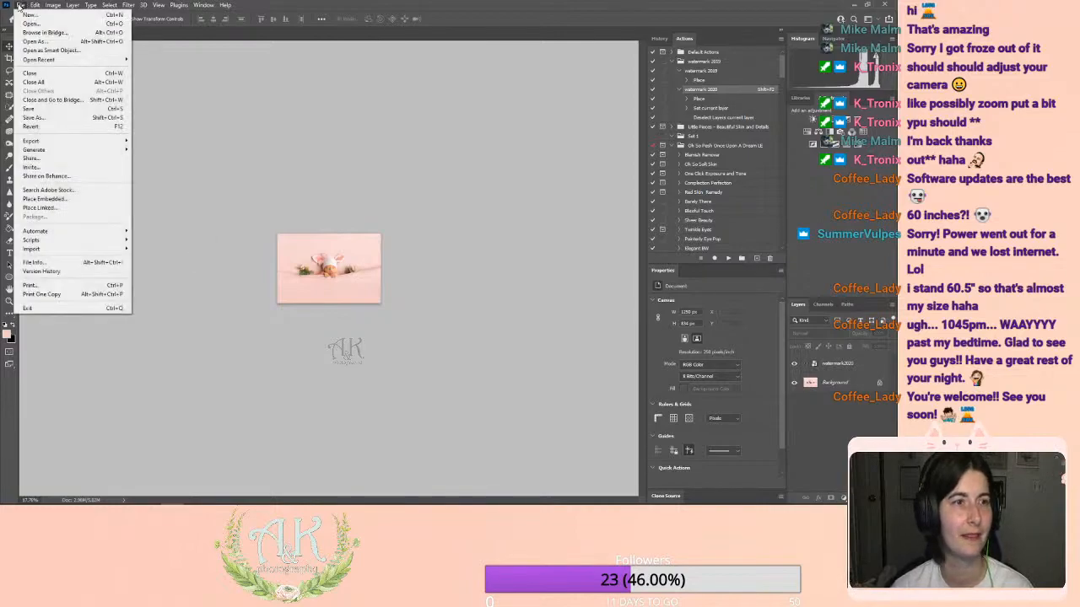
left_click(19, 5)
left_click(9, 302)
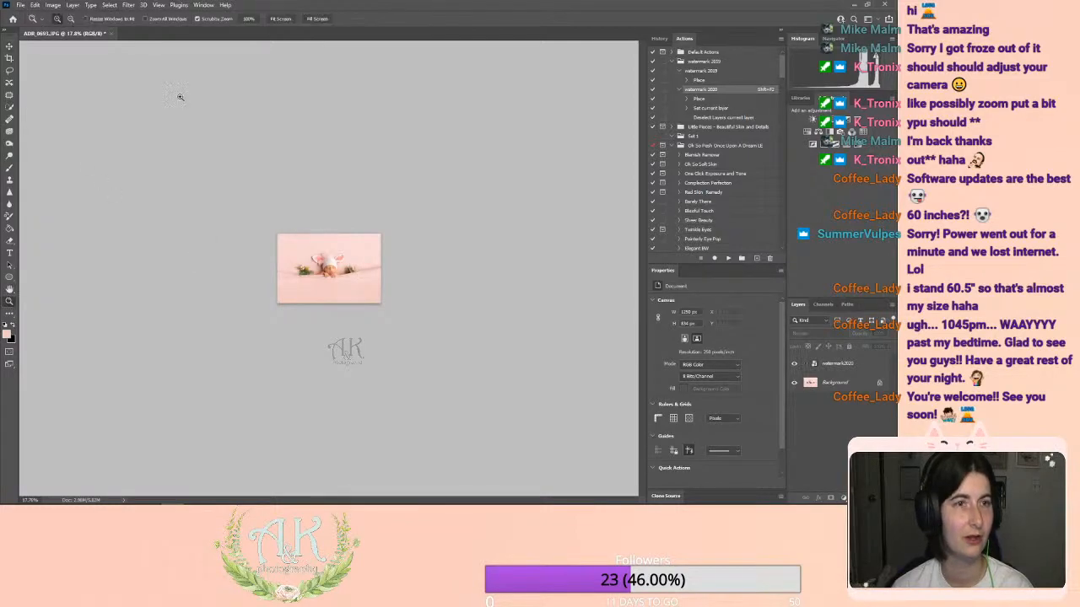
left_click(280, 18)
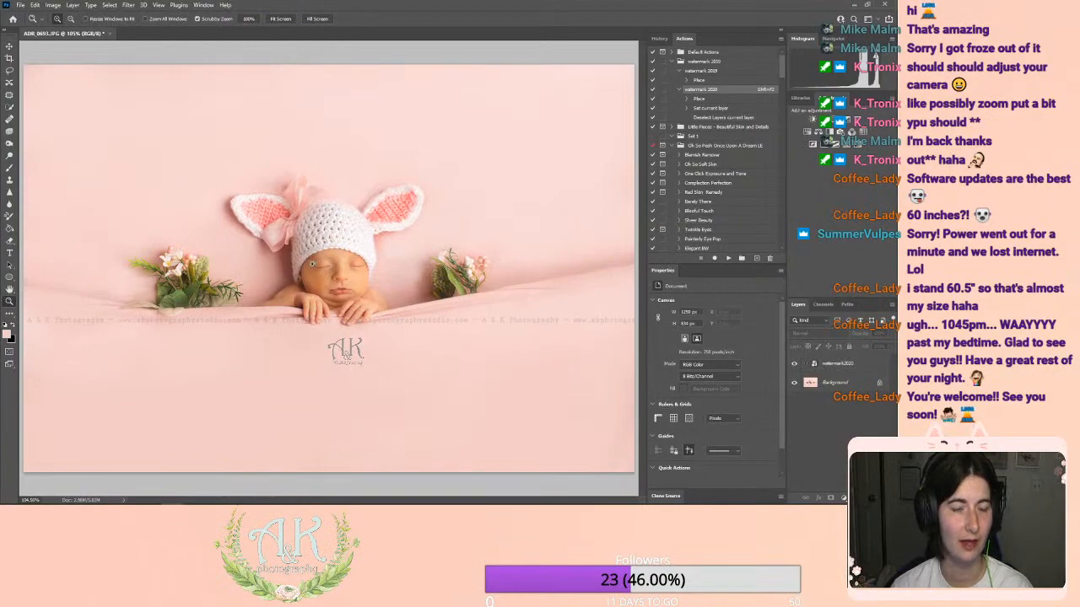
Step: Inspect the baby's face and bunny hat up close, and fit the whole watermarked photo back in view
left_click_drag(314, 265, 326, 267)
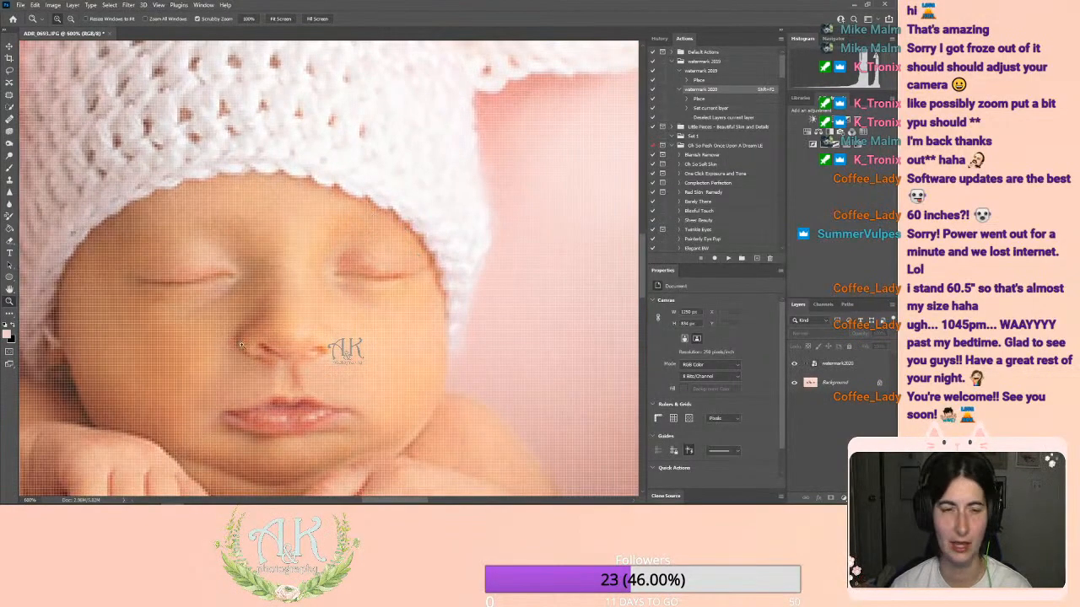
left_click(280, 19)
left_click_drag(337, 219, 334, 250)
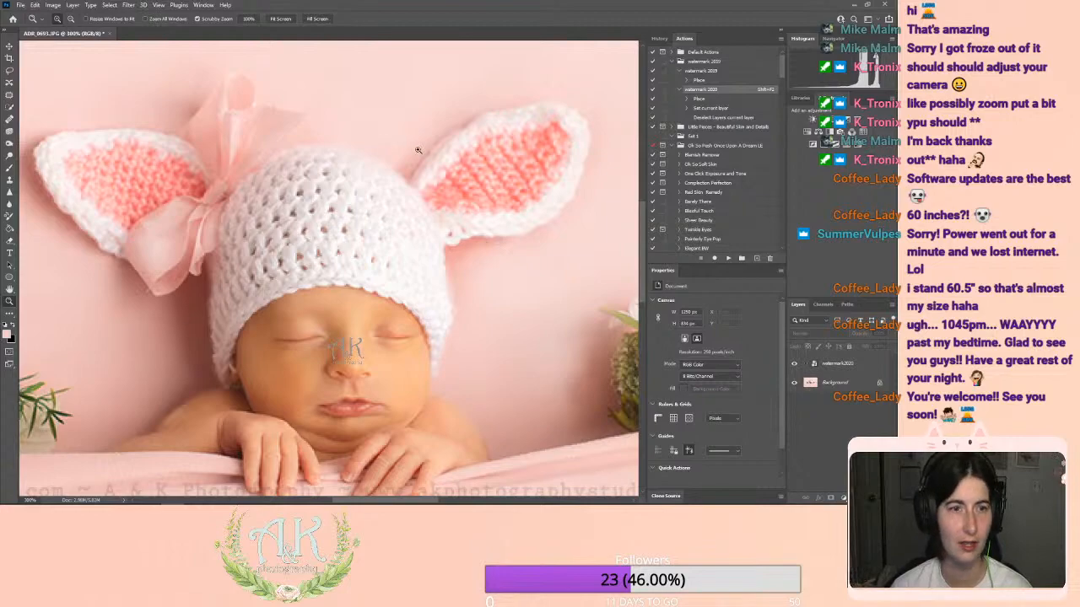
left_click(279, 19)
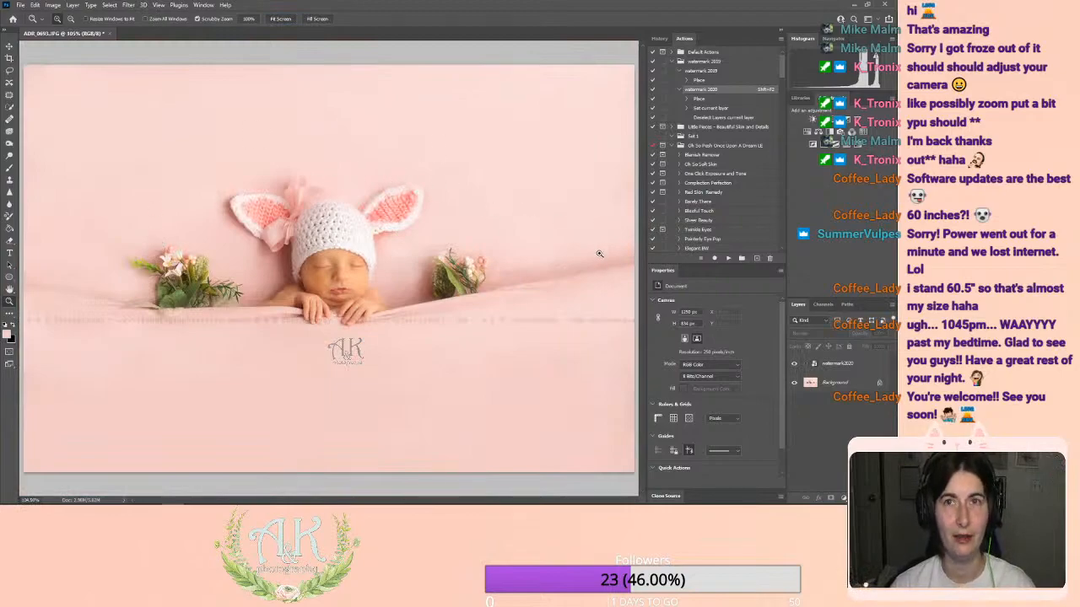
Step: Save the watermarked photo as a JPEG copy named fb1 in the edits folder at quality 12 (Maximum)
left_click(20, 5)
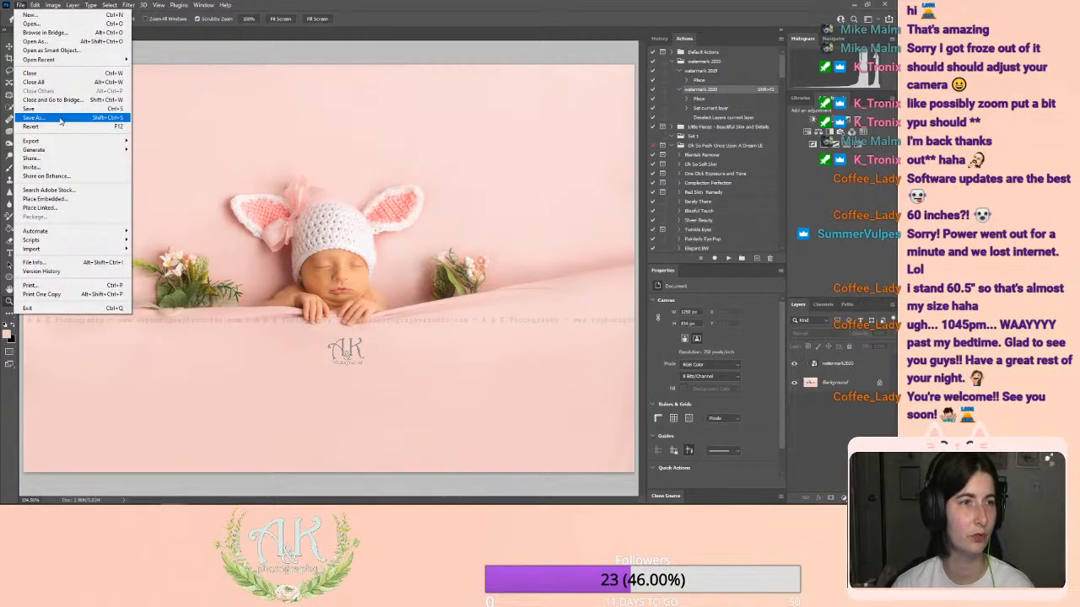
left_click(33, 118)
left_click(158, 375)
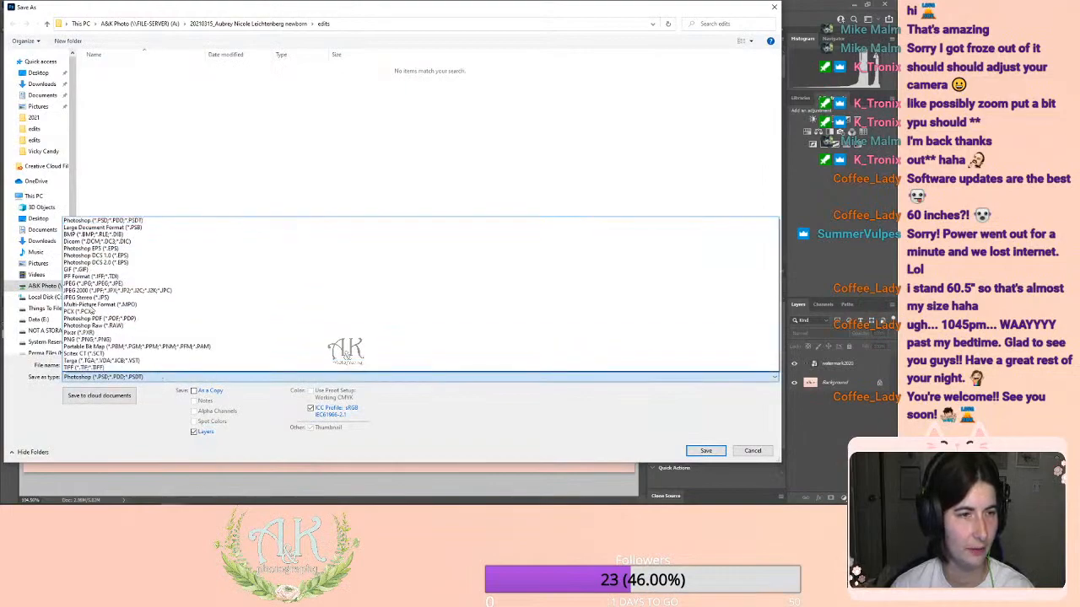
left_click(94, 284)
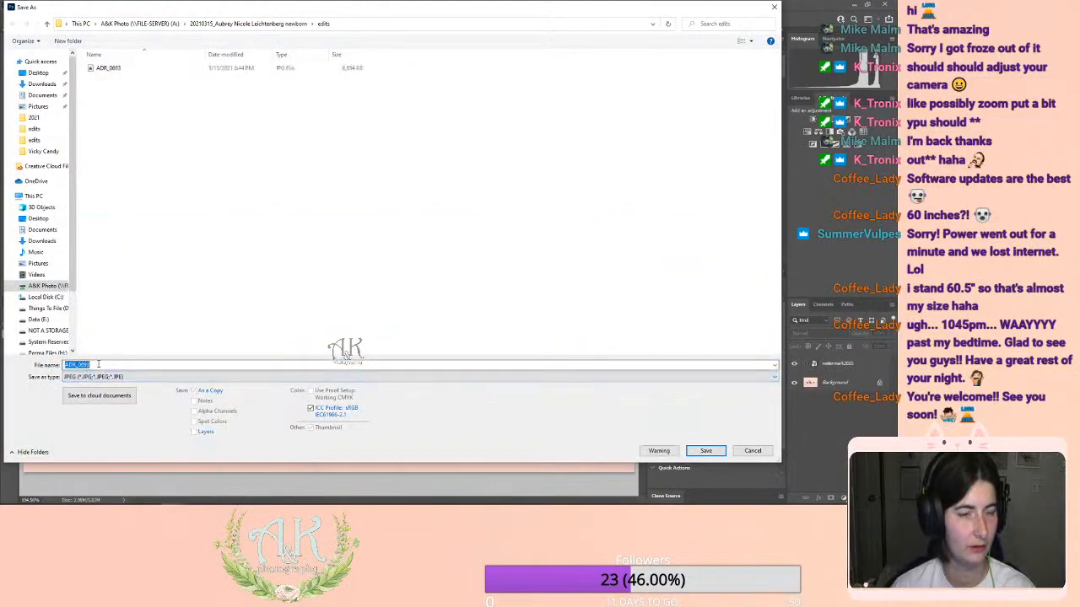
type("fb")
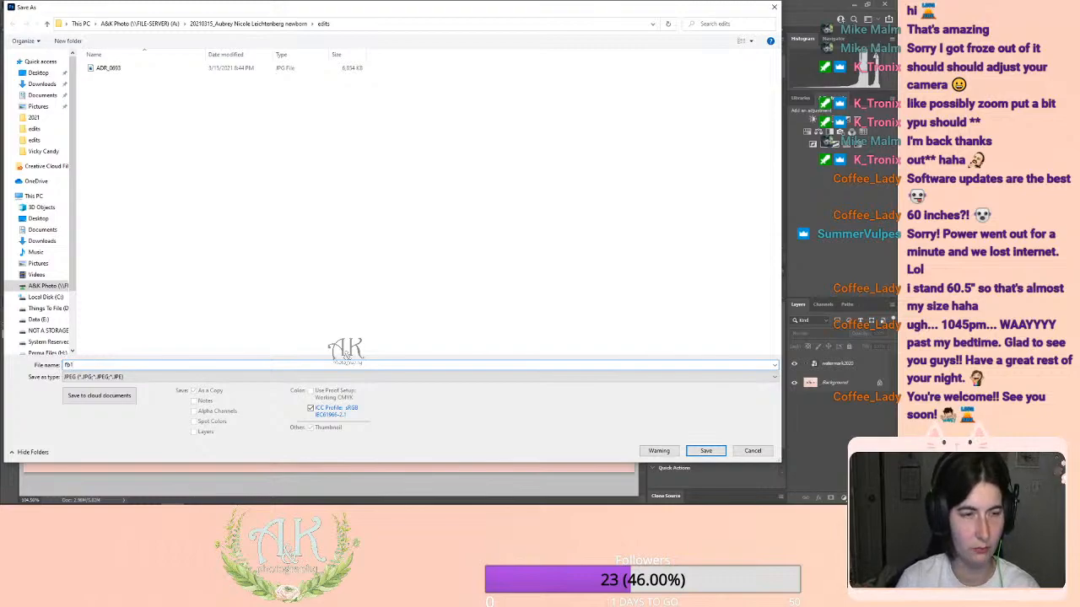
type("1")
key("Return")
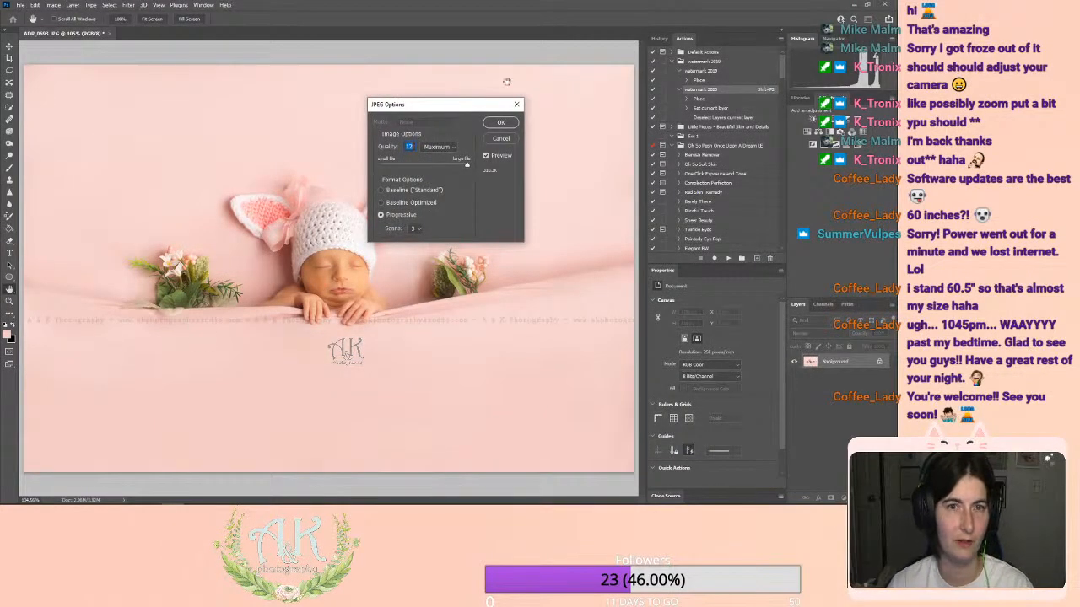
left_click(502, 123)
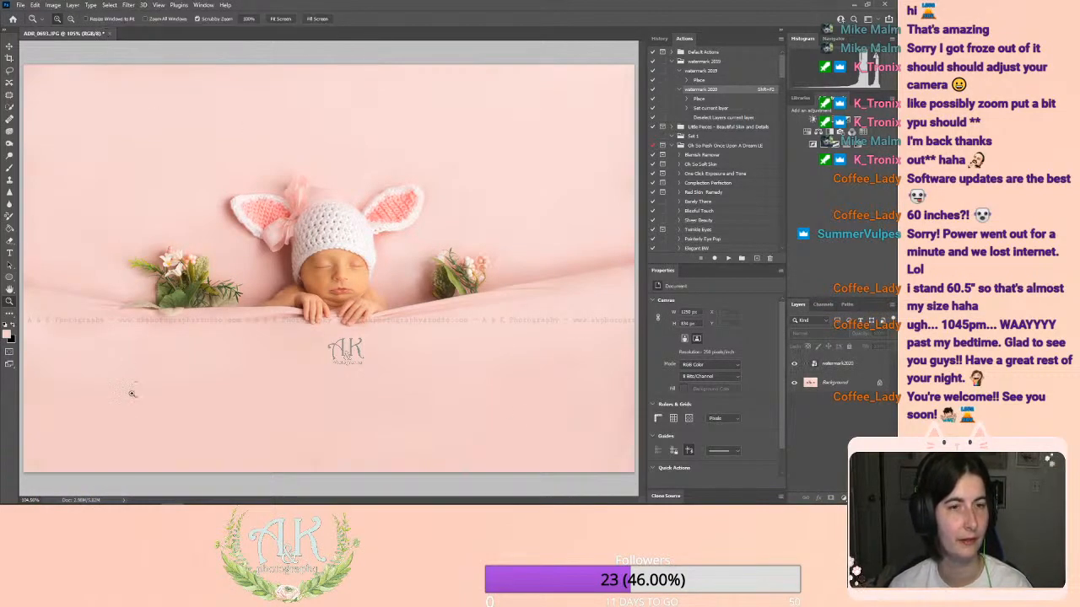
Step: Switch to Lightroom Classic and open the original bunny-hat photo from the library grid as a single large image
mouse_move(82, 507)
left_click(148, 496)
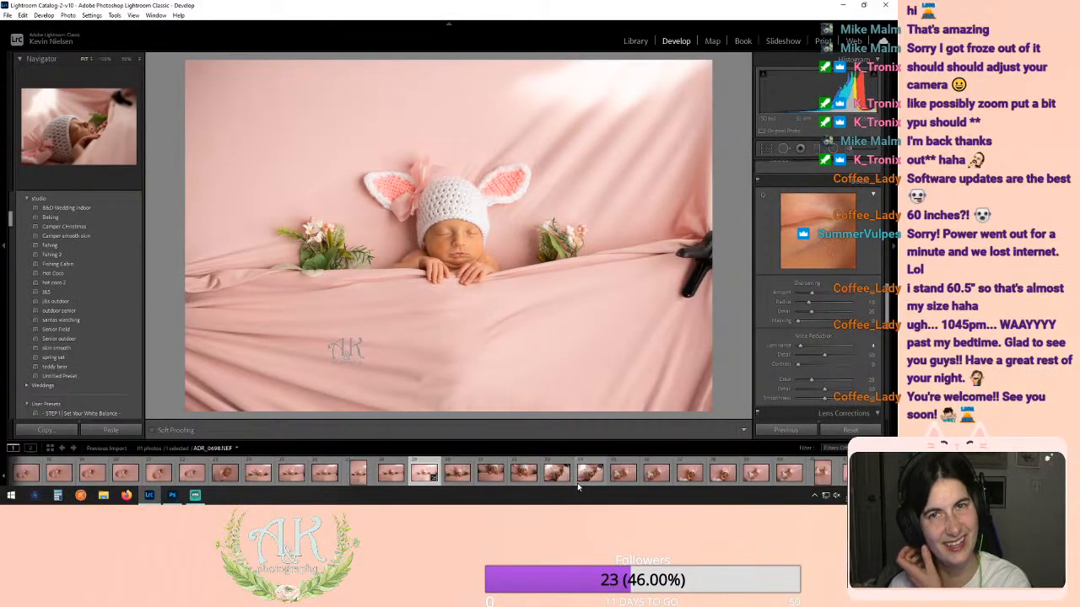
scroll(657, 478, "down", 5)
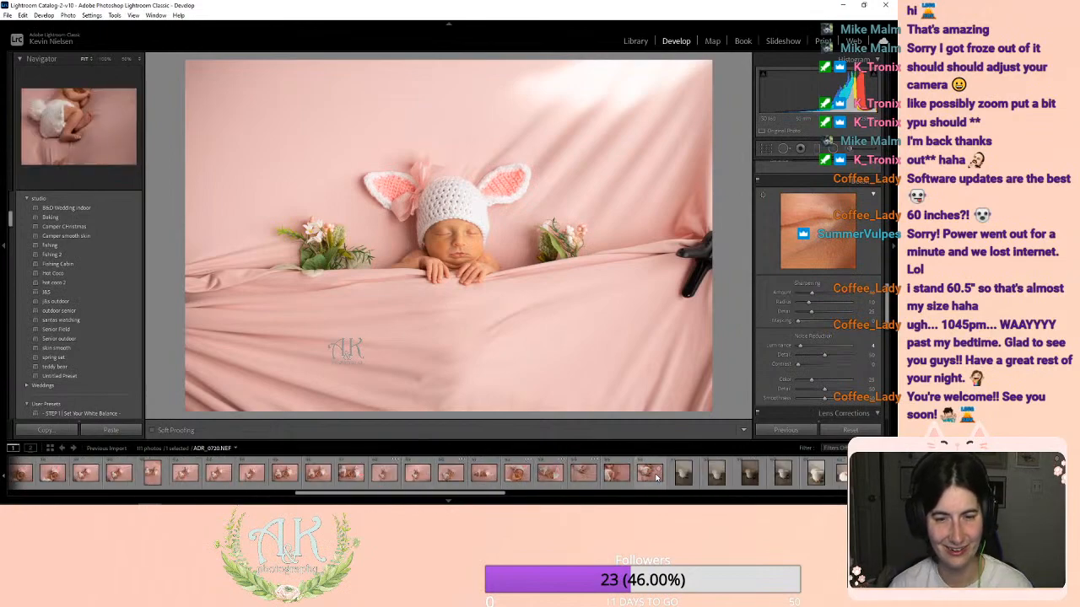
left_click(636, 41)
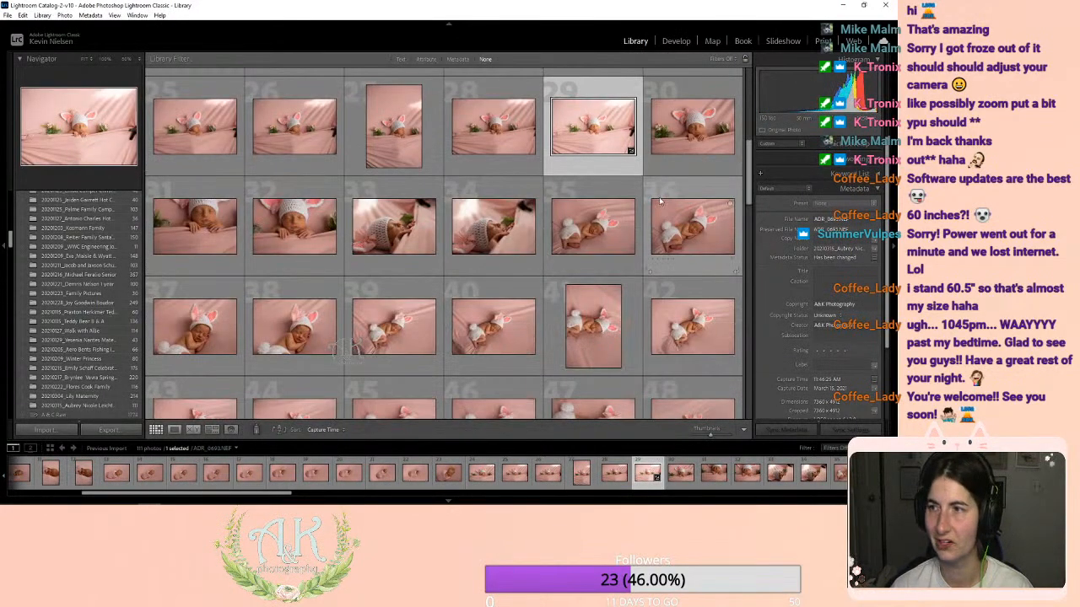
scroll(659, 196, "down", 1)
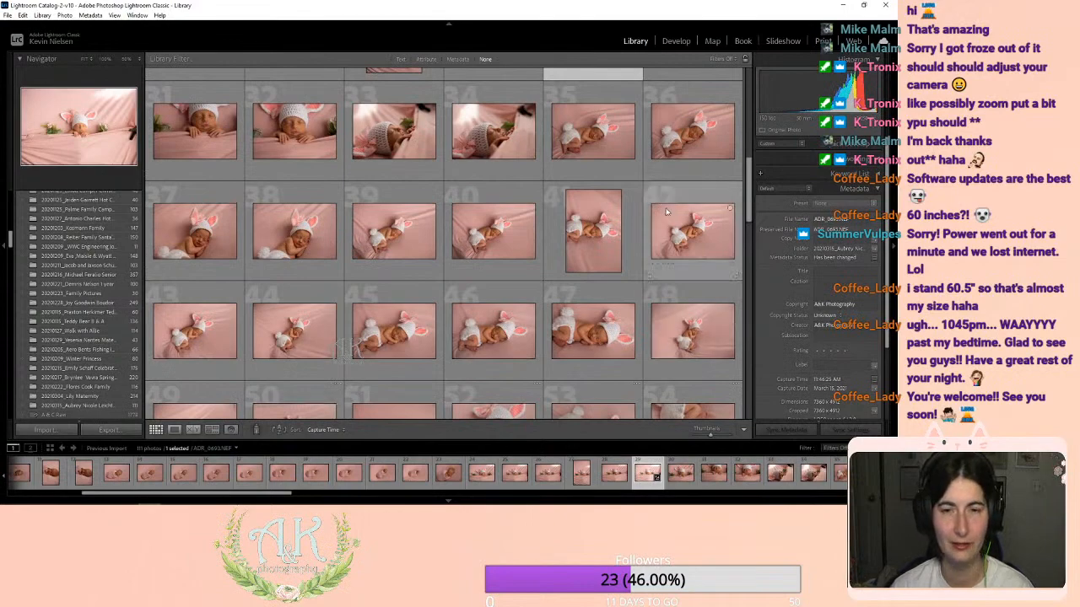
scroll(675, 232, "up", 2)
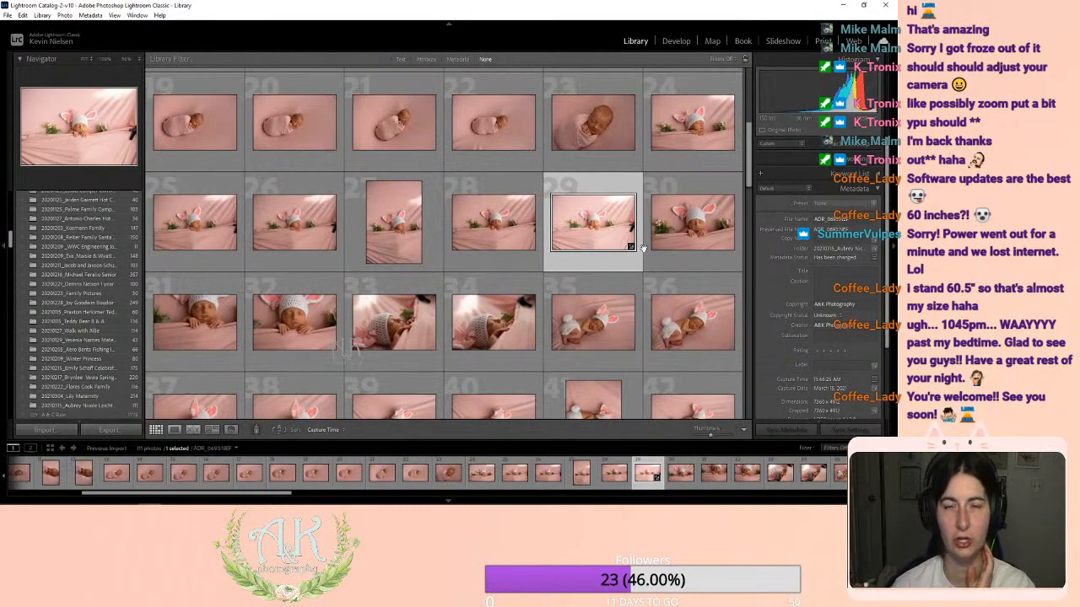
double_click(583, 229)
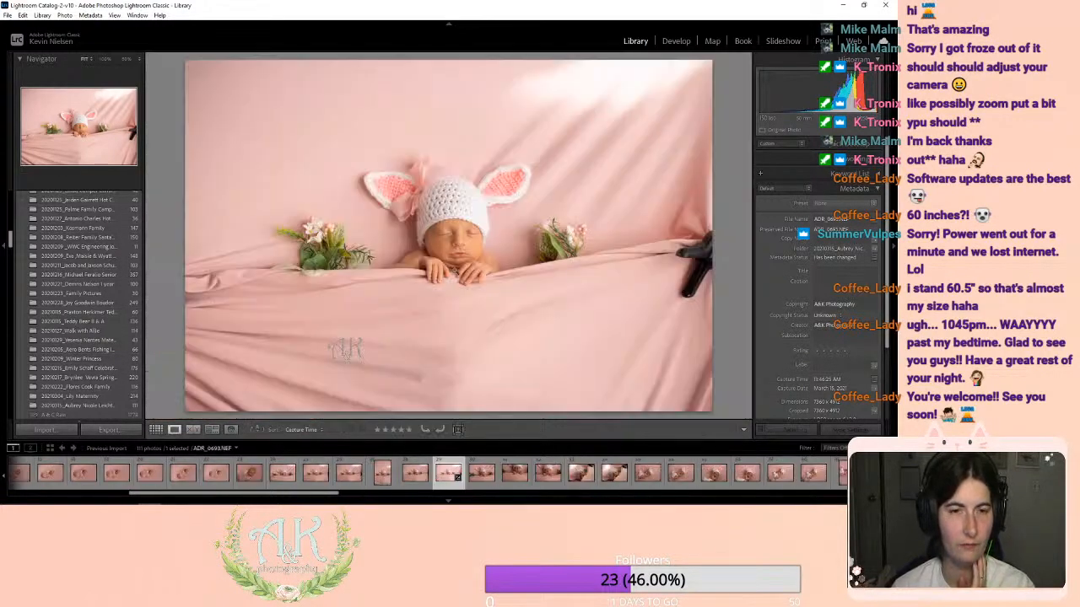
Step: Compare the retouched bunny-hat photo in Photoshop with the original in Lightroom Classic, ending in Lightroom Classic
mouse_move(175, 497)
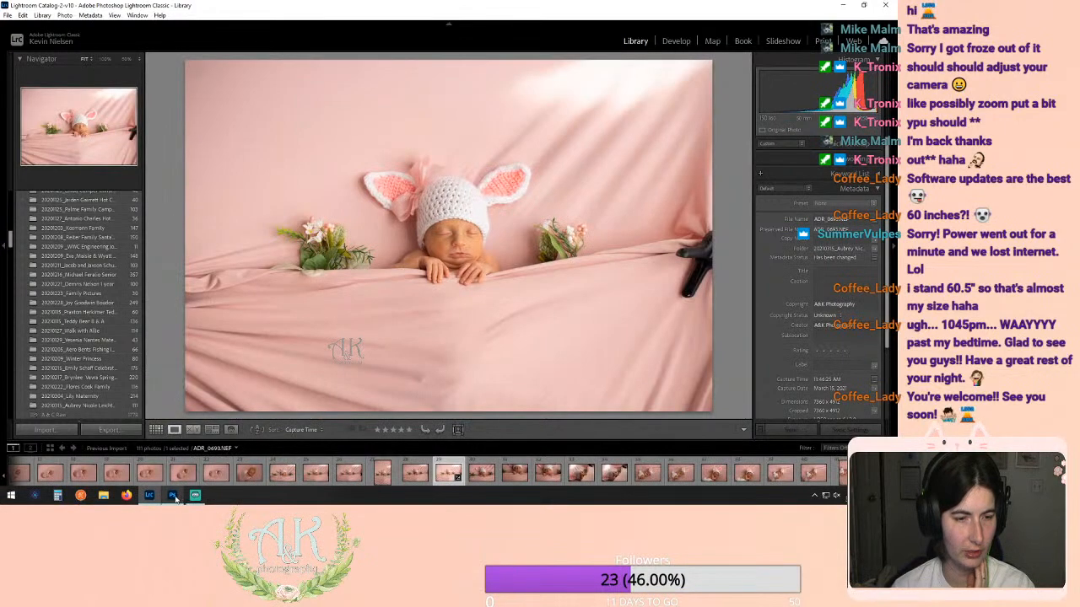
left_click(172, 495)
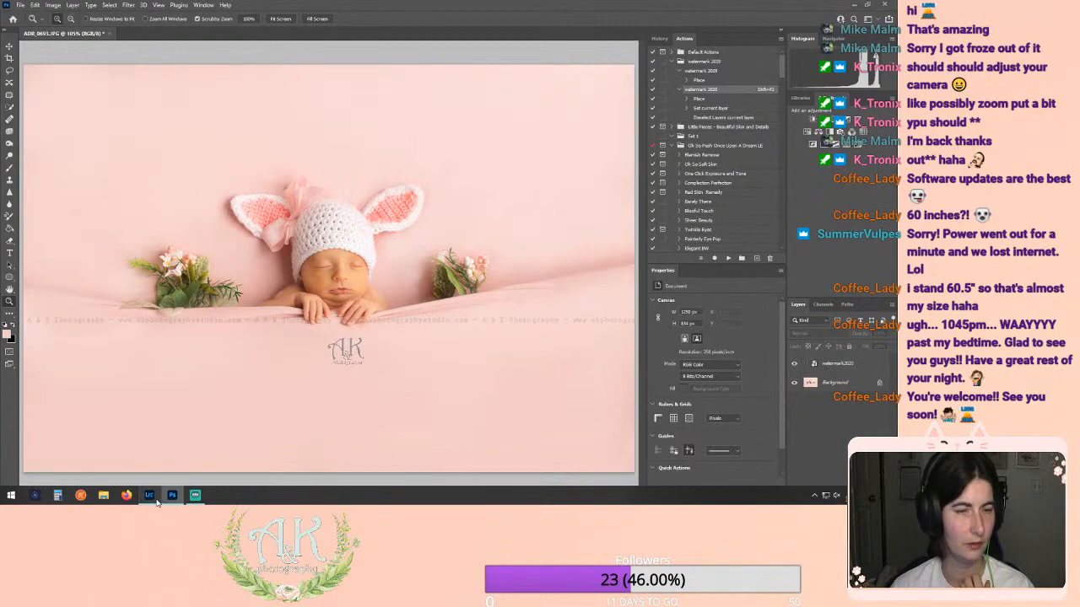
left_click(153, 498)
mouse_move(172, 499)
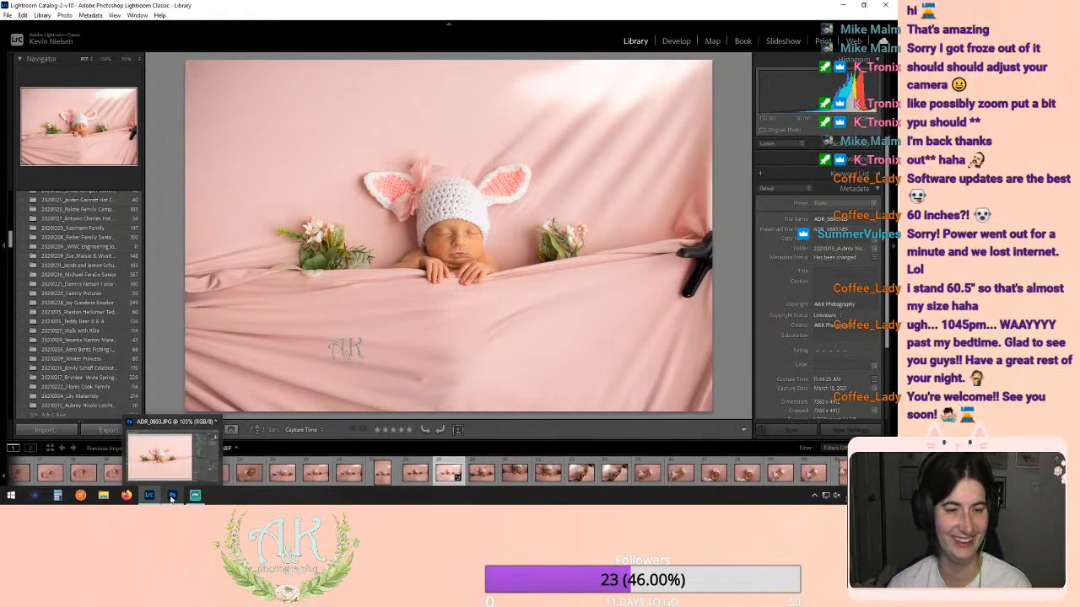
left_click(171, 497)
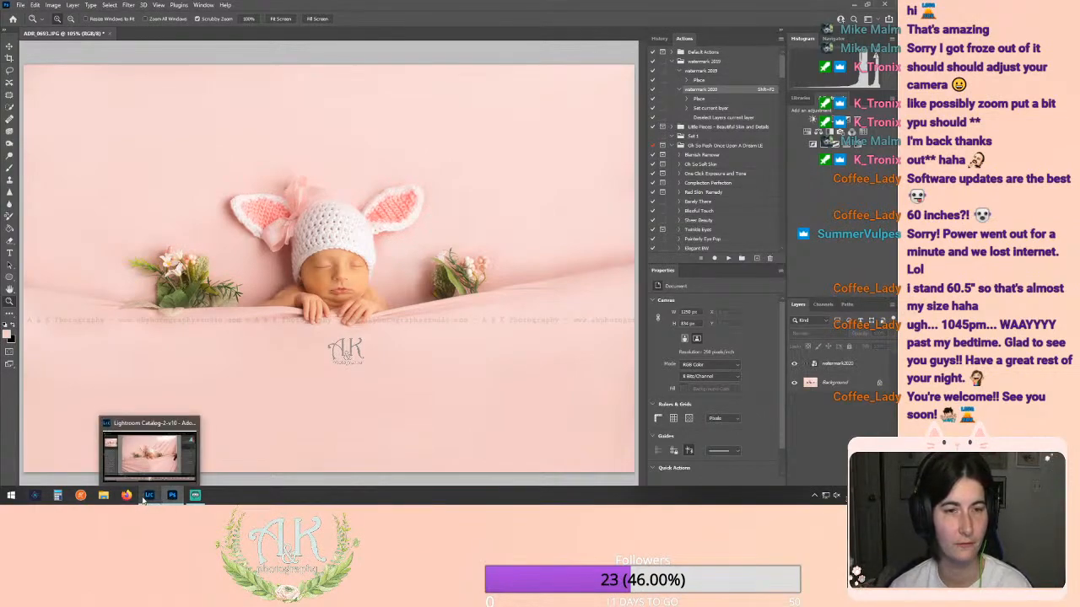
left_click(145, 499)
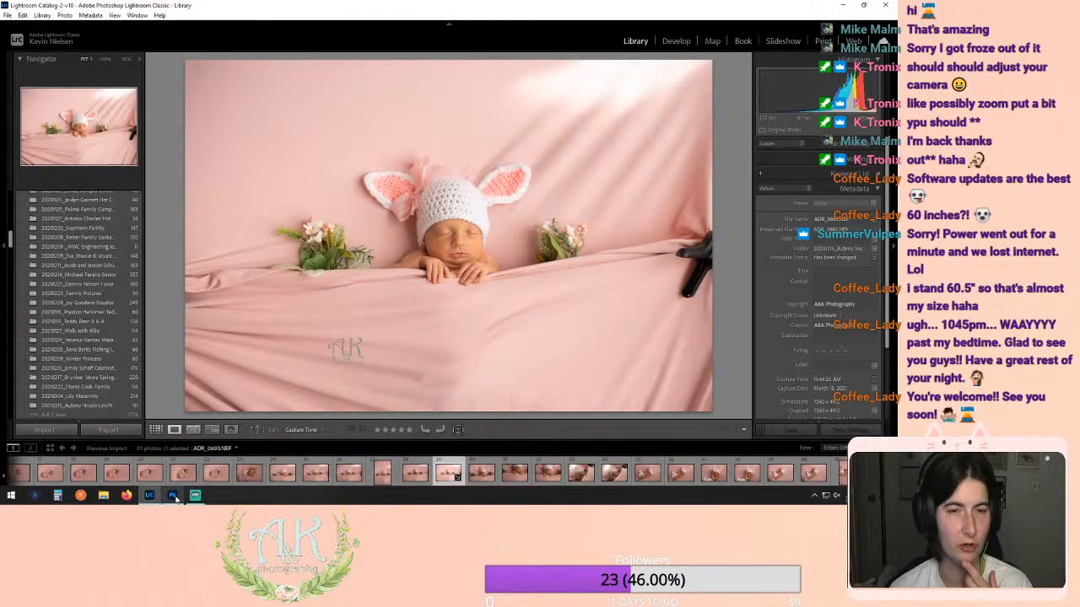
mouse_move(175, 499)
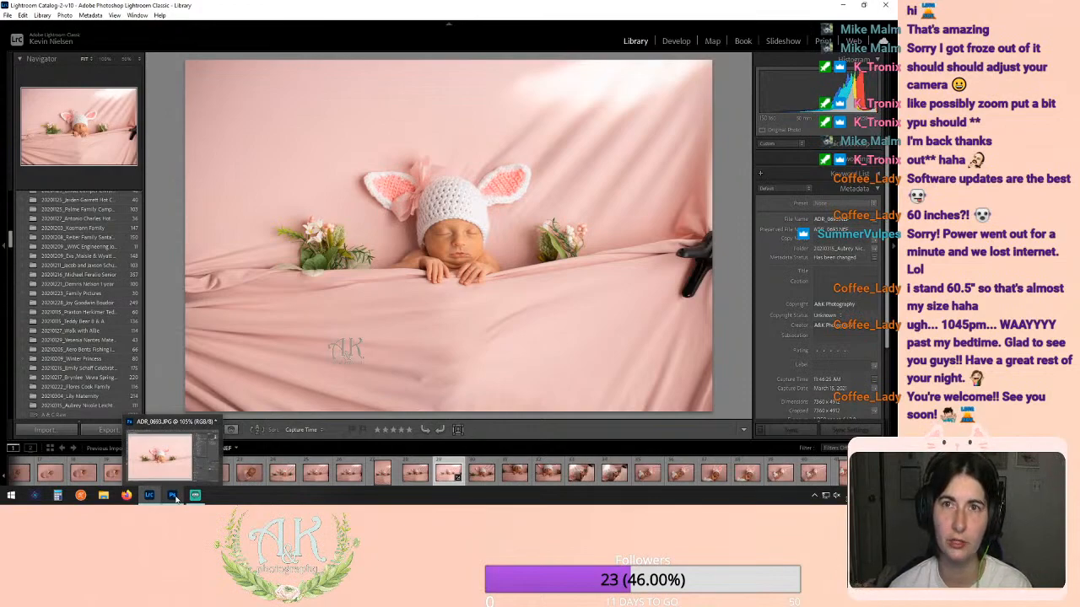
left_click(176, 498)
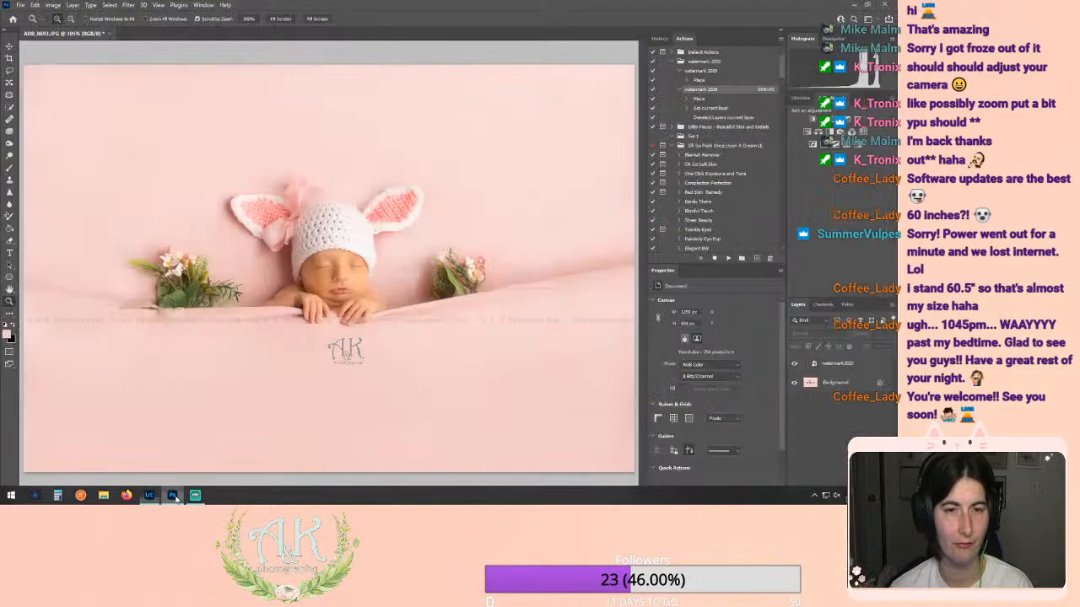
mouse_move(150, 504)
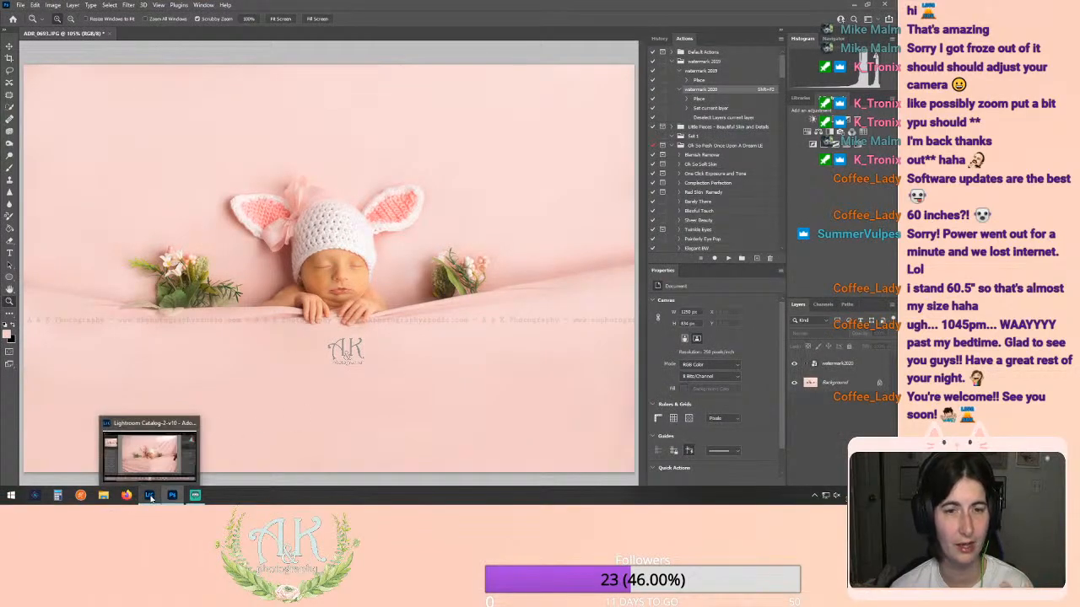
left_click(150, 498)
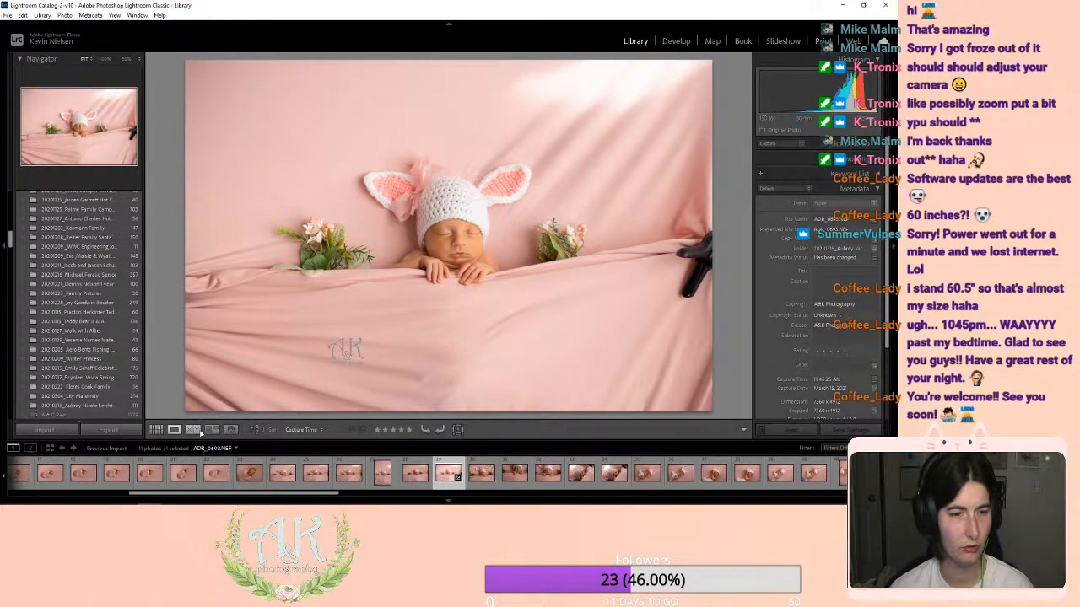
Step: Browse the library grid down to the end of the session and open armchair photo ADR_0772 at full view
left_click(156, 430)
scroll(686, 239, "down", 3)
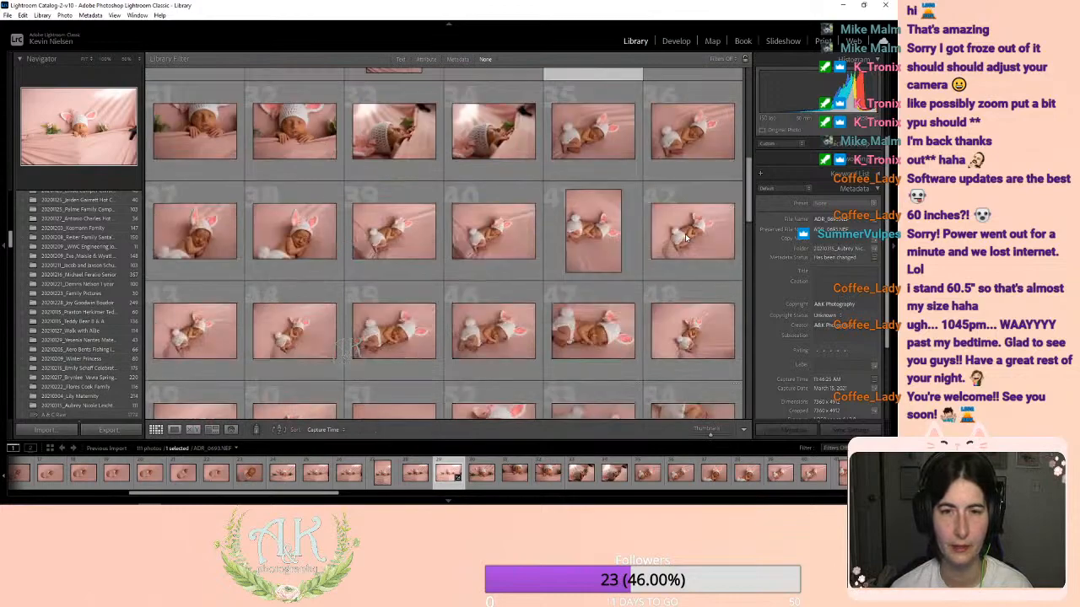
scroll(669, 240, "down", 3)
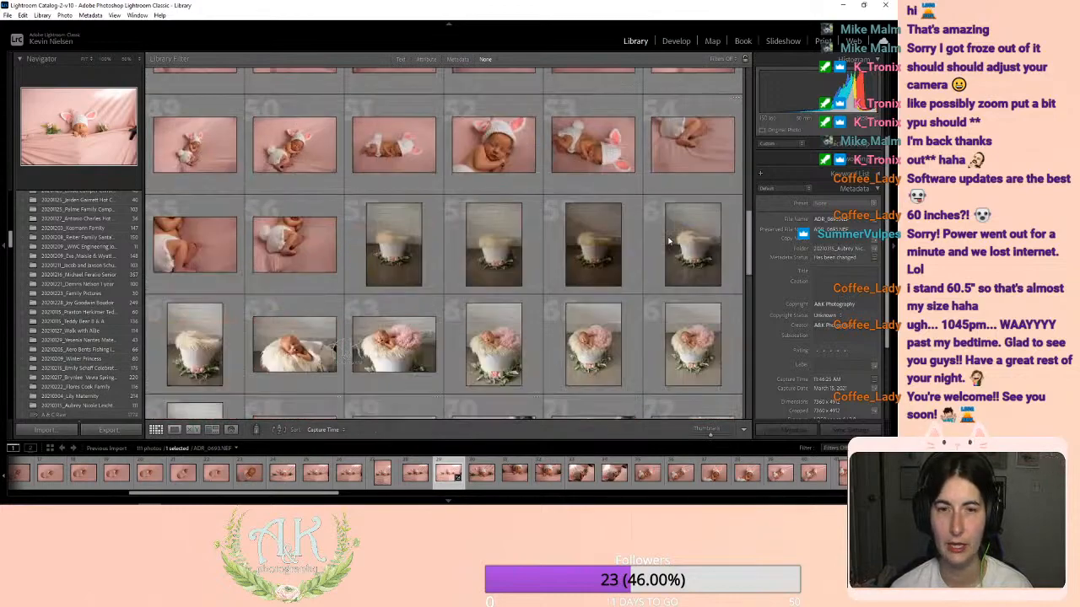
scroll(665, 242, "down", 3)
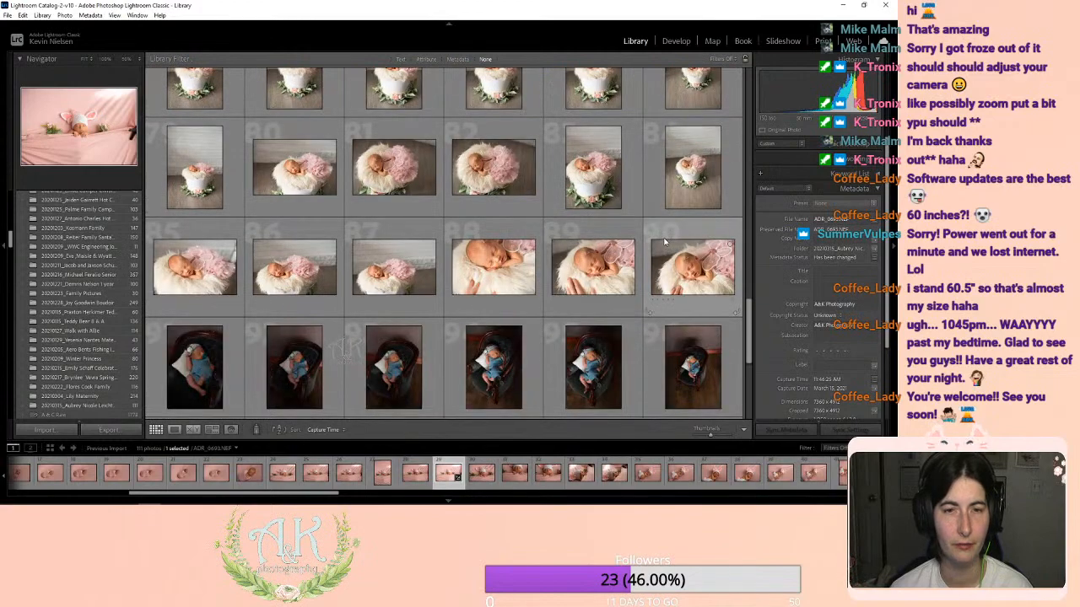
scroll(664, 242, "down", 1)
scroll(665, 243, "down", 1)
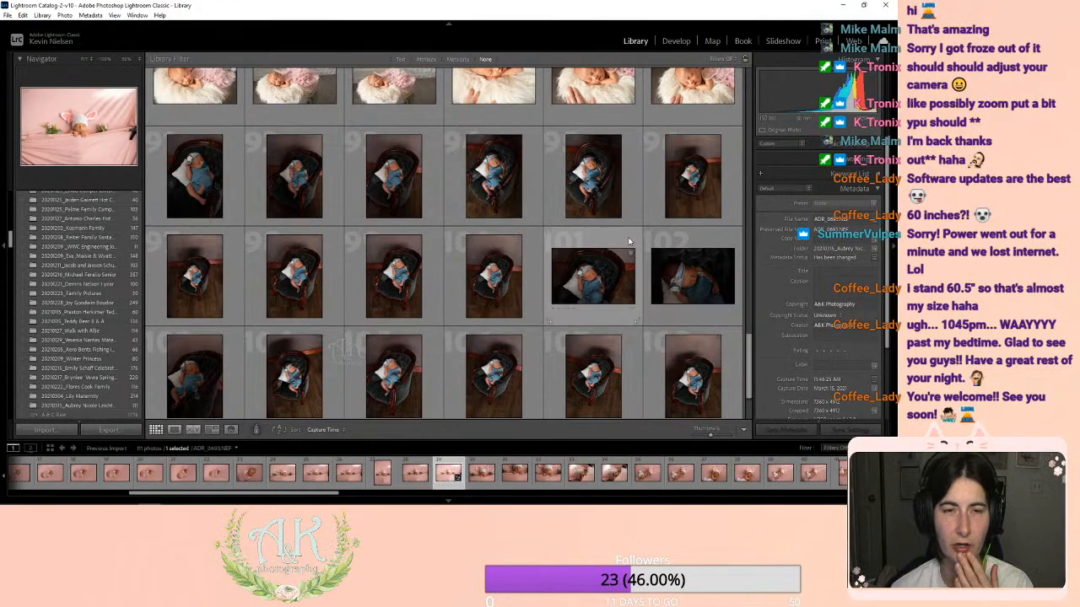
scroll(621, 233, "down", 1)
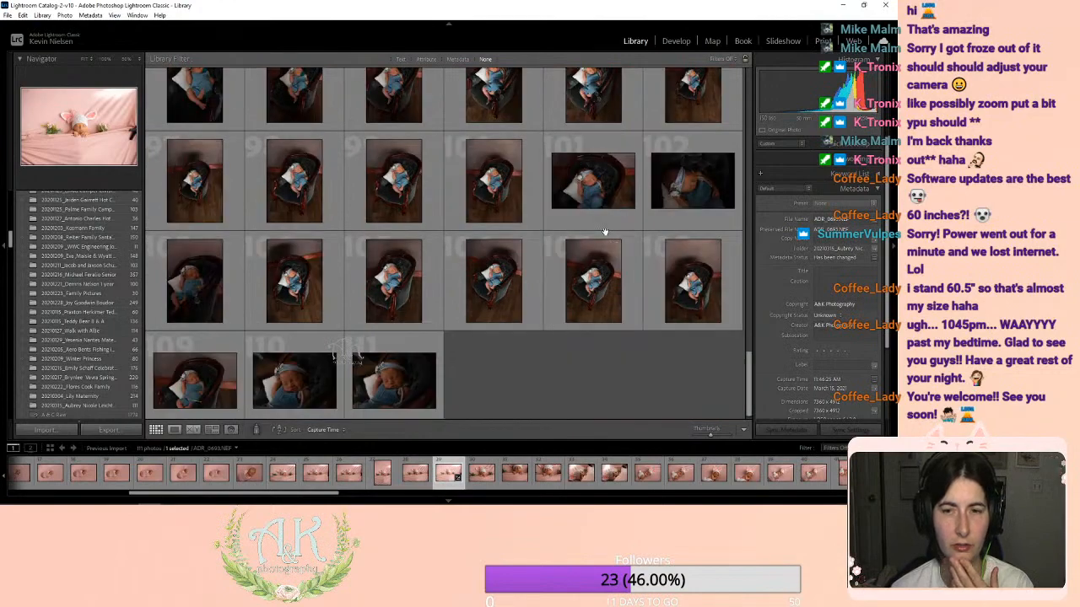
double_click(693, 283)
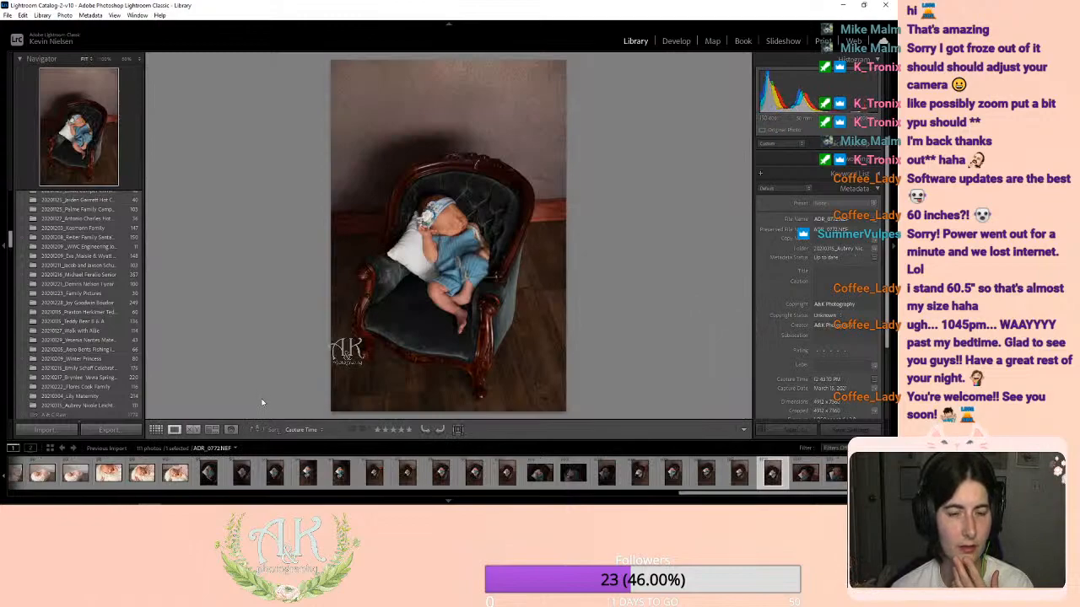
Step: Review the other armchair shots of the baby in blue, checking ADR_0771's focus up close and ending on the horizontal close-up ADR_0766
left_click(740, 477)
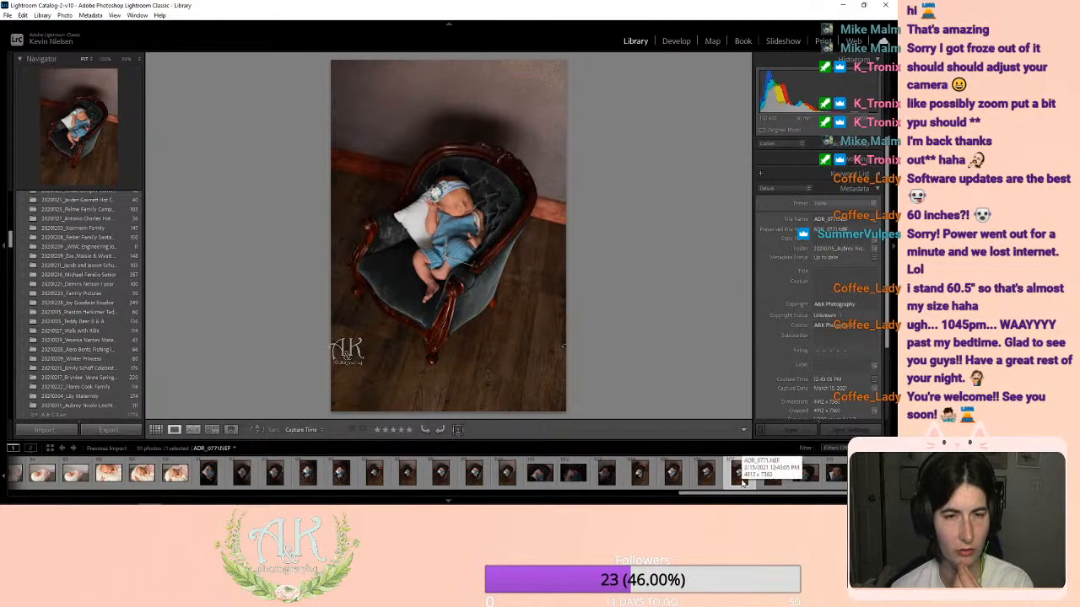
left_click(445, 226)
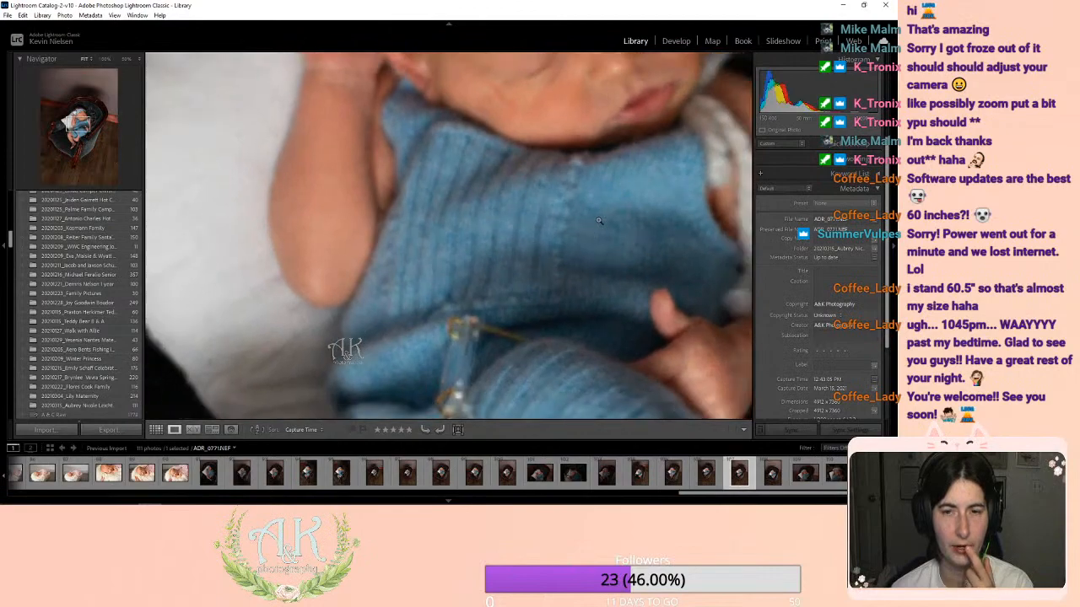
left_click(599, 221)
left_click(704, 475)
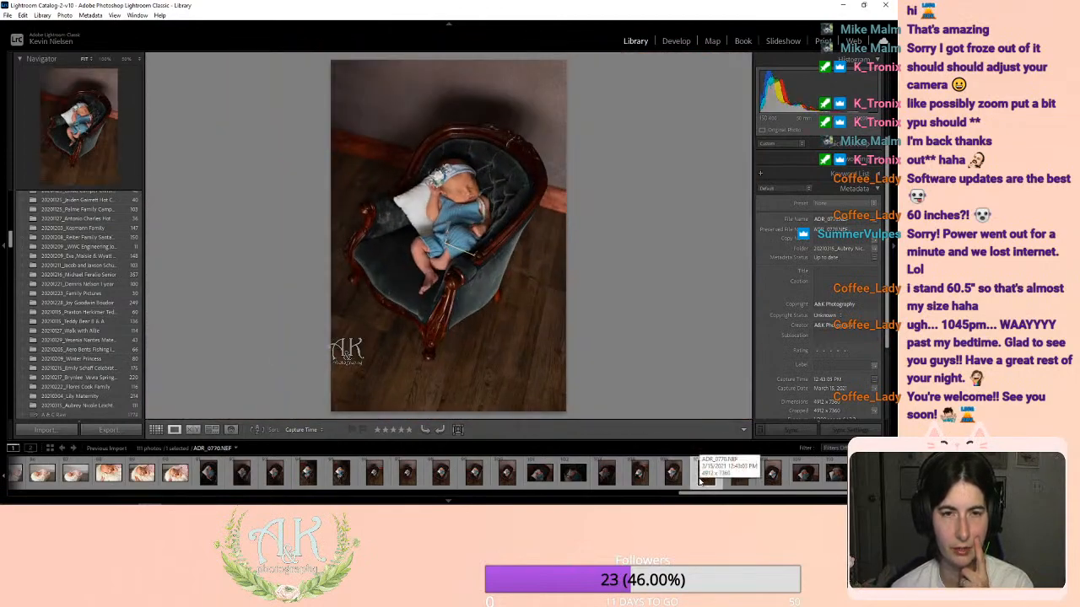
left_click(669, 478)
left_click(604, 481)
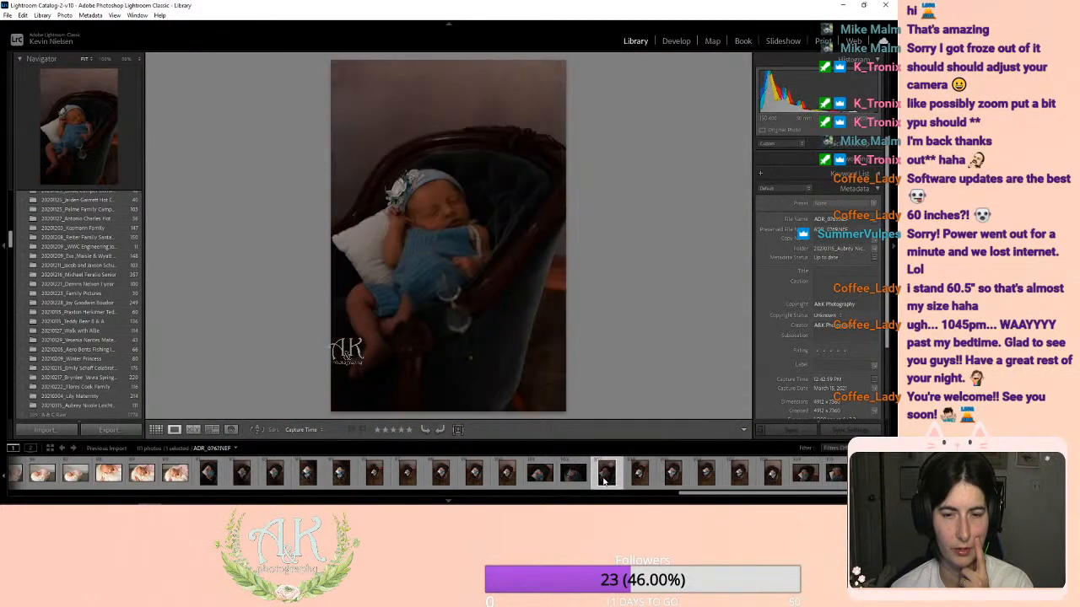
left_click(535, 476)
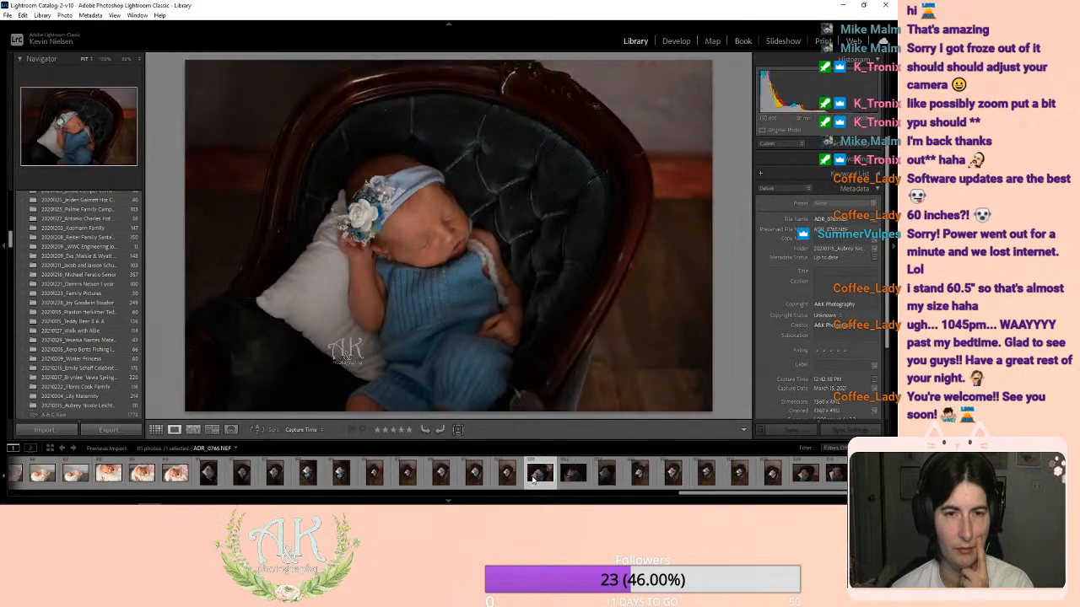
Step: Develop the horizontal armchair close-up with exposure +1.05, contrast +30, highlights +12, shadows -58, whites +19 and blacks +7
left_click(697, 41)
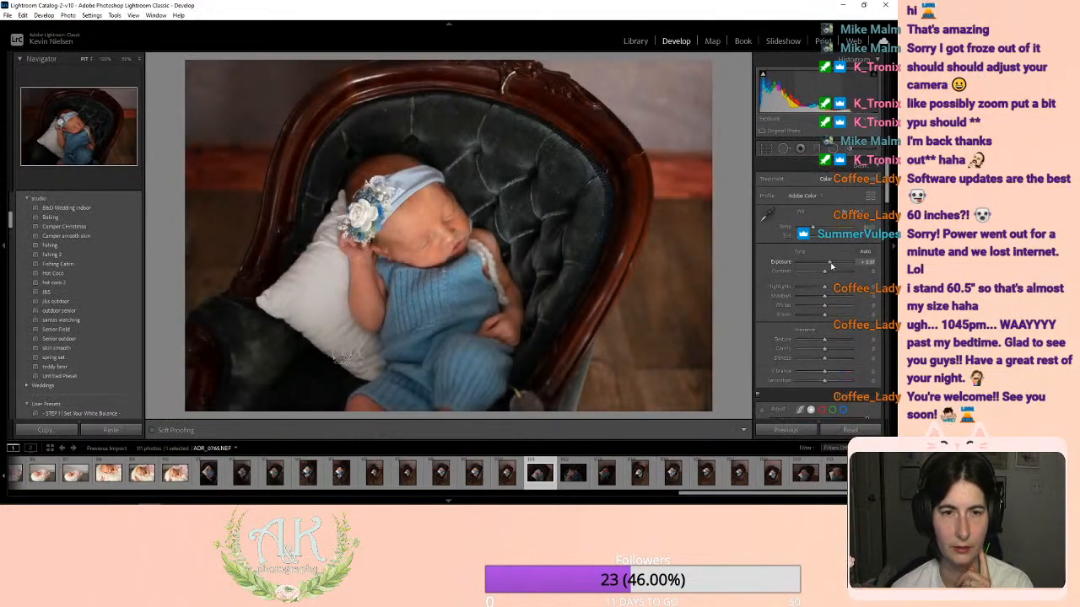
left_click_drag(831, 266, 827, 315)
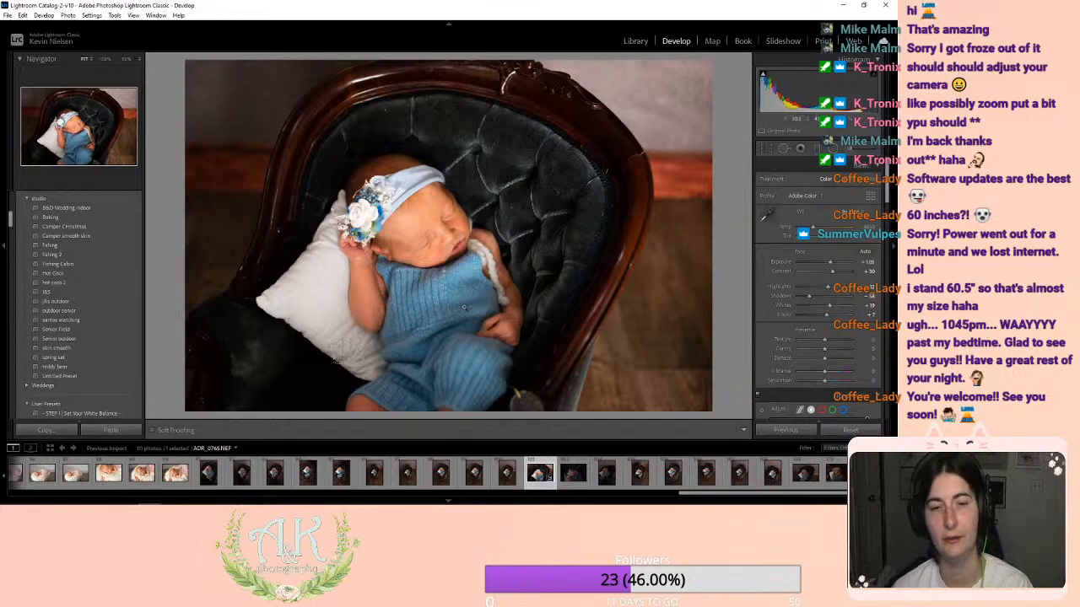
Step: Review the vertical armchair shots of the baby in blue, comparing ADR_0760 and ADR_0770 with the earlier close views
left_click(511, 475)
left_click(374, 475)
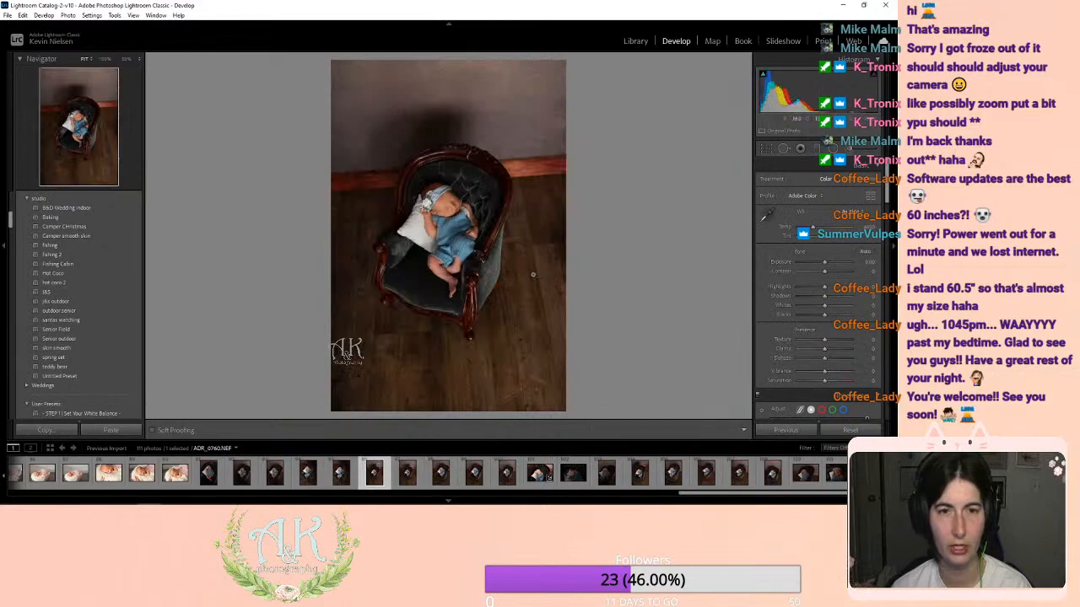
left_click(711, 474)
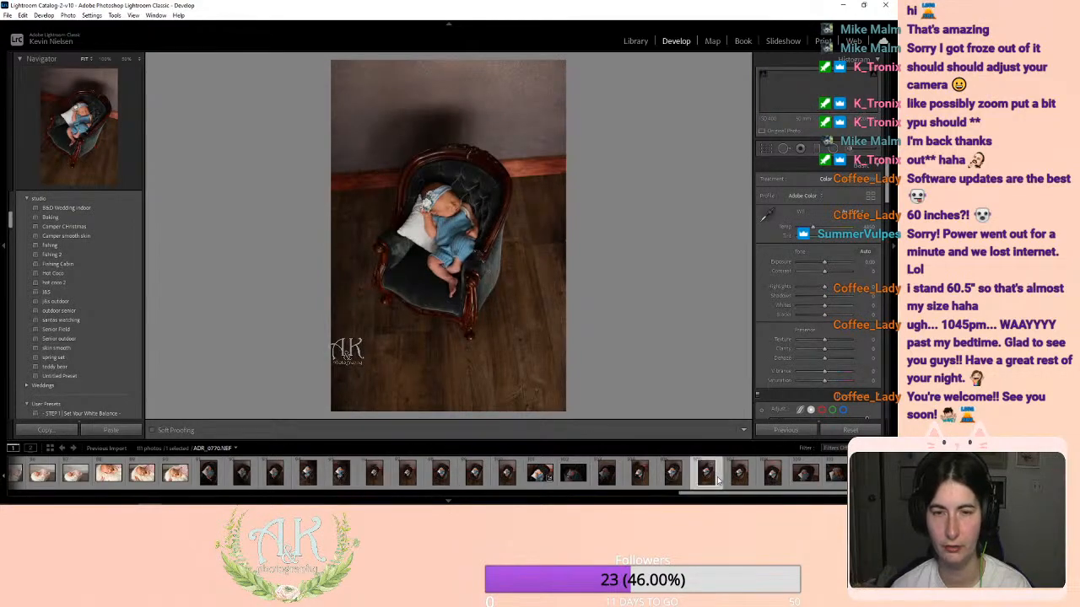
left_click(244, 476)
left_click(274, 478)
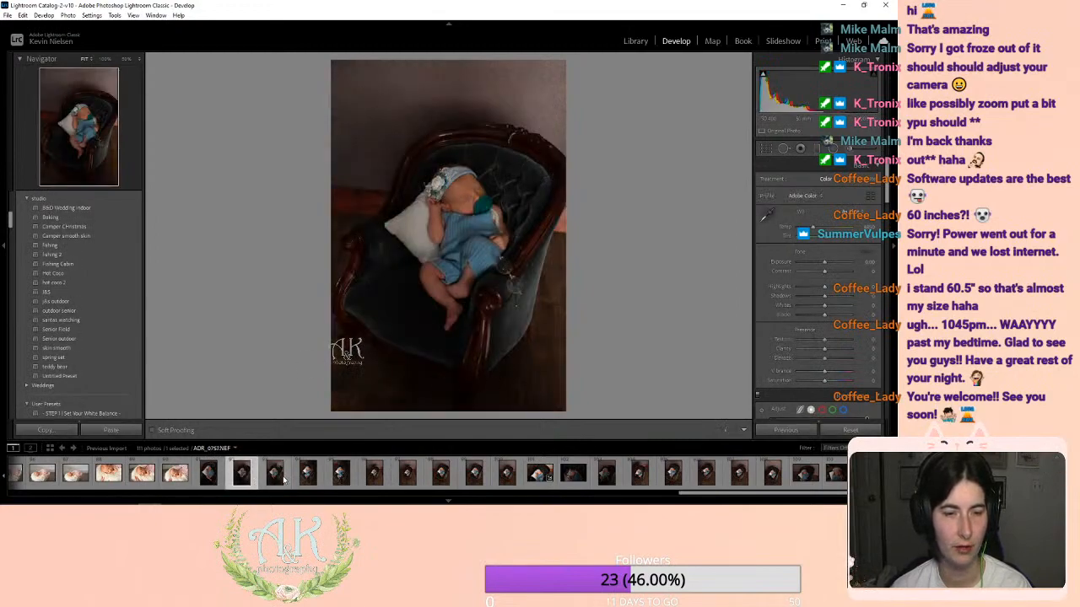
left_click(340, 474)
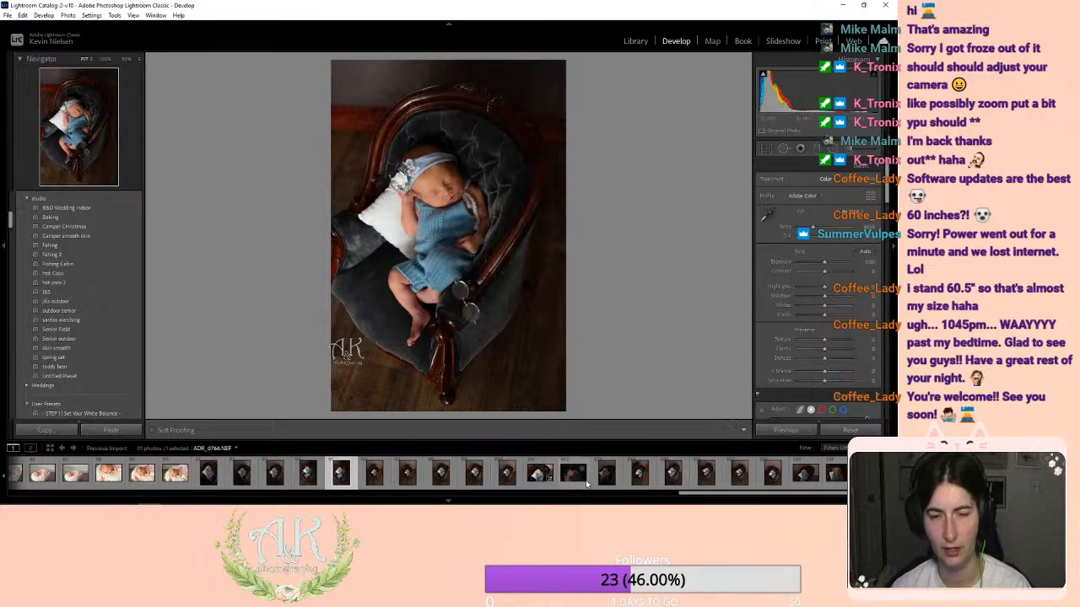
Step: Go through the remaining armchair shots one by one from ADR_0768 to ADR_0773
left_click(640, 474)
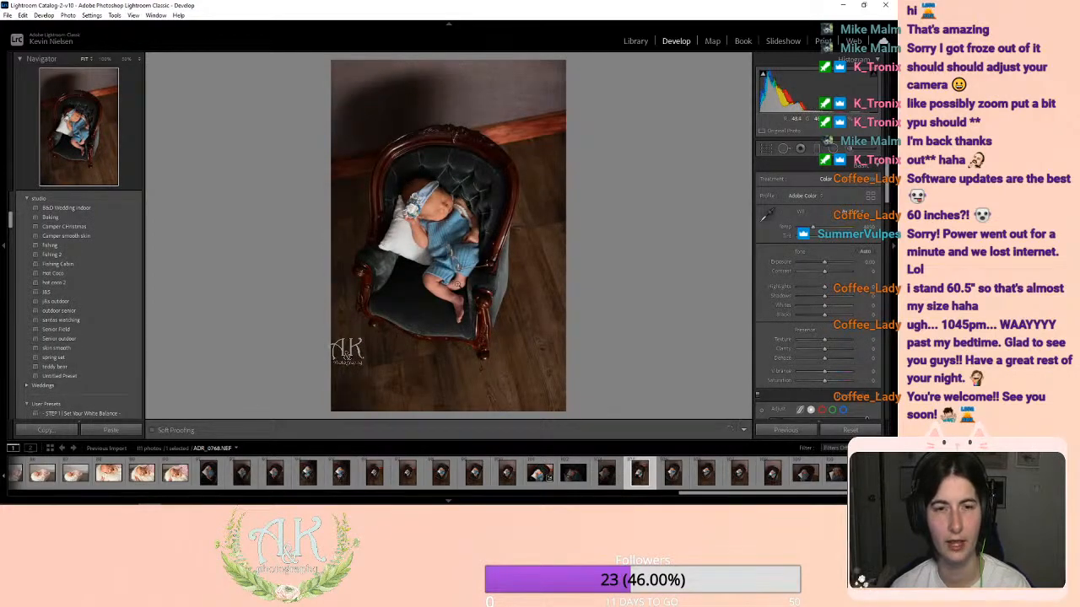
left_click(672, 474)
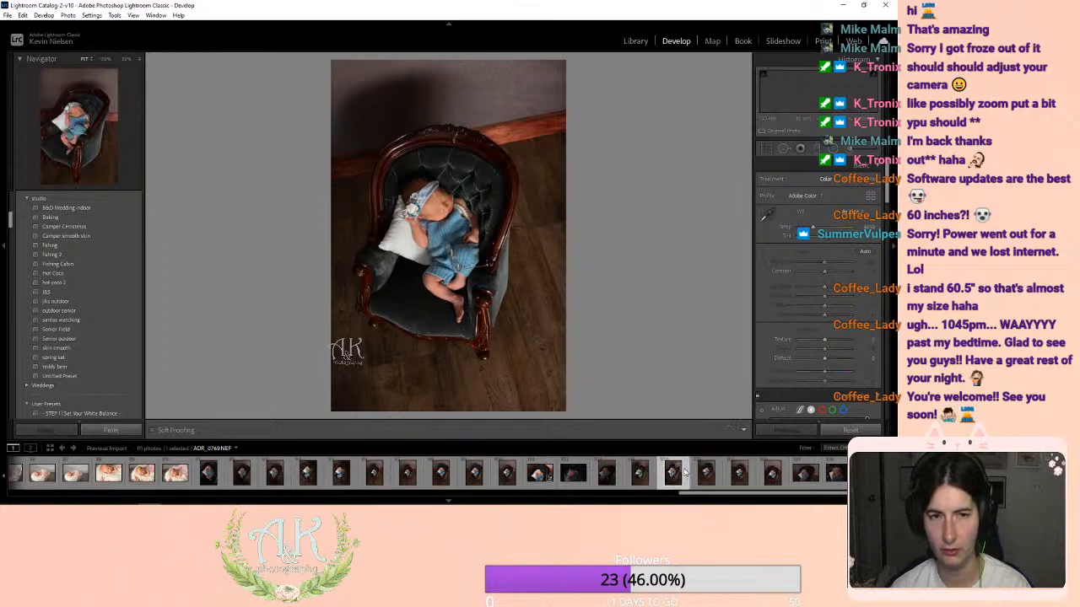
left_click(705, 474)
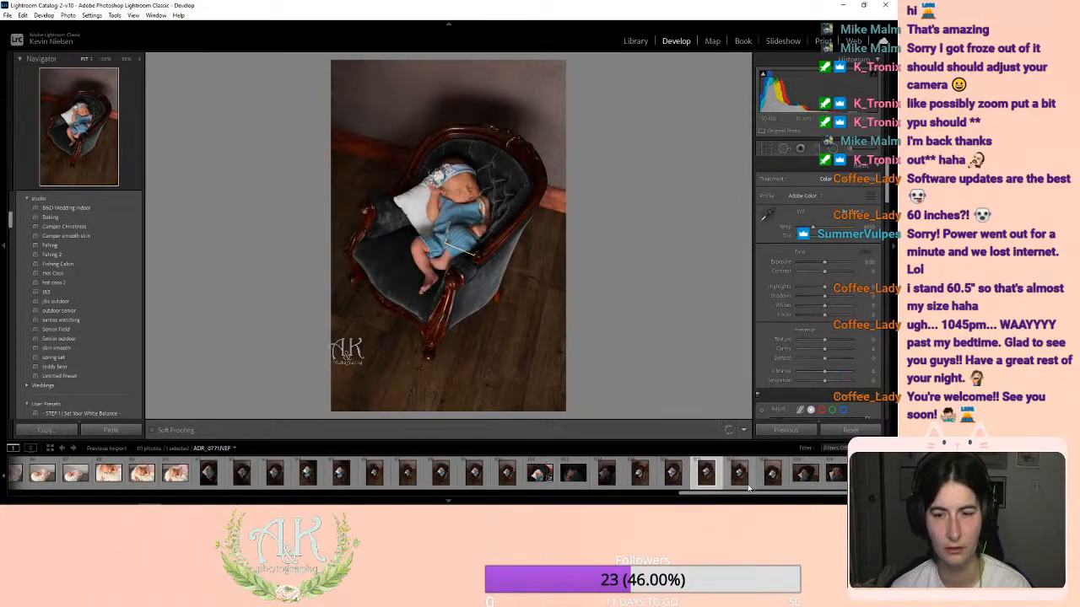
left_click(739, 474)
left_click(769, 486)
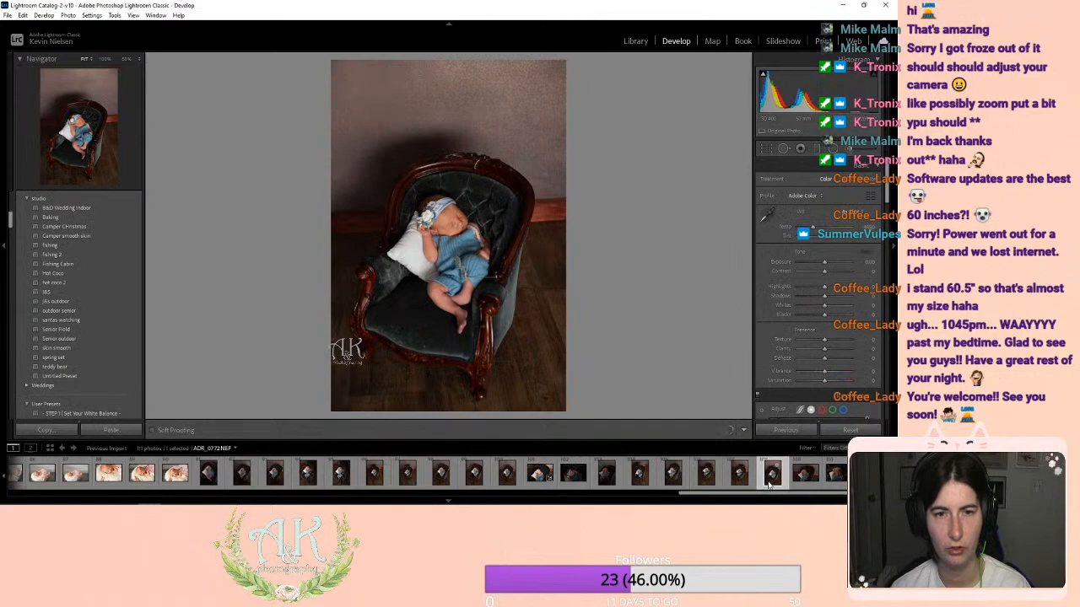
left_click(798, 482)
left_click(798, 482)
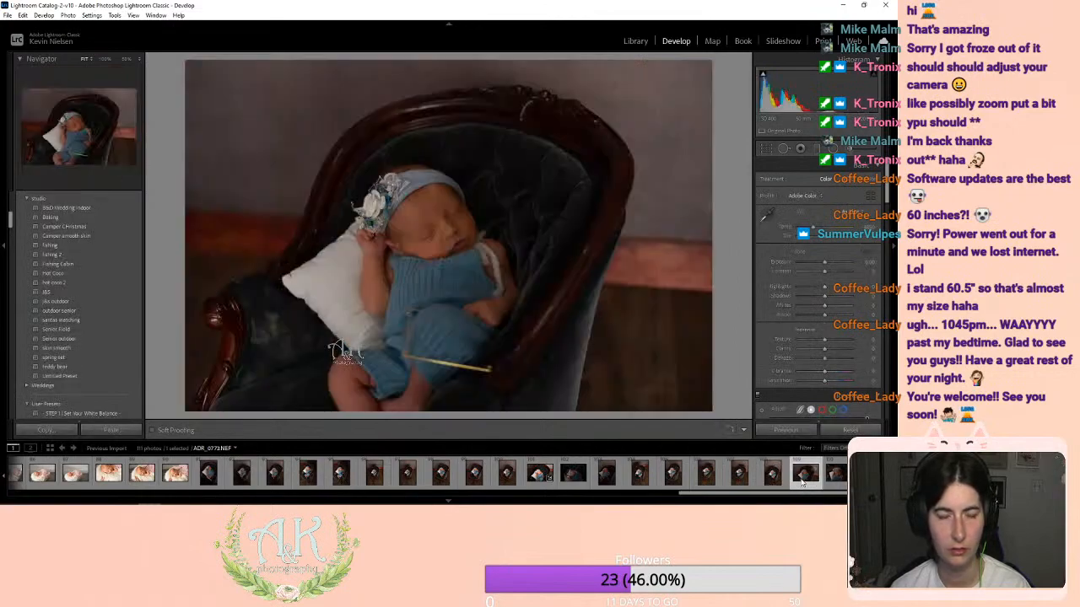
Step: Open the smiling close-up ADR_0774 and raise its exposure to +1.49 and contrast to +21
left_click(834, 482)
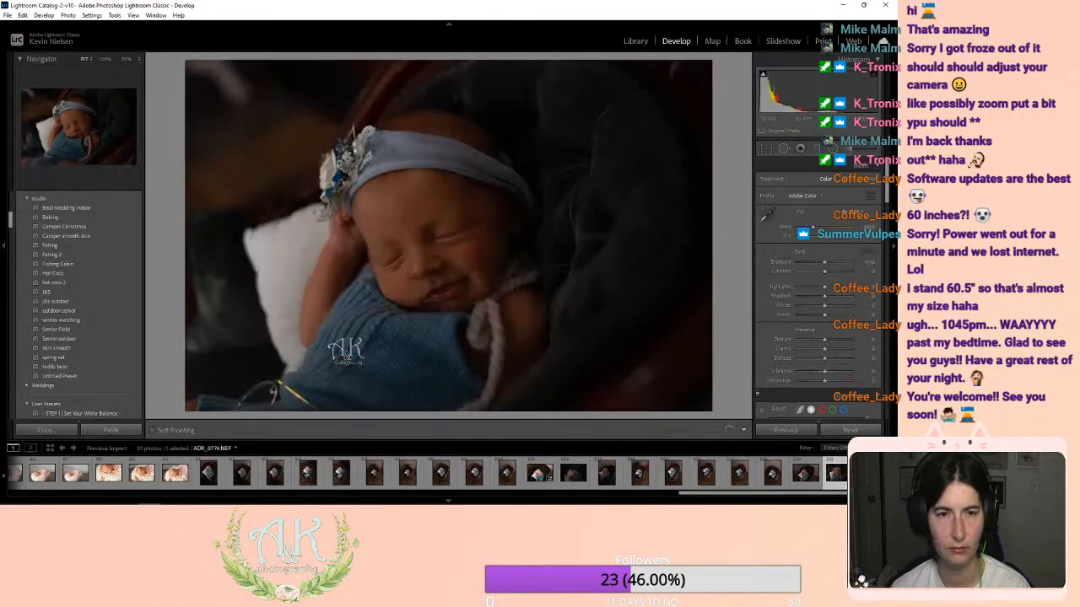
left_click_drag(824, 262, 832, 274)
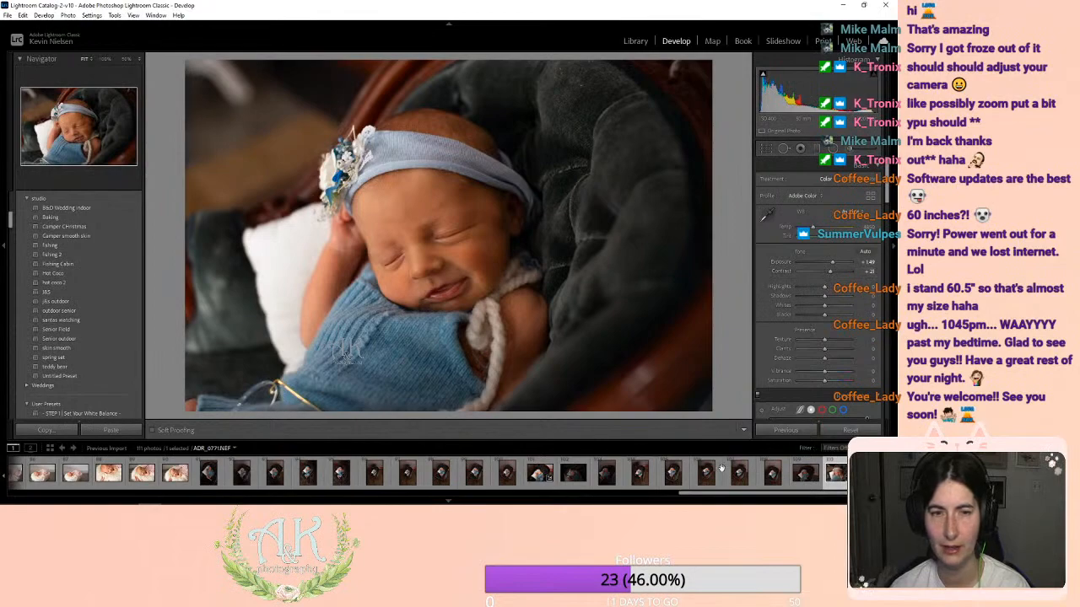
Step: Check the similar close-up that follows ADR_0774 and return to the brightened smiling shot
left_click(867, 474)
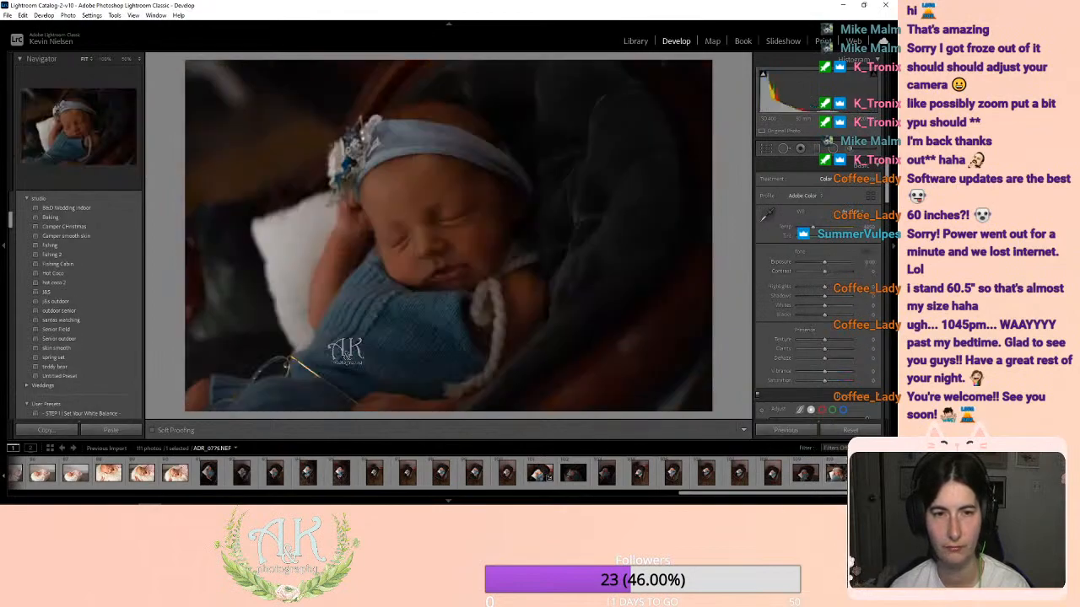
key("ctrl+shift+v")
left_click(836, 474)
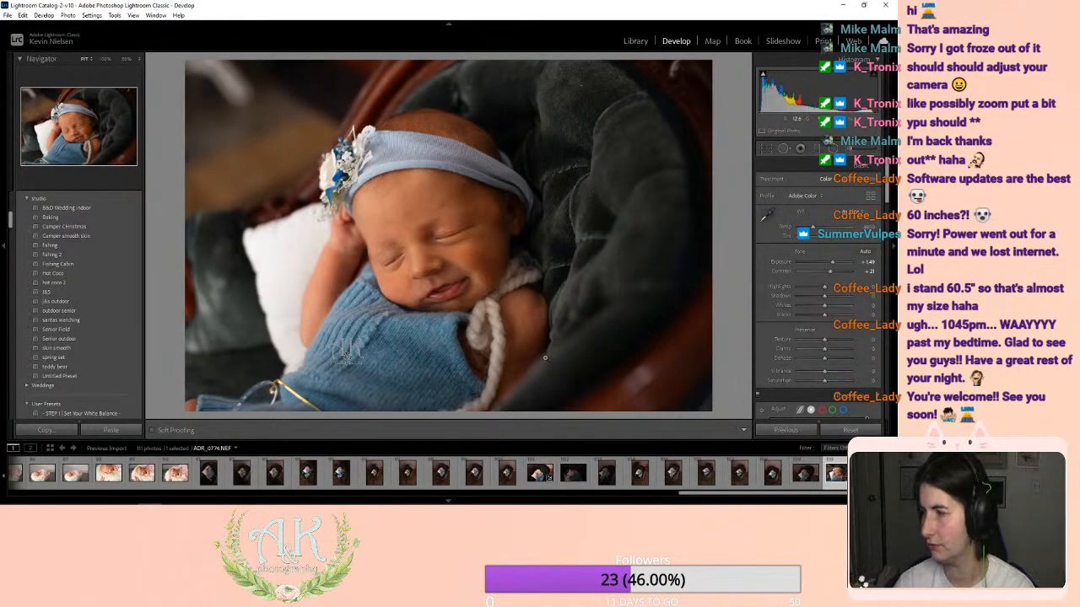
Step: Switch to Photoshop and bring up the watermarked bunny-hat photo ADR_0695.JPG
mouse_move(120, 504)
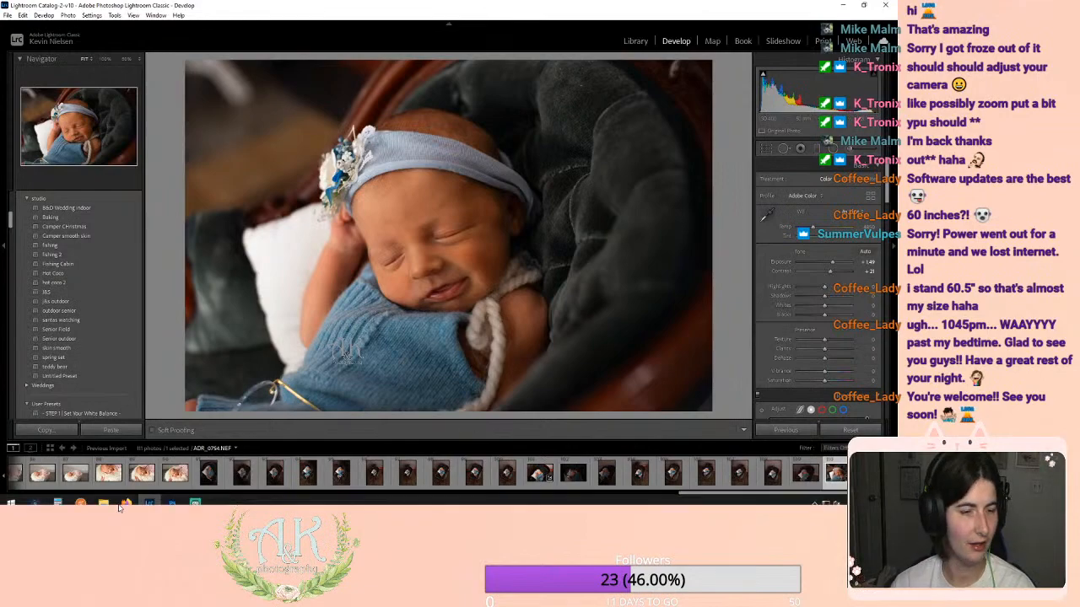
left_click(172, 495)
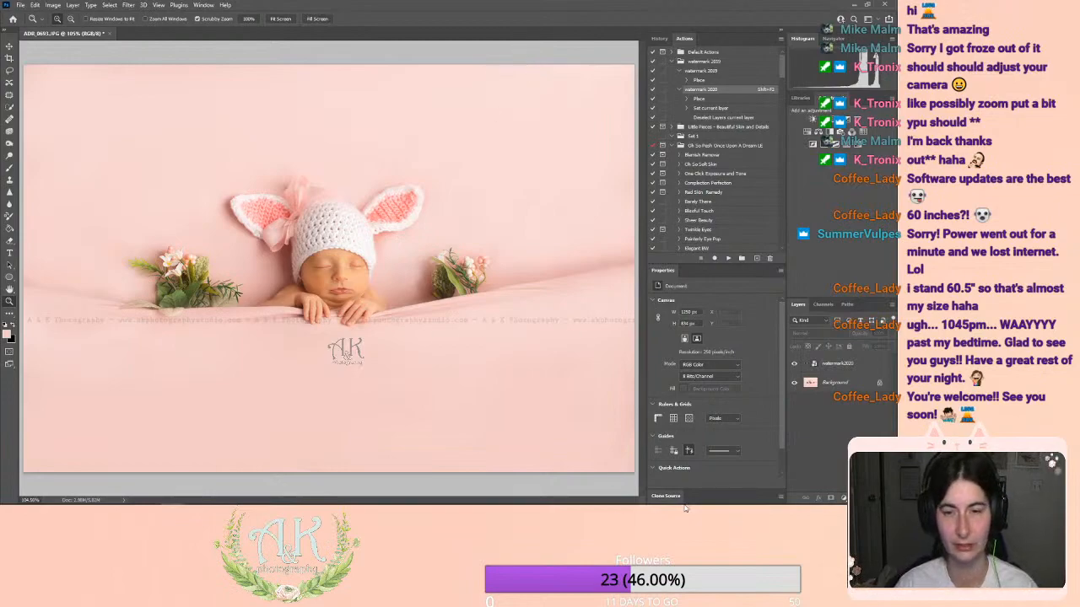
mouse_move(686, 503)
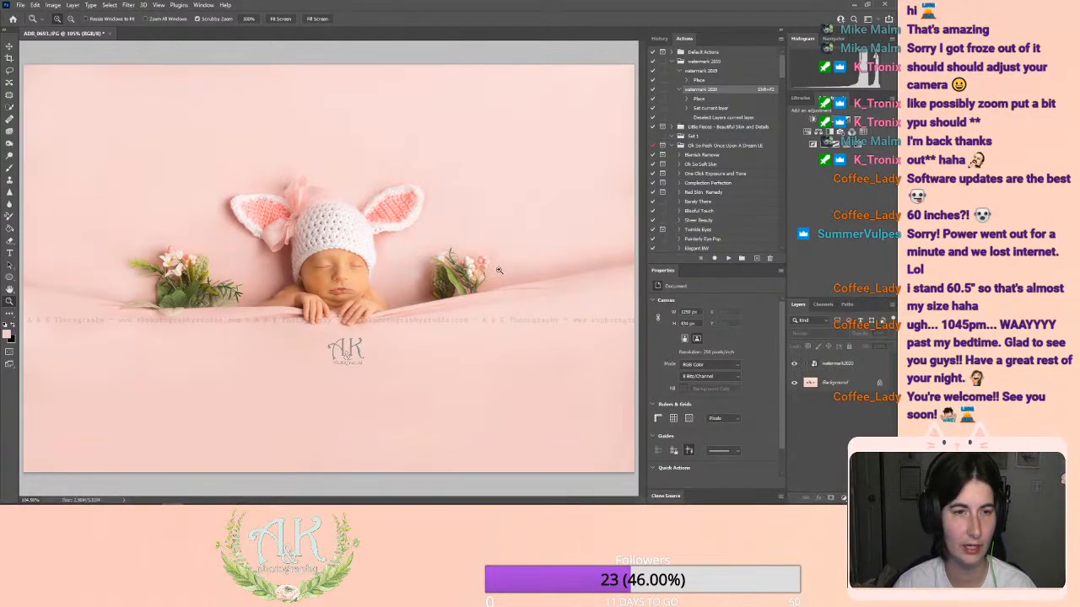